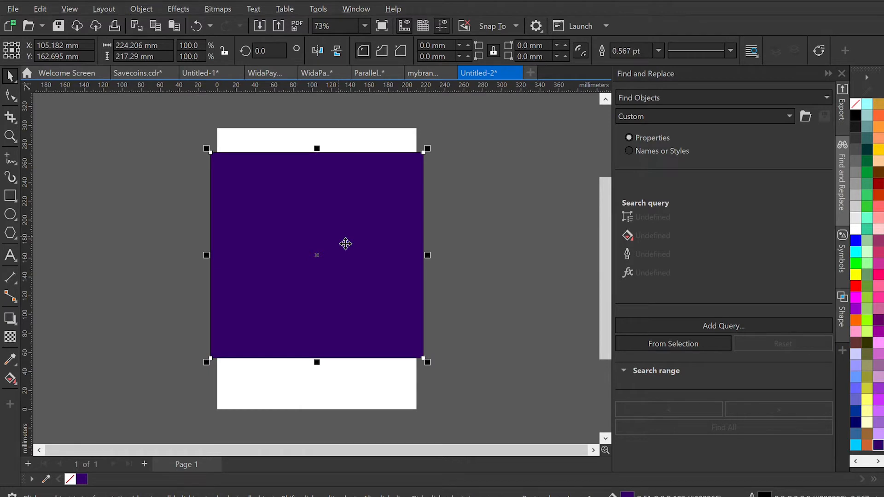
# - Apply a linear gradient fill to the square, running from dark purple at the bottom edge to pink beyond the top edge
pyautogui.press('g')
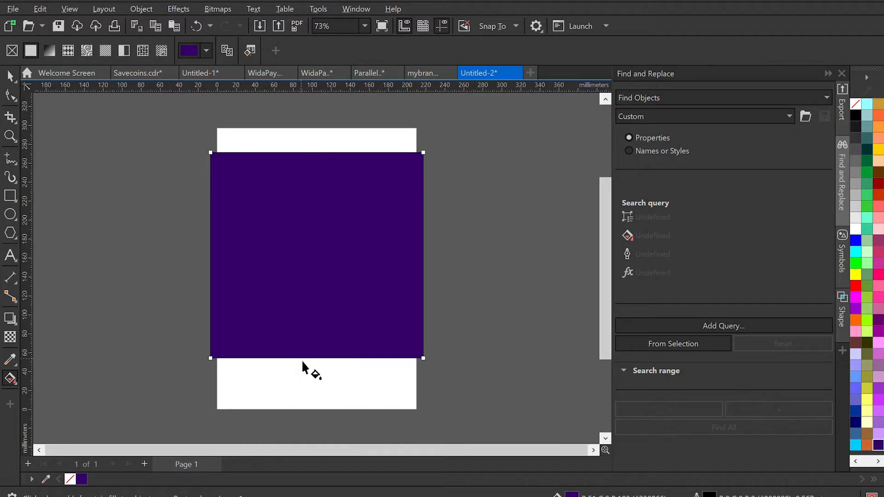
pyautogui.moveTo(302, 362); pyautogui.dragTo(322, 138)
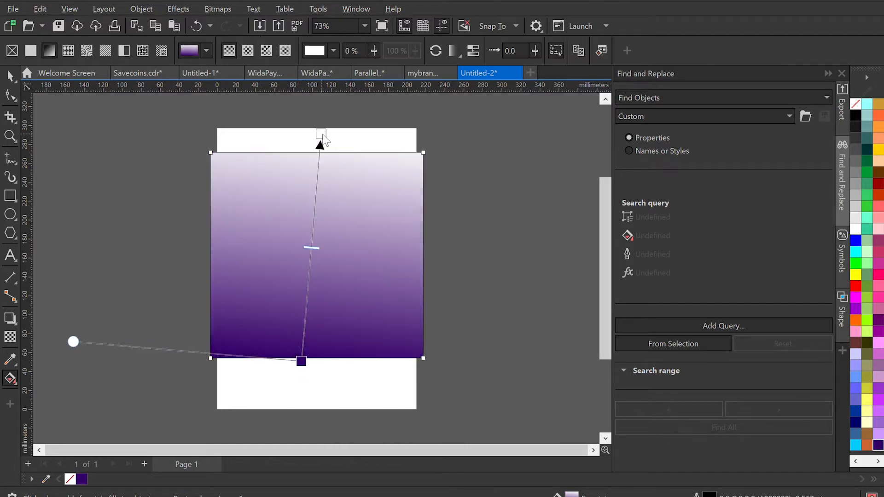
pyautogui.click(879, 275)
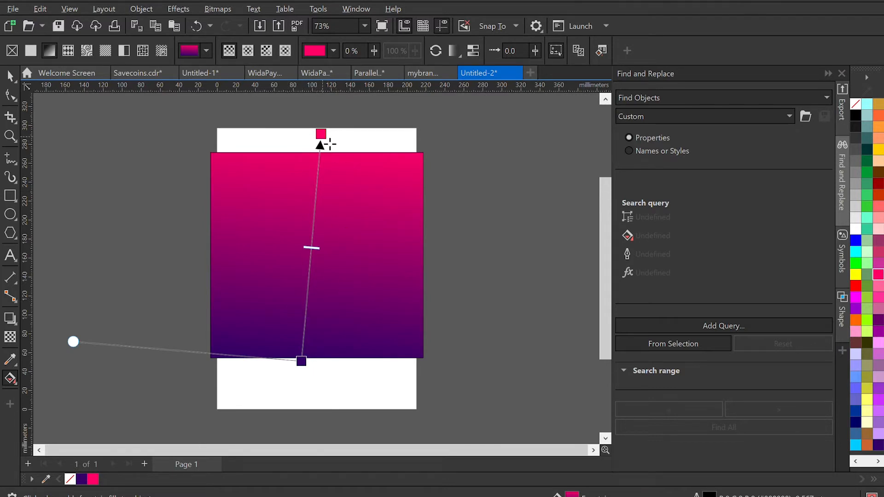
# - Stretch the square's gradient by moving its pink end far above the square and its purple end below the bottom edge, then deselect the square
pyautogui.moveTo(322, 135); pyautogui.dragTo(349, 3)
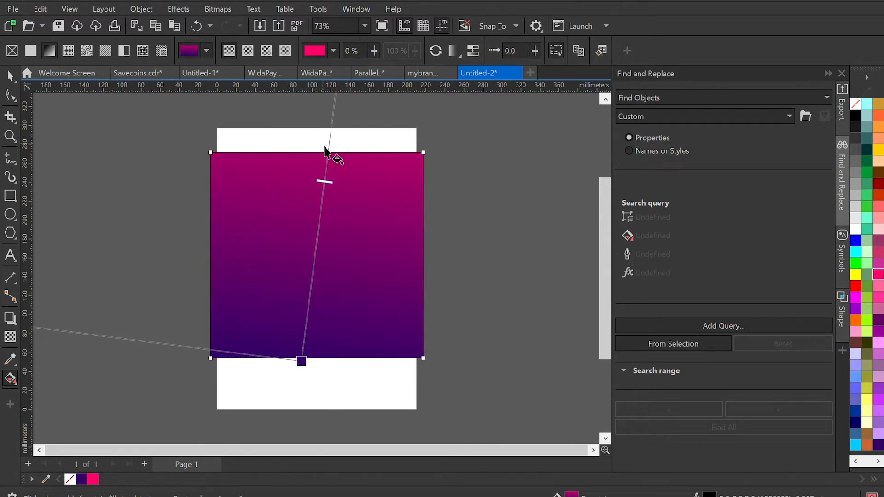
pyautogui.scroll(-3, 322, 196)
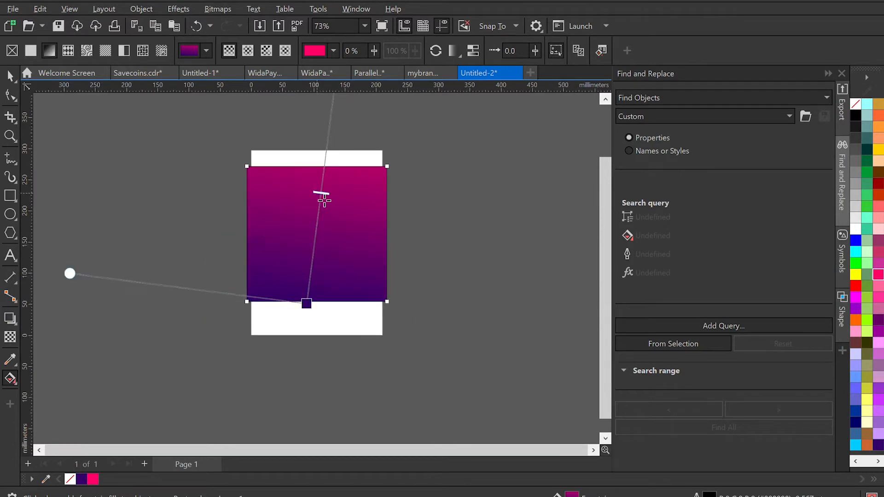
pyautogui.moveTo(309, 291); pyautogui.dragTo(304, 334)
pyautogui.moveTo(328, 218); pyautogui.dragTo(331, 195)
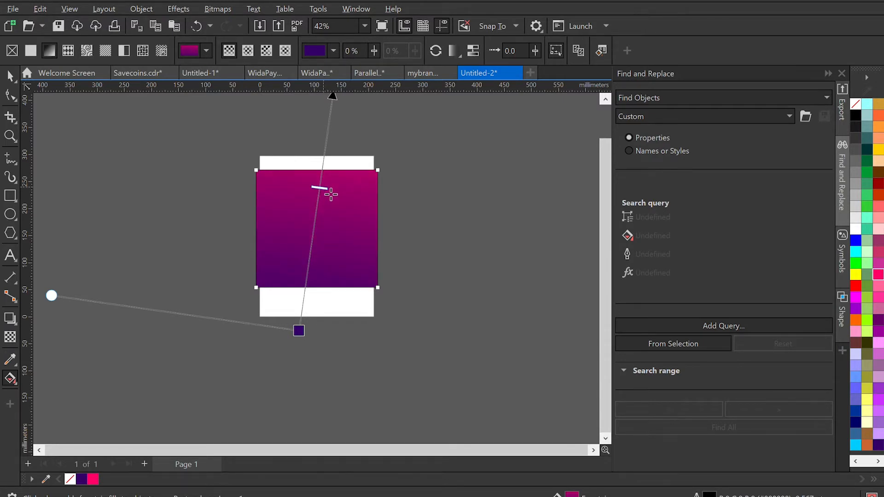
pyautogui.press('space')
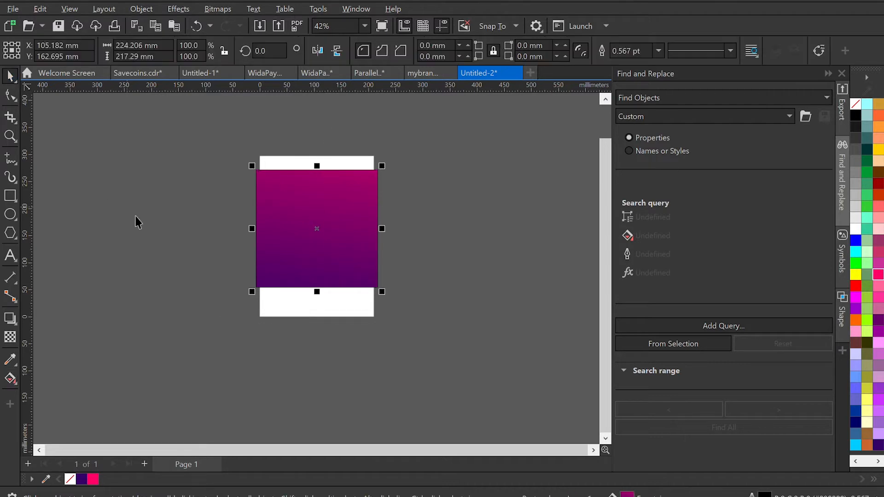
pyautogui.click(106, 187)
pyautogui.scroll(2, 315, 233)
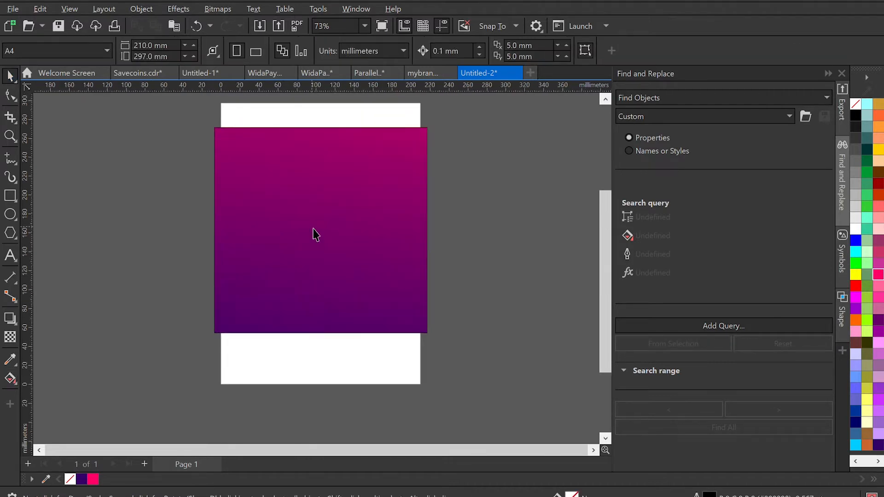
pyautogui.scroll(1, 312, 233)
pyautogui.scroll(-1, 312, 233)
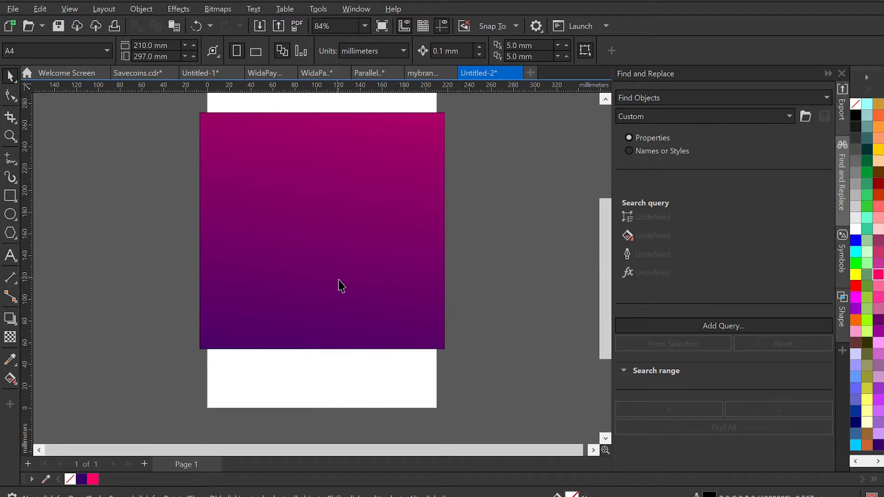
# - Place the concert crowd image over the gradient square, offset toward its lower right
pyautogui.moveTo(453, 227); pyautogui.dragTo(365, 189)
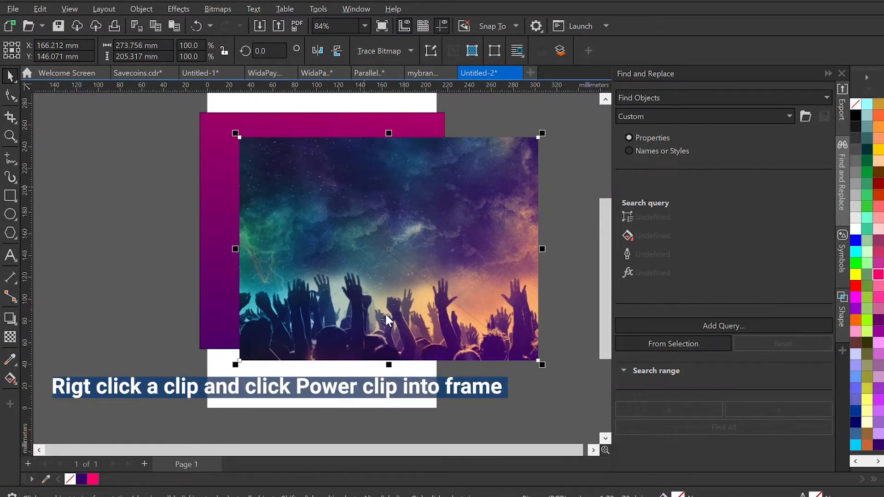
pyautogui.press('Escape')
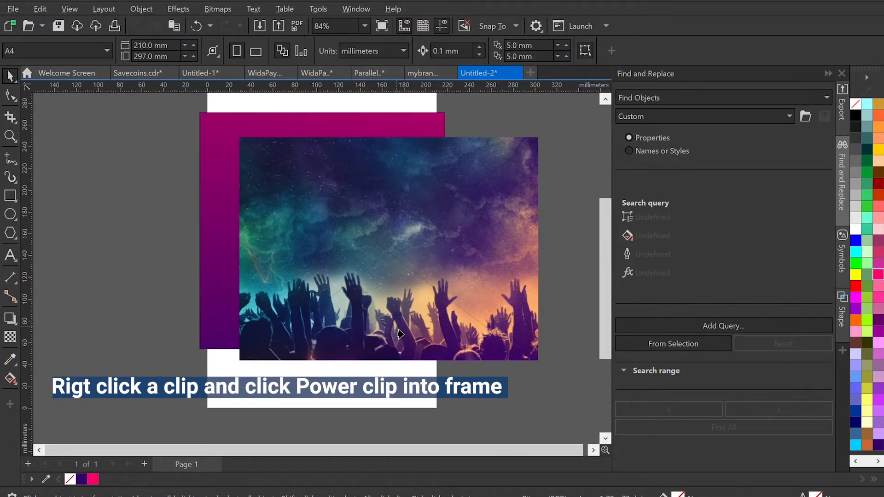
pyautogui.click(220, 239)
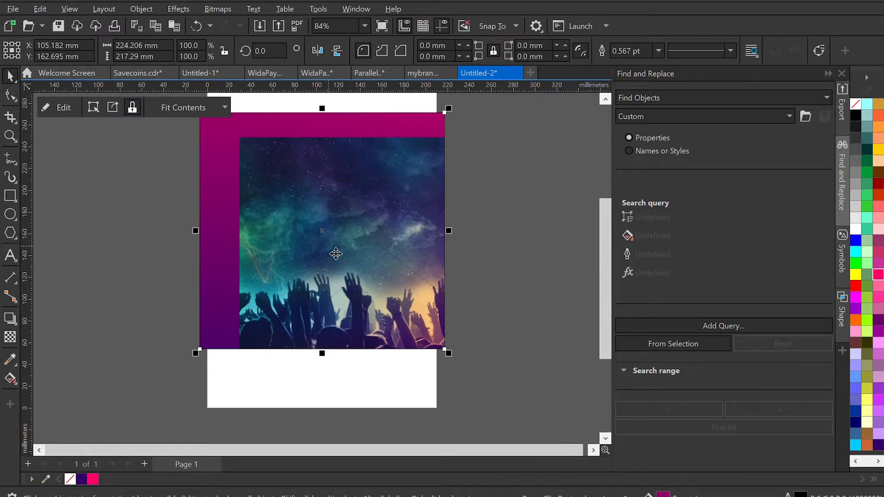
pyautogui.hotkey('ctrl', 'z')
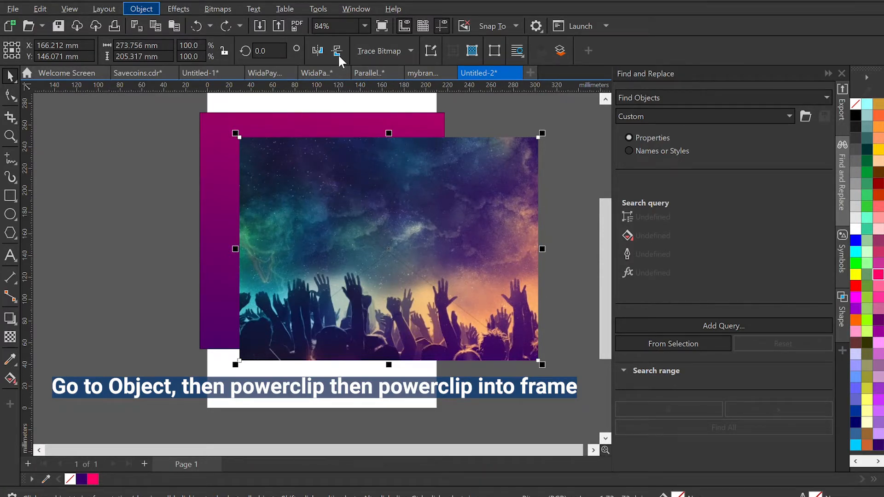
# - PowerClip the concert crowd image into the gradient square
pyautogui.press('Escape')
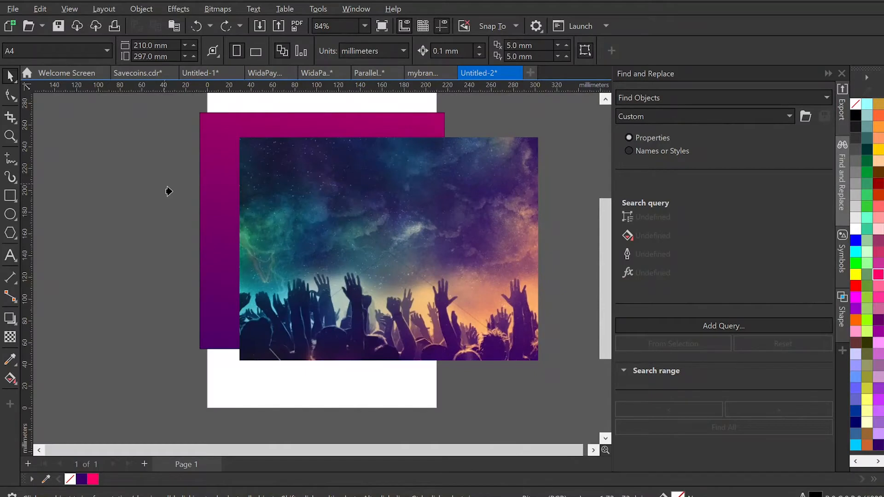
pyautogui.click(226, 183)
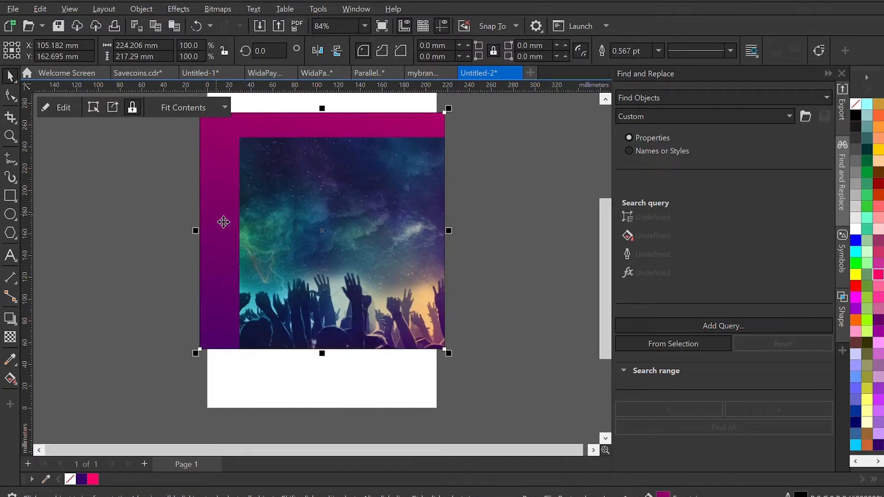
# - Edit the PowerClip contents, enlarging the crowd image to about 300 × 225 mm and positioning it to cover the whole frame
pyautogui.click(54, 104)
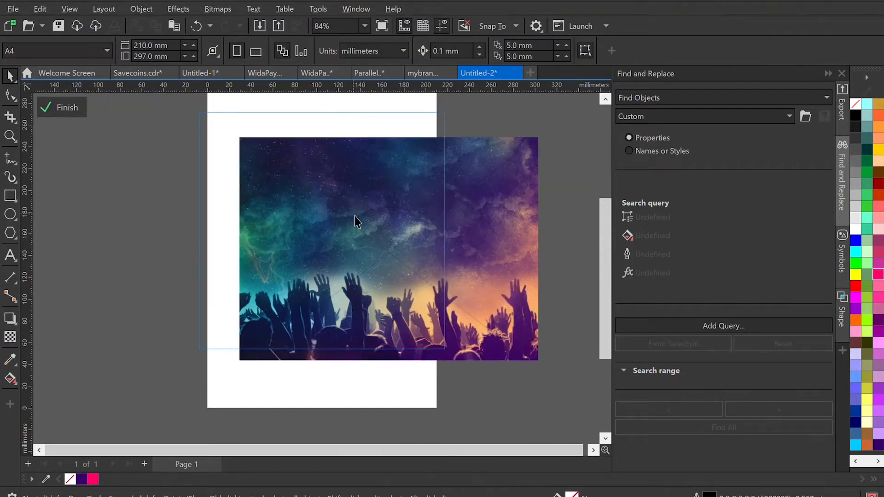
pyautogui.moveTo(316, 211); pyautogui.dragTo(277, 183)
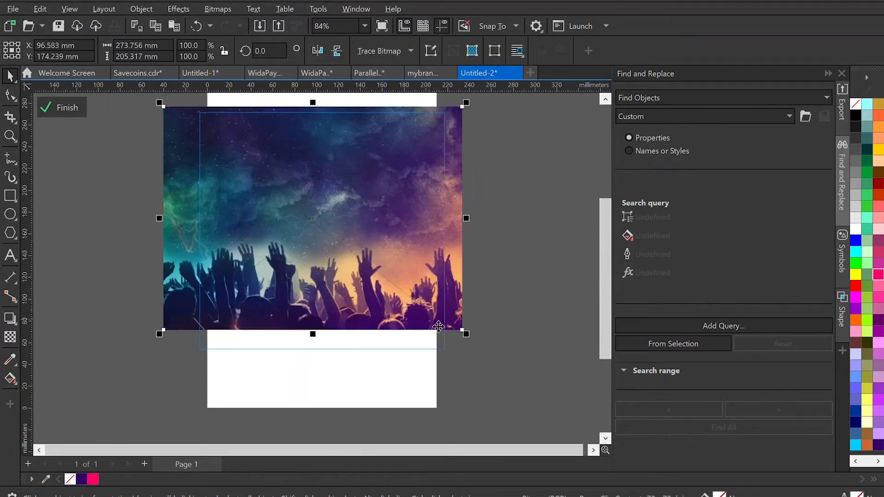
pyautogui.moveTo(467, 335); pyautogui.dragTo(498, 361)
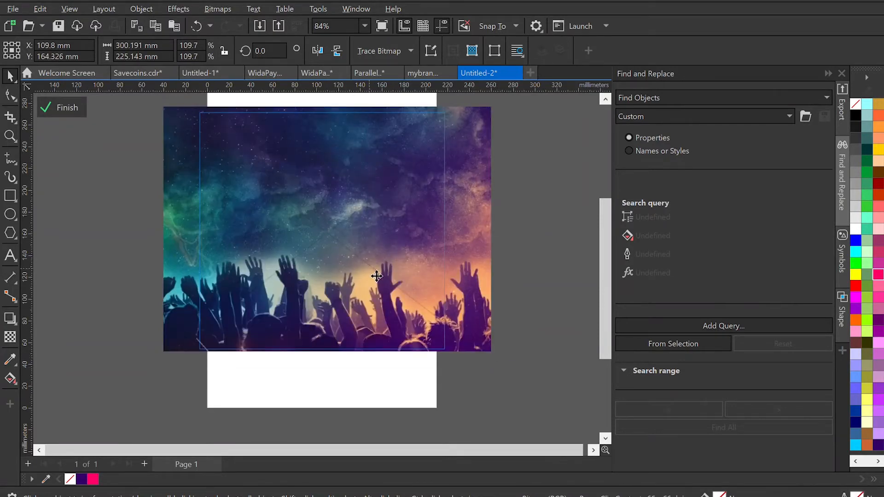
pyautogui.moveTo(378, 276); pyautogui.dragTo(376, 278)
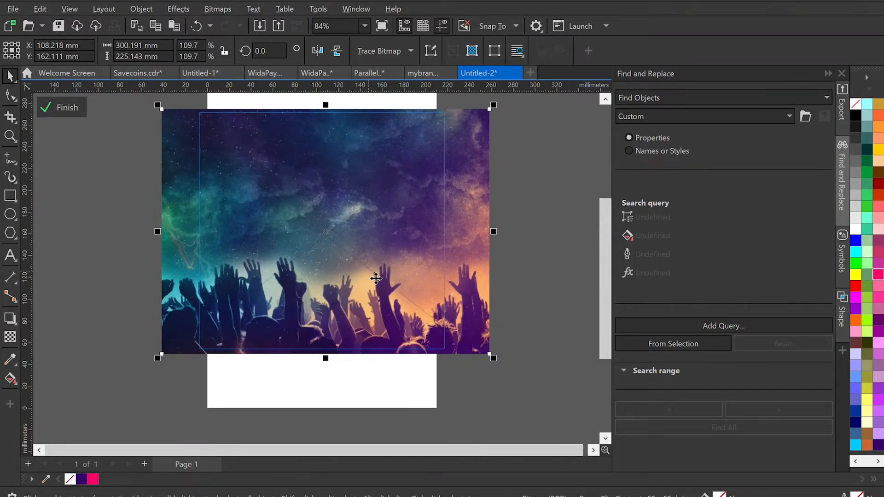
pyautogui.click(61, 110)
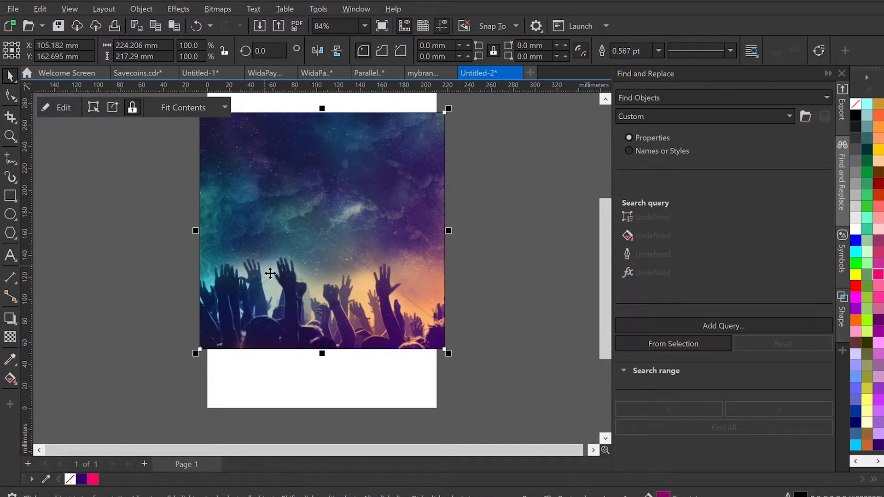
pyautogui.click(115, 288)
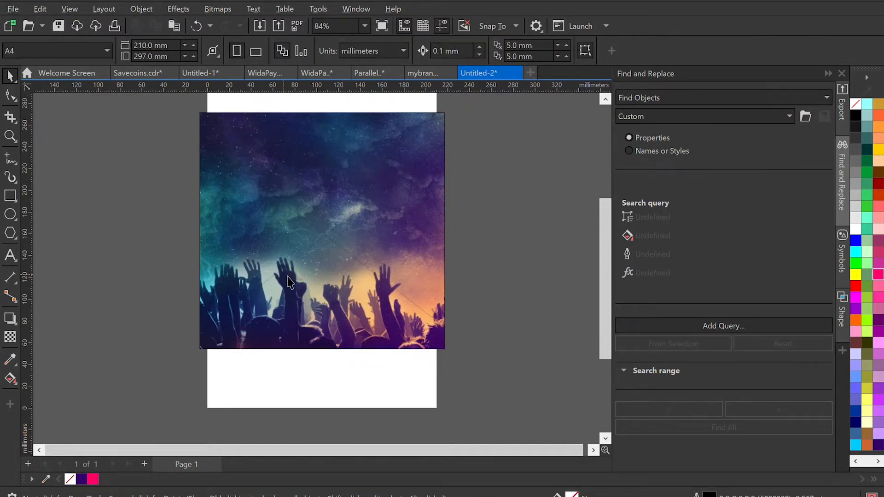
# - Select the crowd image inside the PowerClip and activate the Transparency tool
pyautogui.click(311, 260)
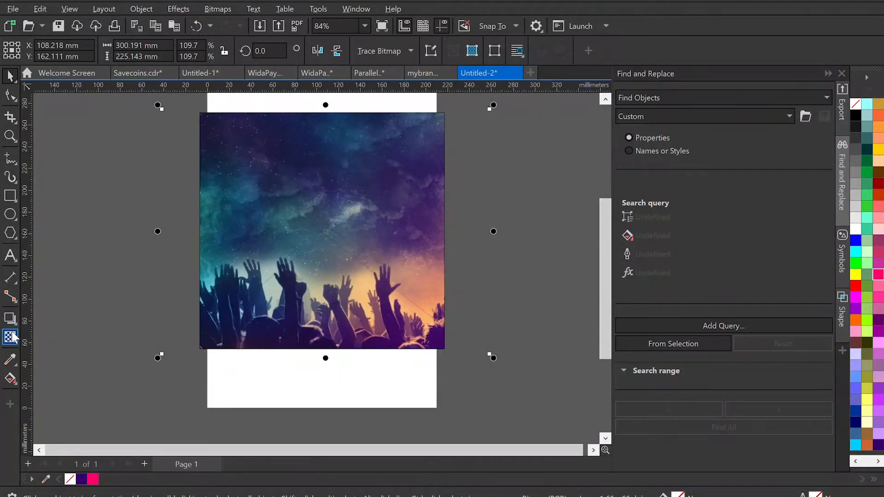
pyautogui.click(27, 367)
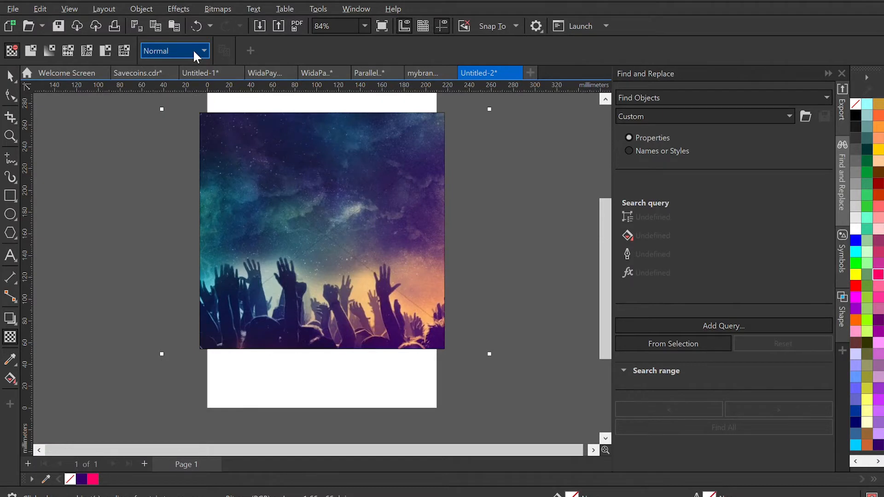
pyautogui.click(178, 122)
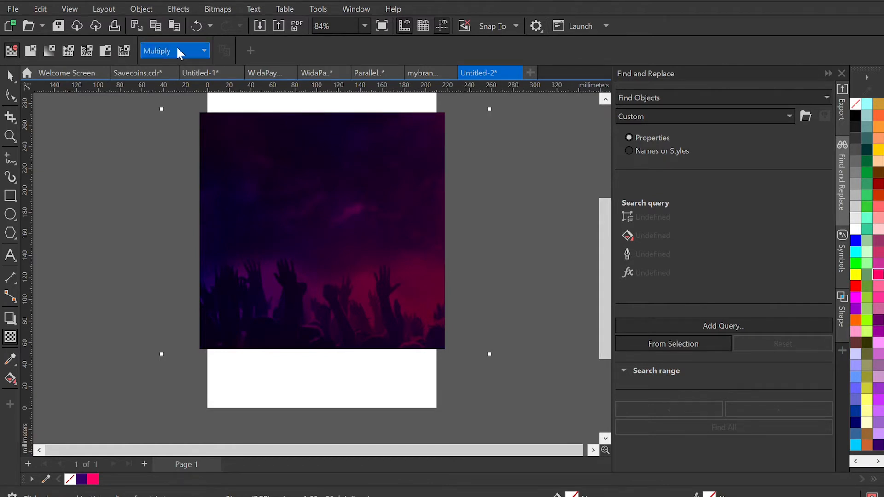
pyautogui.click(176, 328)
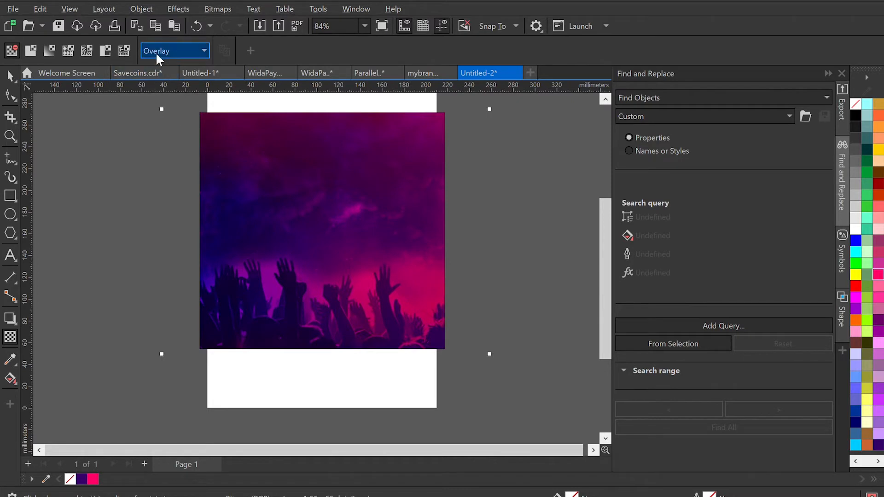
pyautogui.click(181, 335)
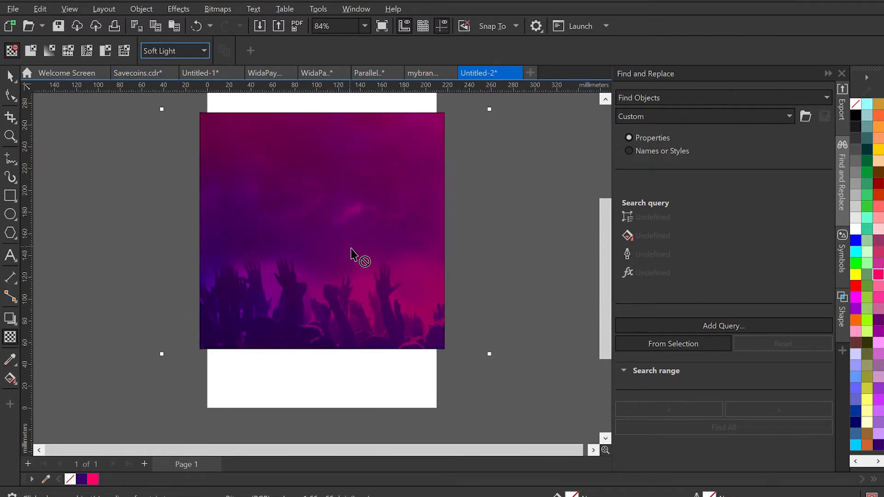
pyautogui.click(170, 326)
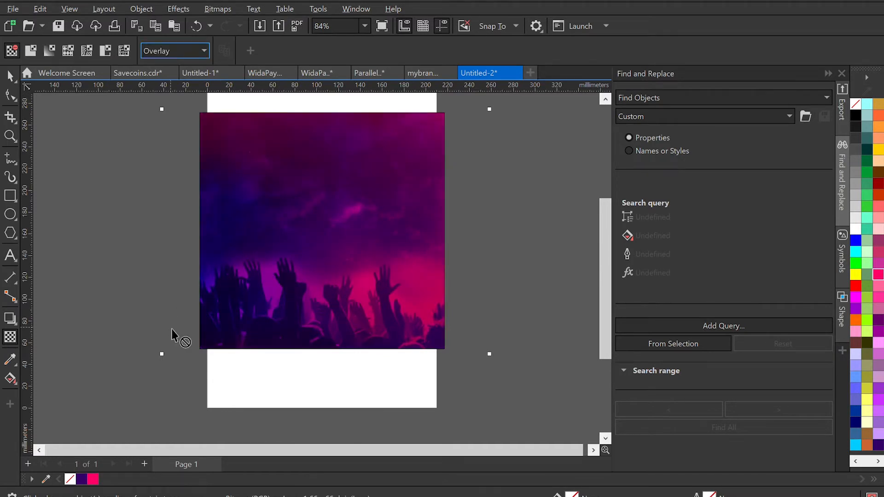
pyautogui.hotkey('ctrl', 'z')
pyautogui.hotkey('ctrl', 'z')
pyautogui.hotkey('ctrl', 'z')
pyautogui.hotkey('ctrl', 'z')
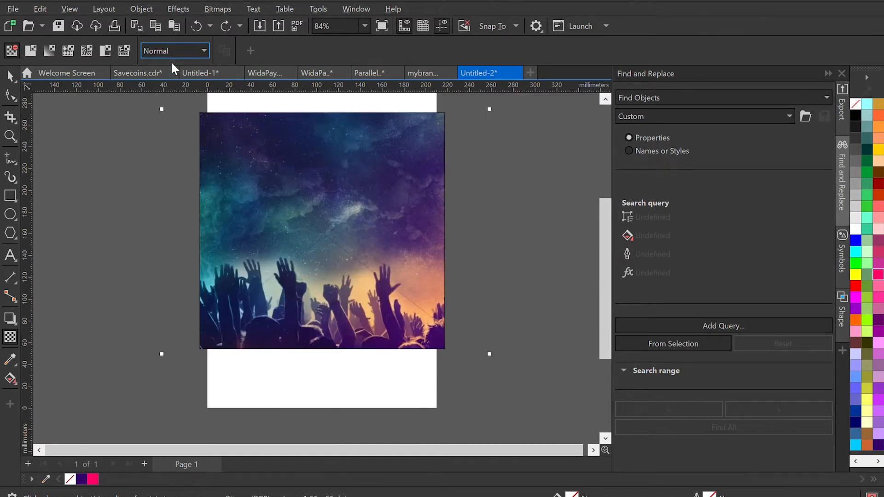
# - Set the crowd image's transparency merge mode to Overlay and deselect it
pyautogui.click(180, 320)
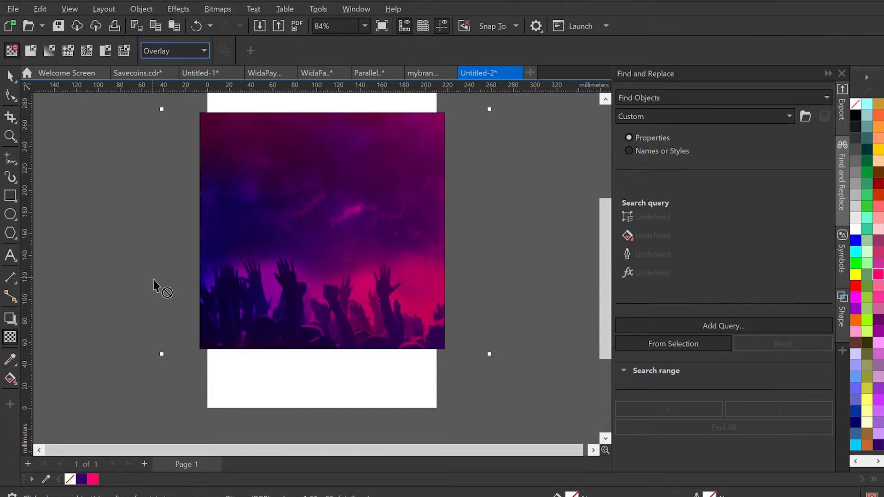
pyautogui.click(11, 73)
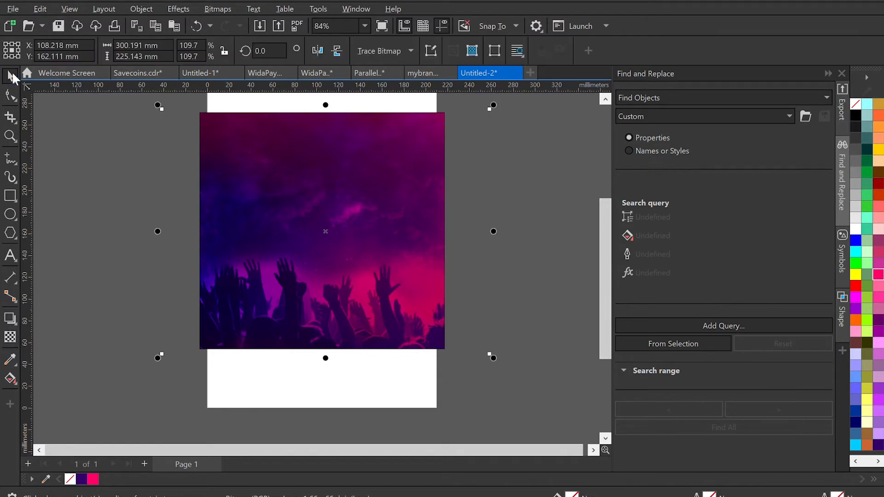
pyautogui.click(80, 171)
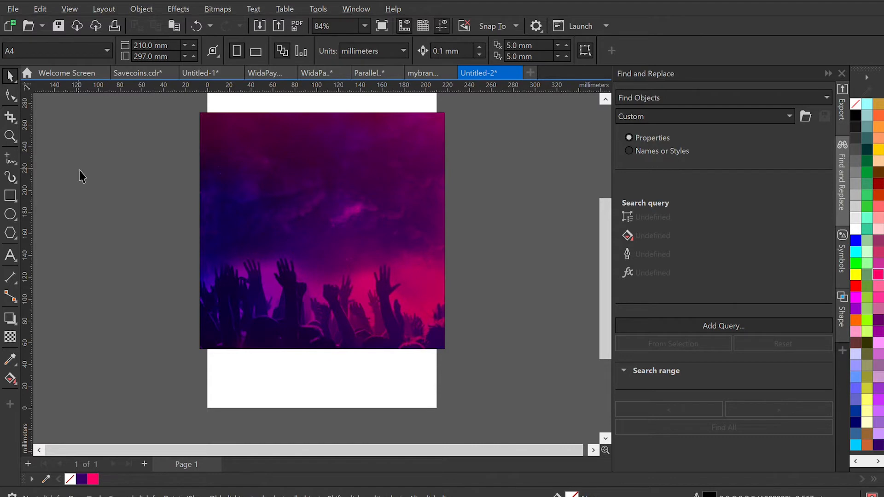
# - Paste the pink stage-lights image, move it over the square's lower right part, and PowerClip it into the square
pyautogui.hotkey('ctrl', 'v')
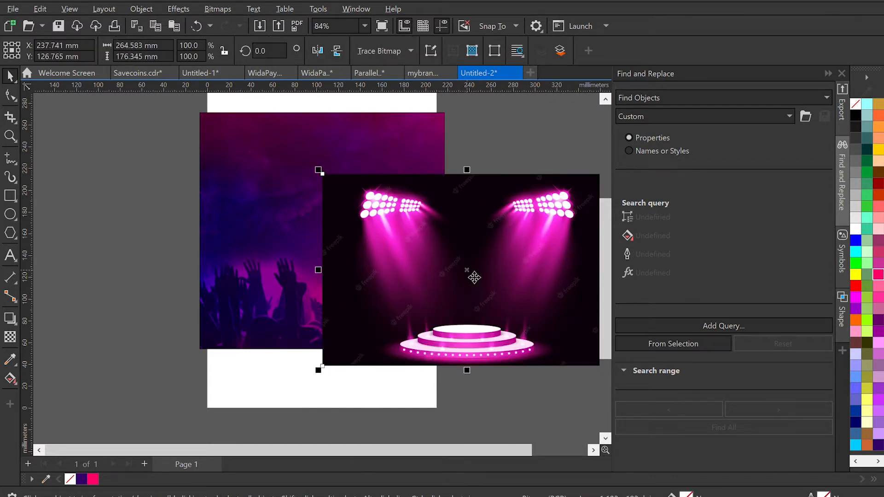
pyautogui.moveTo(474, 277); pyautogui.dragTo(408, 293)
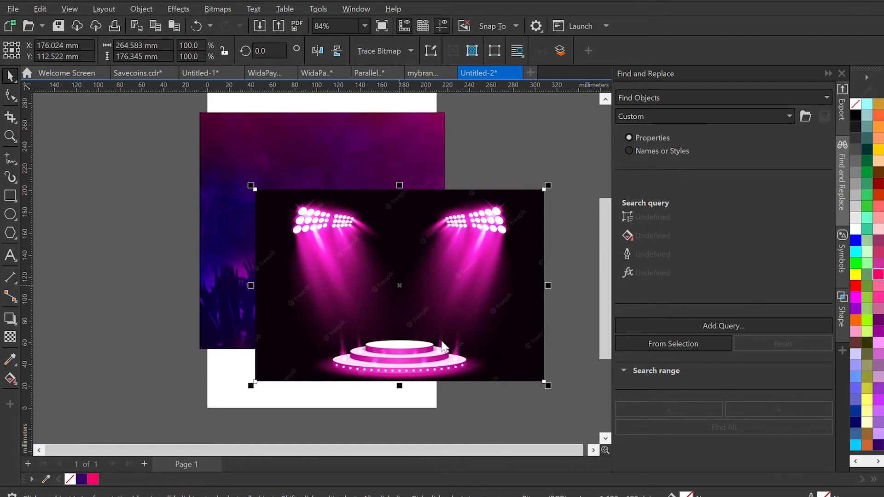
pyautogui.press('Escape')
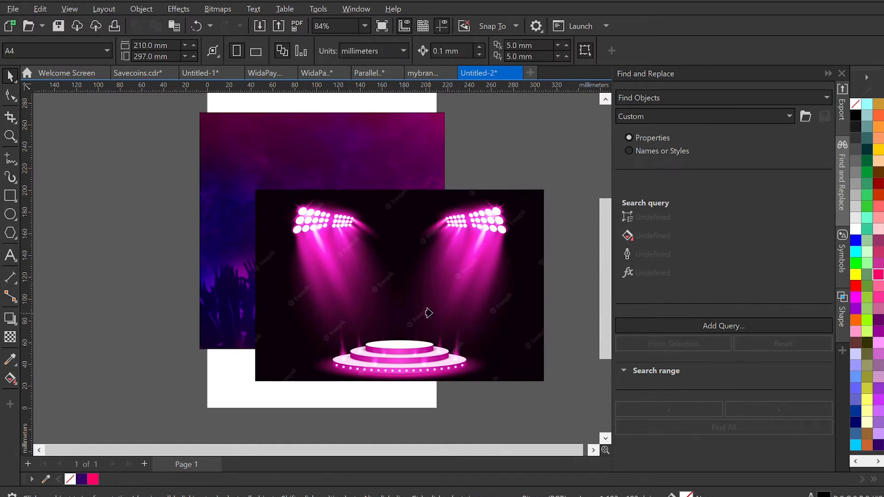
pyautogui.click(321, 153)
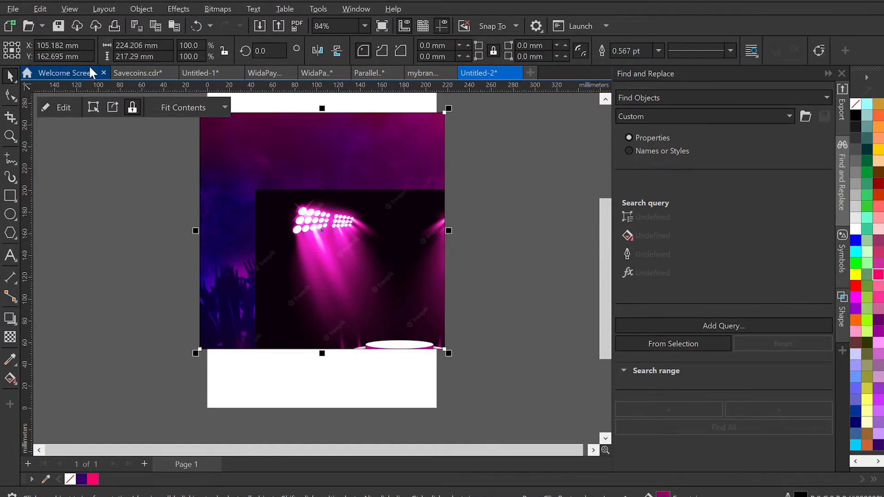
# - Edit the PowerClip contents, enlarging the stage-lights image to about 319 × 213 mm and centring it horizontally on the frame's upper part
pyautogui.click(57, 108)
pyautogui.moveTo(352, 283); pyautogui.dragTo(284, 198)
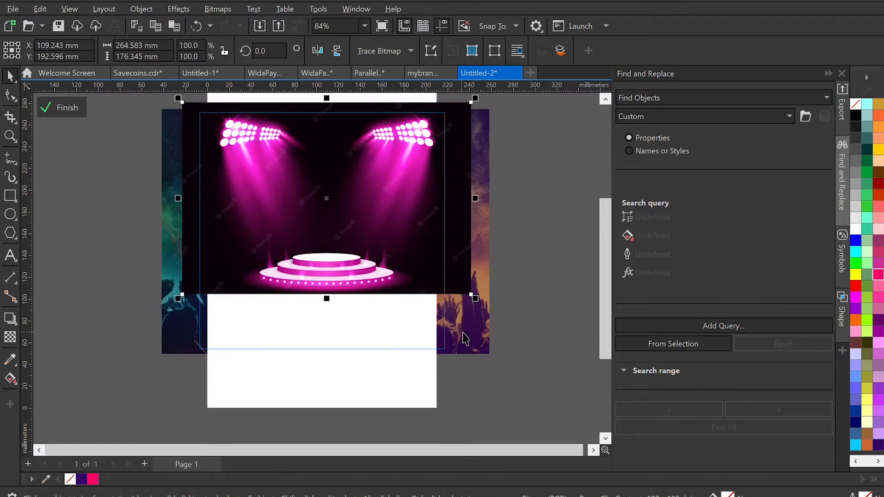
pyautogui.moveTo(475, 299); pyautogui.dragTo(495, 328)
pyautogui.moveTo(346, 210); pyautogui.dragTo(348, 215)
pyautogui.press('Right')
pyautogui.press('Right')
pyautogui.press('Right')
pyautogui.press('Right')
pyautogui.press('Right')
pyautogui.press('Right')
pyautogui.press('Right')
pyautogui.press('Right')
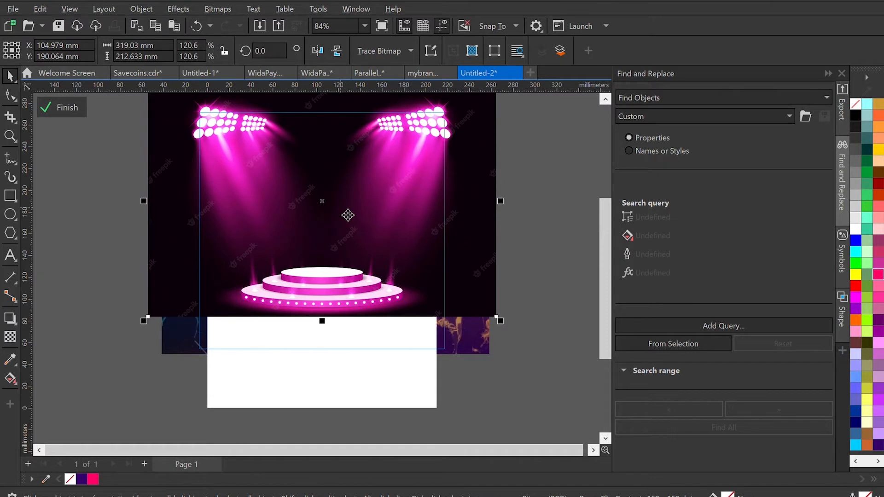
# - Apply a vertical linear transparency to the stage-lights image, fading it out from the lights downward
pyautogui.click(10, 337)
pyautogui.moveTo(306, 127); pyautogui.dragTo(321, 270)
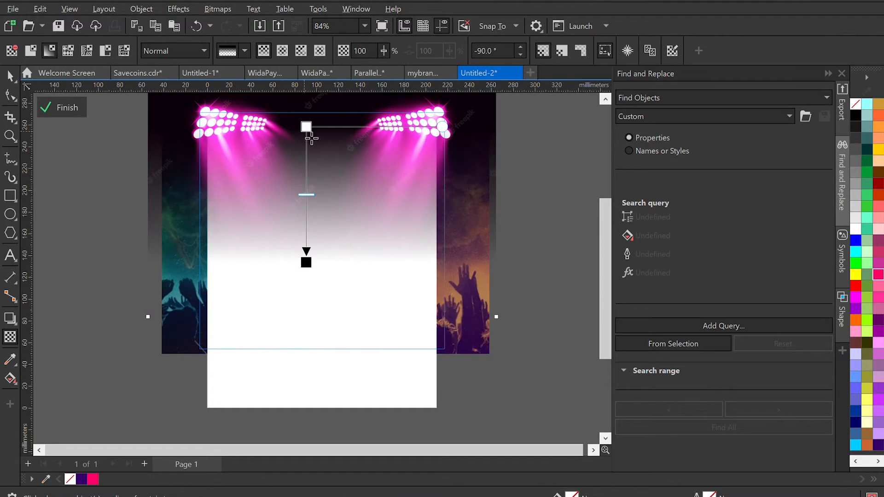
pyautogui.moveTo(313, 133); pyautogui.dragTo(313, 116)
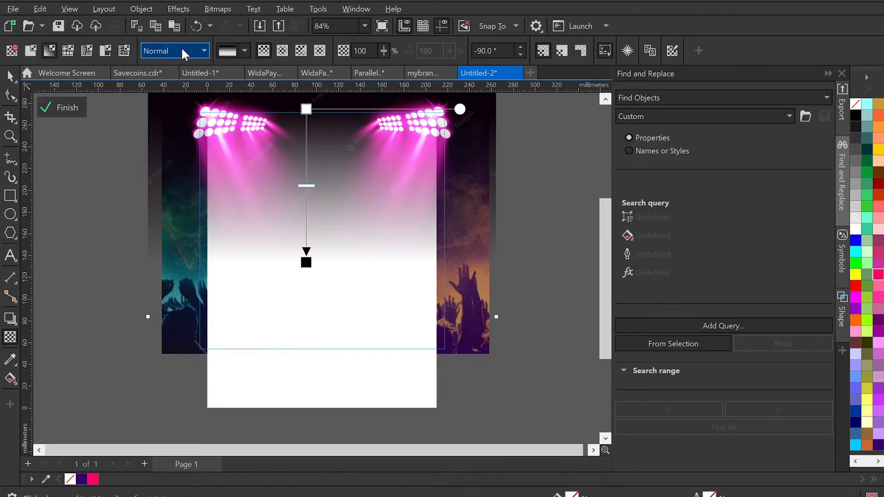
# - Set the stage-lights image's merge mode to Hard Light, extend the fade's start above the frame, and finish editing the PowerClip
pyautogui.click(163, 350)
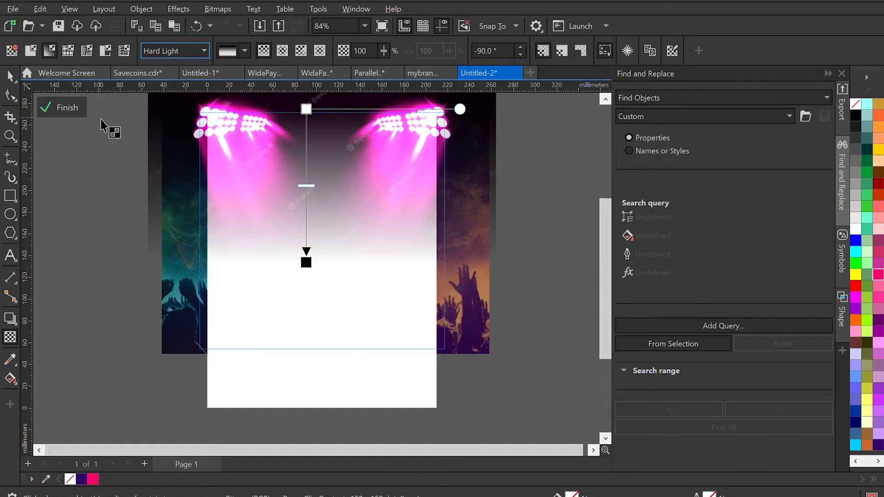
pyautogui.moveTo(312, 113); pyautogui.dragTo(309, 61)
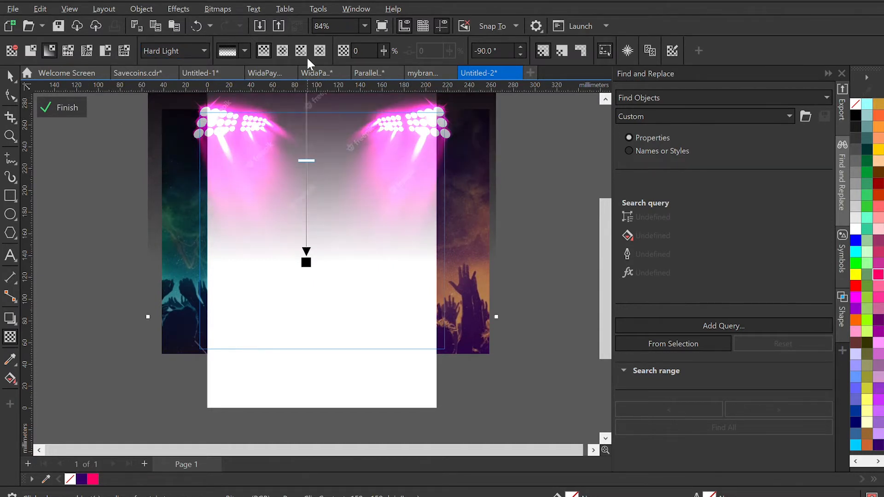
pyautogui.click(78, 109)
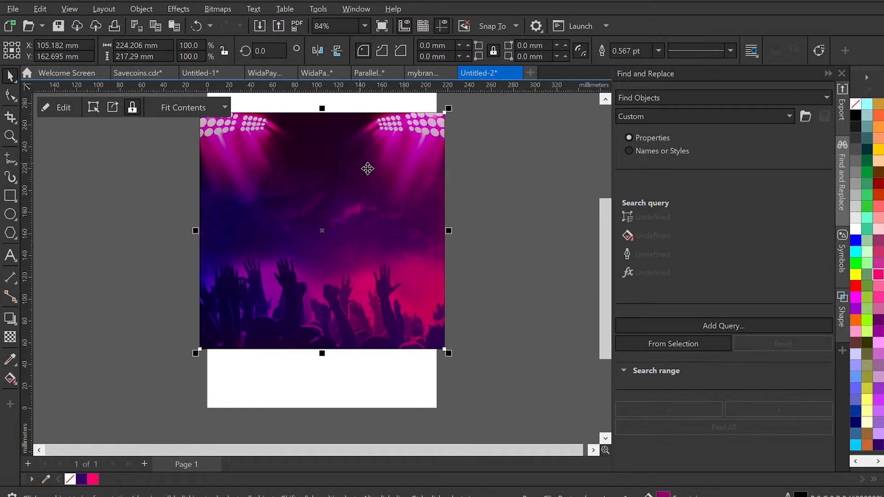
pyautogui.click(523, 178)
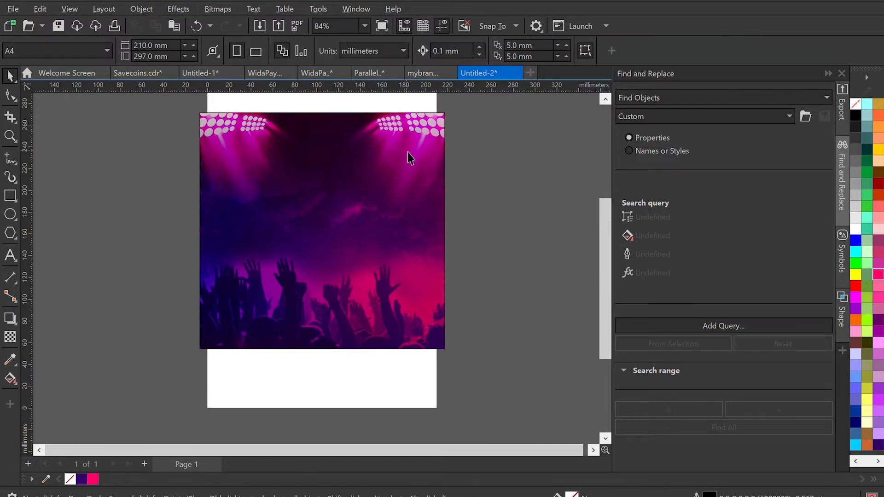
# - Resize the stage-lights image inside the PowerClip to about 298 × 198 mm and shift it so both light rigs fit within the square
pyautogui.doubleClick(409, 131)
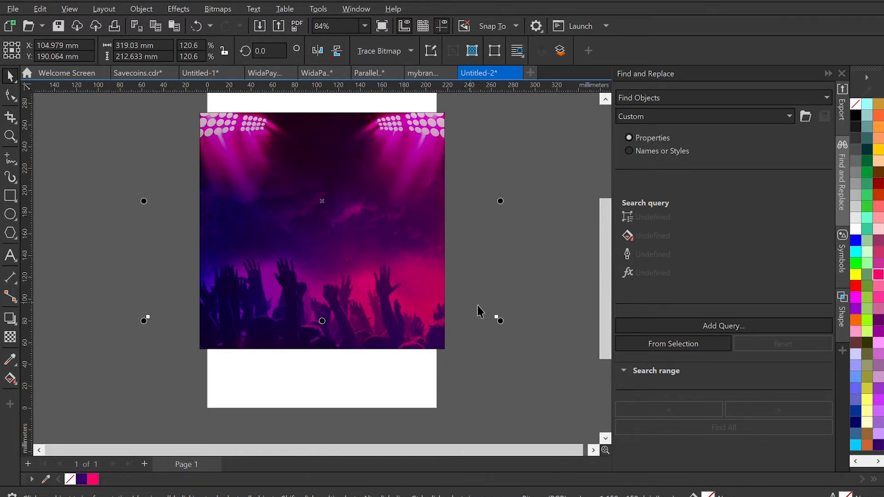
pyautogui.moveTo(502, 322); pyautogui.dragTo(515, 343)
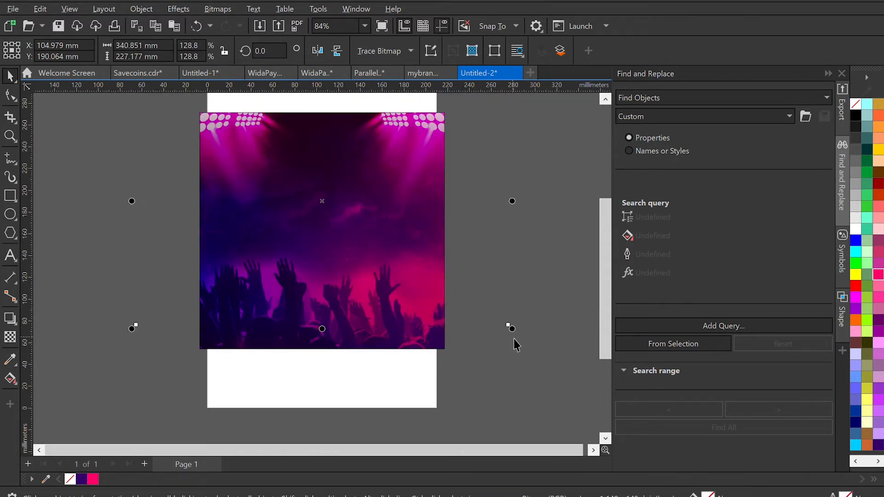
pyautogui.moveTo(400, 131); pyautogui.dragTo(401, 139)
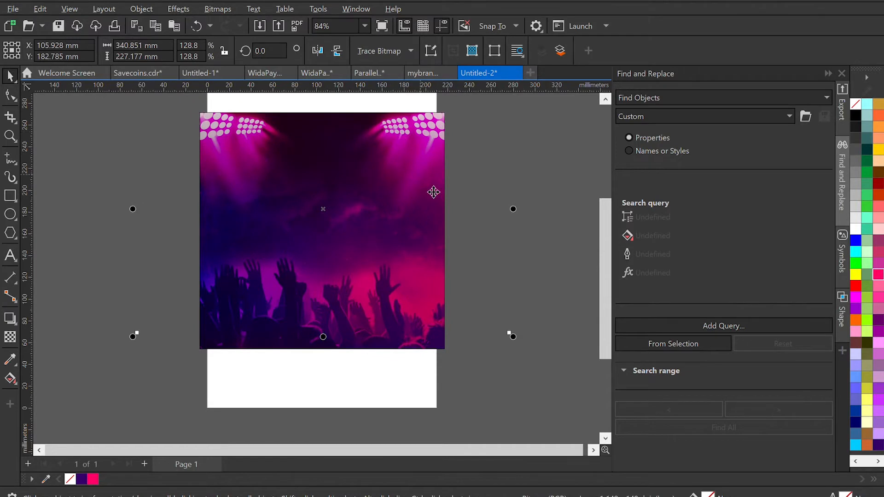
pyautogui.moveTo(512, 336); pyautogui.dragTo(490, 324)
pyautogui.moveTo(406, 157); pyautogui.dragTo(411, 161)
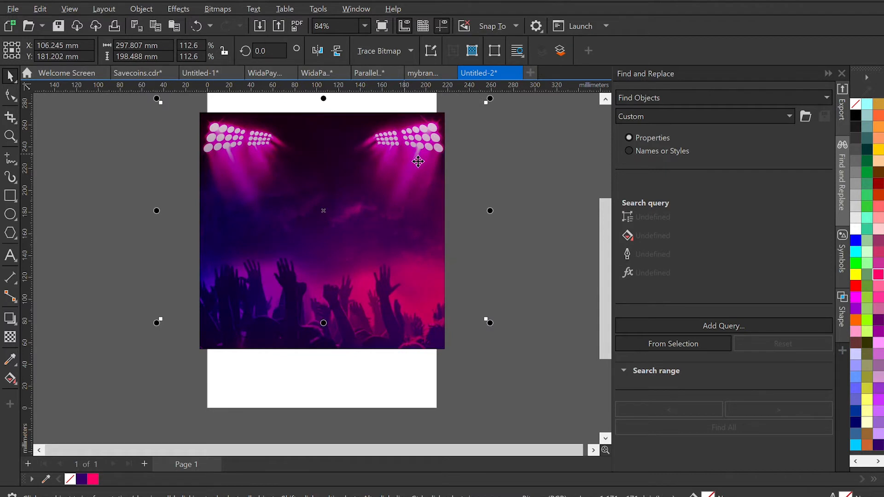
# - Fine-tune the stage-lights image's transparency fade by moving its midpoint and end slightly upward, and deselect the image
pyautogui.click(10, 340)
pyautogui.moveTo(316, 167)
pyautogui.mouseDown()
pyautogui.moveTo(315, 136)
pyautogui.moveTo(315, 155)
pyautogui.mouseUp()
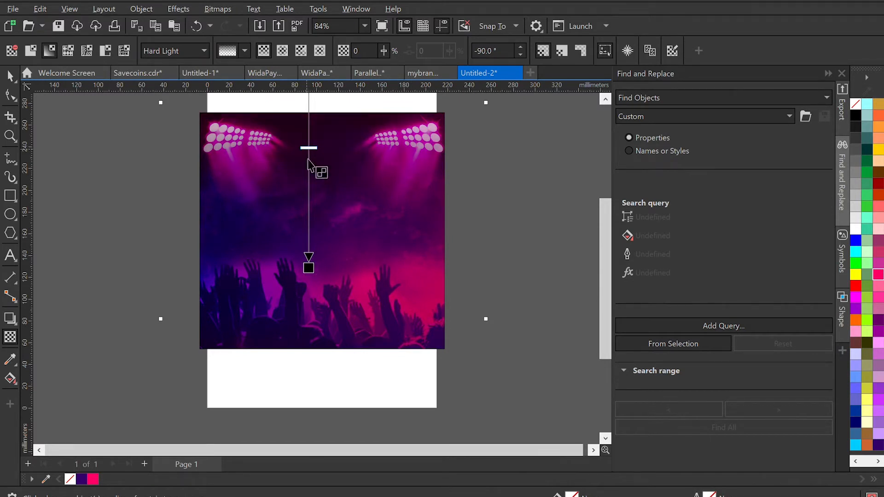
pyautogui.moveTo(316, 278)
pyautogui.mouseDown()
pyautogui.moveTo(316, 287)
pyautogui.moveTo(317, 271)
pyautogui.mouseUp()
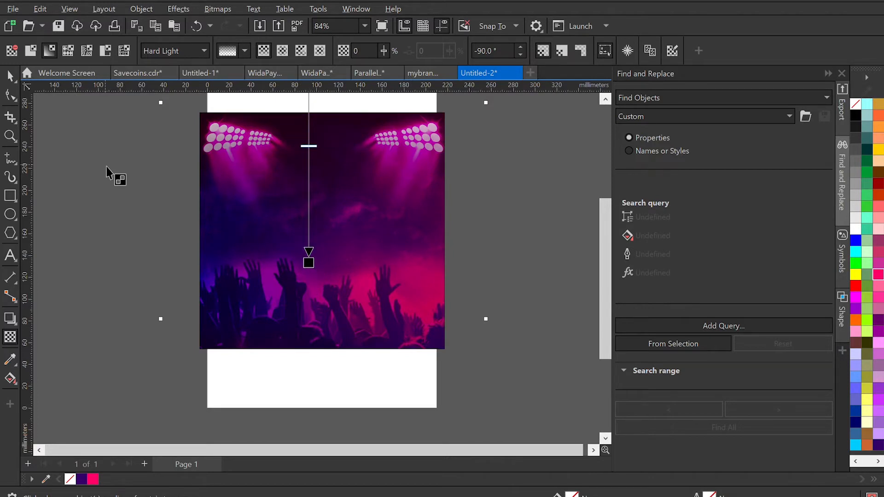
pyautogui.click(11, 75)
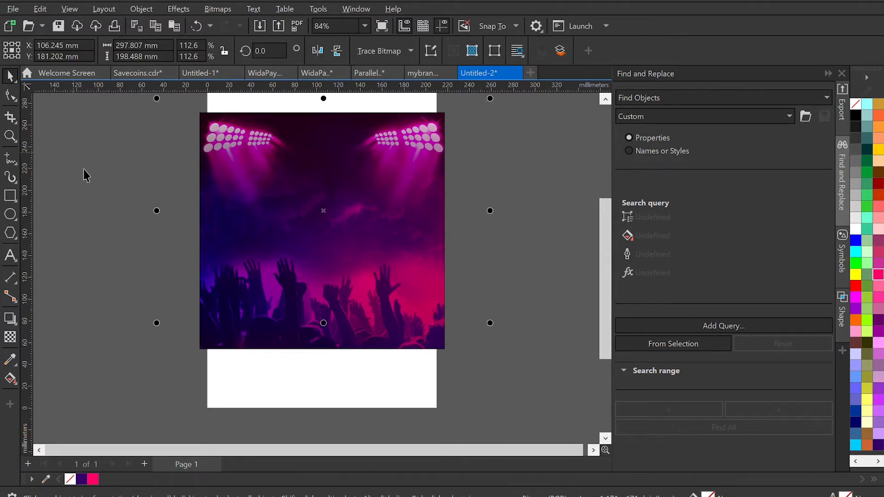
pyautogui.click(84, 169)
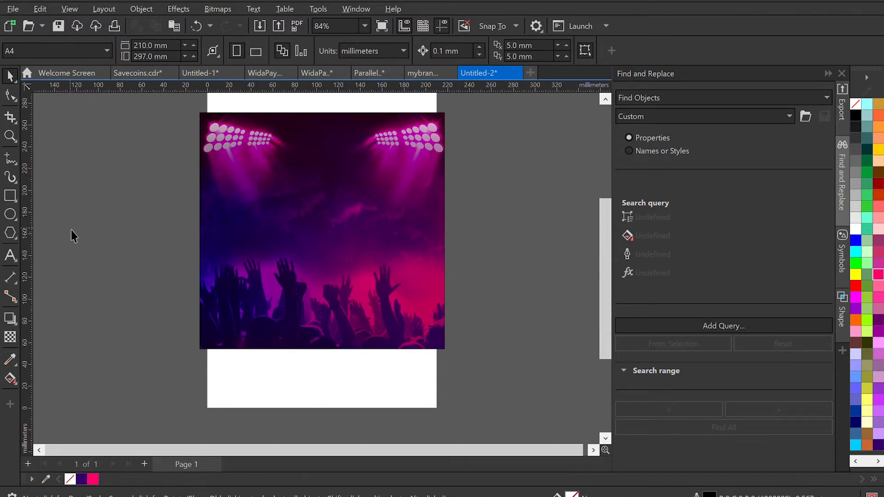
# - Add the artistic text OMEGA at 24 pt in the empty area beside the square
pyautogui.click(11, 256)
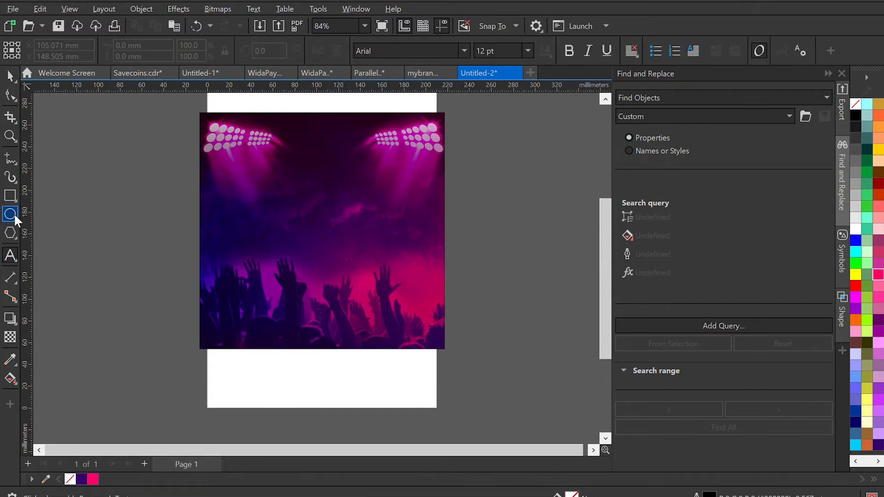
pyautogui.click(142, 213)
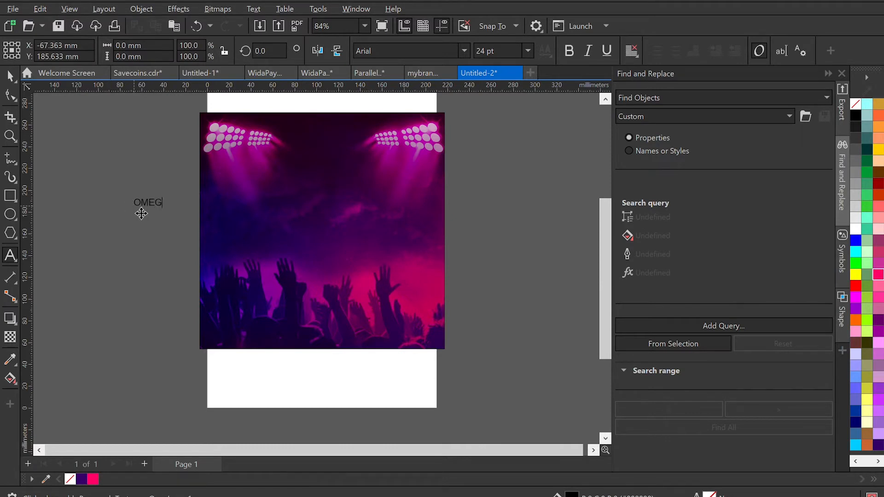
pyautogui.click(11, 76)
pyautogui.click(75, 138)
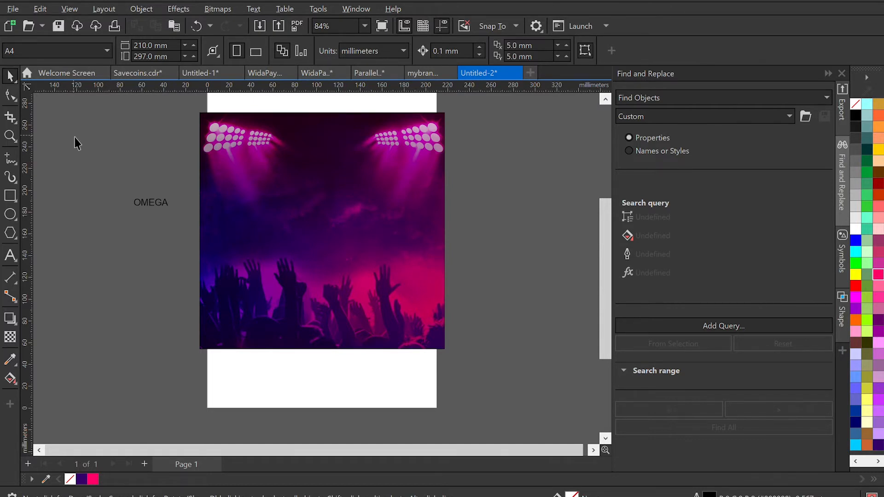
# - Move the OMEGA text between the two light rigs and set its font to Poppins
pyautogui.click(149, 205)
pyautogui.moveTo(148, 205); pyautogui.dragTo(320, 140)
pyautogui.click(466, 51)
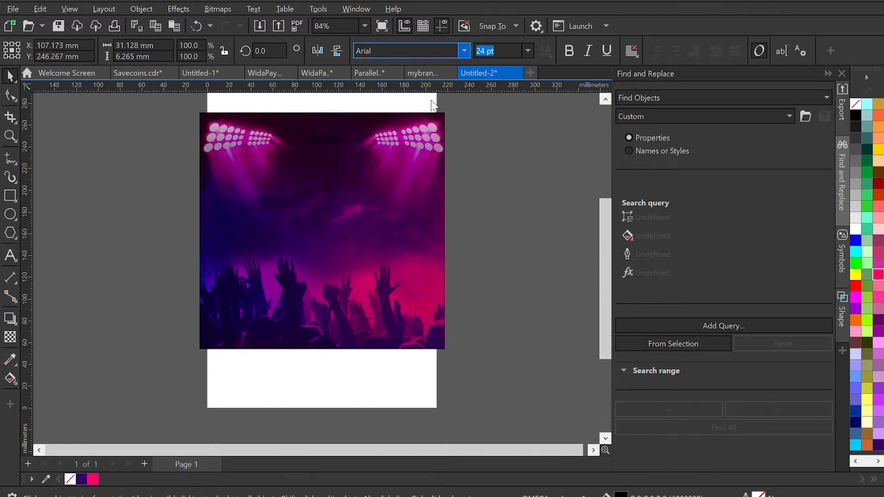
pyautogui.click(423, 130)
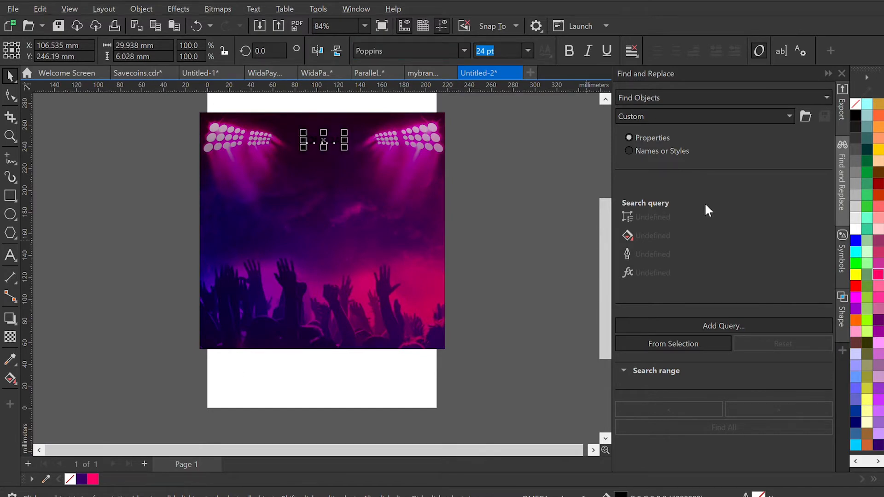
# - Fill the OMEGA text with white and scale it down to about 19.8 pt
pyautogui.click(849, 235)
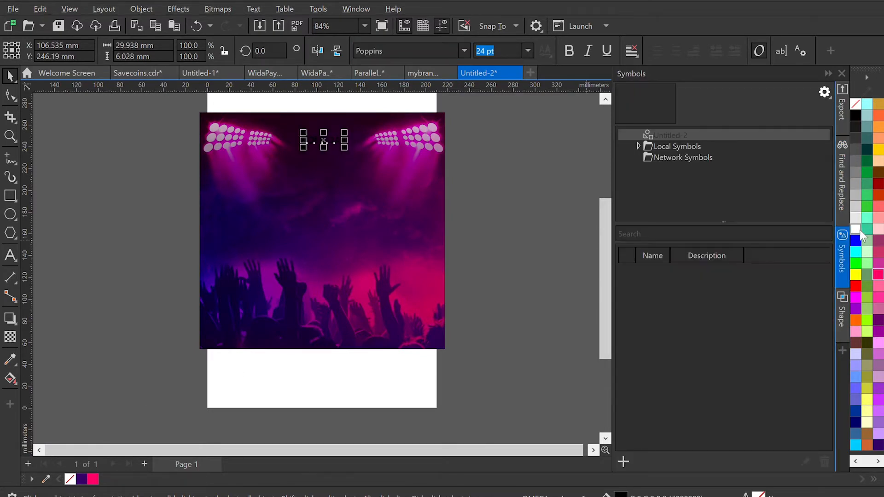
pyautogui.scroll(3, 301, 105)
pyautogui.moveTo(409, 211); pyautogui.dragTo(400, 209)
pyautogui.click(405, 222)
pyautogui.scroll(2, 367, 192)
pyautogui.click(316, 221)
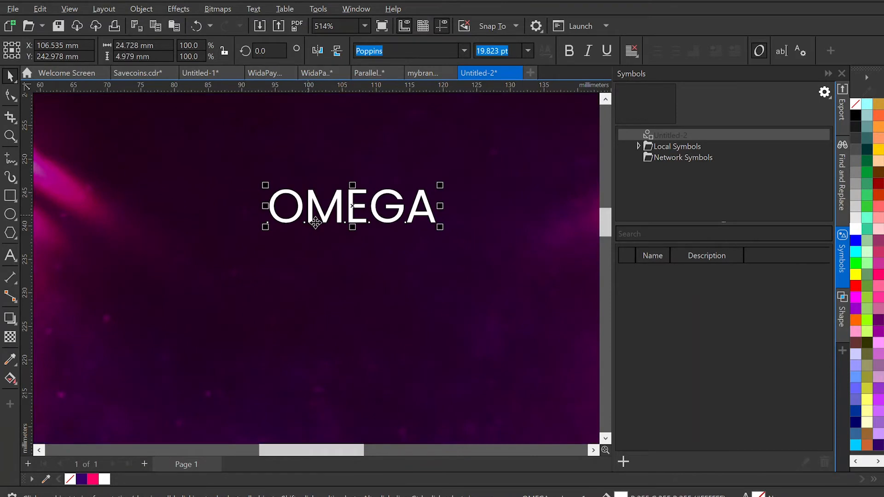
# - Duplicate the OMEGA text just below the original and change the copy's wording to MINISTRY
pyautogui.click(343, 208)
pyautogui.hotkey('ctrl', 'd')
pyautogui.moveTo(342, 189); pyautogui.dragTo(312, 265)
pyautogui.doubleClick(325, 247)
pyautogui.hotkey('ctrl', 'a')
pyautogui.write('MINISTRY')
# - Scale down the MINISTRY text and centre-align it with OMEGA
pyautogui.click(10, 76)
pyautogui.moveTo(481, 267); pyautogui.dragTo(408, 256)
pyautogui.keyDown('shift'); pyautogui.click(382, 214); pyautogui.keyUp('shift')
pyautogui.press('c')
# - Add short white dash bars on both sides of MINISTRY, group them with the text and align the group beneath OMEGA
pyautogui.press('F6')
pyautogui.moveTo(270, 234); pyautogui.dragTo(284, 239)
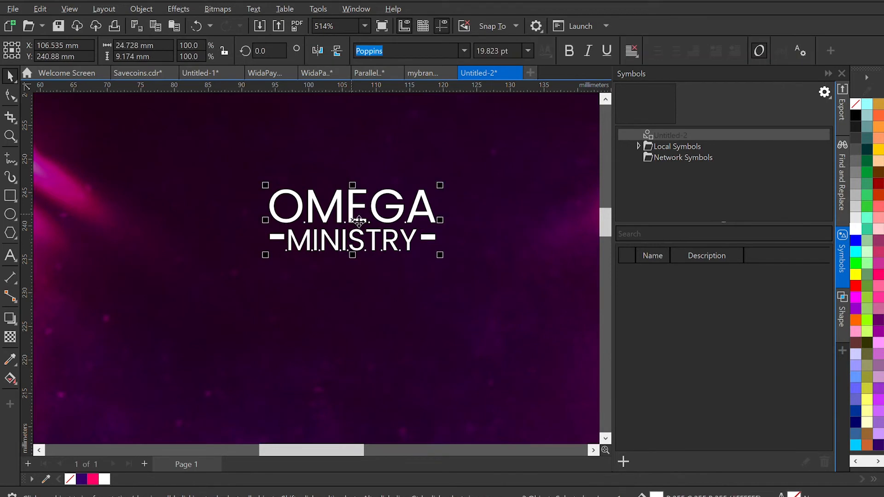
pyautogui.click(415, 239)
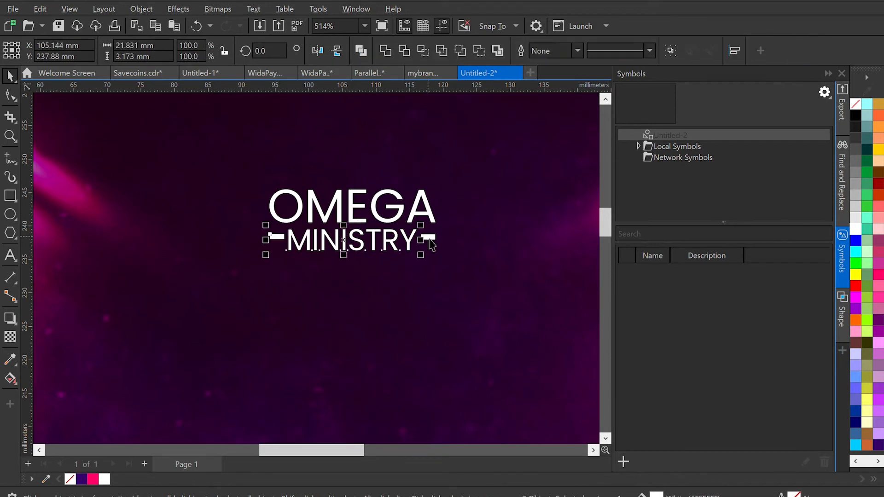
pyautogui.hotkey('ctrl', 'g')
pyautogui.keyDown('shift'); pyautogui.click(320, 205); pyautogui.keyUp('shift')
pyautogui.click(385, 238)
pyautogui.click(507, 241)
# - Draw a circle about 8.2 mm across beside the logo text and give it a white fill without an outline
pyautogui.press('F7')
pyautogui.moveTo(155, 200); pyautogui.dragTo(210, 255)
pyautogui.press('space')
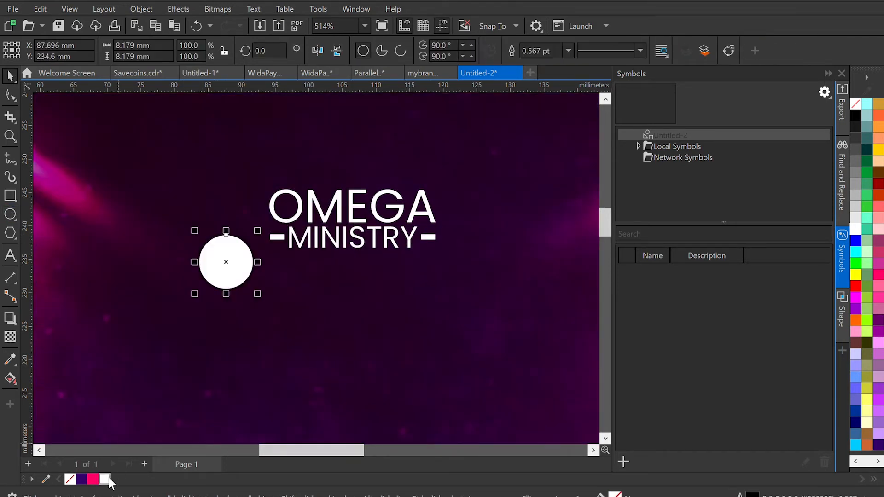
pyautogui.rightClick(70, 479)
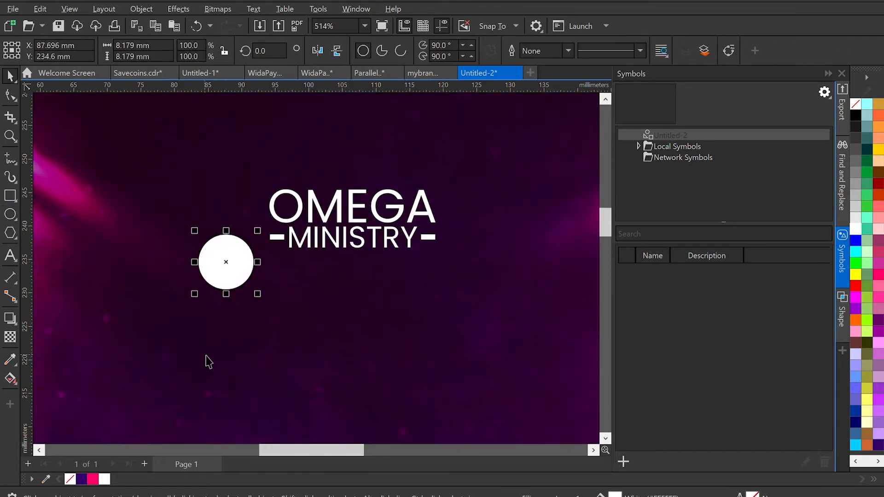
# - Duplicate the circle at 75%, centre the copy inside the original, and subtract it to form a ring above OMEGA
pyautogui.moveTo(253, 232); pyautogui.dragTo(259, 240)
pyautogui.hotkey('ctrl', 'z')
pyautogui.hotkey('ctrl', 'd')
pyautogui.moveTo(291, 197); pyautogui.dragTo(277, 211)
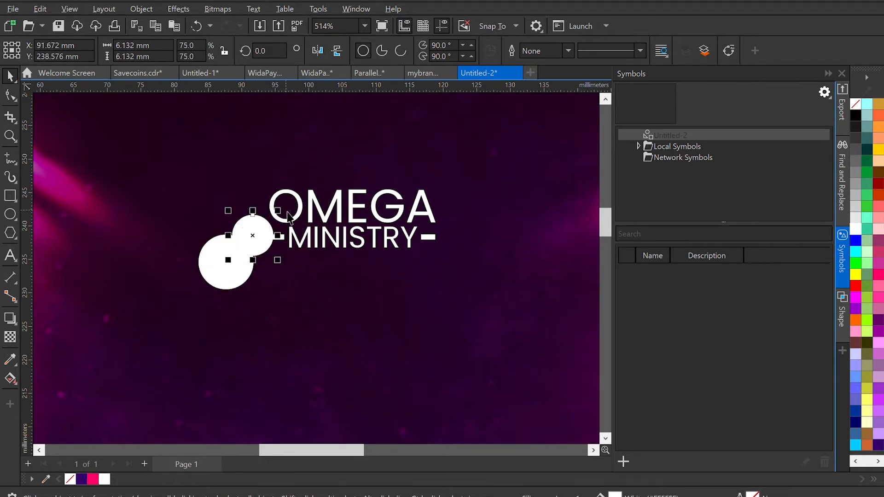
pyautogui.keyDown('shift'); pyautogui.click(222, 269); pyautogui.keyUp('shift')
pyautogui.press('c')
pyautogui.press('e')
pyautogui.click(480, 50)
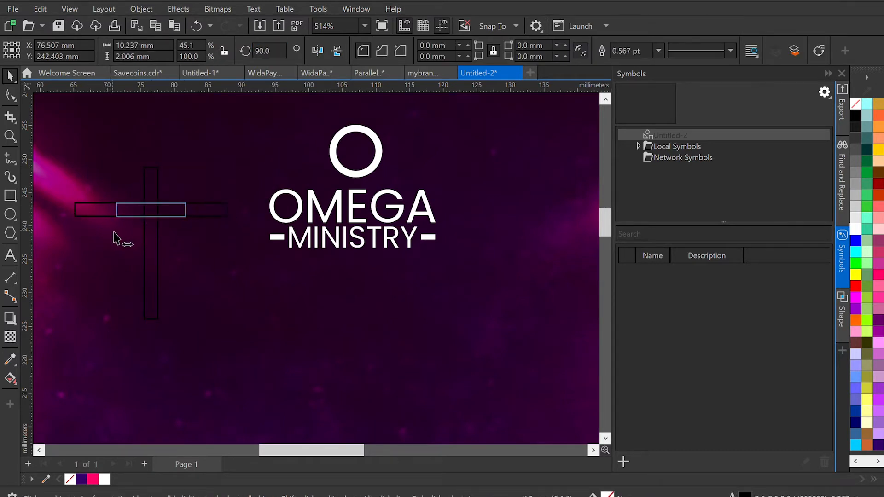
# - Weld the crossed rectangles into a white cross without an outline, scale it down to about 71% and place it over the ring
pyautogui.click(388, 53)
pyautogui.click(104, 479)
pyautogui.rightClick(69, 479)
pyautogui.moveTo(190, 164); pyautogui.dragTo(179, 185)
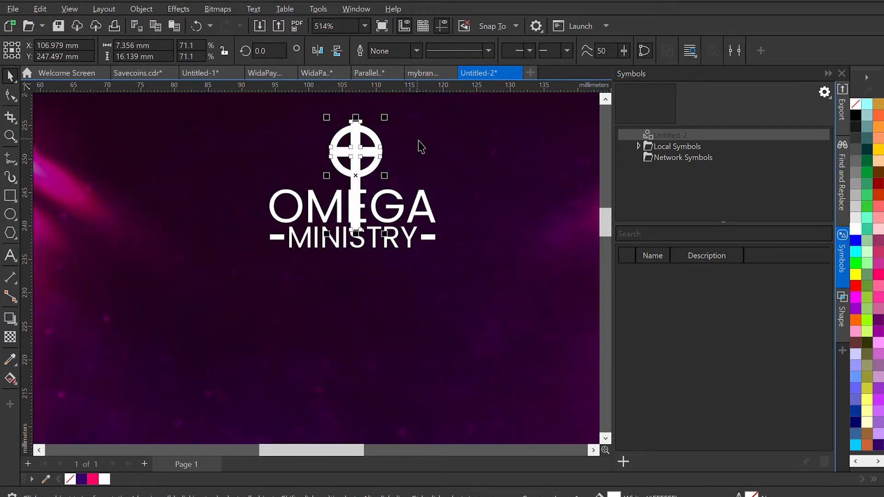
# - Shorten the cross's lower stem with the Shape tool so it ends just above OMEGA
pyautogui.scroll(3, 340, 178)
pyautogui.scroll(-2, 339, 178)
pyautogui.keyDown('shift'); pyautogui.click(439, 179); pyautogui.keyUp('shift')
pyautogui.press('F10')
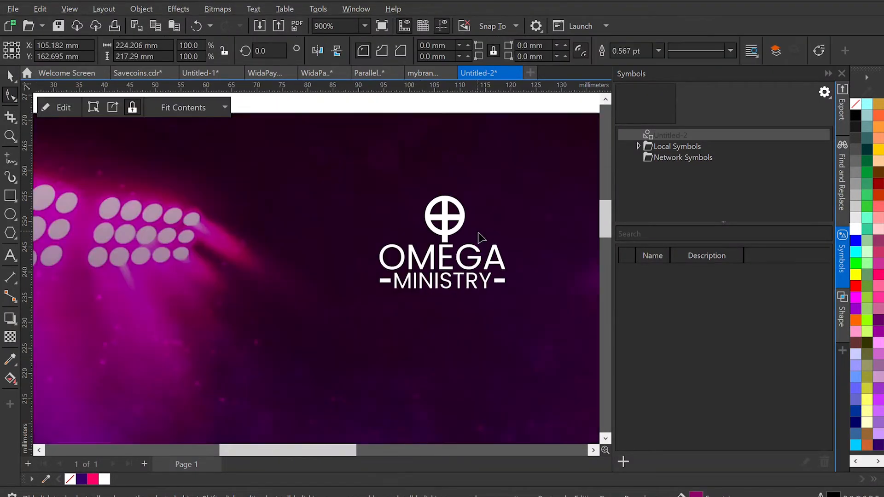
# - Draw a rectangle about 1.9 × 2.4 mm over the ring's bottom around the cross's stem and subtract it from the ring
pyautogui.scroll(5, 479, 241)
pyautogui.press('F6')
pyautogui.moveTo(411, 189); pyautogui.dragTo(470, 259)
pyautogui.press('space')
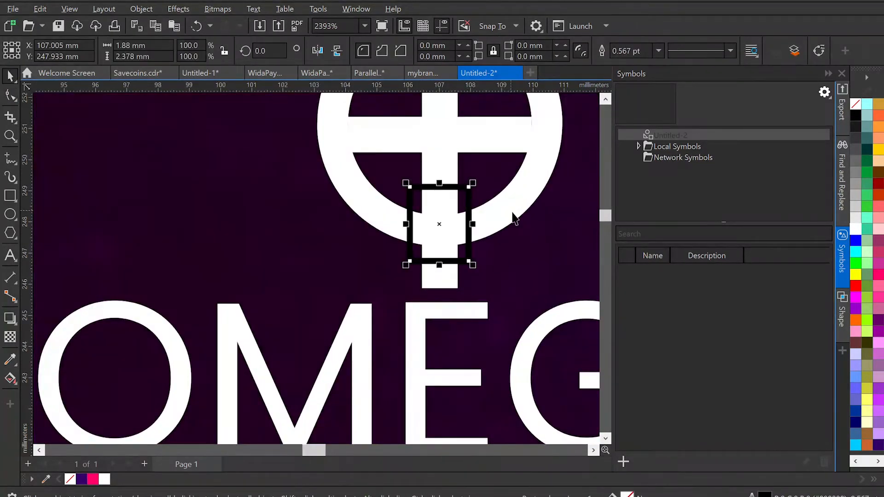
pyautogui.keyDown('shift'); pyautogui.click(513, 213); pyautogui.keyUp('shift')
pyautogui.click(480, 54)
# - Group all the logo parts into one object between the light rigs, and select the background square
pyautogui.scroll(-6, 428, 147)
pyautogui.moveTo(96, 108); pyautogui.dragTo(491, 210)
pyautogui.hotkey('ctrl', 'g')
pyautogui.moveTo(407, 194); pyautogui.dragTo(408, 194)
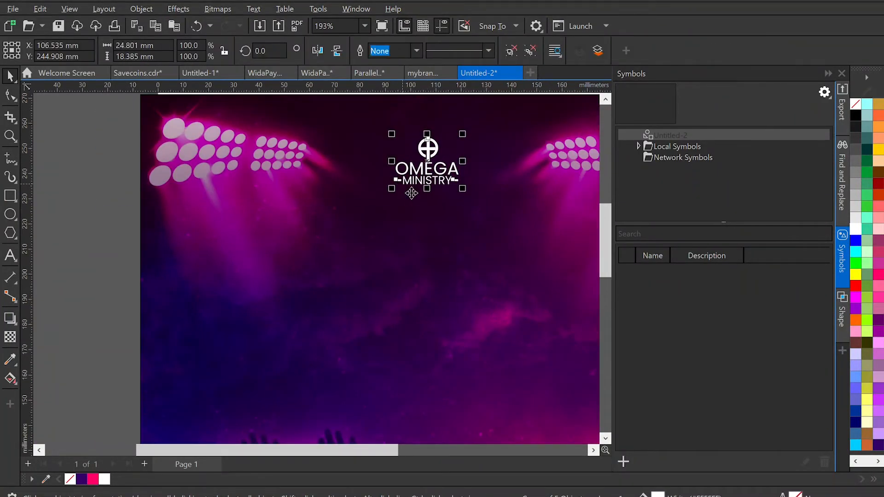
pyautogui.click(85, 229)
pyautogui.click(278, 239)
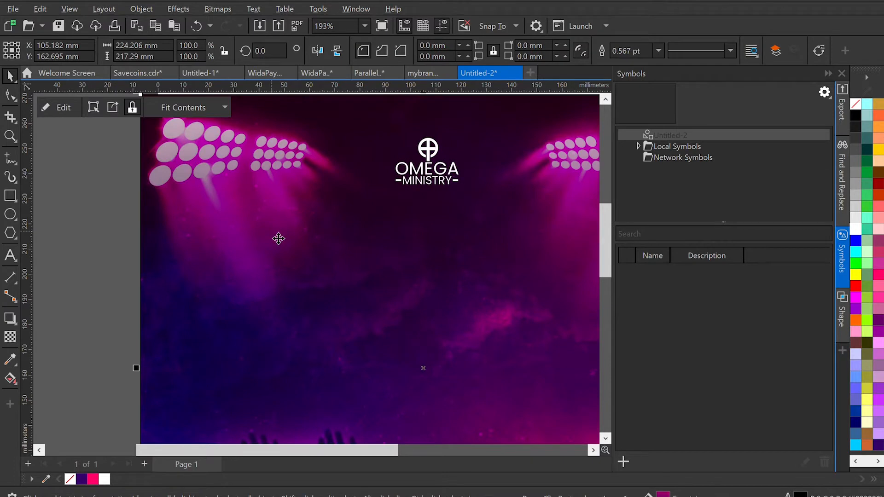
pyautogui.hotkey('shift', 'F2')
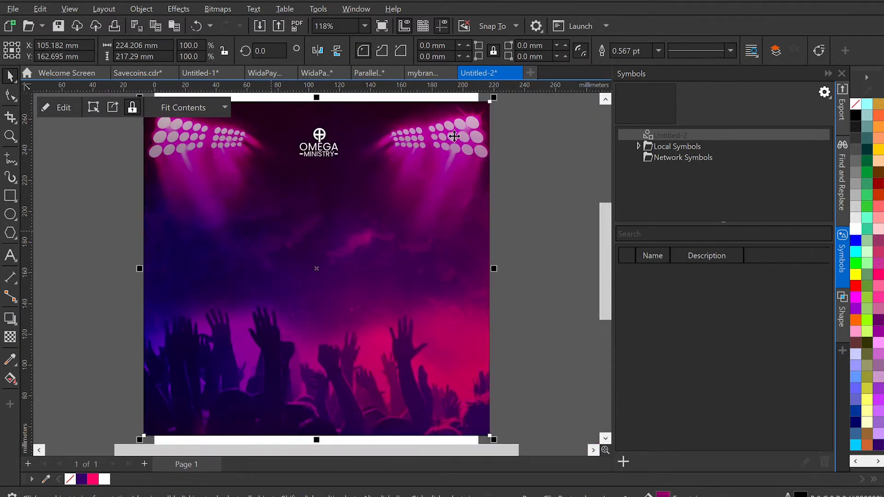
# - Move the whole OMEGA MINISTRY logo straight down until its centre is at about Y 240.4 mm
pyautogui.click(519, 133)
pyautogui.moveTo(515, 111); pyautogui.dragTo(229, 208)
pyautogui.press('Down')
pyautogui.press('Down')
pyautogui.press('Down')
pyautogui.press('Down')
pyautogui.press('Down')
pyautogui.press('Down')
pyautogui.press('Down')
pyautogui.press('Down')
pyautogui.press('Down')
pyautogui.press('Down')
pyautogui.press('Down')
pyautogui.press('Down')
pyautogui.press('Down')
pyautogui.press('Down')
pyautogui.press('Down')
pyautogui.press('Down')
pyautogui.press('Down')
pyautogui.press('Down')
pyautogui.press('Down')
pyautogui.press('Down')
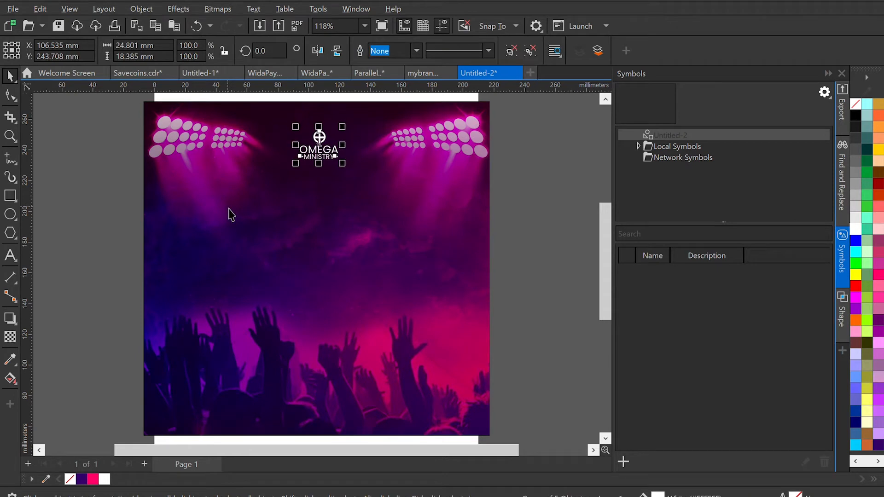
pyautogui.press('Down')
pyautogui.press('Down')
pyautogui.press('Down')
pyautogui.press('Down')
pyautogui.press('Down')
pyautogui.press('Down')
pyautogui.press('Down')
pyautogui.press('Down')
pyautogui.press('Down')
pyautogui.press('Down')
pyautogui.press('Down')
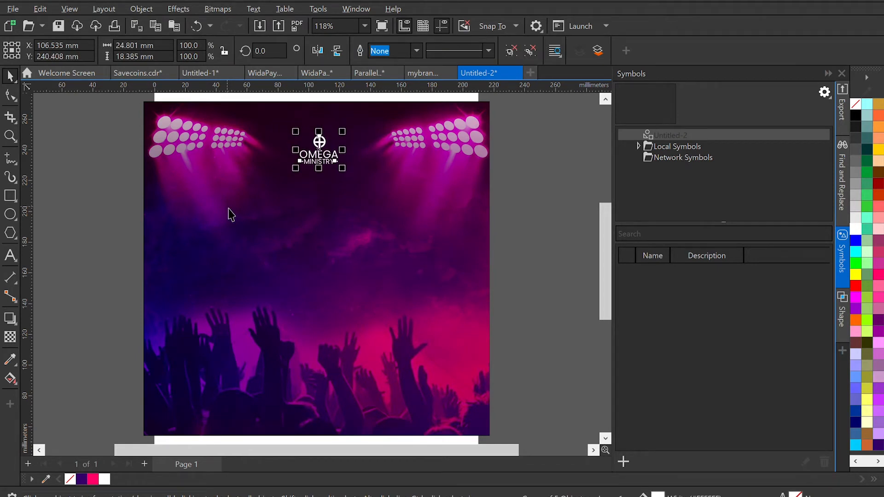
pyautogui.click(122, 206)
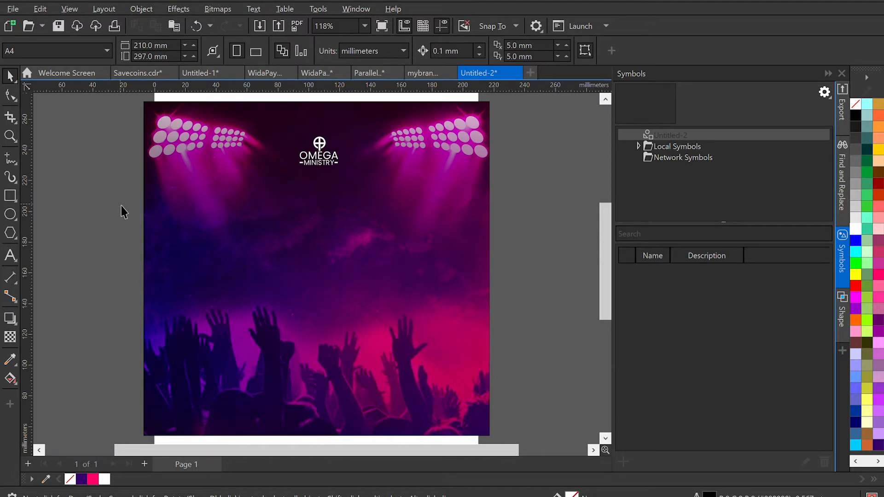
# - Add the title text "Praise" below the logo, enlarge it to about 118.6 pt and fill it white
pyautogui.click(7, 256)
pyautogui.click(240, 227)
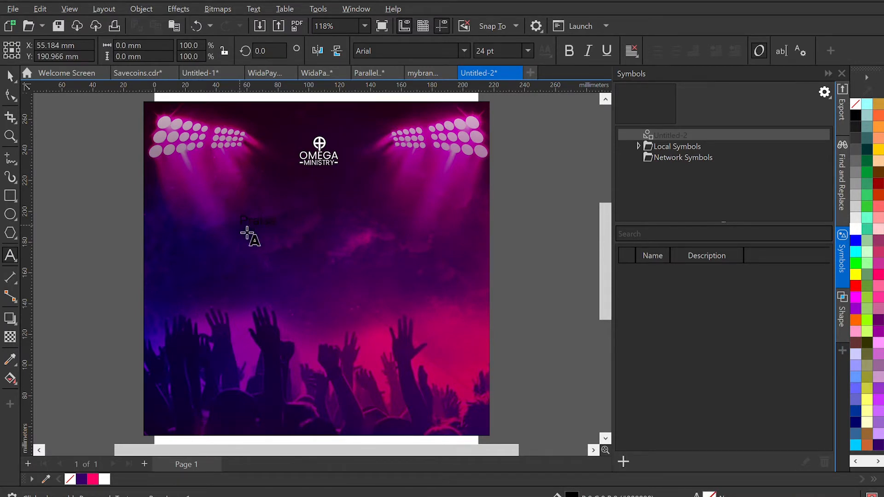
pyautogui.click(13, 79)
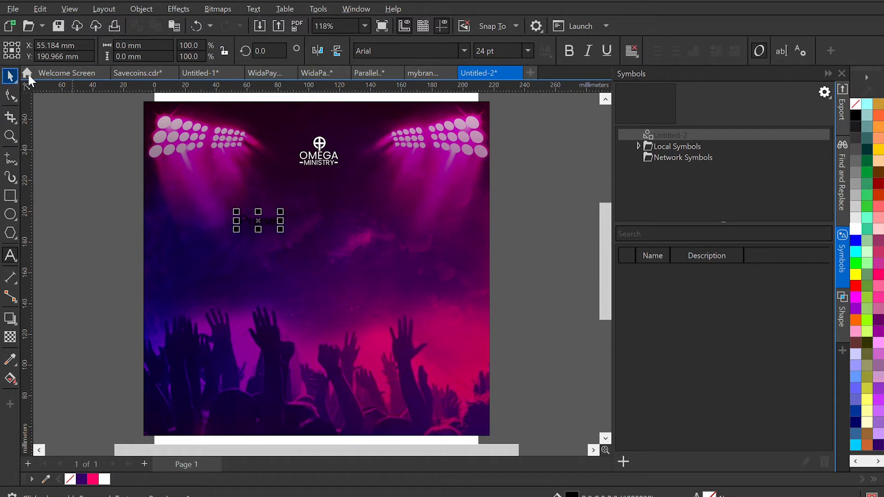
pyautogui.moveTo(280, 230); pyautogui.dragTo(420, 267)
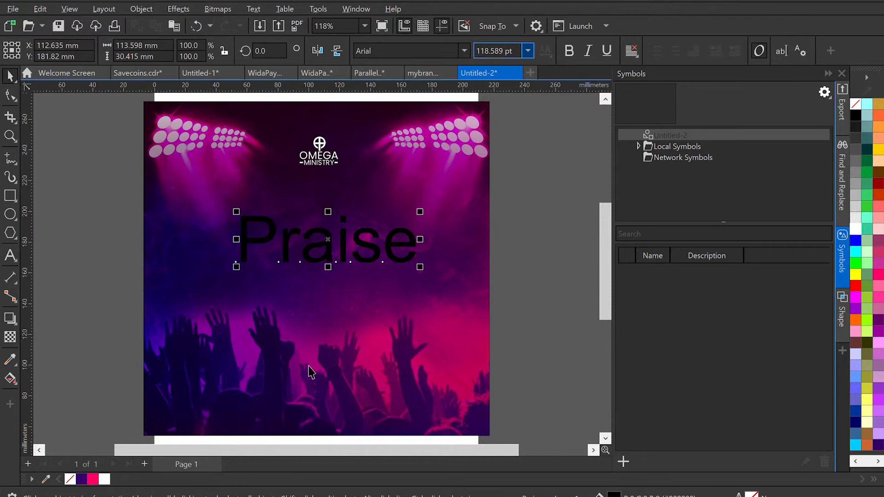
pyautogui.click(107, 480)
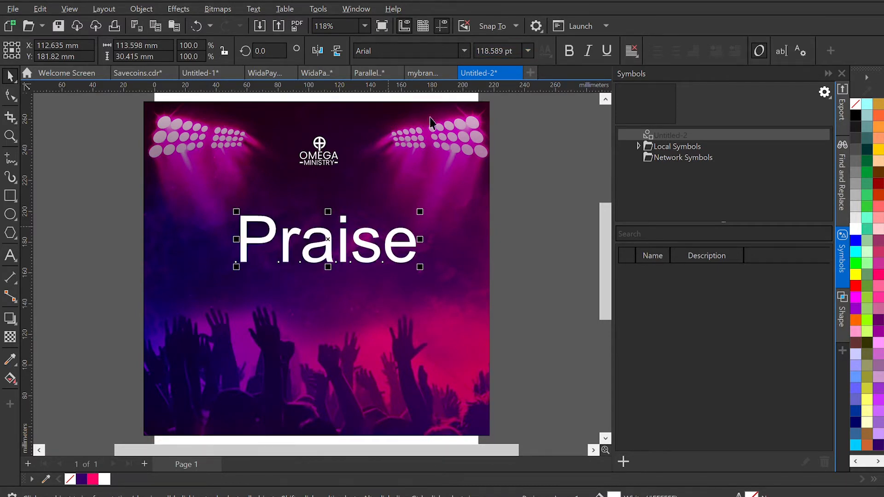
# - Set the Praise title in Cardenio Modern, enlarge it to about 164 pt and move it up closer to the logo
pyautogui.click(470, 50)
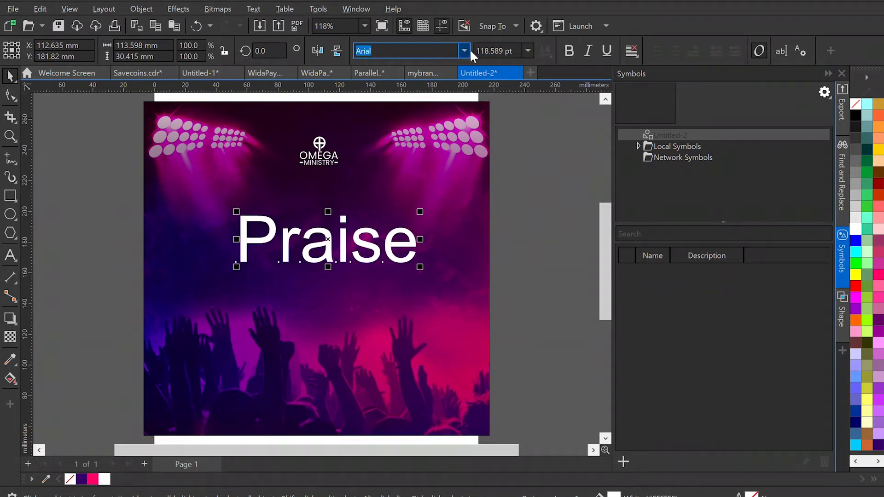
pyautogui.click(461, 109)
pyautogui.moveTo(353, 269); pyautogui.dragTo(395, 289)
pyautogui.moveTo(340, 259); pyautogui.dragTo(348, 234)
# - Try to replace the title's capital P with a lowercase p
pyautogui.doubleClick(282, 228)
pyautogui.press('BackSpace')
pyautogui.write('p')
pyautogui.hotkey('shift', 'Left')
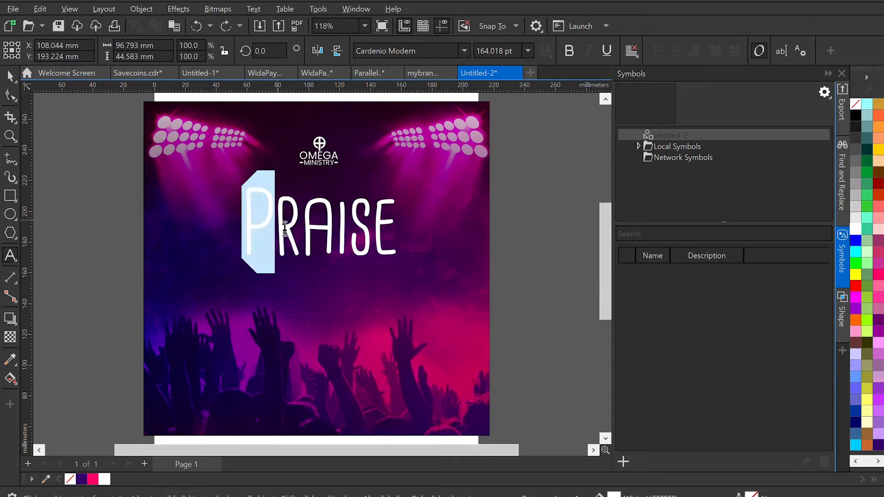
# - Enlarge the PRAISE title to about 109 × 50 mm and centre it horizontally on the background square
pyautogui.click(10, 75)
pyautogui.moveTo(400, 260); pyautogui.dragTo(421, 280)
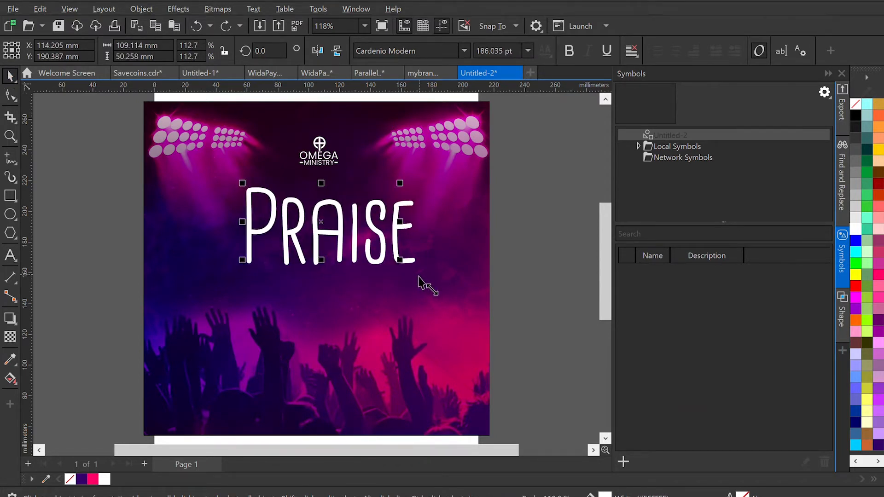
pyautogui.keyDown('shift'); pyautogui.click(454, 275); pyautogui.keyUp('shift')
pyautogui.press('c')
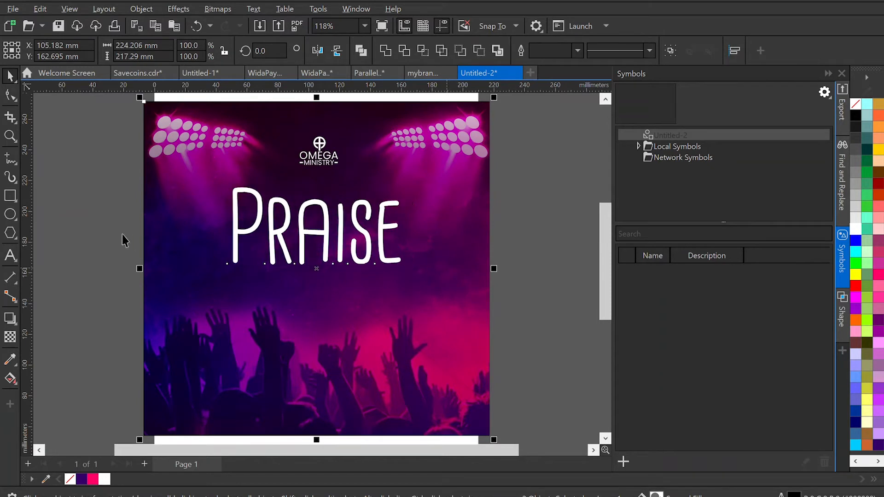
pyautogui.click(123, 235)
# - Make the PRAISE title bold and tighten its letter spacing with the Shape tool
pyautogui.click(264, 226)
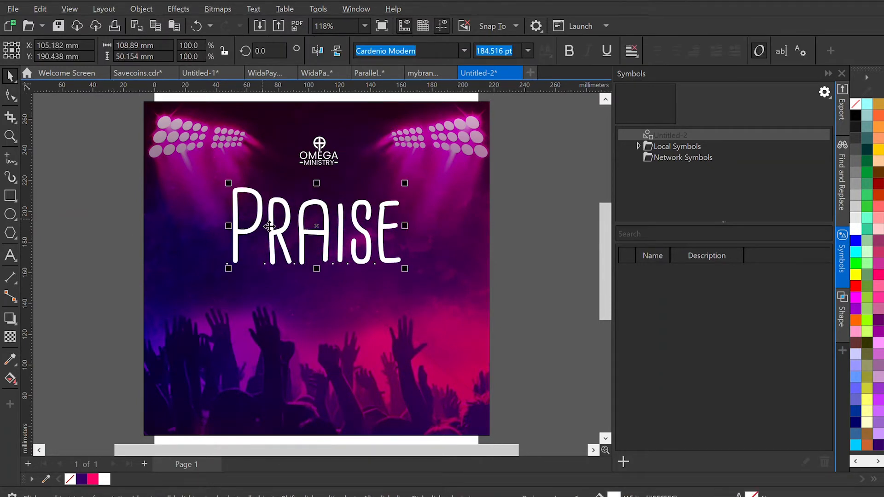
pyautogui.click(572, 51)
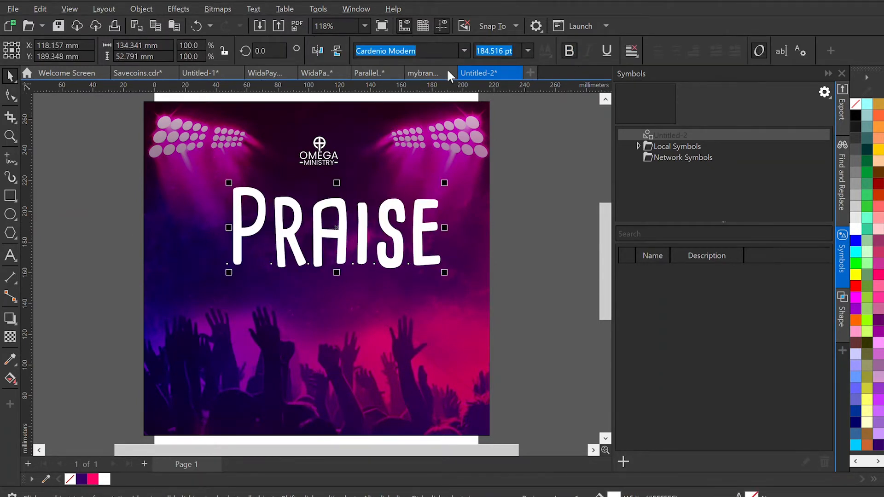
pyautogui.click(10, 96)
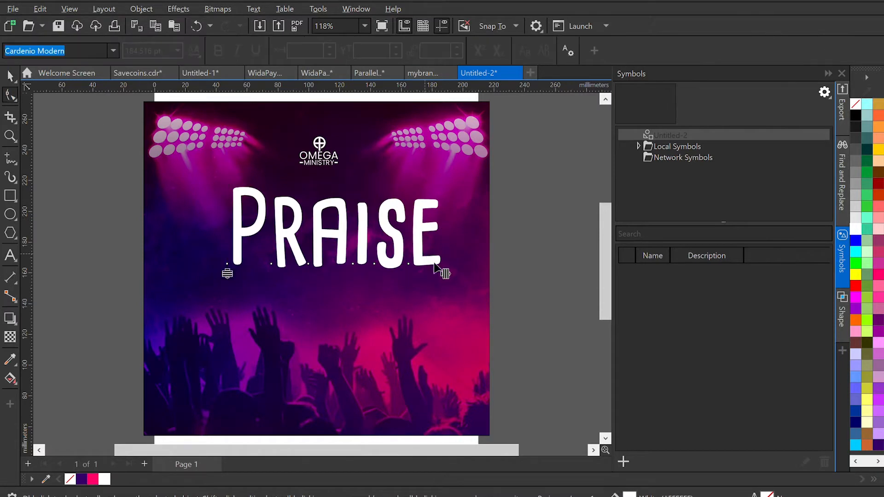
pyautogui.moveTo(433, 278); pyautogui.dragTo(408, 282)
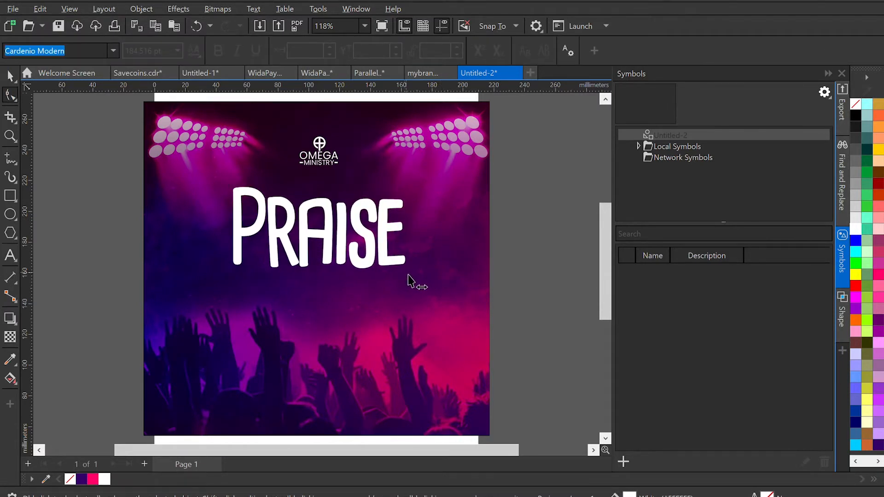
pyautogui.click(9, 77)
pyautogui.click(90, 206)
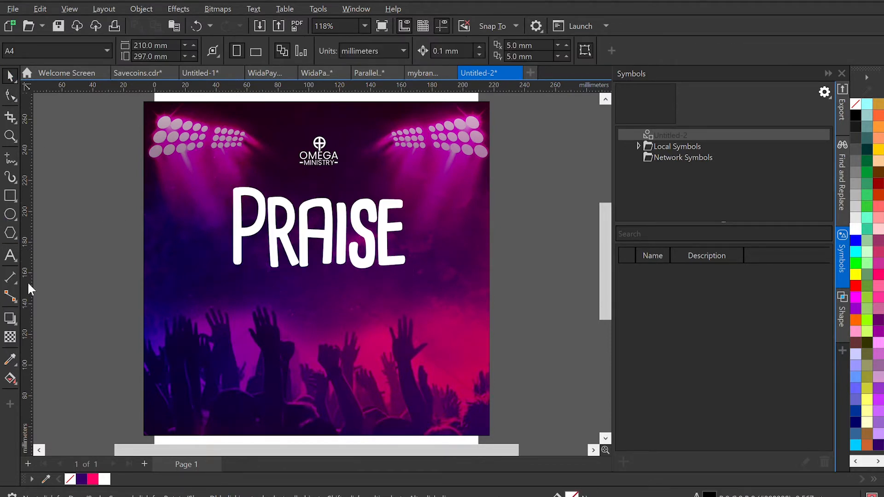
# - Add the text "oncert" below PRAISE, enlarge it to about 74 pt, and set it in white Poppins SemiBold
pyautogui.click(10, 255)
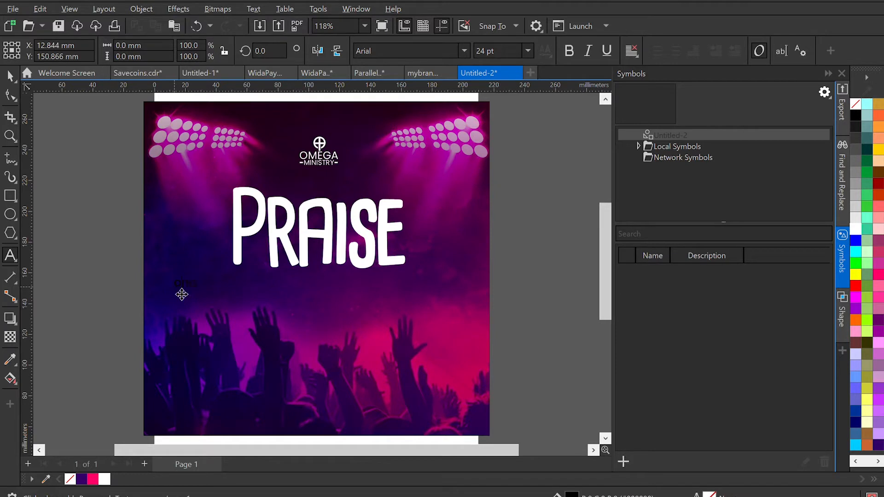
pyautogui.click(10, 78)
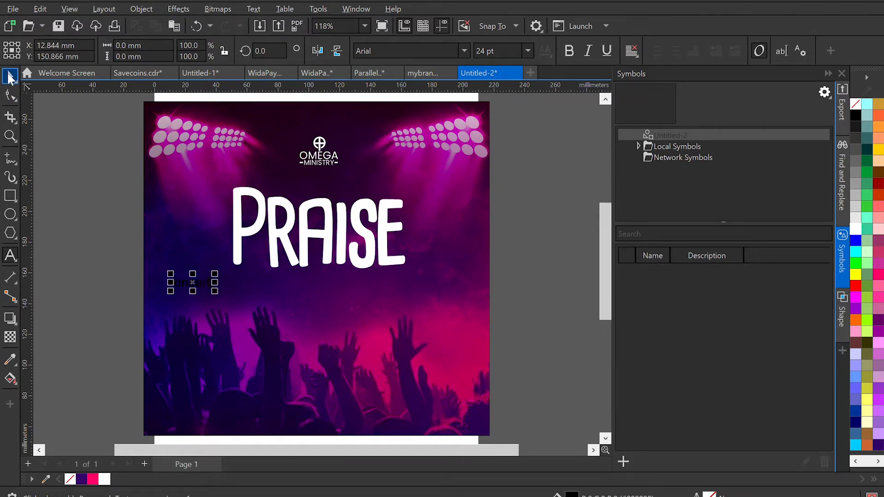
pyautogui.moveTo(215, 291); pyautogui.dragTo(289, 310)
pyautogui.click(465, 51)
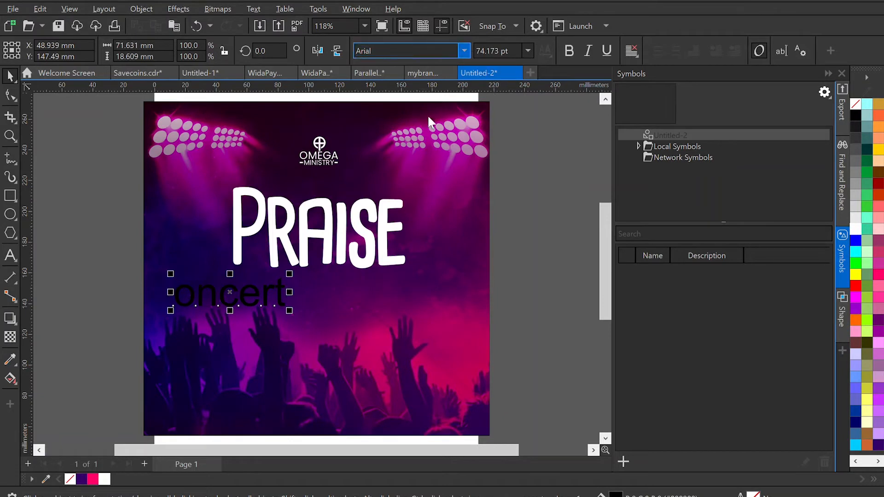
pyautogui.click(418, 138)
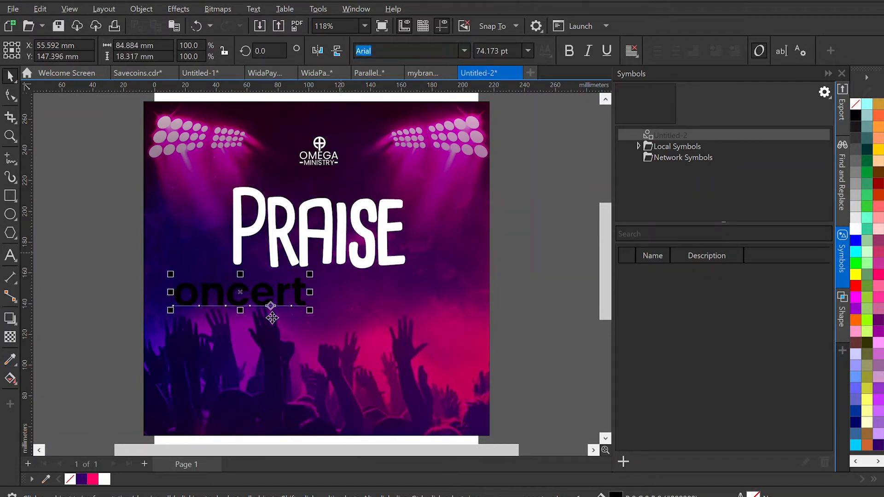
pyautogui.click(104, 479)
# - Correct the line below PRAISE to read "concert 2022"
pyautogui.click(182, 309)
pyautogui.click(260, 309)
pyautogui.press('BackSpace')
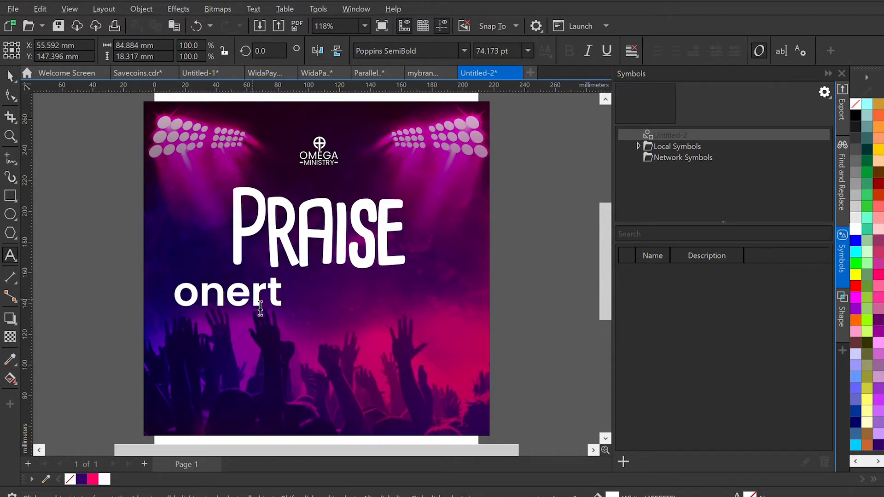
pyautogui.write('con')
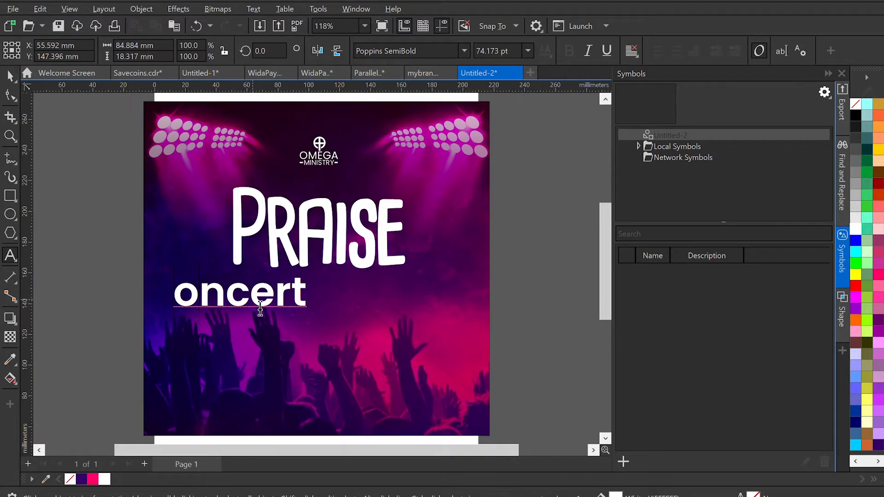
pyautogui.write('c')
pyautogui.press('Escape')
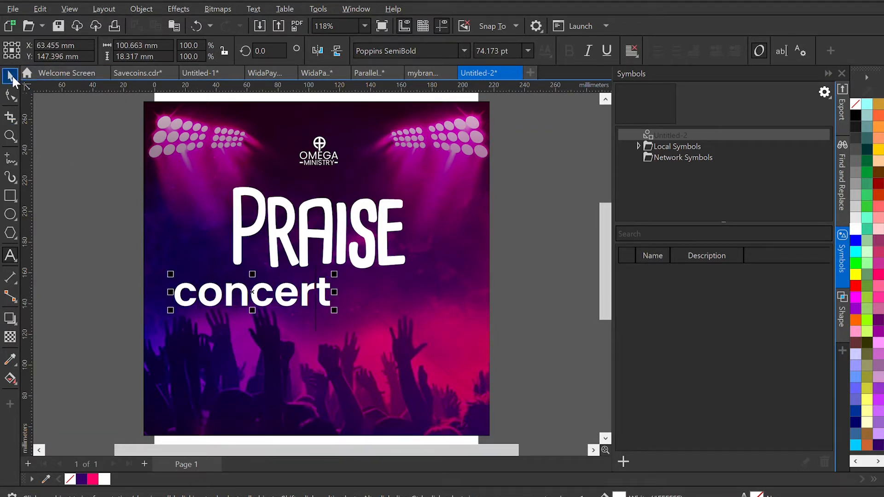
pyautogui.press('F8')
pyautogui.write('2022')
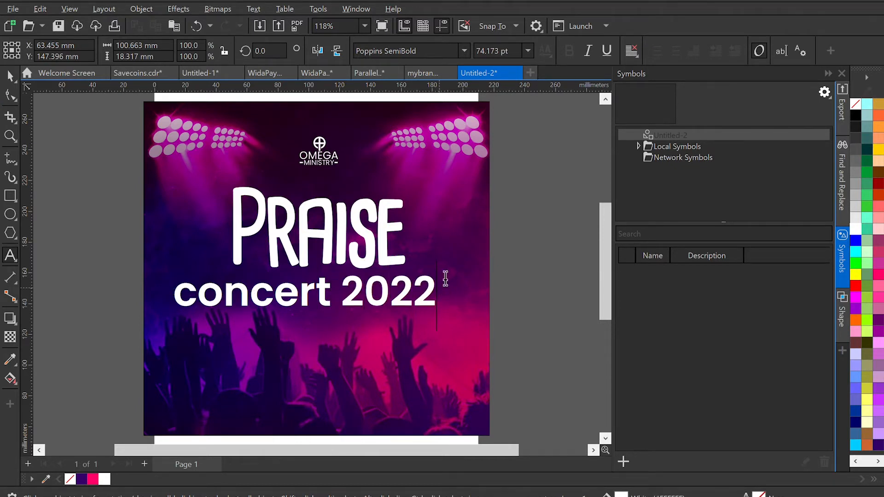
pyautogui.hotkey('ctrl', 'space')
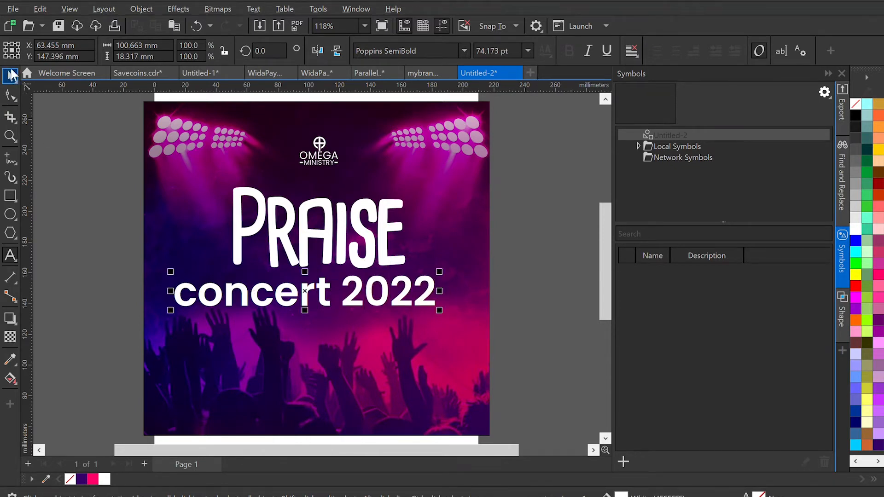
# - Reduce the concert 2022 line to about 42 pt and capitalise its first letter to read "Concert 2022"
pyautogui.moveTo(441, 315); pyautogui.dragTo(389, 325)
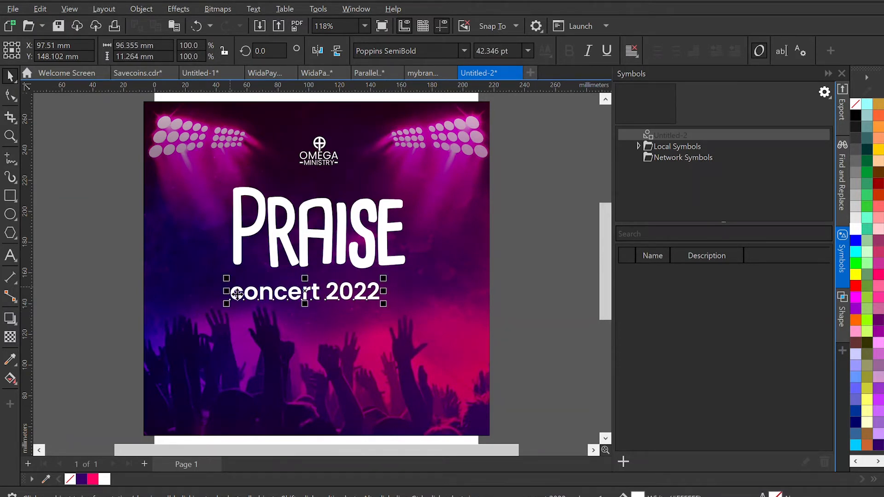
pyautogui.doubleClick(251, 304)
pyautogui.press('BackSpace')
pyautogui.write('C')
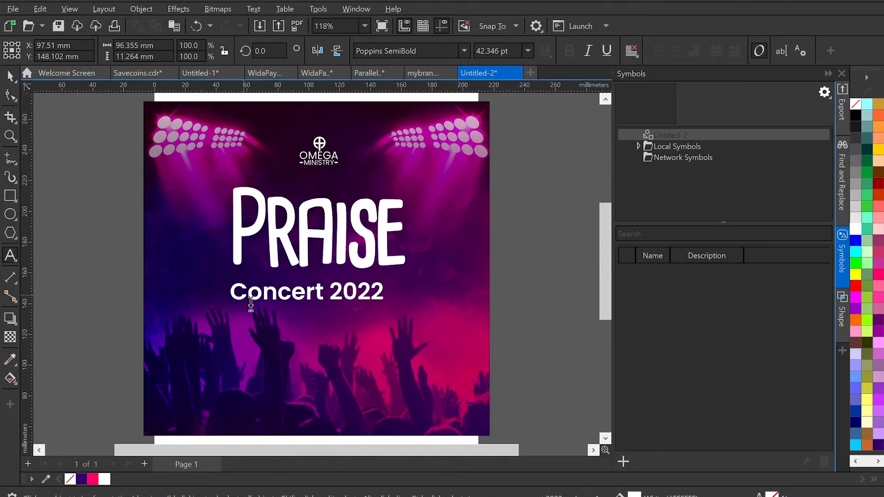
pyautogui.hotkey('ctrl', 'space')
# - Move Concert 2022 up directly beneath PRAISE and scale it down to about 34.5 pt, roughly 80 mm wide
pyautogui.moveTo(300, 294); pyautogui.dragTo(315, 284)
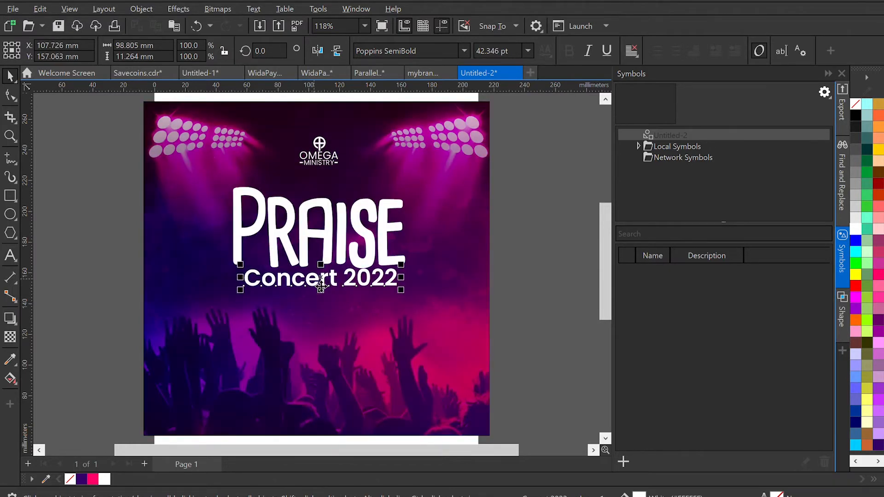
pyautogui.moveTo(401, 290); pyautogui.dragTo(391, 306)
pyautogui.click(84, 246)
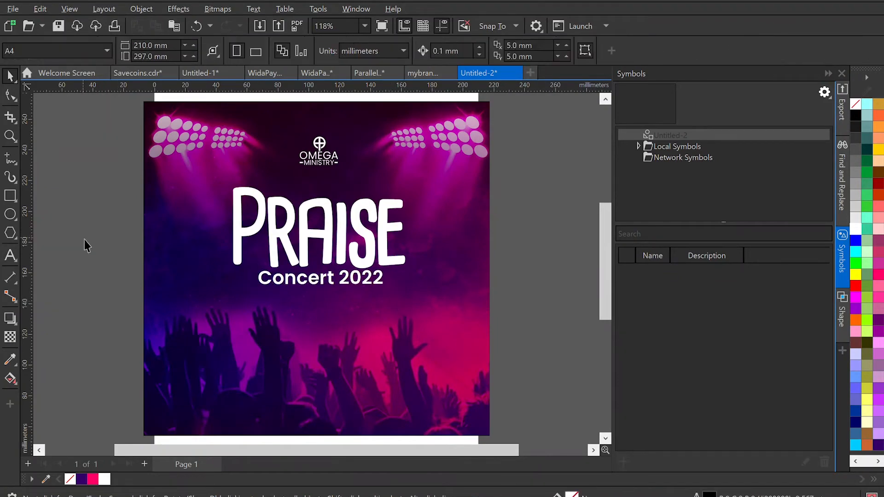
# - Draw a rectangle about 95 × 13 mm around the Concert 2022 text
pyautogui.click(9, 199)
pyautogui.scroll(3, 289, 278)
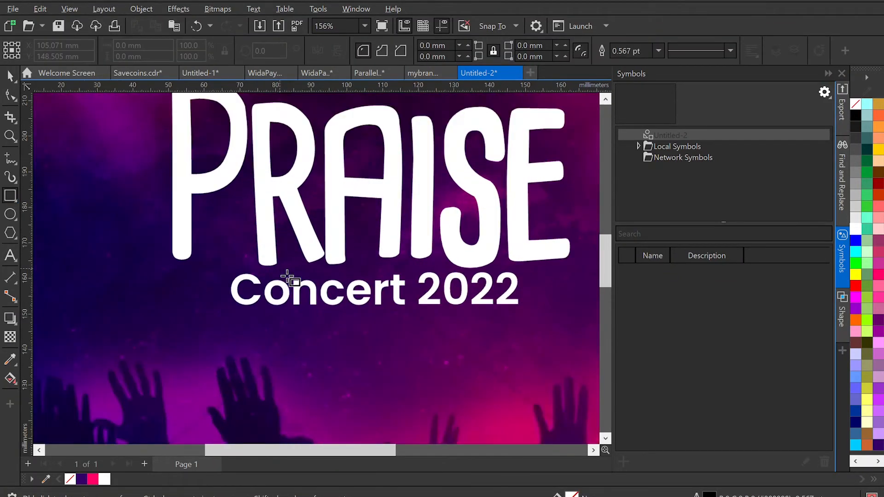
pyautogui.moveTo(207, 267); pyautogui.dragTo(550, 316)
pyautogui.press('space')
pyautogui.click(497, 292)
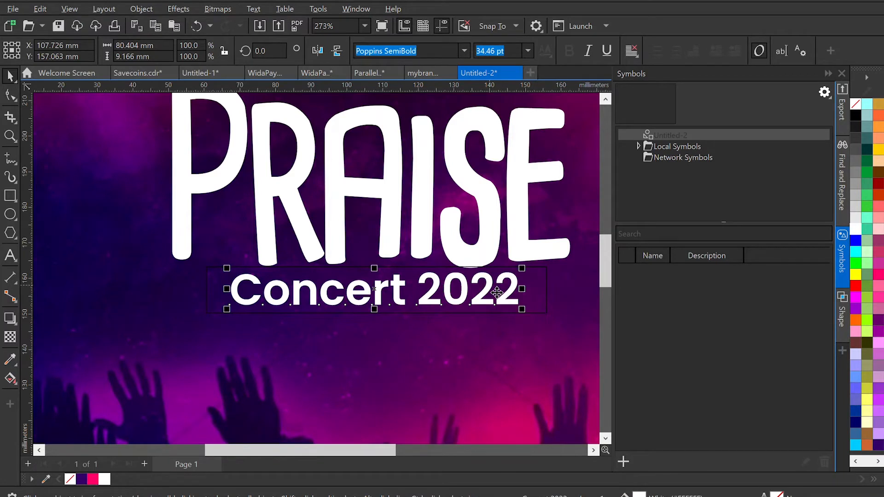
# - Fill the rectangle behind Concert 2022 with the document's neon pink and remove its outline
pyautogui.click(223, 291)
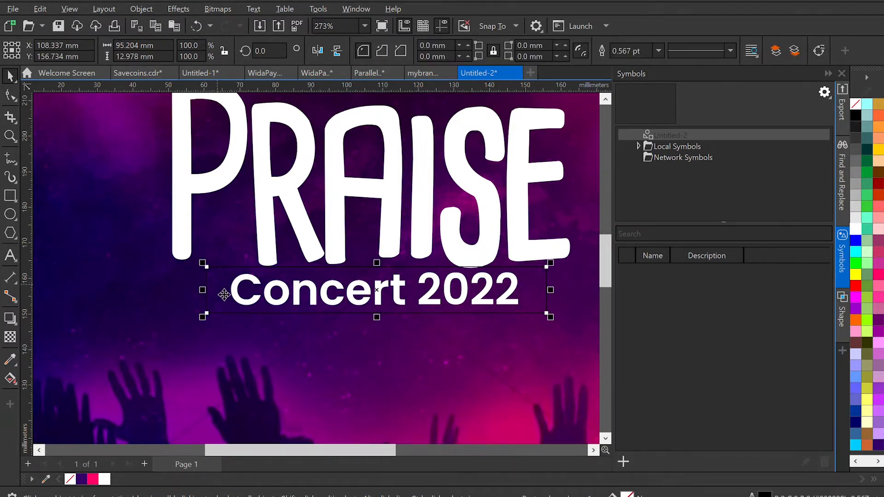
pyautogui.click(93, 479)
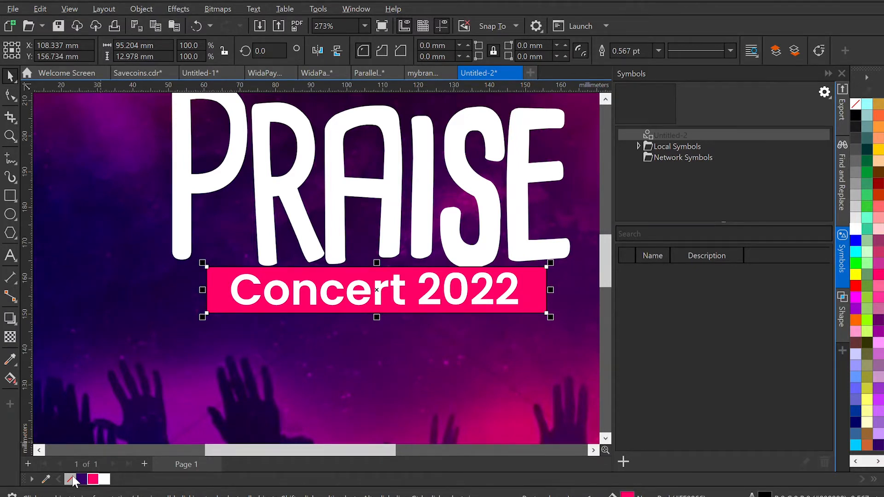
pyautogui.rightClick(71, 479)
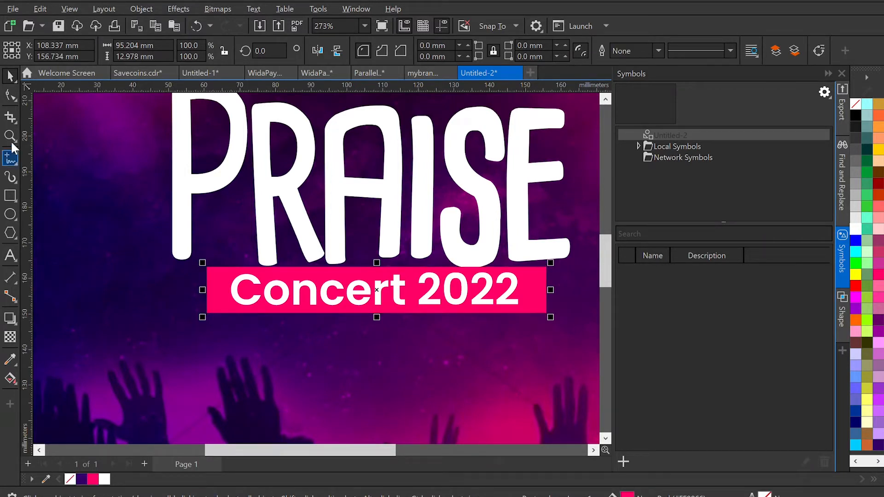
# - Round all four corners of the pink banner rectangle by differing radii, about 6.5 mm at the upper-left corner and 3 mm at the lower-left
pyautogui.click(15, 95)
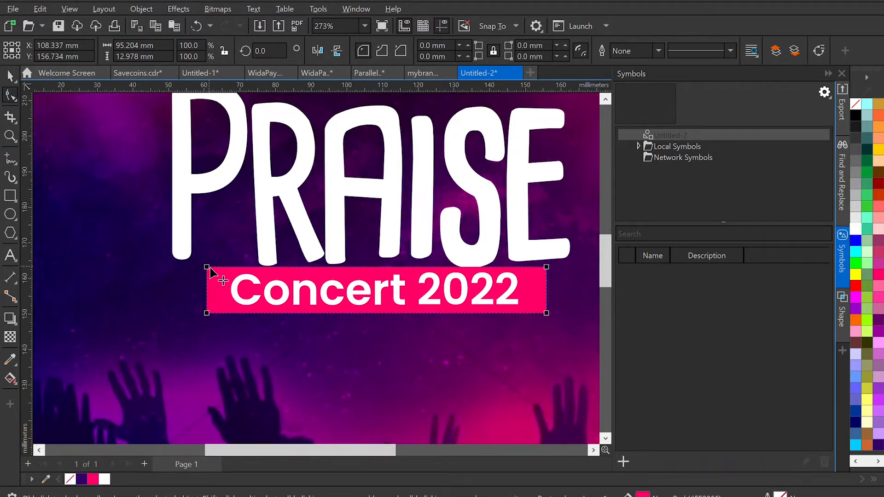
pyautogui.moveTo(209, 267); pyautogui.dragTo(231, 268)
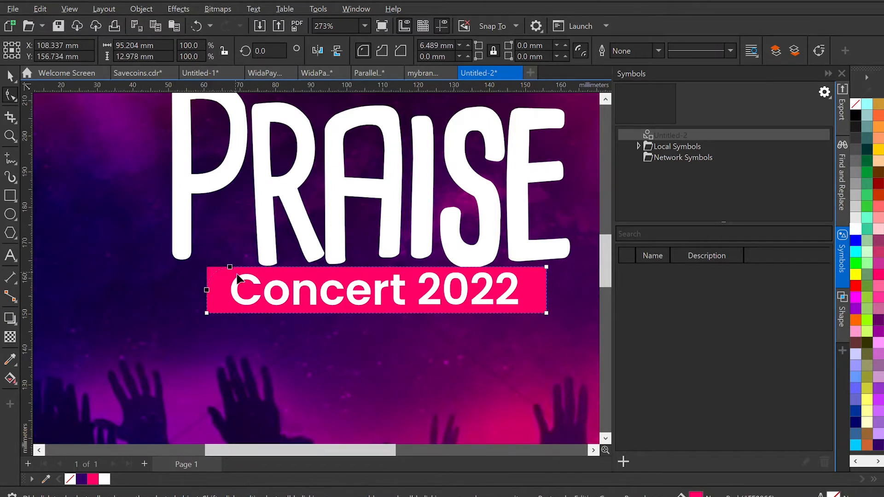
pyautogui.click(207, 314)
pyautogui.moveTo(207, 313); pyautogui.dragTo(217, 315)
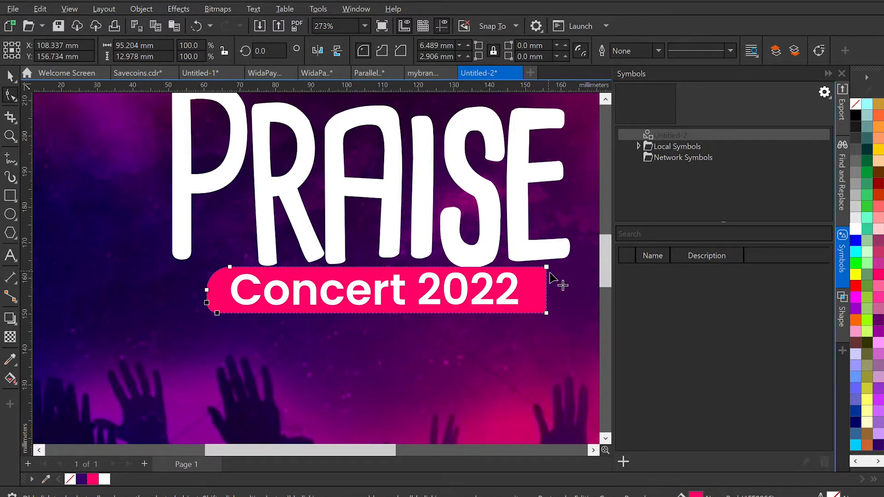
pyautogui.moveTo(547, 267); pyautogui.dragTo(550, 276)
pyautogui.click(549, 317)
pyautogui.click(529, 323)
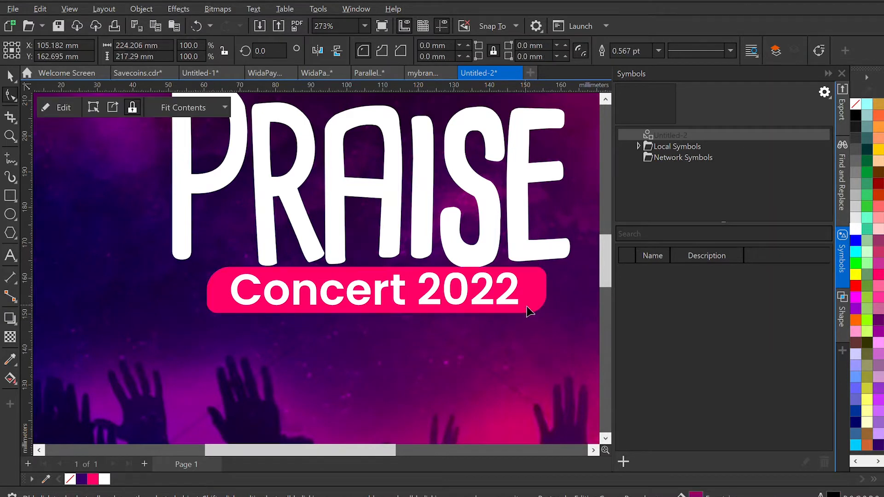
pyautogui.click(537, 312)
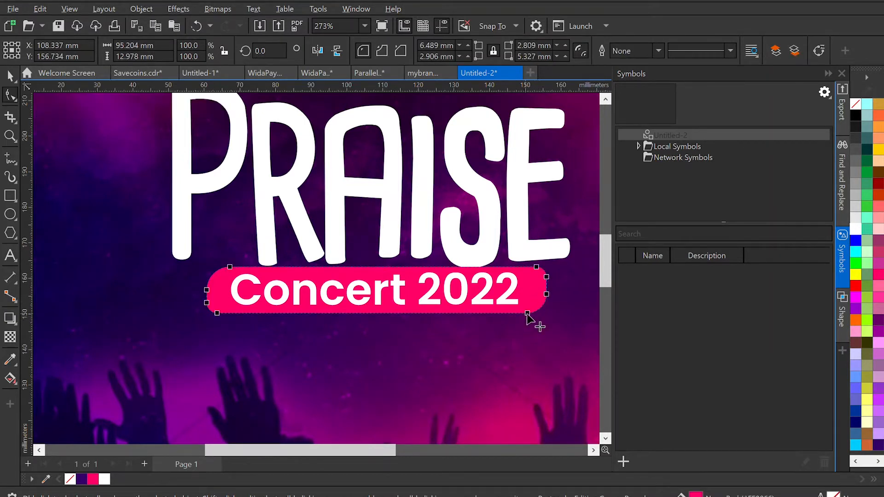
pyautogui.moveTo(527, 314); pyautogui.dragTo(521, 322)
# - Scale the pink banner and its Concert 2022 text down together to about 76 × 10 mm
pyautogui.press('space')
pyautogui.keyDown('shift'); pyautogui.click(512, 299); pyautogui.keyUp('shift')
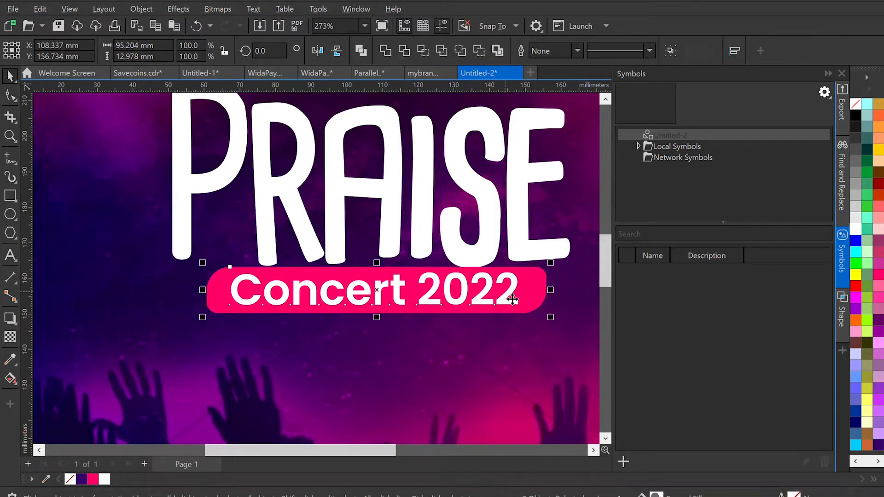
pyautogui.moveTo(553, 325); pyautogui.dragTo(519, 336)
pyautogui.moveTo(464, 289); pyautogui.dragTo(464, 289)
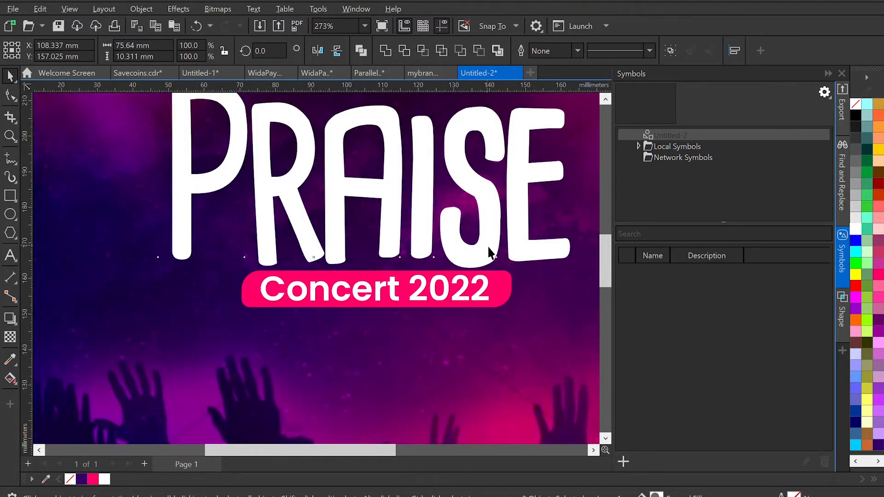
# - Move the PRAISE title down to overlap the top of the banner and bring it to the front
pyautogui.click(489, 251)
pyautogui.moveTo(487, 253); pyautogui.dragTo(487, 254)
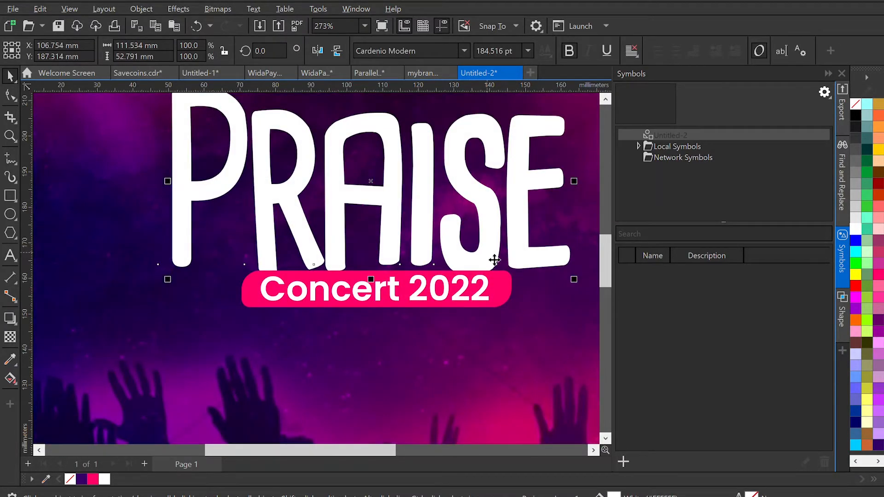
pyautogui.hotkey('shift', 'pageup')
pyautogui.moveTo(494, 260); pyautogui.dragTo(490, 252)
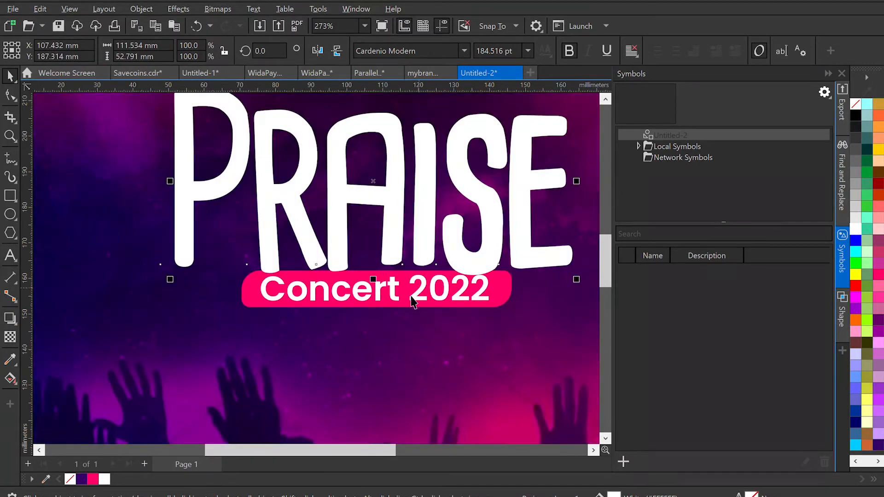
# - Enlarge the Concert 2022 banner to about 95 × 13 mm and centre it in front of PRAISE on the background
pyautogui.scroll(-2, 354, 326)
pyautogui.moveTo(73, 263); pyautogui.dragTo(489, 340)
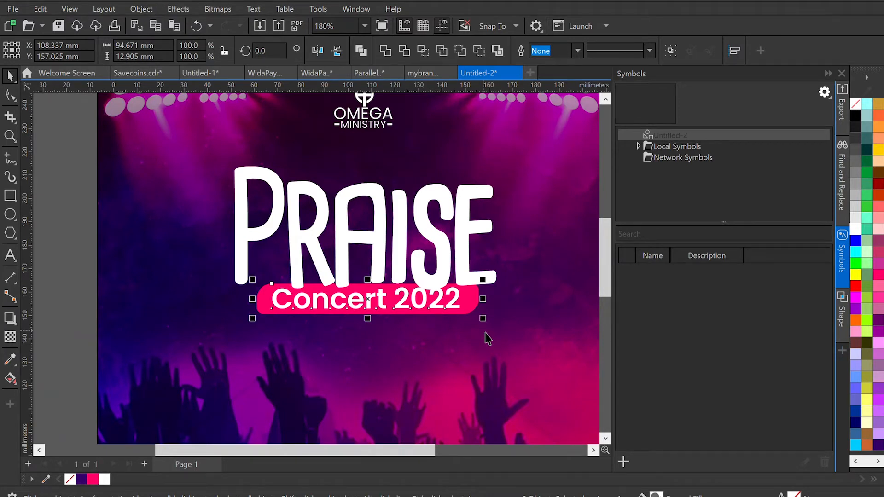
pyautogui.hotkey('shift', 'pageup')
pyautogui.click(144, 267)
pyautogui.press('c')
pyautogui.click(54, 230)
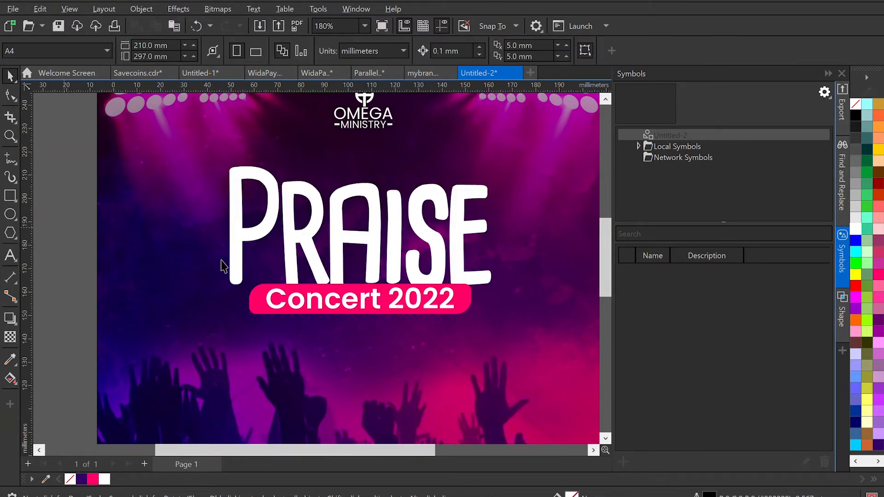
# - Cast a black Multiply drop shadow downward from the top of the PRAISE title
pyautogui.scroll(-3, 221, 266)
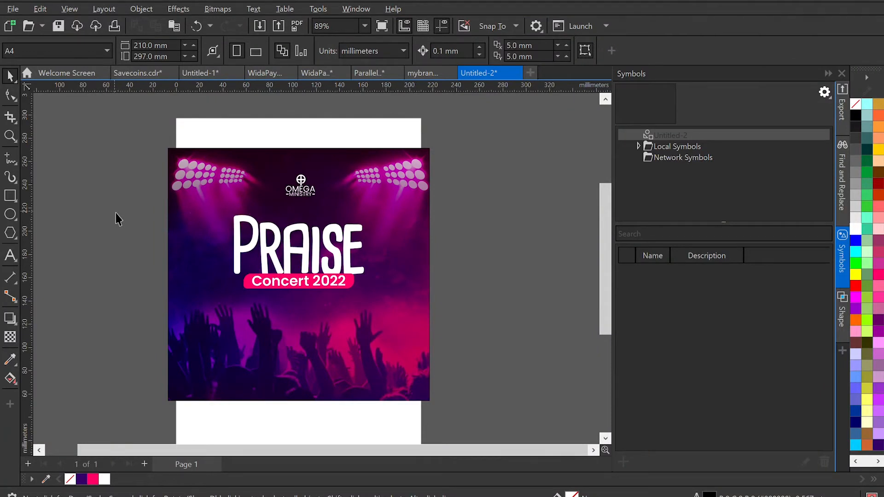
pyautogui.scroll(2, 280, 256)
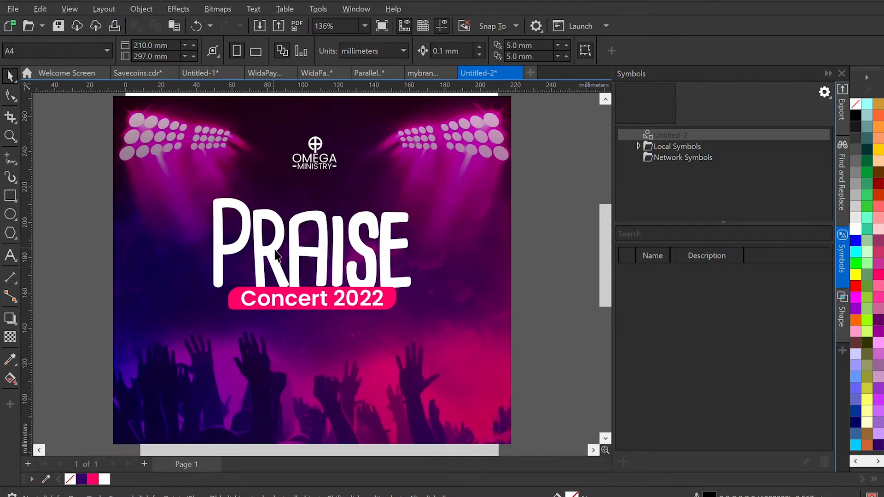
pyautogui.click(282, 255)
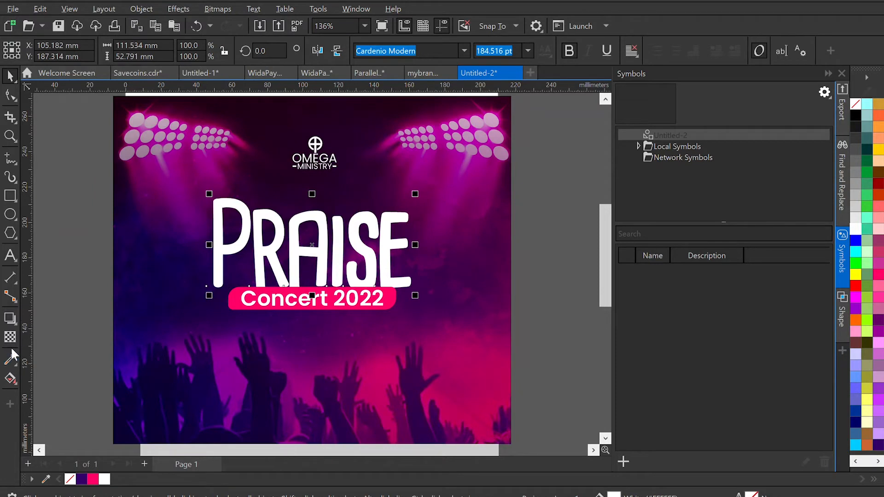
pyautogui.click(10, 318)
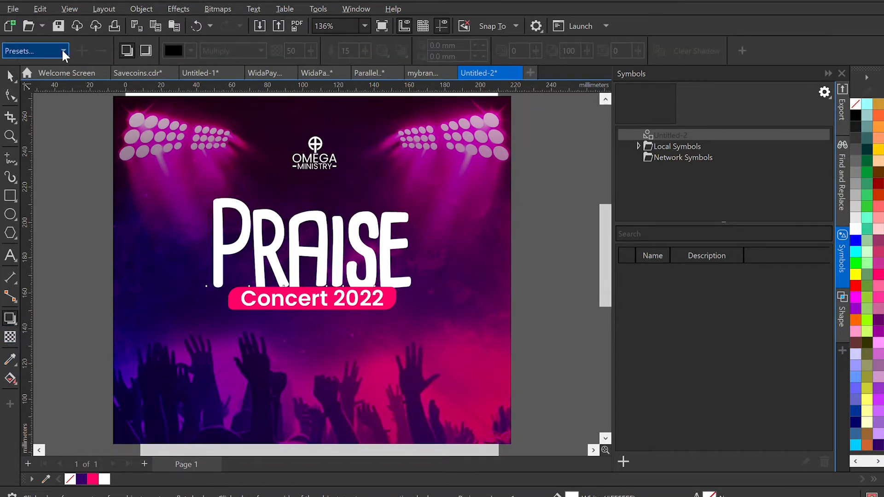
pyautogui.moveTo(308, 229); pyautogui.dragTo(315, 308)
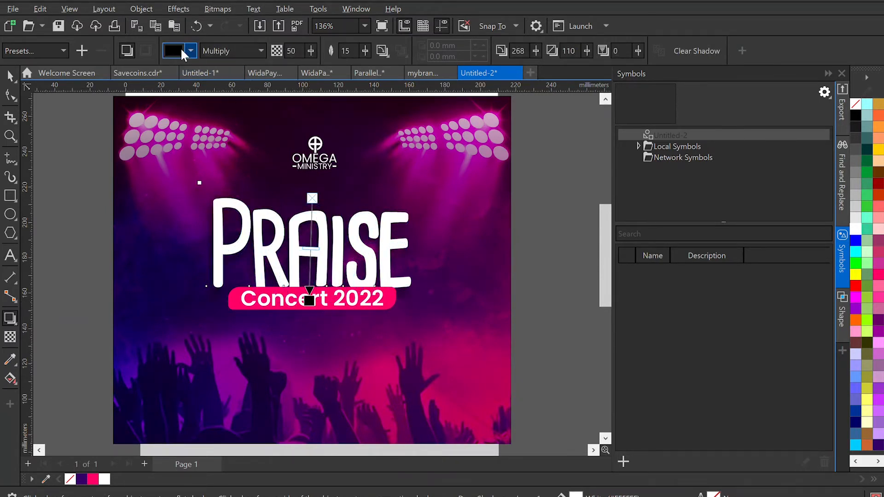
# - Set the PRAISE shadow's feathering to 31 and adjust its opacity
pyautogui.moveTo(321, 46); pyautogui.dragTo(333, 49)
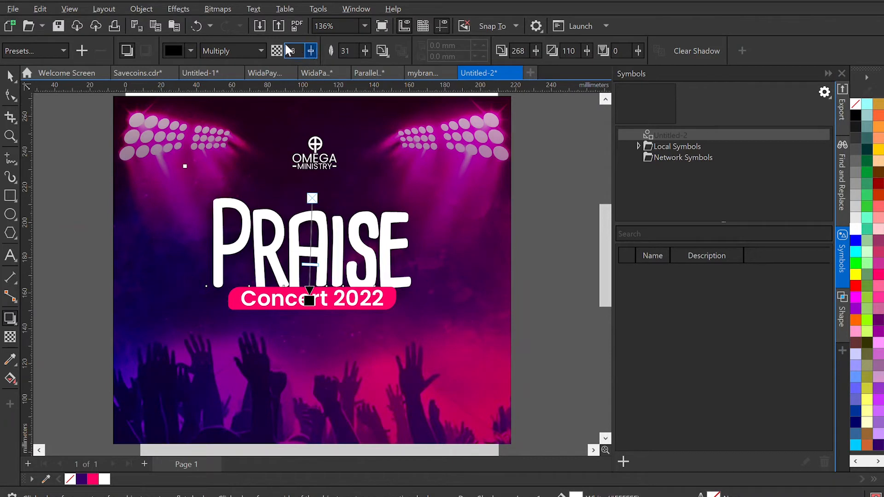
pyautogui.moveTo(294, 48); pyautogui.dragTo(297, 49)
pyautogui.click(10, 76)
pyautogui.click(35, 151)
# - Scale PRAISE and the Concert 2022 banner up together from their centre until the banner is about 100 mm wide
pyautogui.scroll(-2, 363, 291)
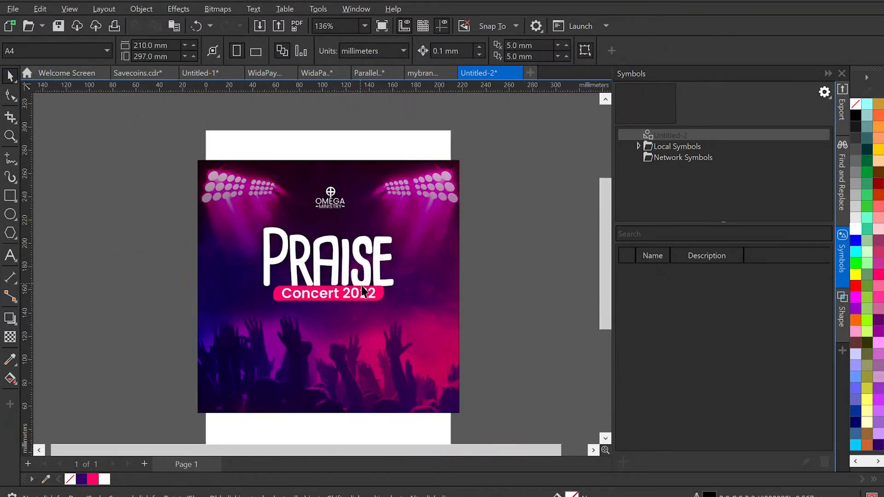
pyautogui.scroll(1, 363, 291)
pyautogui.moveTo(133, 187); pyautogui.dragTo(450, 328)
pyautogui.moveTo(154, 194); pyautogui.dragTo(450, 342)
pyautogui.moveTo(522, 229); pyautogui.dragTo(227, 298)
pyautogui.keyDown('shift'); pyautogui.click(282, 261); pyautogui.keyUp('shift')
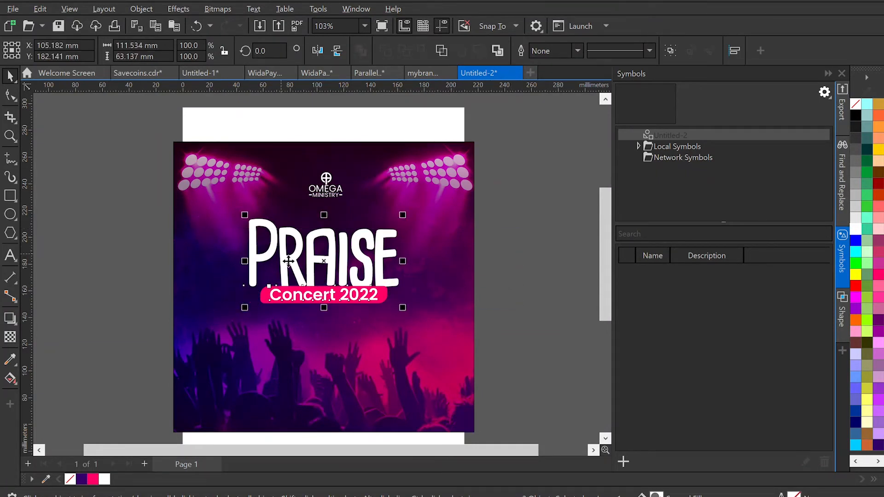
pyautogui.moveTo(404, 310); pyautogui.dragTo(410, 316)
pyautogui.click(503, 304)
# - Nudge the Concert 2022 banner and its text slightly upward over the base of PRAISE, to about Y 158.4 mm
pyautogui.moveTo(497, 282); pyautogui.dragTo(230, 347)
pyautogui.press('Up')
pyautogui.press('Up')
pyautogui.press('Up')
pyautogui.press('Up')
pyautogui.press('Up')
pyautogui.press('Up')
pyautogui.press('Up')
pyautogui.press('Up')
pyautogui.press('Up')
pyautogui.press('Up')
pyautogui.press('Up')
pyautogui.press('Up')
pyautogui.press('Up')
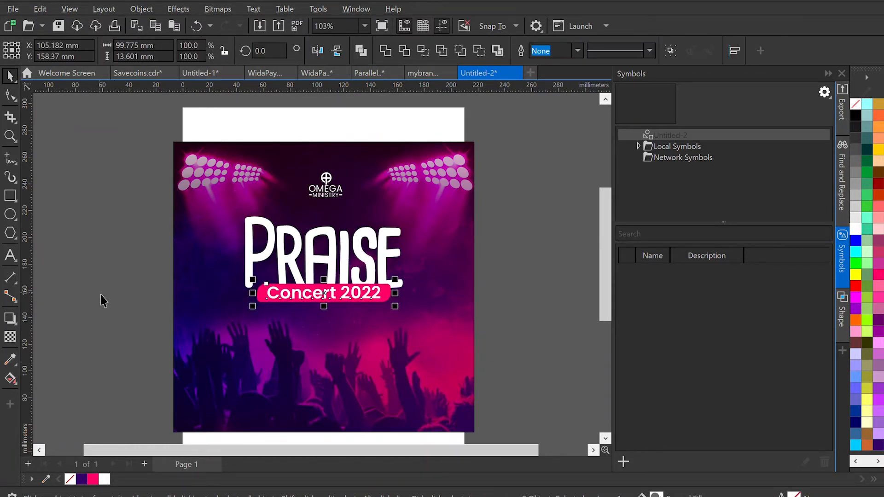
pyautogui.click(100, 300)
# - Draw a downward-pointing triangle about 57 × 80 mm in the empty area above the bell and clock icons
pyautogui.scroll(-1, 297, 362)
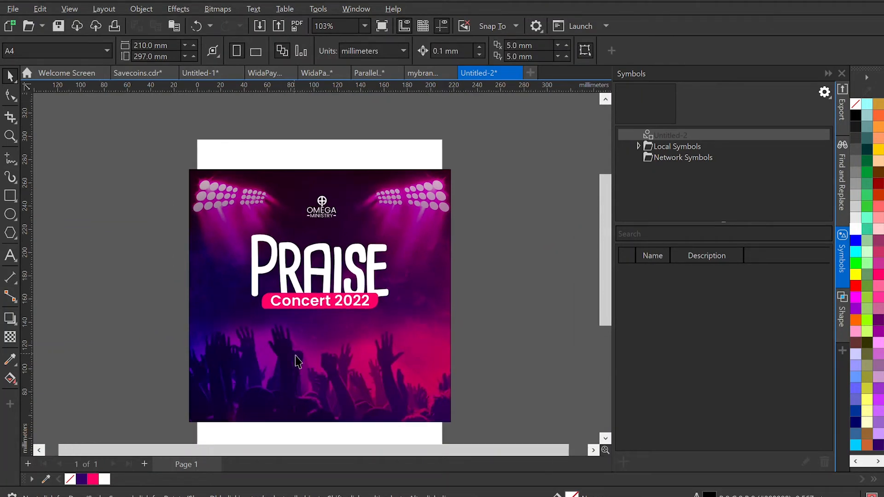
pyautogui.scroll(-1, 297, 361)
pyautogui.scroll(4, 297, 361)
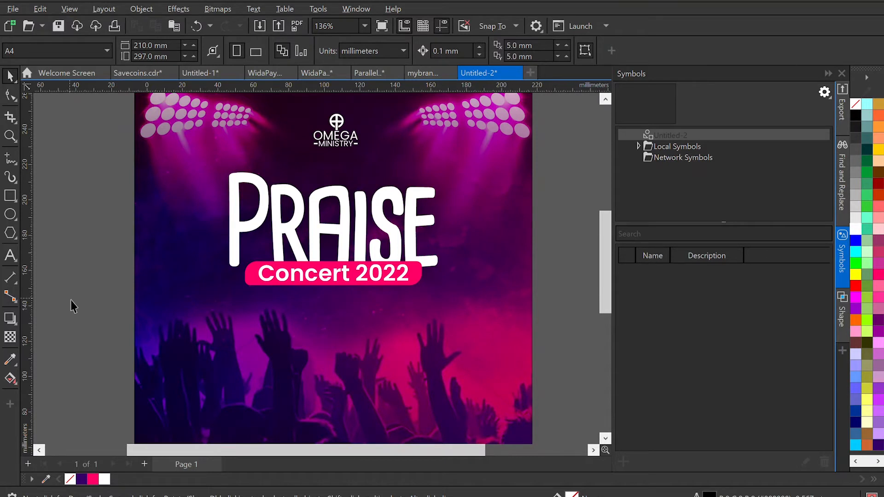
pyautogui.scroll(-2, 72, 306)
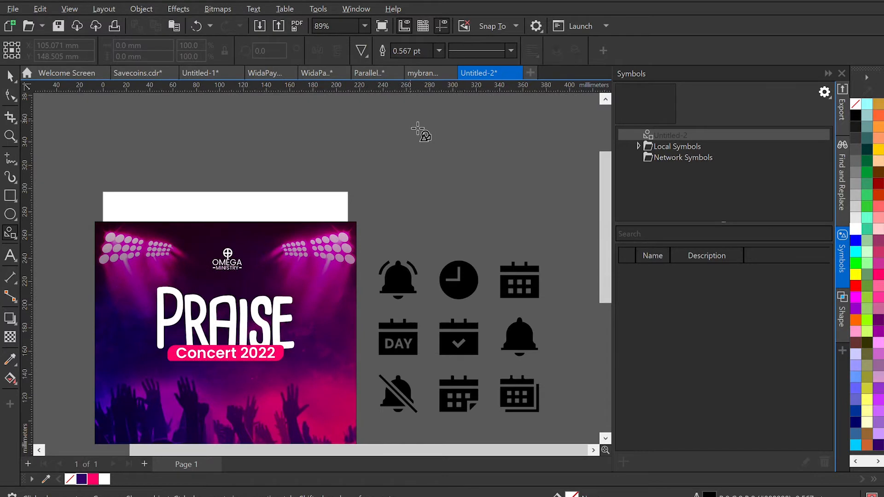
pyautogui.moveTo(419, 131); pyautogui.dragTo(488, 224)
pyautogui.press('space')
pyautogui.moveTo(445, 172); pyautogui.dragTo(447, 194)
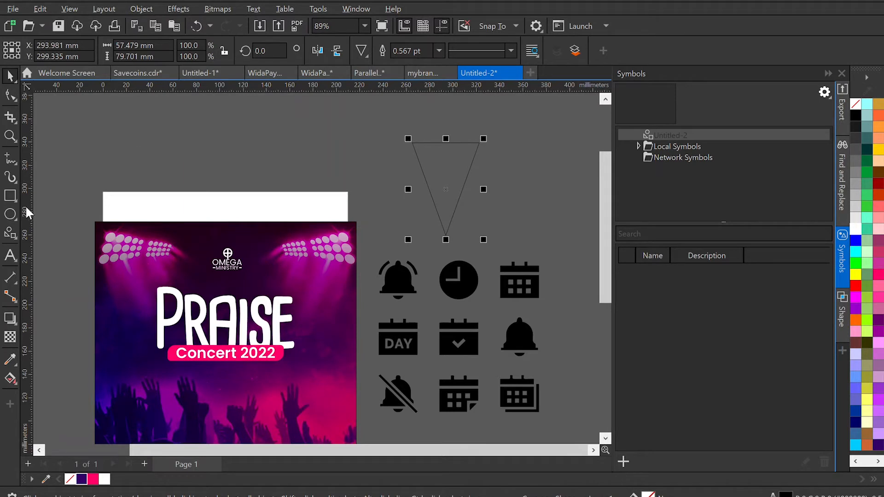
# - Draw a circle about 65 mm across over the triangle's upper part and nudge the triangle up slightly
pyautogui.click(11, 214)
pyautogui.moveTo(423, 147)
pyautogui.mouseDown()
pyautogui.moveTo(468, 197)
pyautogui.moveTo(450, 206)
pyautogui.mouseUp()
pyautogui.press('space')
pyautogui.click(451, 208)
pyautogui.press('Up')
pyautogui.press('Up')
pyautogui.press('Up')
pyautogui.press('Up')
# - Shorten the triangle slightly by raising its lower tip
pyautogui.click(449, 217)
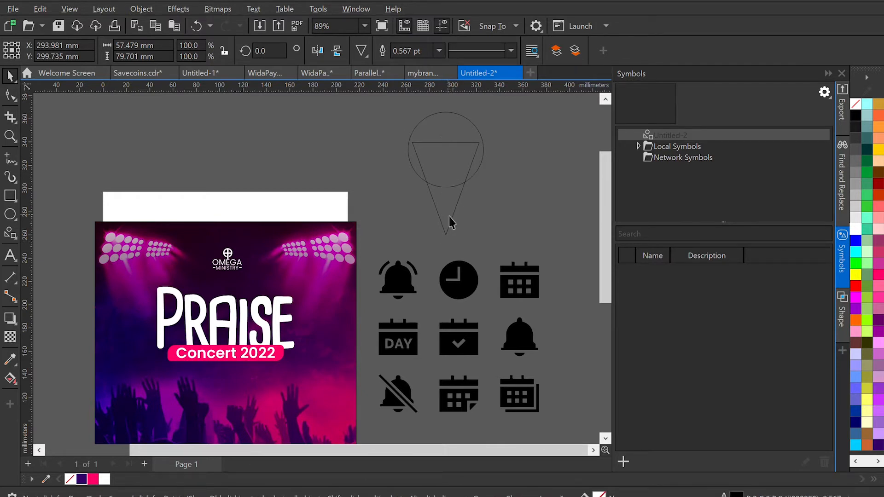
pyautogui.click(447, 227)
pyautogui.moveTo(447, 240); pyautogui.dragTo(448, 233)
# - Select the circle and the triangle and weld them into a single pin outline
pyautogui.moveTo(441, 163); pyautogui.dragTo(440, 163)
pyautogui.click(441, 163)
pyautogui.keyDown('shift'); pyautogui.click(453, 137); pyautogui.keyUp('shift')
pyautogui.click(452, 171)
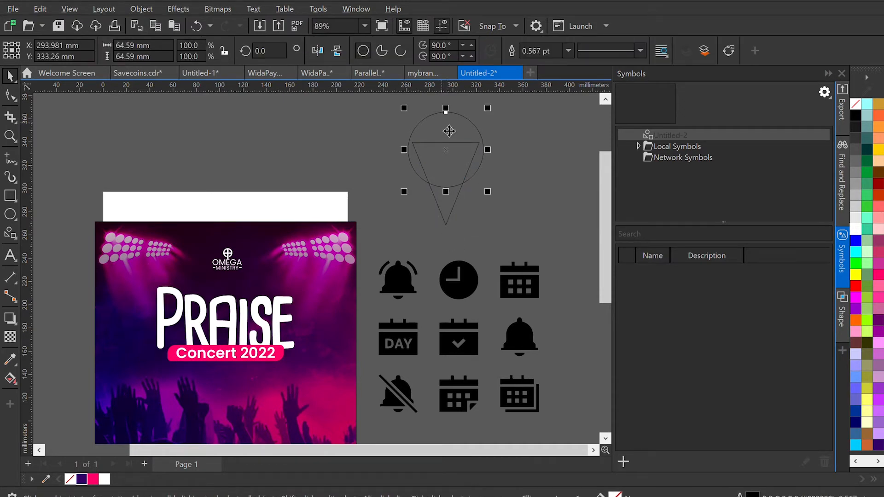
pyautogui.keyDown('shift'); pyautogui.click(453, 207); pyautogui.keyUp('shift')
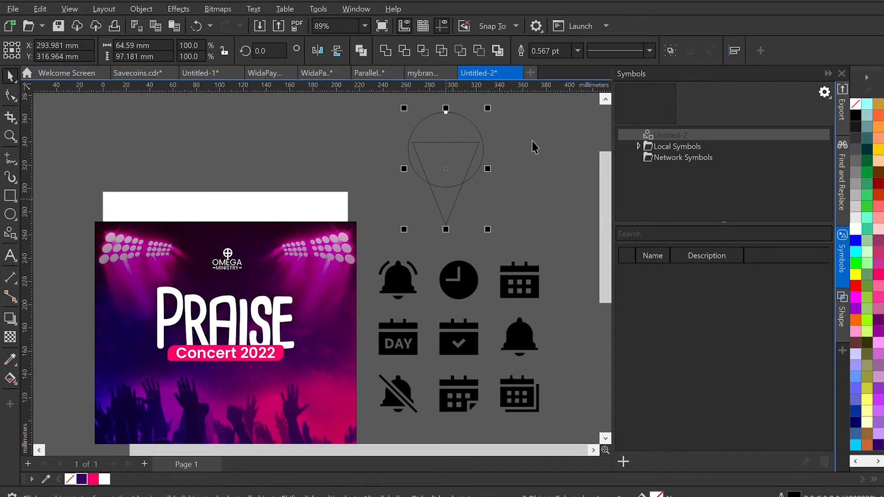
pyautogui.click(390, 50)
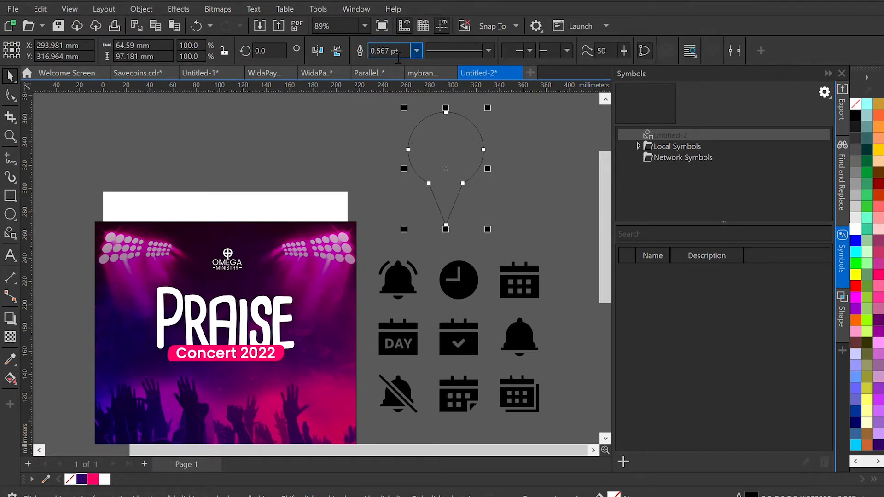
# - Delete the two nodes where the pin's round head meets its point to smooth the sides
pyautogui.press('F10')
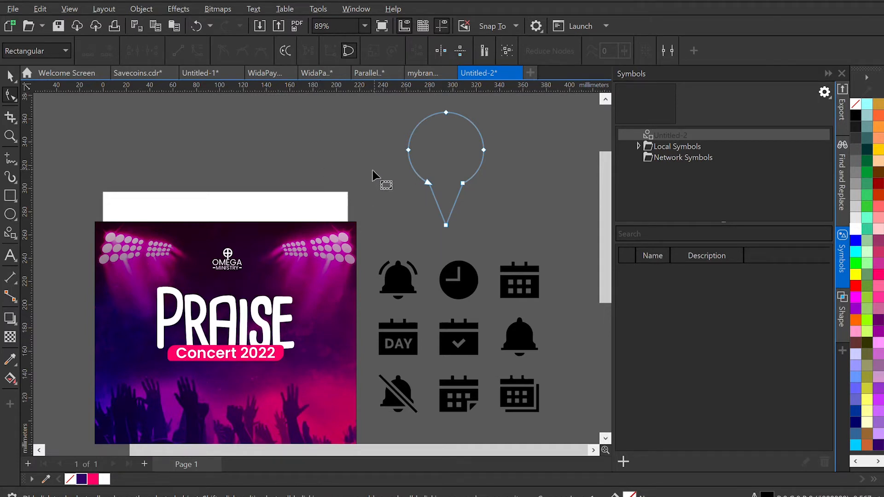
pyautogui.moveTo(369, 163); pyautogui.dragTo(502, 199)
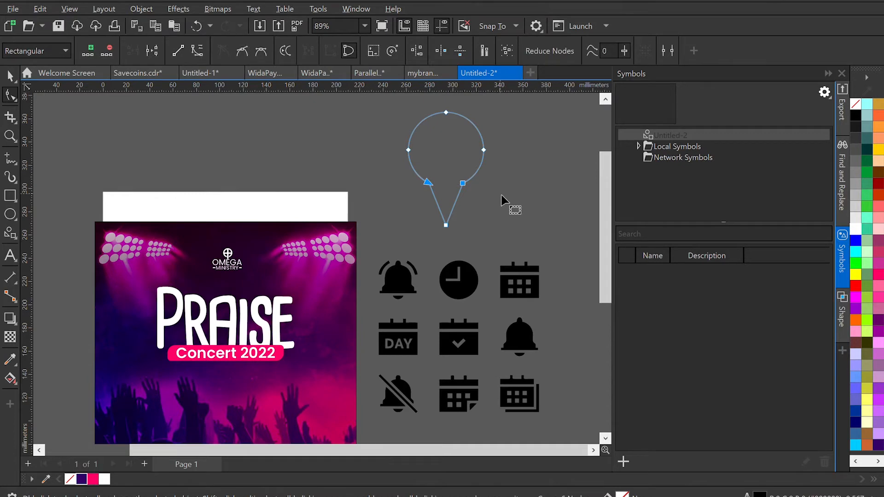
pyautogui.press('Delete')
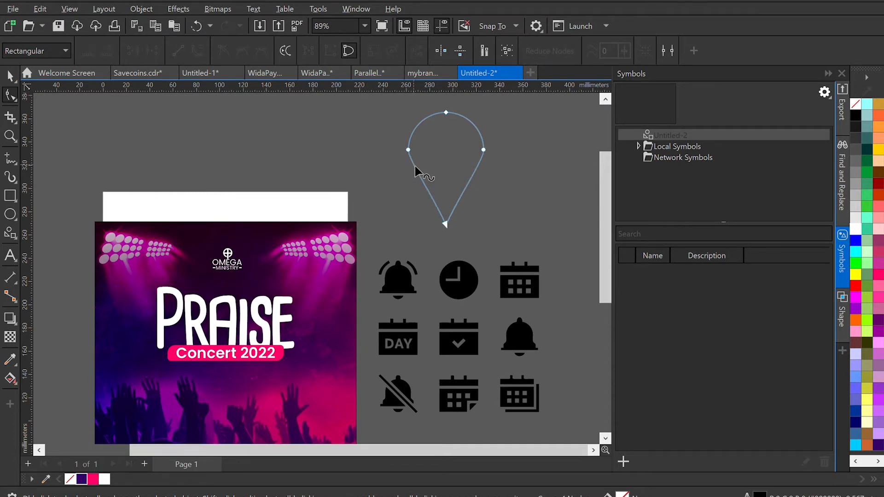
pyautogui.scroll(3, 438, 190)
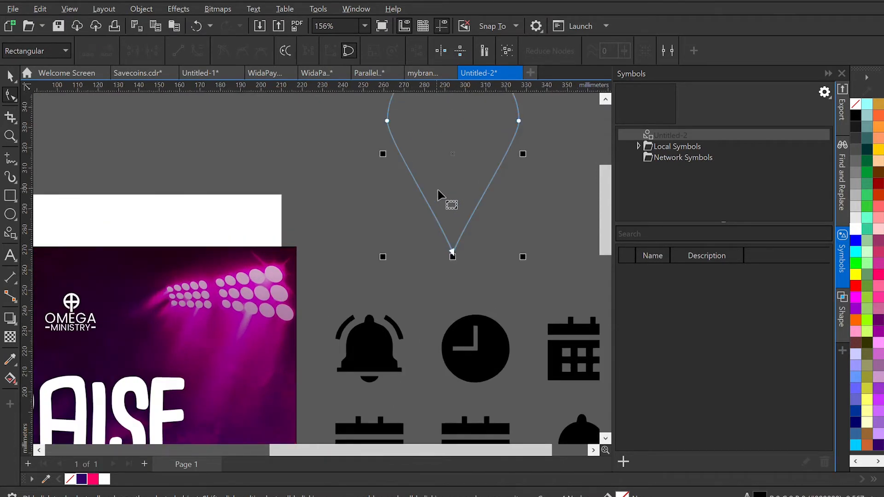
pyautogui.scroll(-4, 438, 189)
pyautogui.scroll(-1, 438, 190)
pyautogui.click(10, 75)
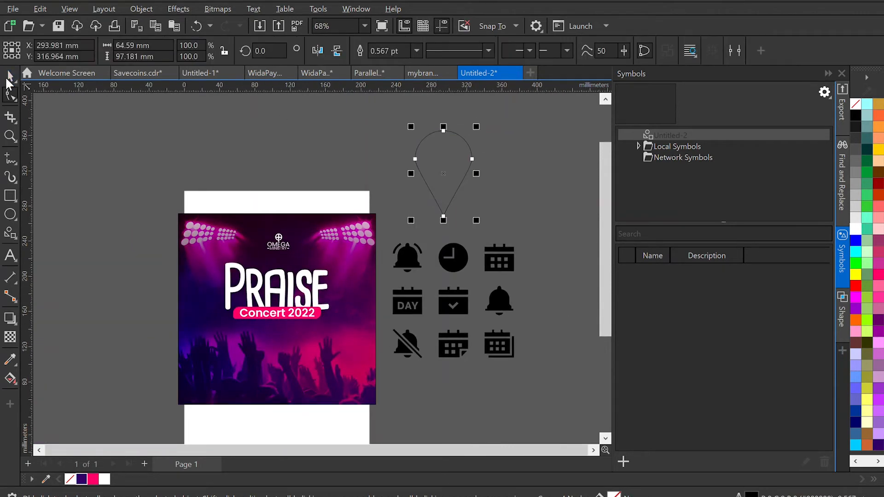
pyautogui.click(374, 147)
# - Try to bow the pin's two lower sides outward
pyautogui.scroll(4, 463, 153)
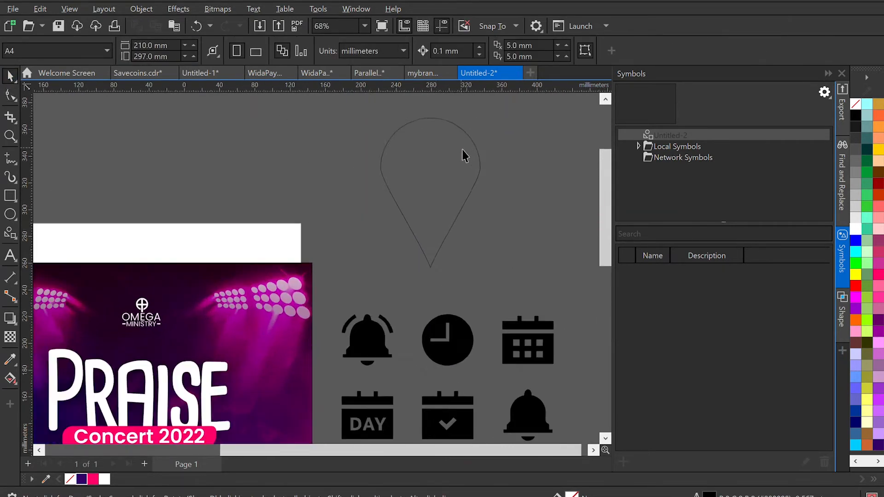
pyautogui.doubleClick(451, 172)
pyautogui.click(375, 256)
pyautogui.click(380, 264)
pyautogui.moveTo(380, 265); pyautogui.dragTo(375, 269)
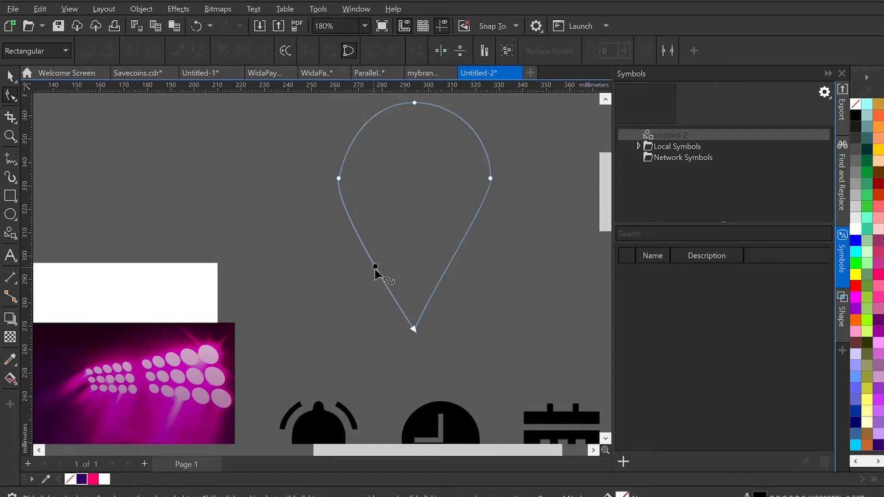
pyautogui.click(455, 258)
pyautogui.moveTo(454, 258); pyautogui.dragTo(460, 259)
pyautogui.hotkey('ctrl', 'z')
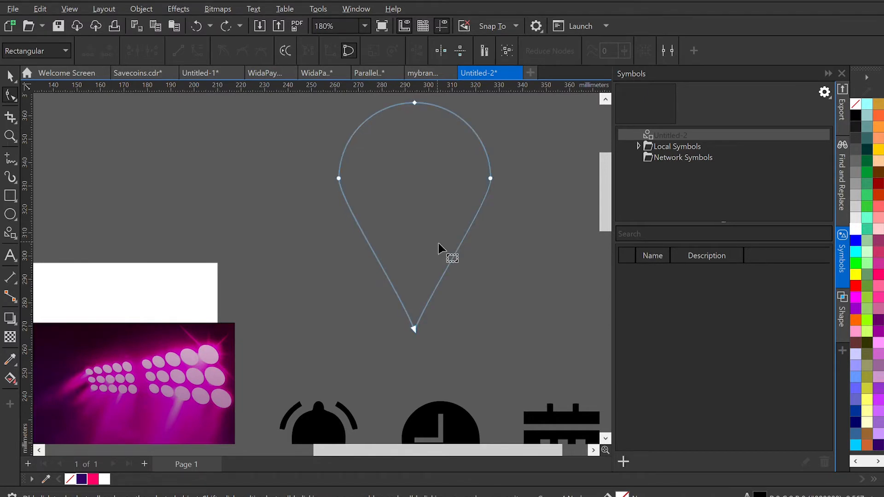
# - Draw a circle about 47 mm across inside the pin's round head and centre it horizontally with the pin
pyautogui.click(286, 228)
pyautogui.click(10, 195)
pyautogui.moveTo(385, 125); pyautogui.dragTo(427, 200)
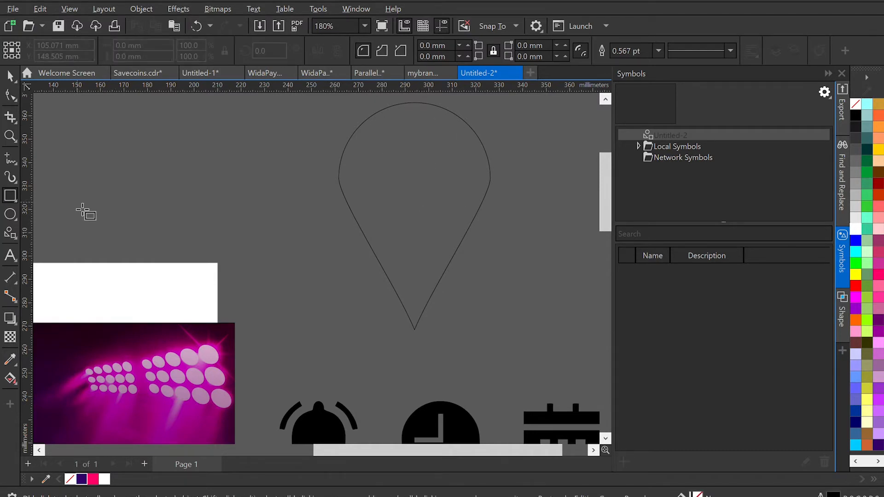
pyautogui.click(10, 214)
pyautogui.moveTo(389, 124); pyautogui.dragTo(474, 237)
pyautogui.press('space')
pyautogui.keyDown('shift'); pyautogui.click(466, 233); pyautogui.keyUp('shift')
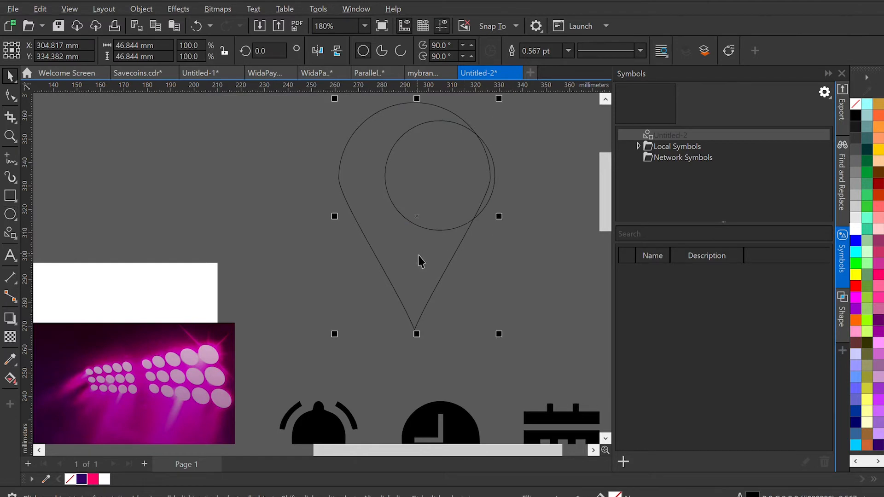
pyautogui.press('c')
# - Shrink the inner circle about its centre to about 40 mm across
pyautogui.click(286, 178)
pyautogui.click(469, 174)
pyautogui.moveTo(474, 118)
pyautogui.mouseDown()
pyautogui.moveTo(480, 126)
pyautogui.moveTo(467, 125)
pyautogui.mouseUp()
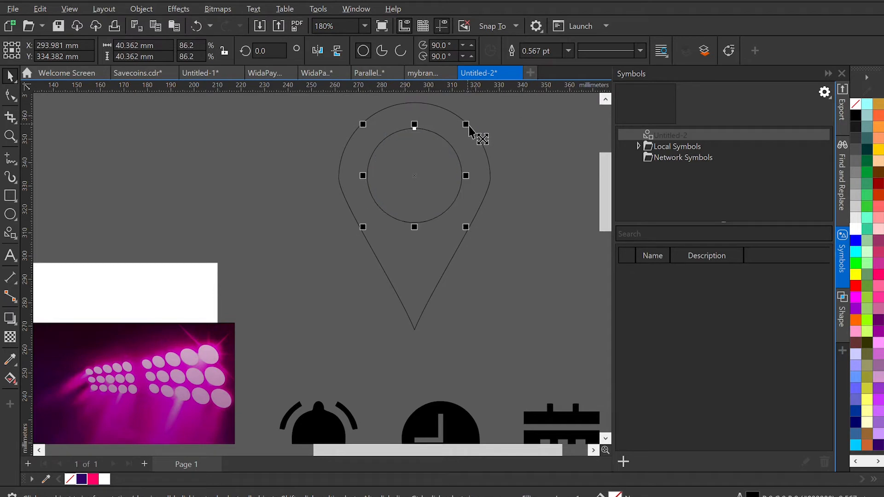
# - Cut the inner circle out of the pin with Back minus front and fill the pin with 90% black
pyautogui.keyDown('shift'); pyautogui.click(442, 126); pyautogui.keyUp('shift')
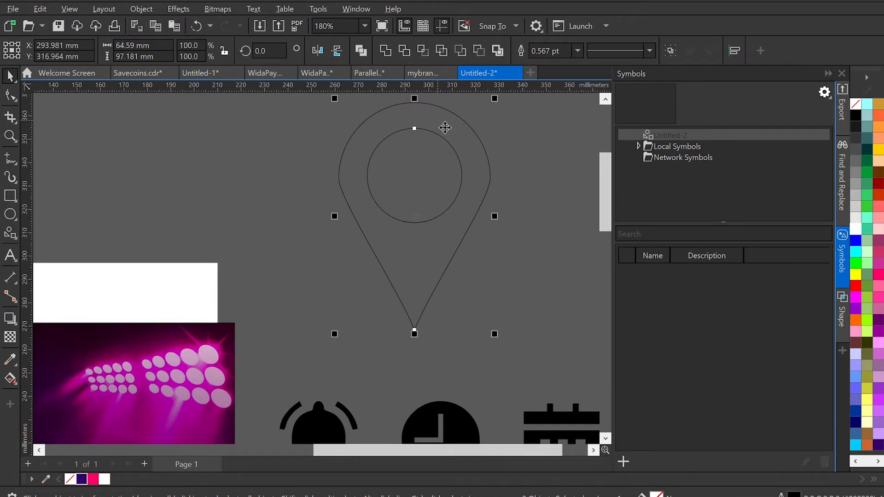
pyautogui.click(478, 52)
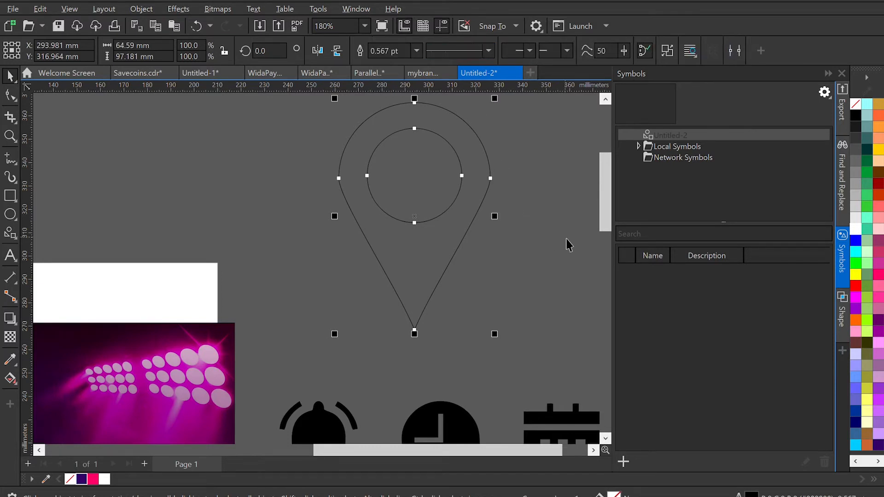
pyautogui.click(855, 126)
pyautogui.click(513, 196)
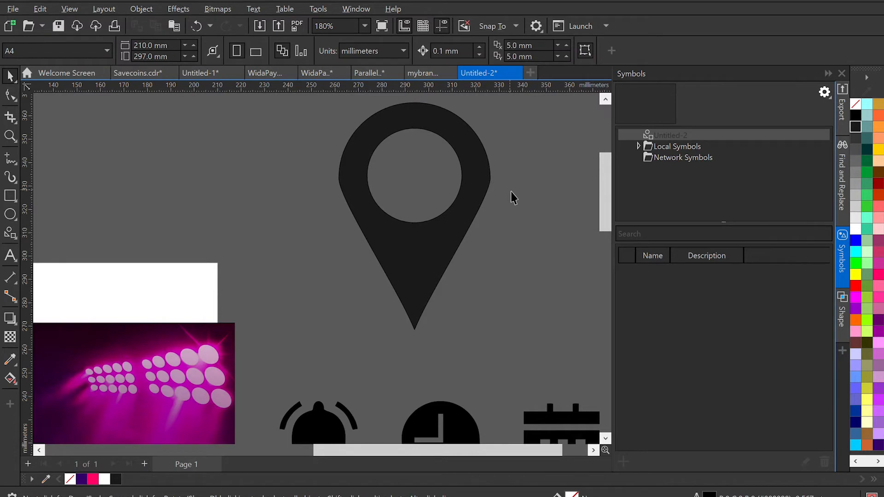
# - Curve the pin's lower sides outward at the tip node and raise the tip to make the pin about 90 mm tall
pyautogui.click(426, 282)
pyautogui.press('F10')
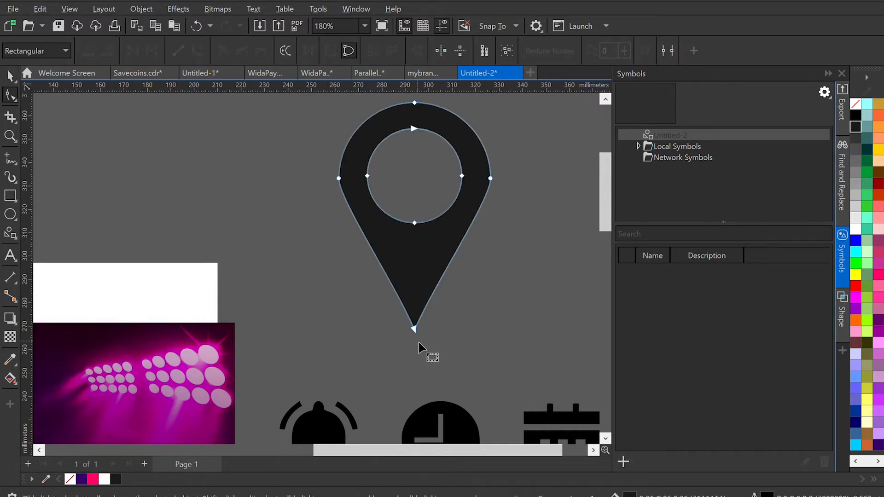
pyautogui.click(414, 329)
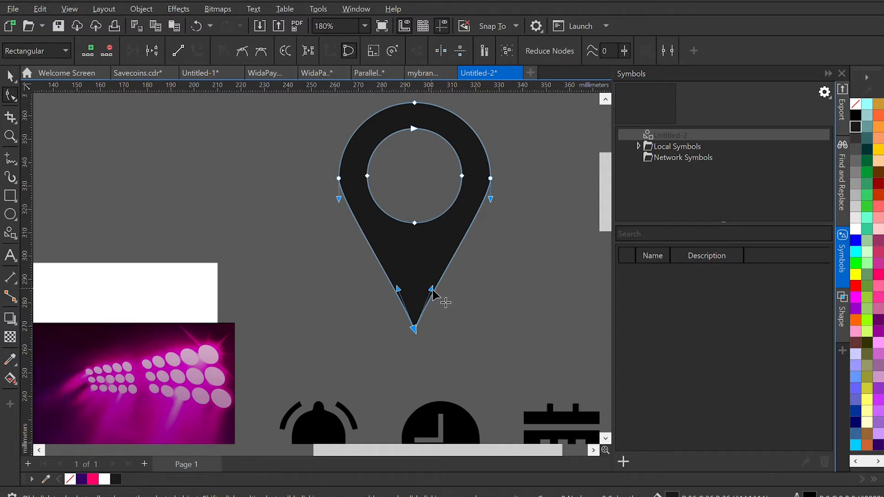
pyautogui.moveTo(435, 291); pyautogui.dragTo(375, 282)
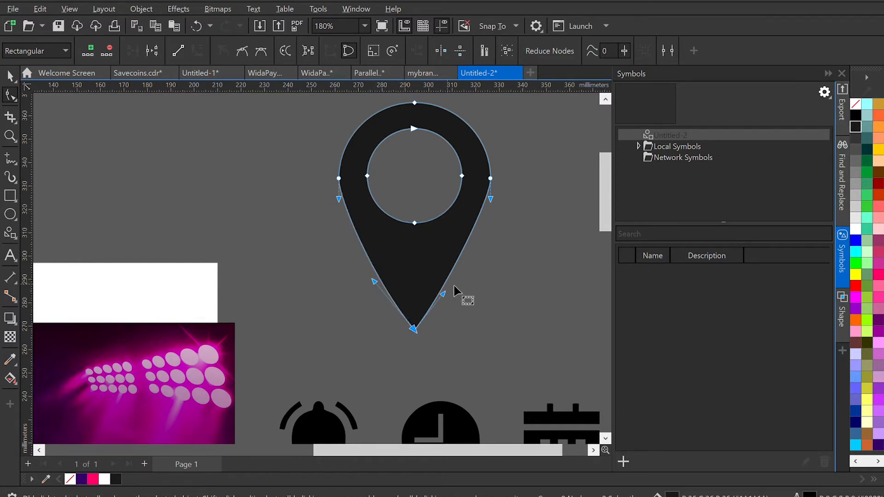
pyautogui.moveTo(351, 291); pyautogui.dragTo(450, 357)
pyautogui.moveTo(414, 329); pyautogui.dragTo(415, 313)
pyautogui.press('space')
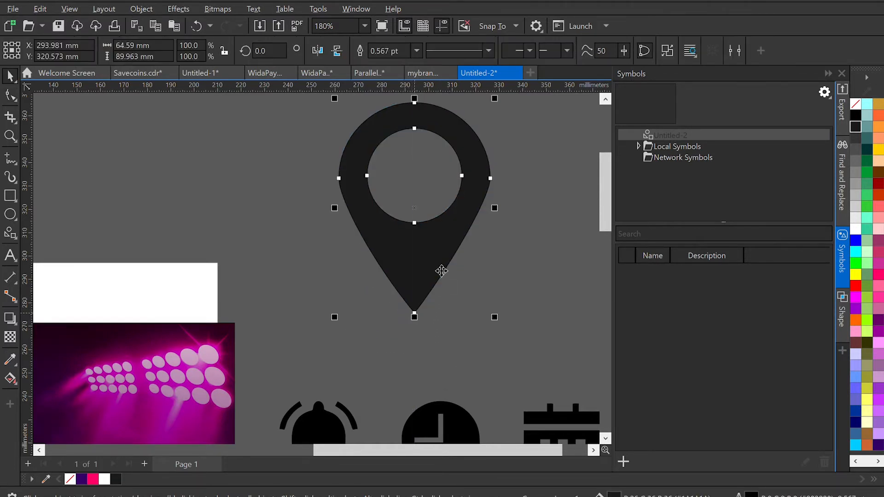
# - Draw a flat ellipse about 79 by 19 mm and position it around the pin's tip
pyautogui.click(10, 214)
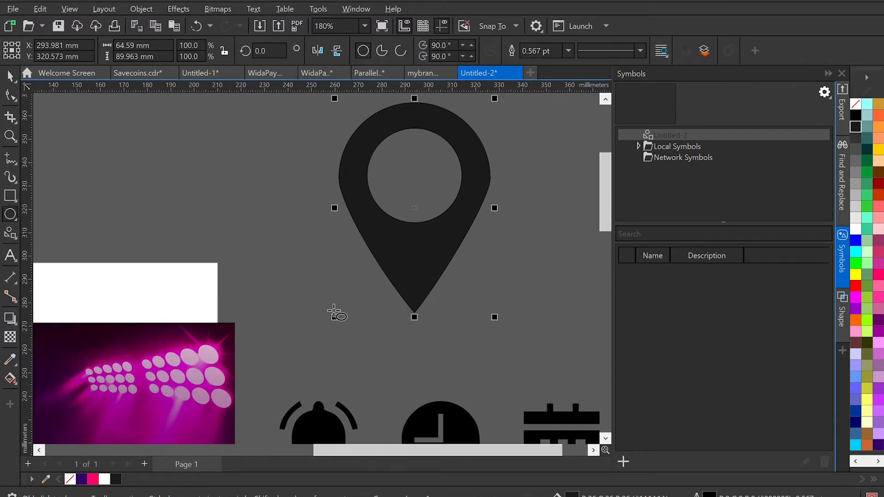
pyautogui.moveTo(324, 306); pyautogui.dragTo(519, 360)
pyautogui.press('space')
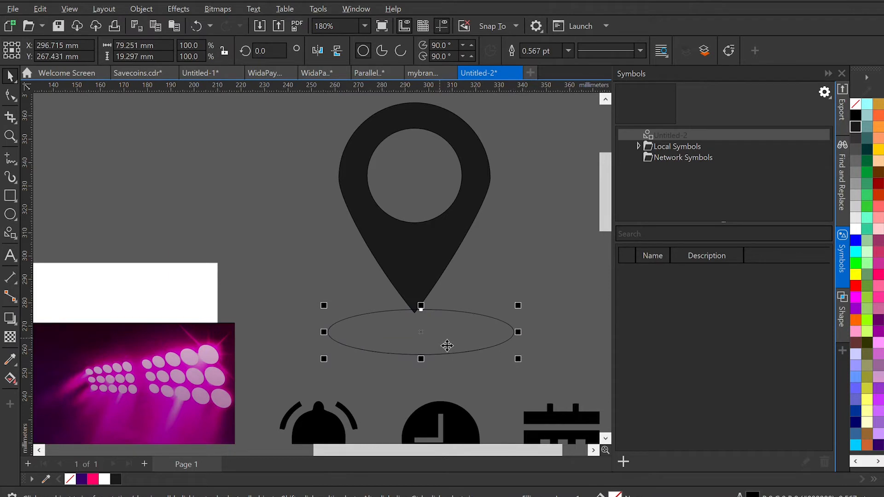
pyautogui.moveTo(438, 317)
pyautogui.mouseDown()
pyautogui.moveTo(440, 340)
pyautogui.moveTo(424, 292)
pyautogui.moveTo(420, 305)
pyautogui.moveTo(429, 306)
pyautogui.mouseUp()
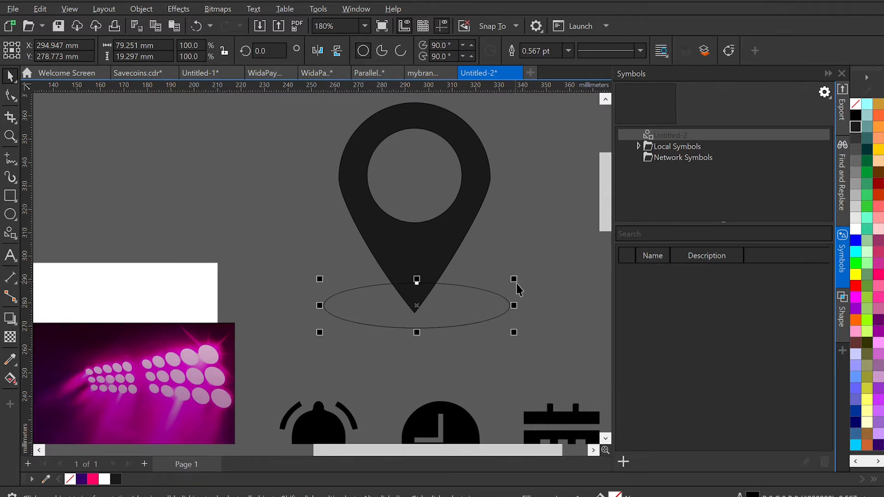
# - Duplicate the ellipse, reduce the copy to about 61 by 15 mm, and centre it horizontally on the larger ellipse
pyautogui.hotkey('ctrl', 'd')
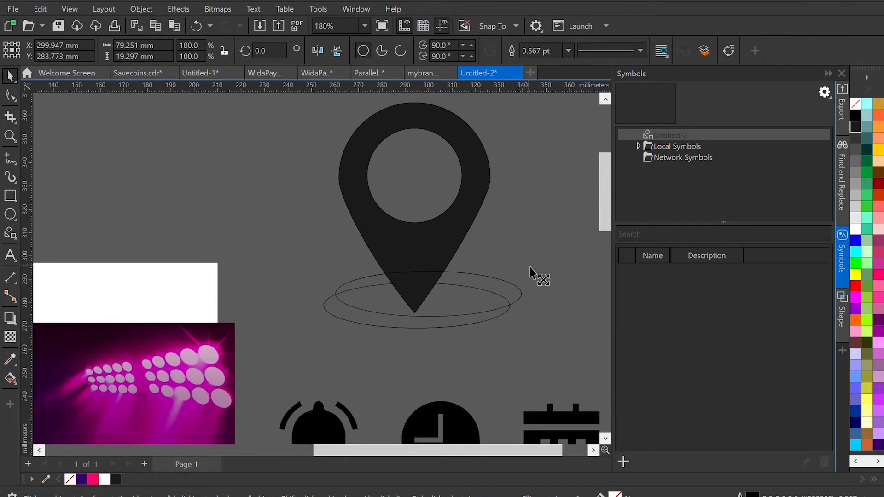
pyautogui.moveTo(530, 268)
pyautogui.mouseDown()
pyautogui.moveTo(509, 281)
pyautogui.moveTo(527, 283)
pyautogui.mouseUp()
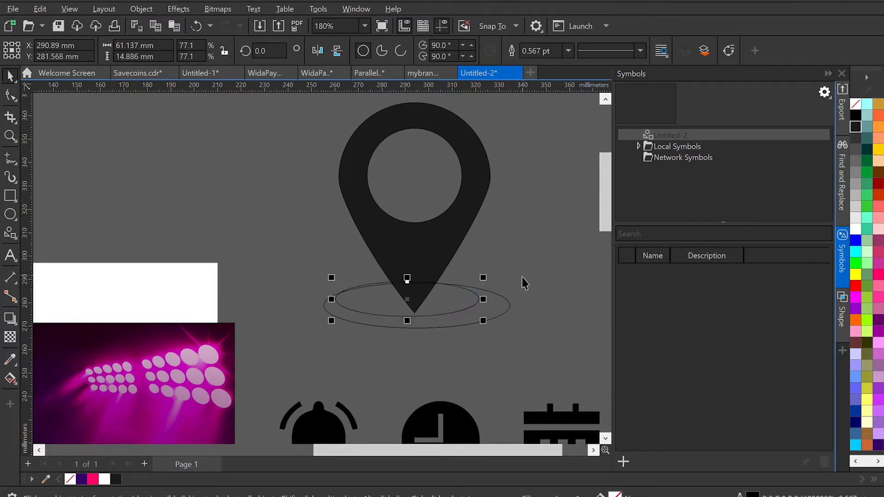
pyautogui.keyDown('shift'); pyautogui.click(503, 313); pyautogui.keyUp('shift')
pyautogui.press('c')
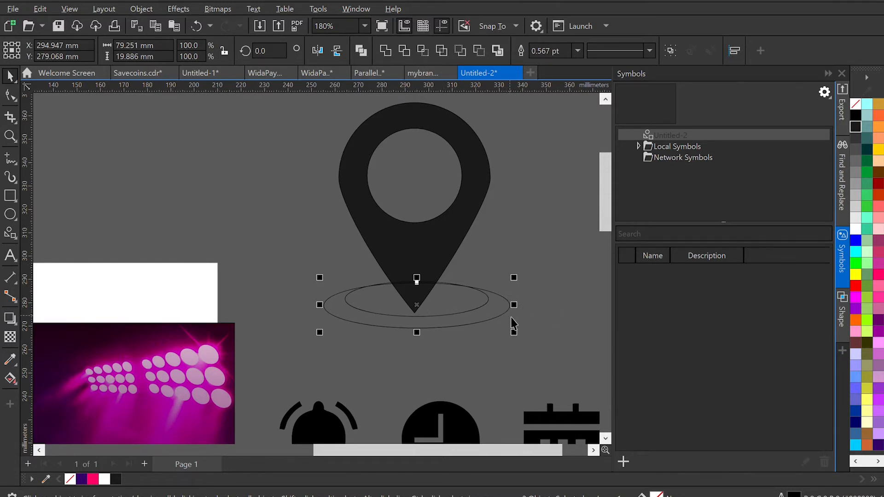
# - Subtract the smaller ellipse from the larger one and scale the resulting crescent to about 74 mm wide
pyautogui.click(477, 52)
pyautogui.click(509, 237)
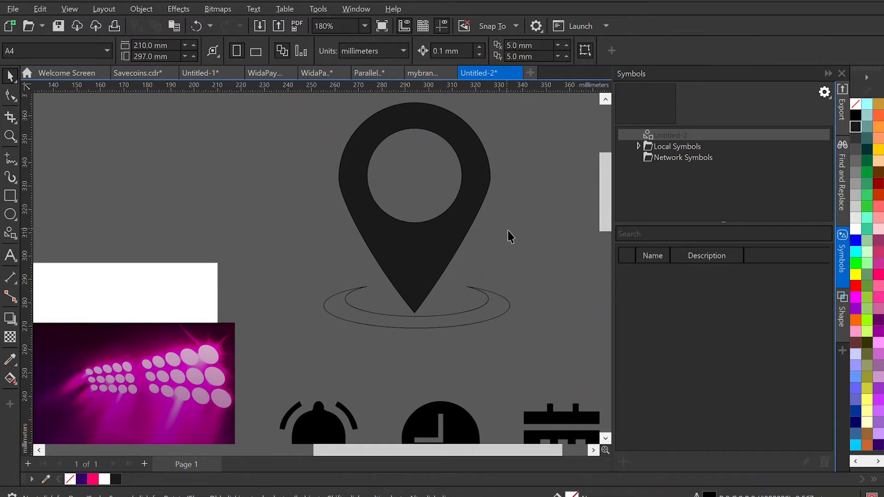
pyautogui.click(490, 311)
pyautogui.moveTo(515, 333)
pyautogui.mouseDown()
pyautogui.moveTo(505, 335)
pyautogui.moveTo(514, 342)
pyautogui.mouseUp()
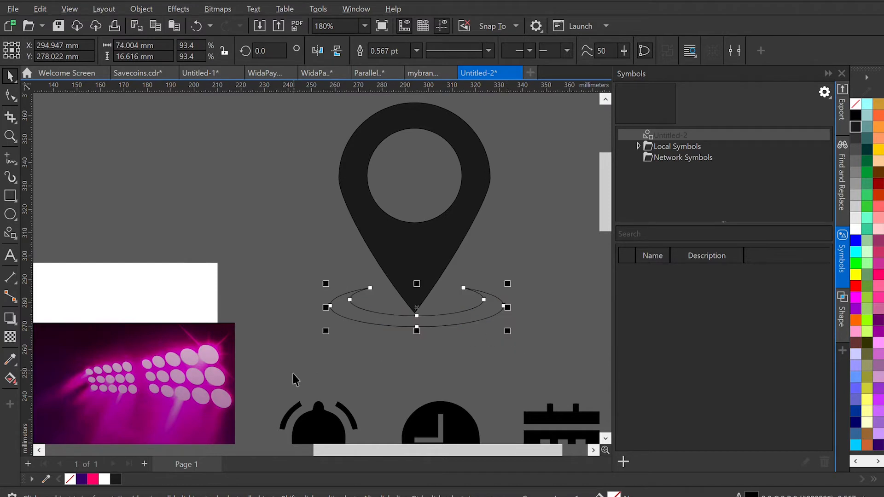
# - Fill the crescent base with 90% black and remove the outlines from the crescent and the pin
pyautogui.click(116, 480)
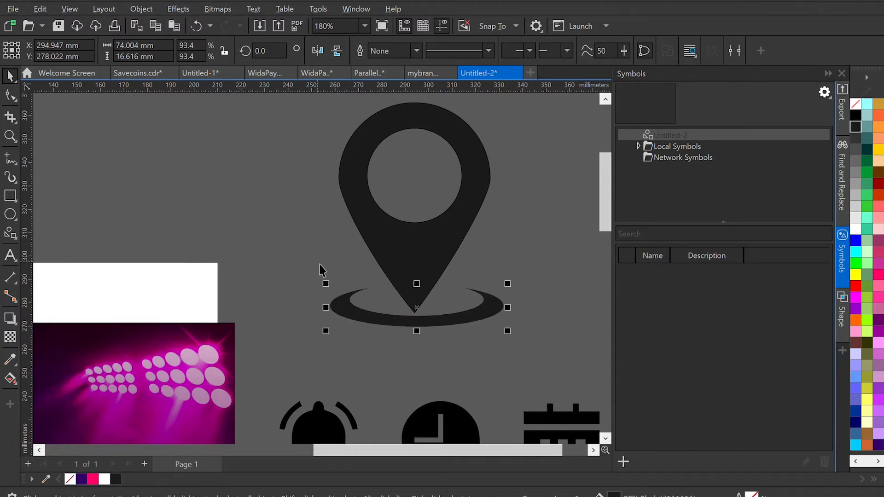
pyautogui.click(409, 273)
pyautogui.rightClick(70, 480)
pyautogui.click(292, 193)
# - Shrink the location pin with its base to icon size and place the folded-corner calendar icon beside it
pyautogui.scroll(-5, 292, 194)
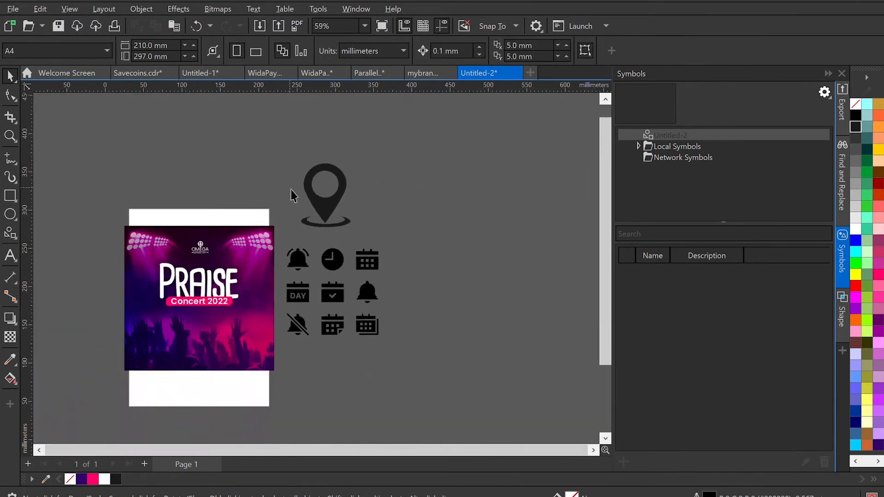
pyautogui.moveTo(278, 141); pyautogui.dragTo(317, 192)
pyautogui.click(340, 306)
pyautogui.moveTo(313, 289); pyautogui.dragTo(327, 183)
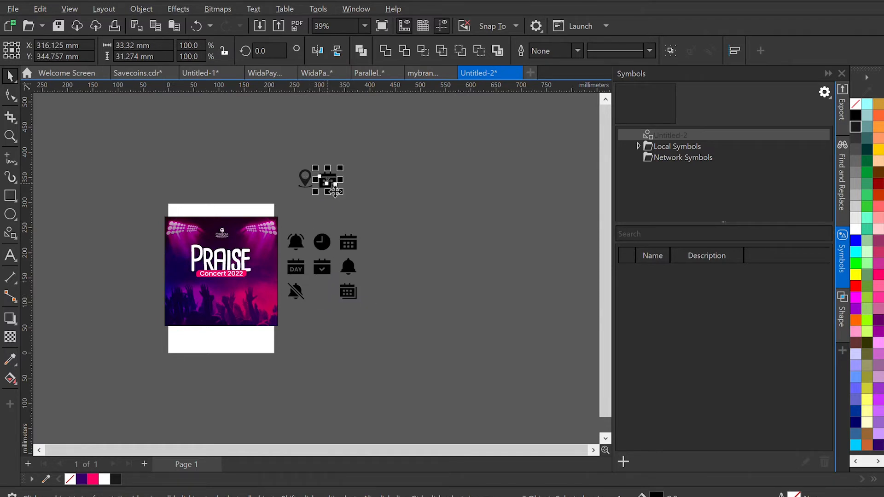
# - Move the clock icon into the row beside the calendar and delete all the remaining bell and calendar icons
pyautogui.click(310, 222)
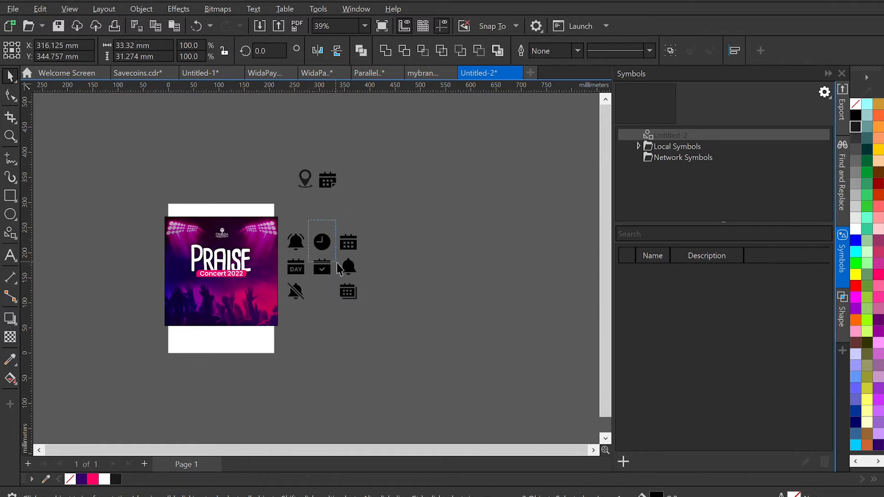
pyautogui.moveTo(335, 254); pyautogui.dragTo(361, 189)
pyautogui.moveTo(384, 223); pyautogui.dragTo(279, 329)
pyautogui.press('Delete')
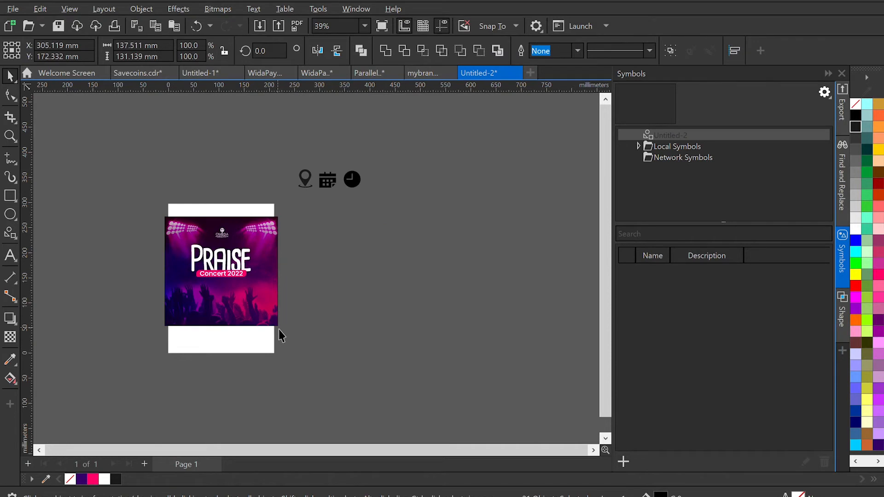
# - Fill the pin, calendar and clock icons with pink and place them, reduced to about 58 mm wide overall, below the Concert 2022 banner
pyautogui.moveTo(280, 133); pyautogui.dragTo(405, 221)
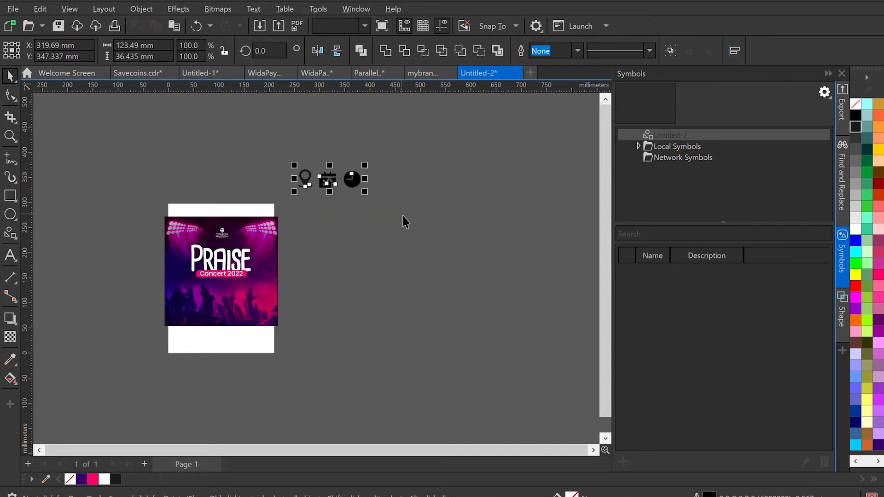
pyautogui.click(93, 480)
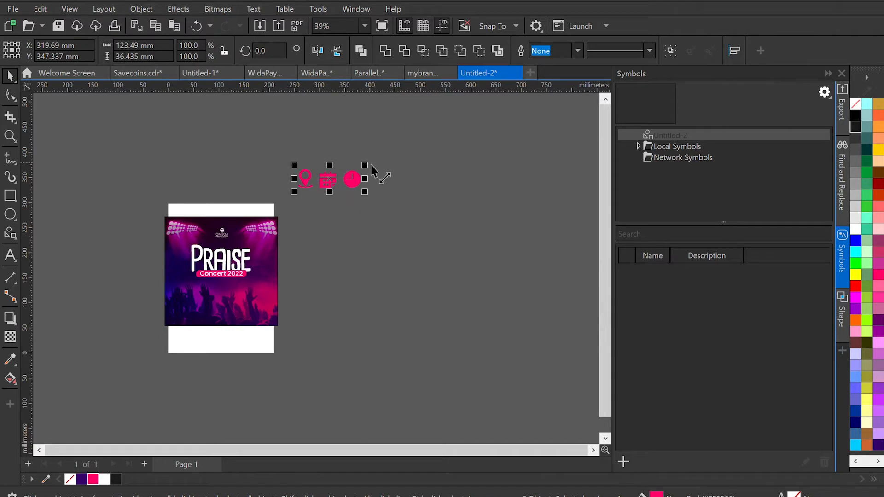
pyautogui.moveTo(364, 165); pyautogui.dragTo(336, 145)
pyautogui.moveTo(305, 184); pyautogui.dragTo(203, 291)
pyautogui.scroll(5, 209, 299)
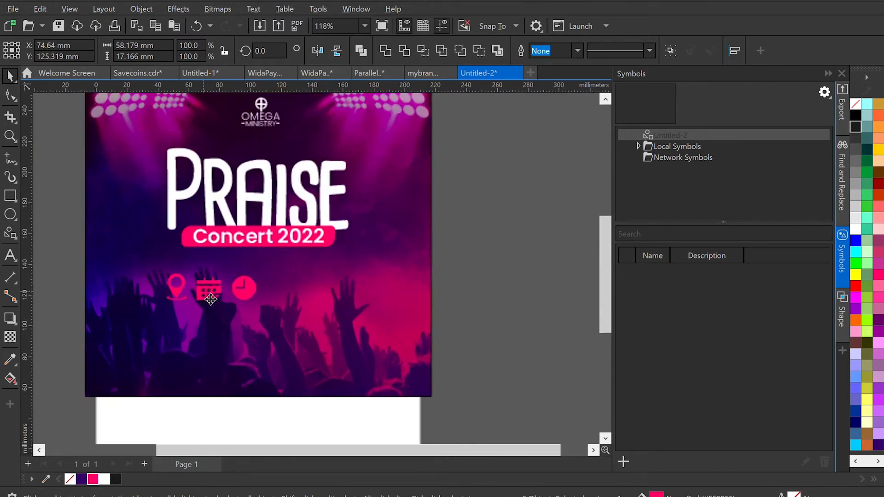
# - Recolour the three icons white and scale them down further
pyautogui.click(106, 480)
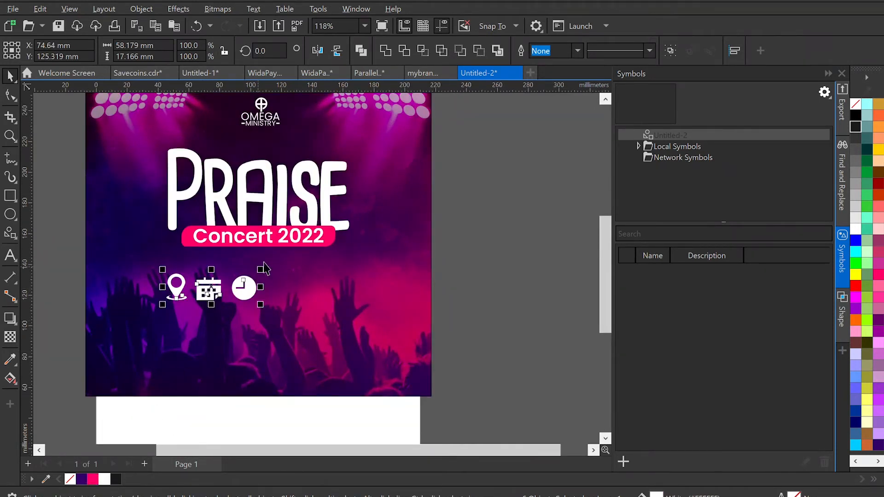
pyautogui.moveTo(260, 305); pyautogui.dragTo(231, 329)
# - Group the parts of the location pin, and group the parts of the calendar icon separately
pyautogui.moveTo(62, 257); pyautogui.dragTo(186, 320)
pyautogui.hotkey('ctrl', 'g')
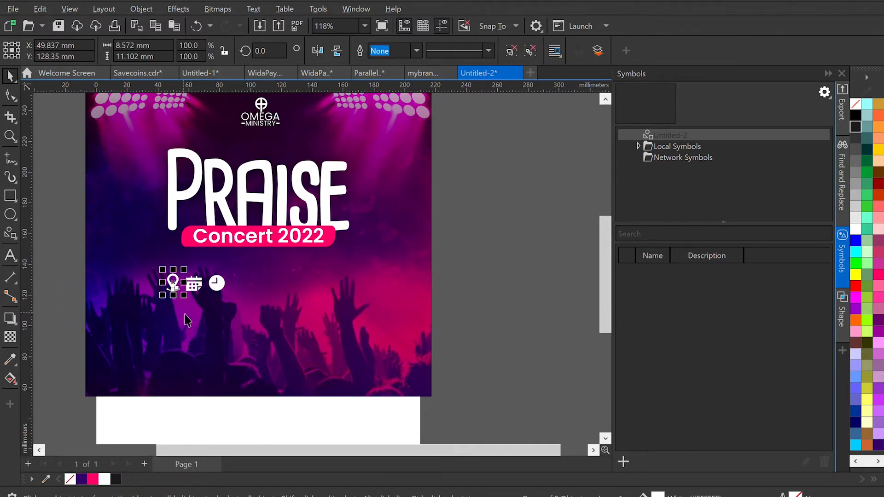
pyautogui.moveTo(220, 411); pyautogui.dragTo(182, 263)
pyautogui.hotkey('ctrl', 'g')
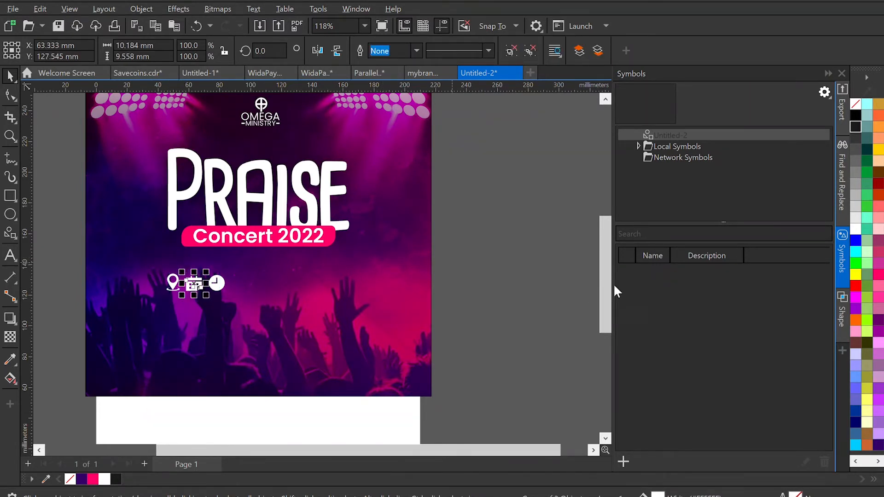
# - Space the clock and calendar icons out in a row to the right of the location pin
pyautogui.moveTo(486, 252); pyautogui.dragTo(281, 328)
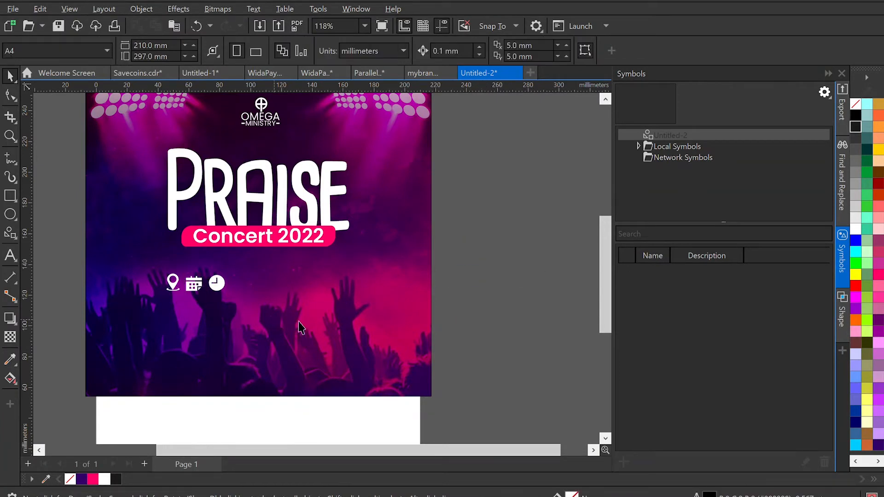
pyautogui.moveTo(451, 268); pyautogui.dragTo(210, 341)
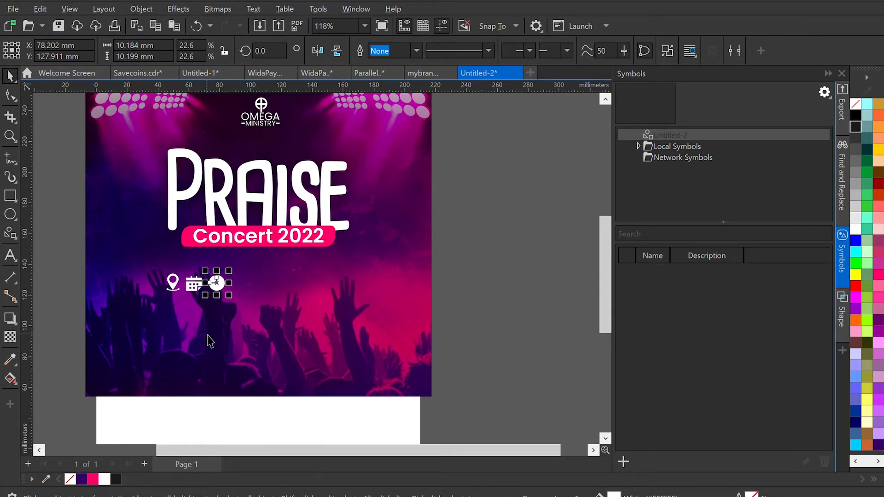
pyautogui.moveTo(219, 290); pyautogui.dragTo(305, 291)
pyautogui.moveTo(197, 292); pyautogui.dragTo(252, 291)
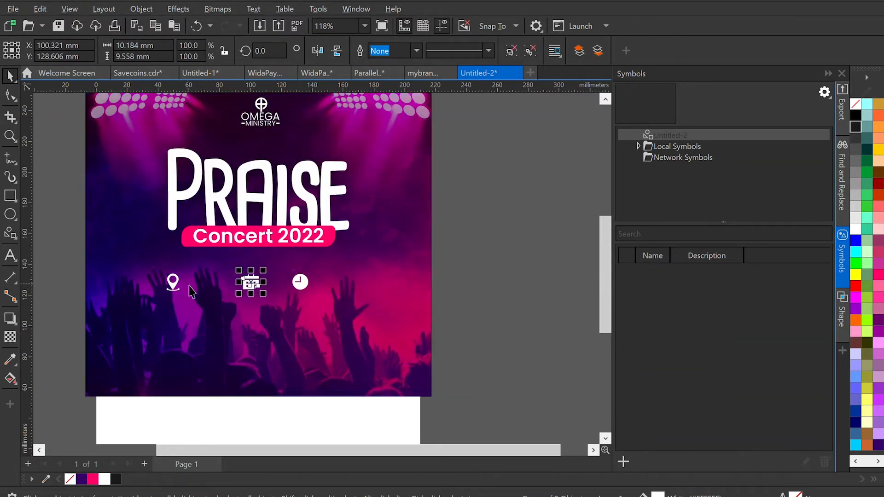
# - Swap the positions of the location pin and calendar icons, and centre the pin horizontally on the flyer background
pyautogui.moveTo(174, 291); pyautogui.dragTo(264, 287)
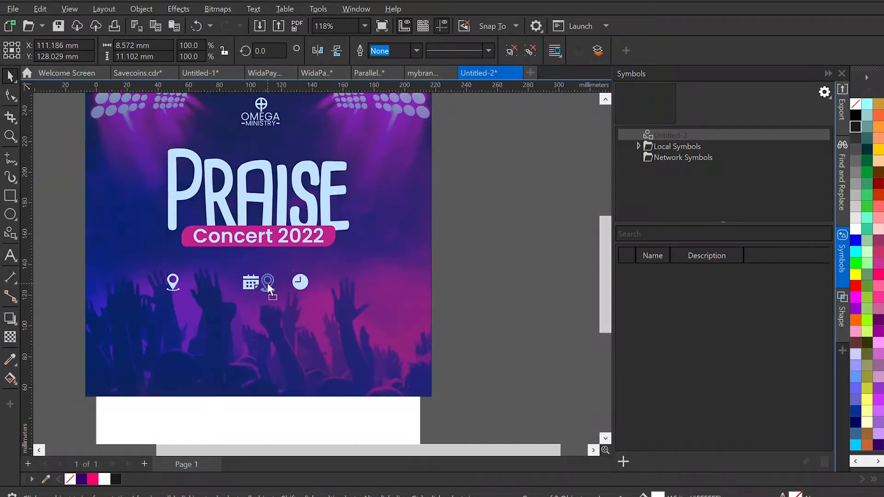
pyautogui.moveTo(268, 282); pyautogui.dragTo(198, 282)
pyautogui.click(267, 282)
pyautogui.click(392, 296)
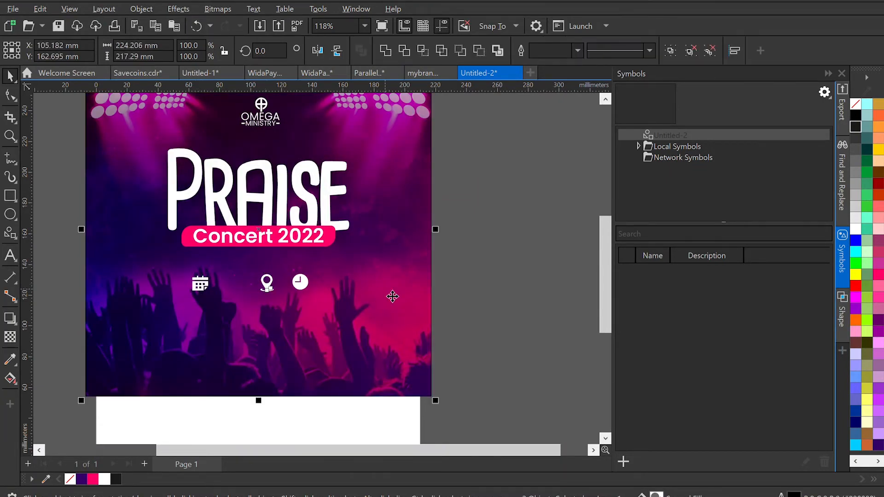
pyautogui.click(485, 290)
# - Move the clock and calendar icons outward to widen the gaps on either side of the location pin
pyautogui.moveTo(302, 288); pyautogui.dragTo(322, 286)
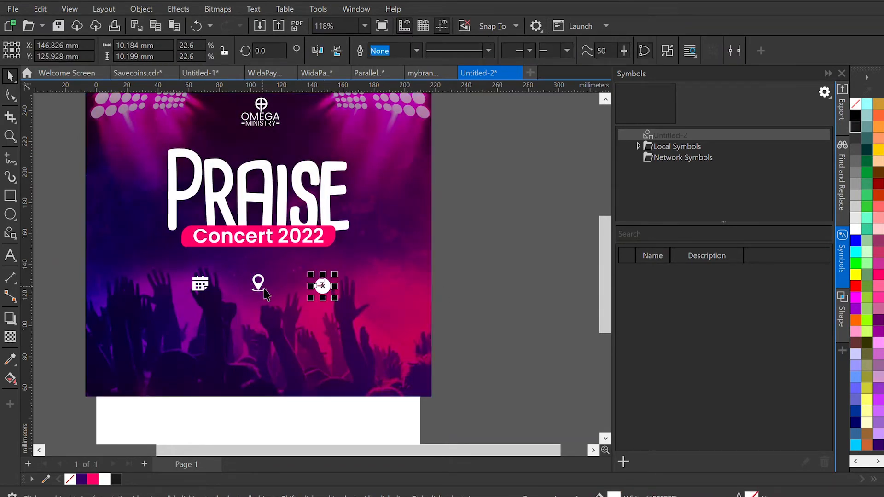
pyautogui.moveTo(201, 286); pyautogui.dragTo(184, 286)
pyautogui.click(326, 288)
pyautogui.moveTo(326, 285); pyautogui.dragTo(342, 284)
pyautogui.click(190, 288)
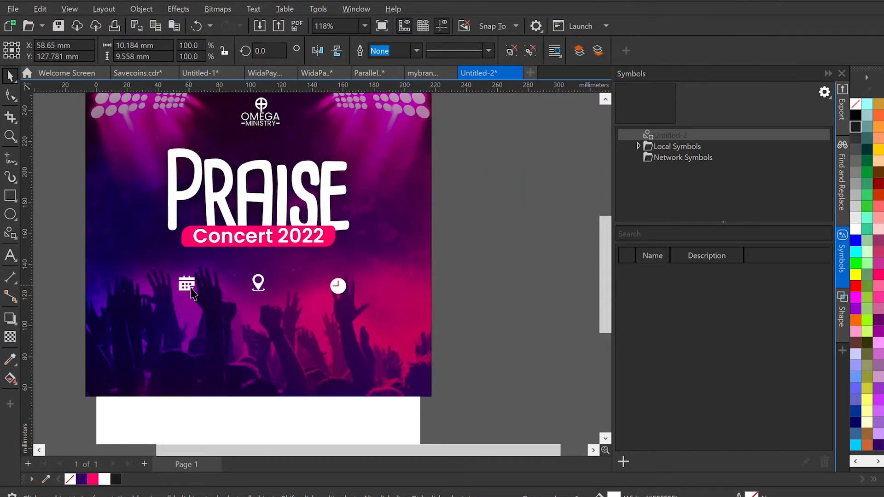
pyautogui.moveTo(186, 295); pyautogui.dragTo(175, 295)
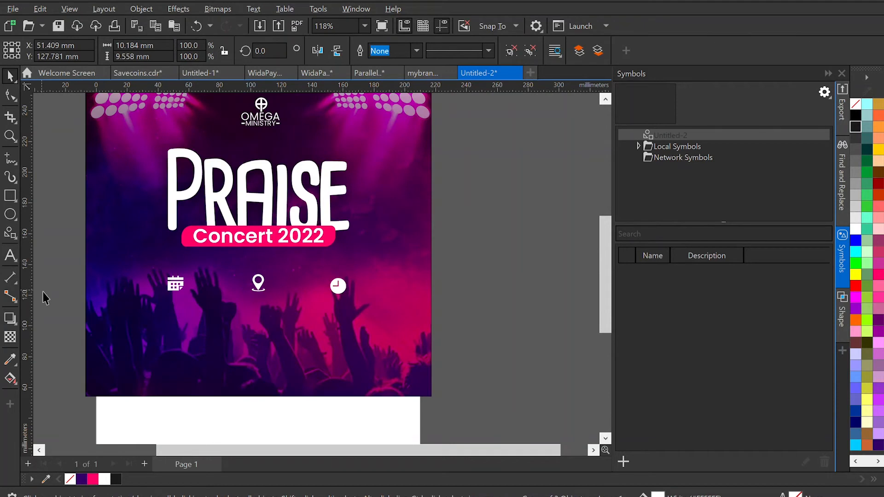
pyautogui.click(44, 296)
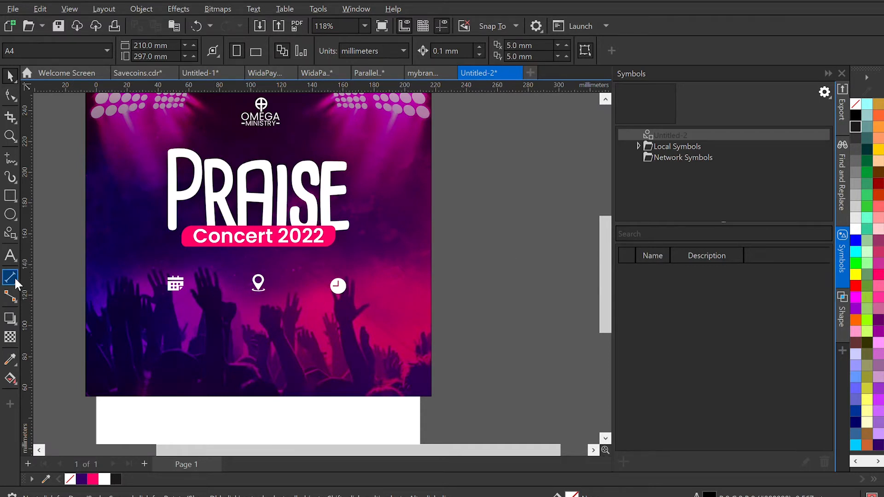
# - Draw a thin vertical divider bar about 1.3 by 43 mm between the calendar and pin, filled white without an outline
pyautogui.click(9, 198)
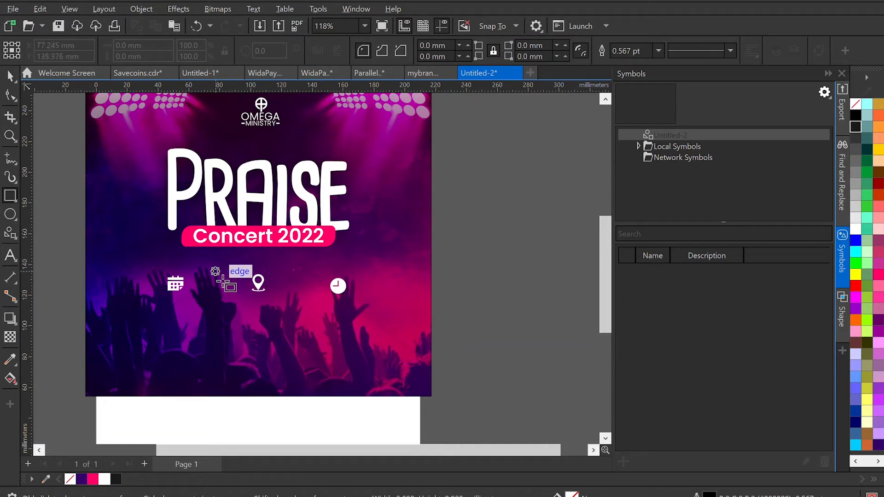
pyautogui.moveTo(216, 272); pyautogui.dragTo(218, 341)
pyautogui.press('space')
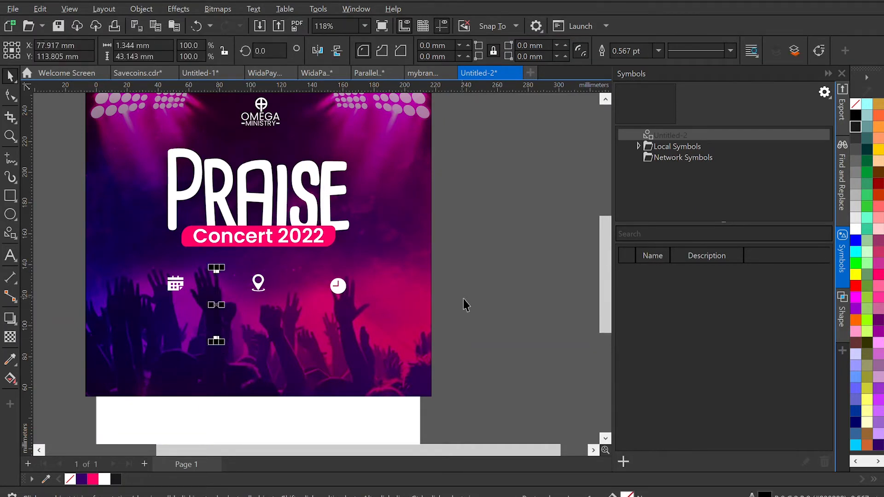
pyautogui.click(856, 229)
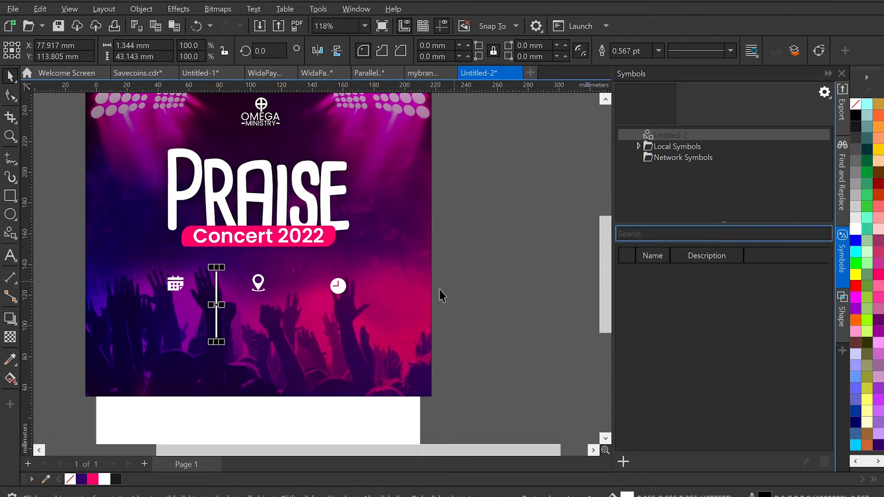
pyautogui.rightClick(71, 482)
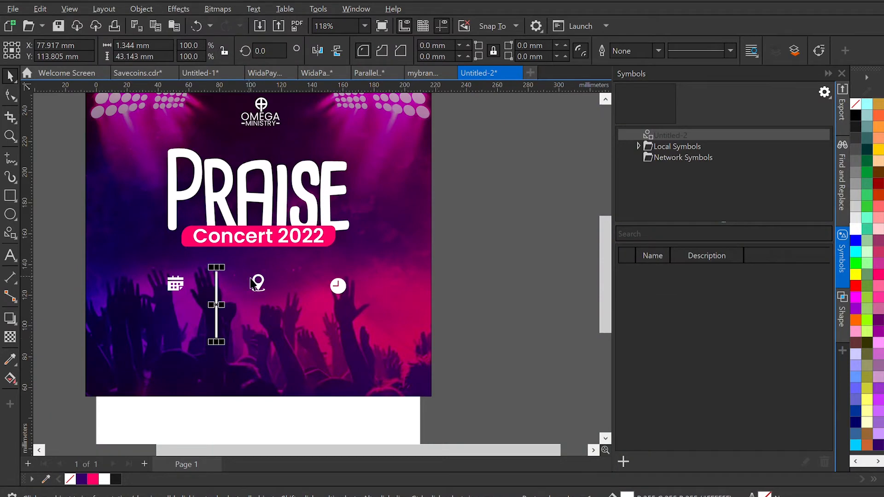
# - Shorten the divider bar to about 28 mm and narrow it to about 0.7 mm between the calendar and pin icons
pyautogui.moveTo(223, 317); pyautogui.dragTo(221, 322)
pyautogui.scroll(4, 220, 321)
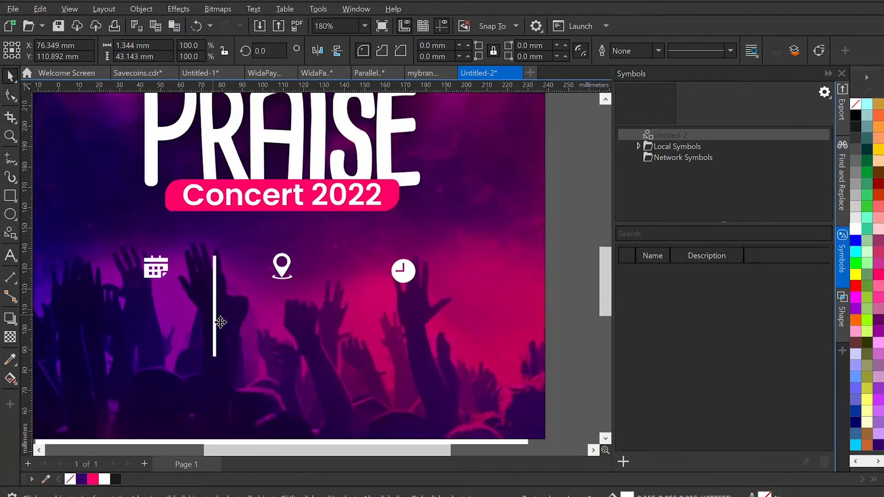
pyautogui.moveTo(215, 379); pyautogui.dragTo(216, 332)
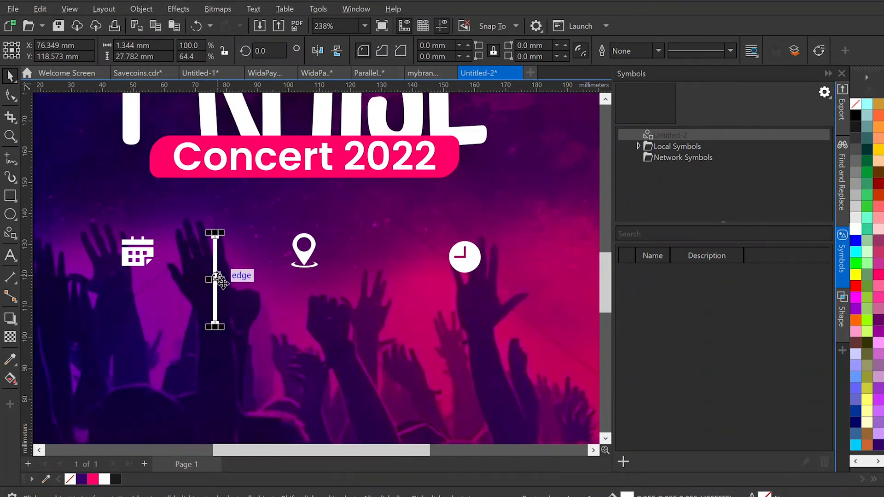
pyautogui.scroll(4, 224, 276)
pyautogui.moveTo(207, 287); pyautogui.dragTo(214, 291)
# - Duplicate the divider bar and place the copy between the location pin and the clock icon
pyautogui.hotkey('ctrl', 'd')
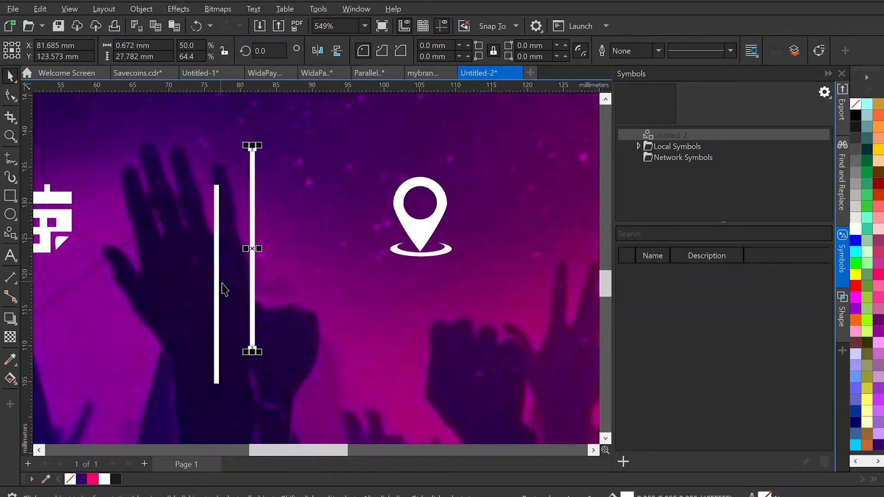
pyautogui.scroll(-5, 295, 248)
pyautogui.moveTo(264, 258); pyautogui.dragTo(431, 276)
# - Scale the clock down to about 7.3 mm, the calendar to about 8.5 mm wide and the pin slightly, placing clock and calendar beside the dividers
pyautogui.click(422, 251)
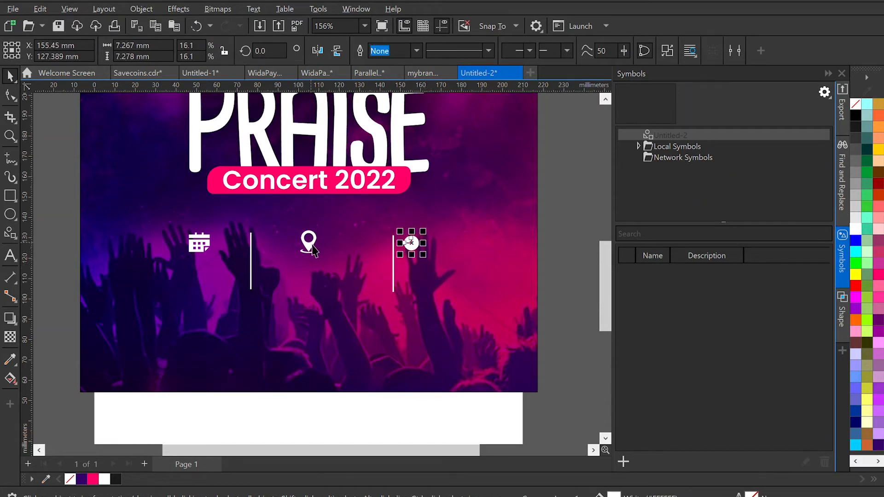
pyautogui.click(308, 249)
pyautogui.moveTo(299, 261); pyautogui.dragTo(303, 262)
pyautogui.moveTo(74, 210); pyautogui.dragTo(239, 288)
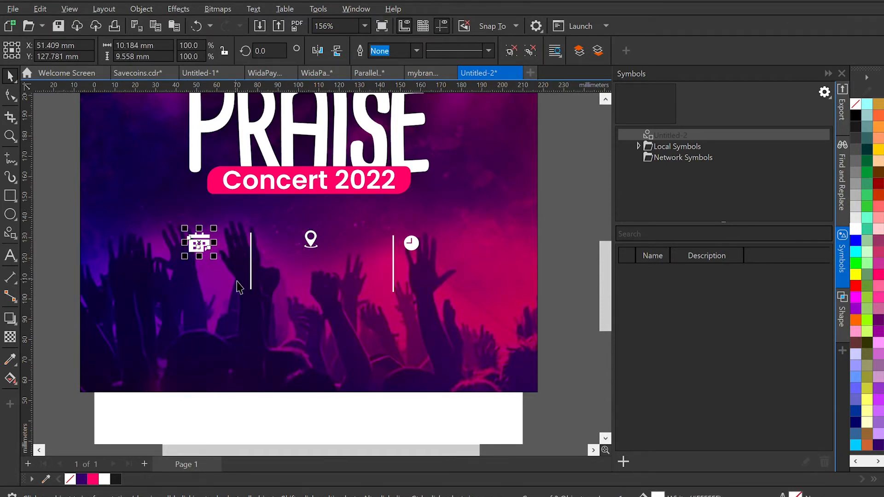
pyautogui.moveTo(185, 256); pyautogui.dragTo(228, 244)
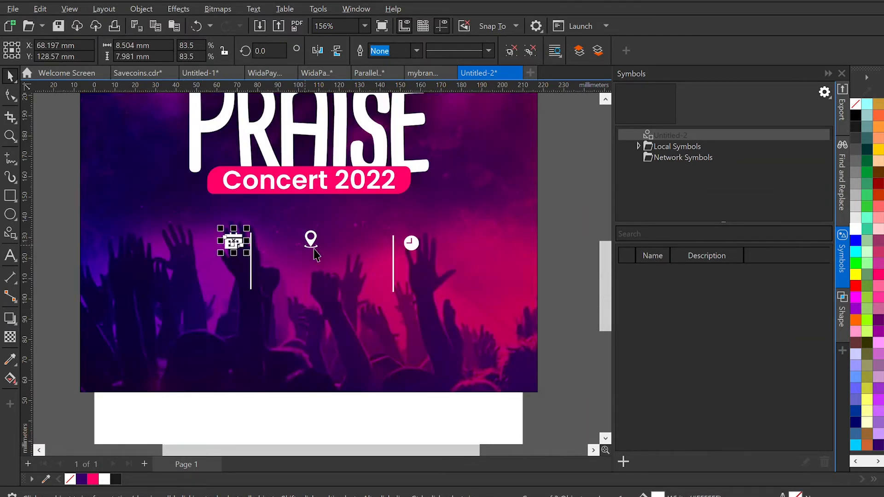
pyautogui.click(418, 247)
pyautogui.moveTo(421, 250); pyautogui.dragTo(419, 250)
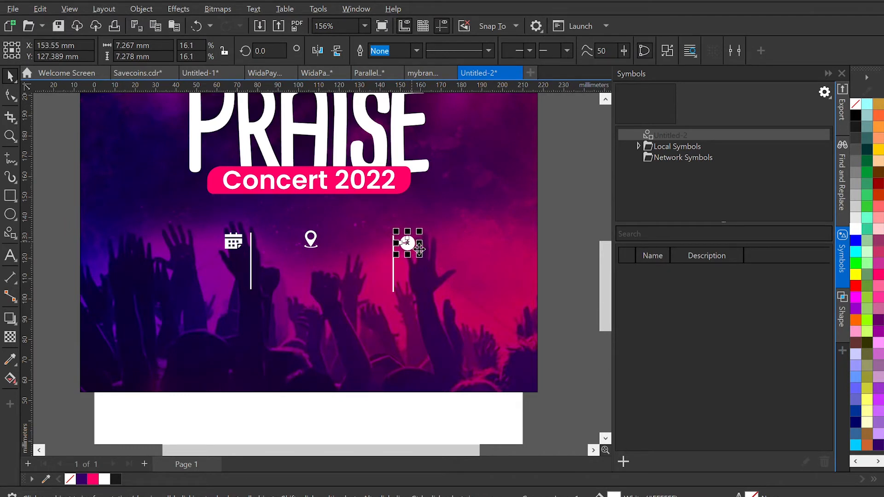
# - Centre the location pin icon horizontally on the flyer background
pyautogui.click(316, 241)
pyautogui.keyDown('shift'); pyautogui.click(386, 239); pyautogui.keyUp('shift')
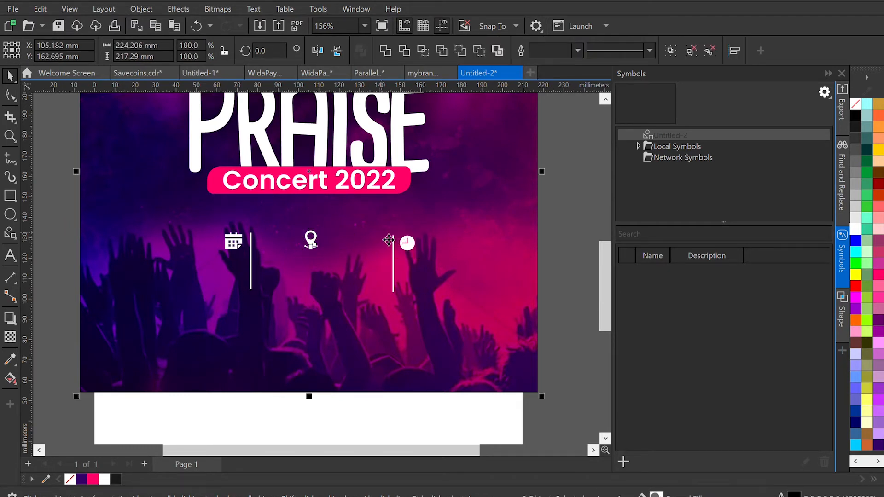
pyautogui.press('c')
pyautogui.click(594, 255)
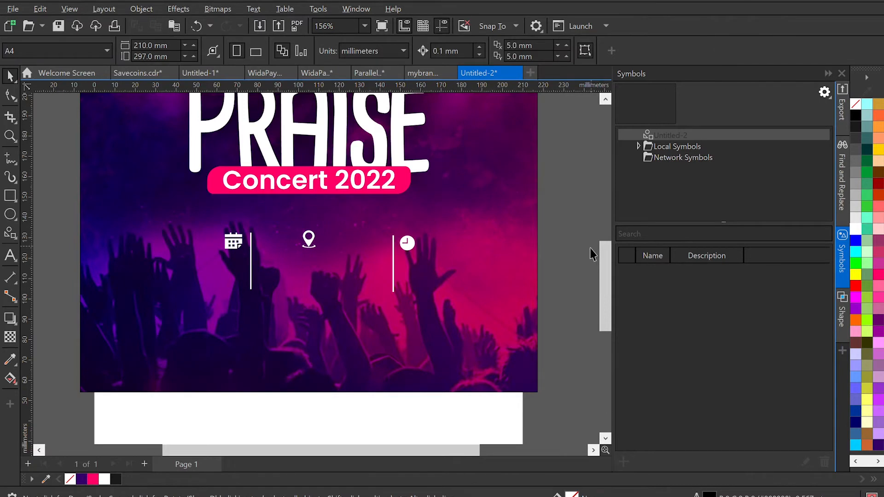
# - Nudge the calendar icon and its neighbouring divider bar together away from the location pin
pyautogui.moveTo(54, 194); pyautogui.dragTo(271, 345)
pyautogui.press('Left')
pyautogui.press('Left')
pyautogui.press('Left')
pyautogui.press('Left')
pyautogui.press('Left')
pyautogui.press('Left')
pyautogui.press('Left')
pyautogui.press('Left')
pyautogui.press('Left')
pyautogui.press('Left')
pyautogui.press('Left')
pyautogui.press('Left')
pyautogui.press('Left')
pyautogui.press('Left')
pyautogui.press('Left')
pyautogui.press('Left')
pyautogui.press('Left')
pyautogui.press('Left')
pyautogui.press('Left')
pyautogui.press('Left')
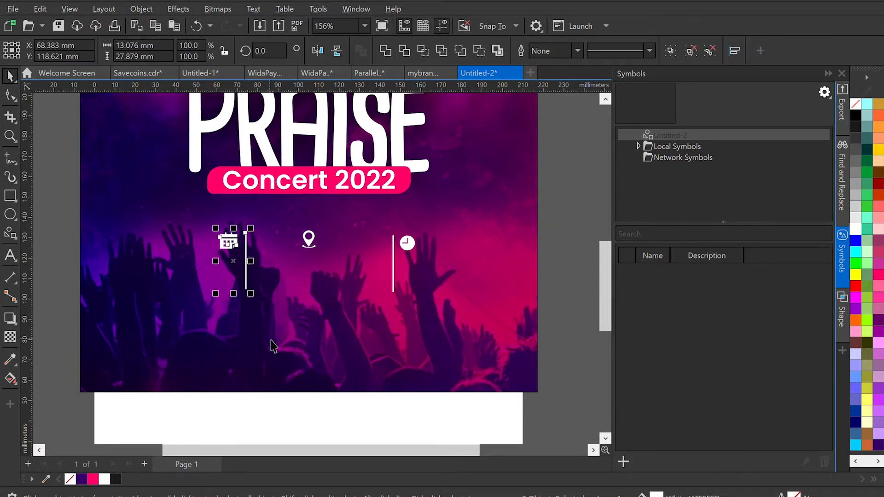
pyautogui.press('Left')
pyautogui.press('Left')
pyautogui.press('Left')
pyautogui.press('Left')
pyautogui.press('Left')
pyautogui.press('Left')
pyautogui.press('Left')
pyautogui.press('Left')
pyautogui.press('Left')
pyautogui.press('Left')
pyautogui.press('Left')
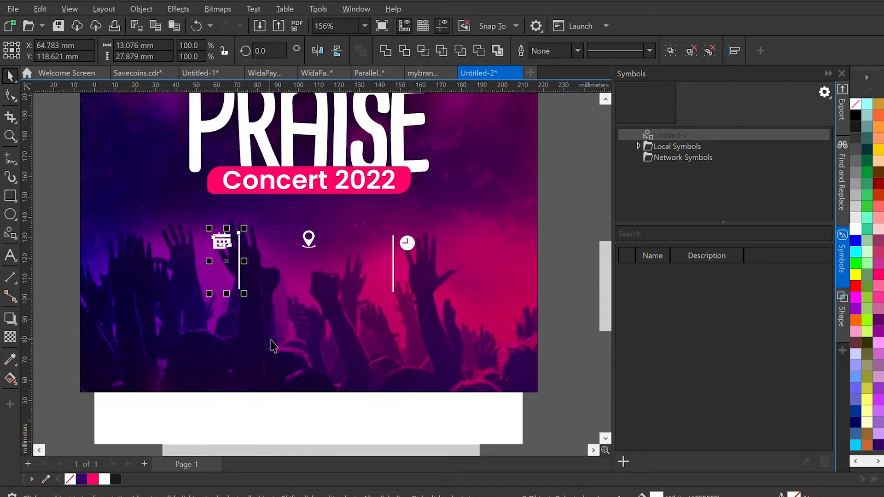
pyautogui.click(45, 215)
# - Try italic styling on the Concert 2022 text and undo it
pyautogui.click(274, 191)
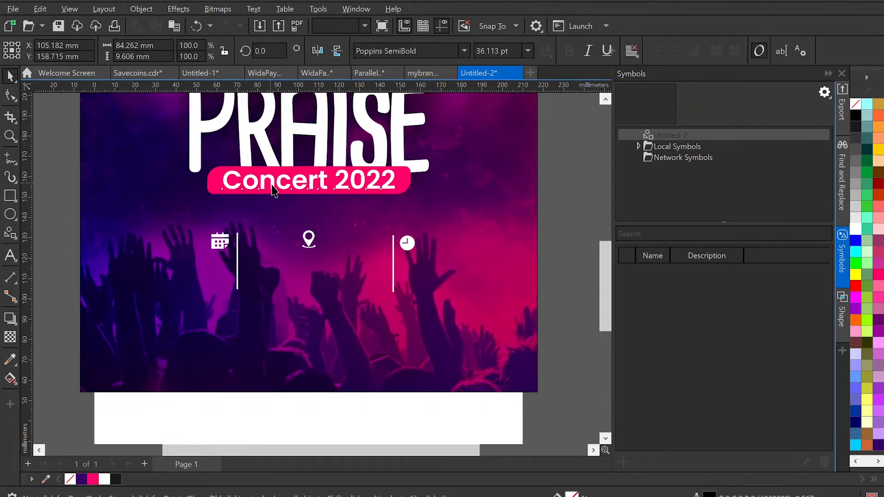
pyautogui.click(589, 52)
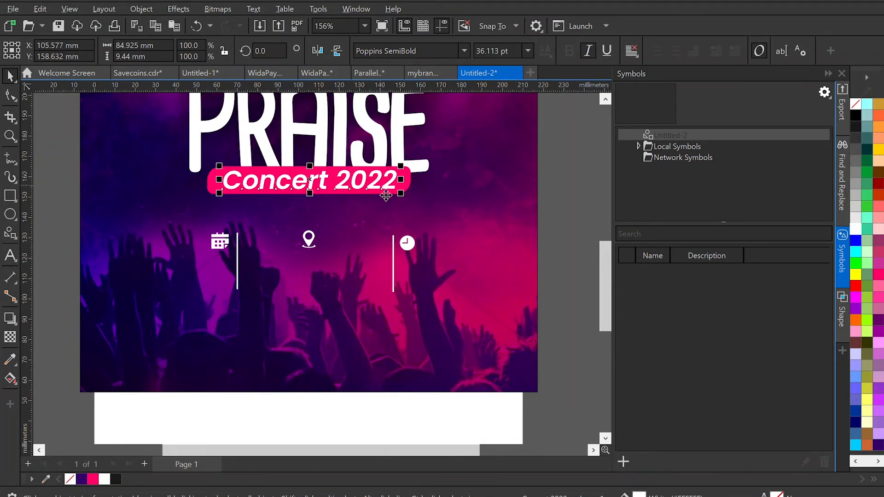
pyautogui.hotkey('ctrl', 'z')
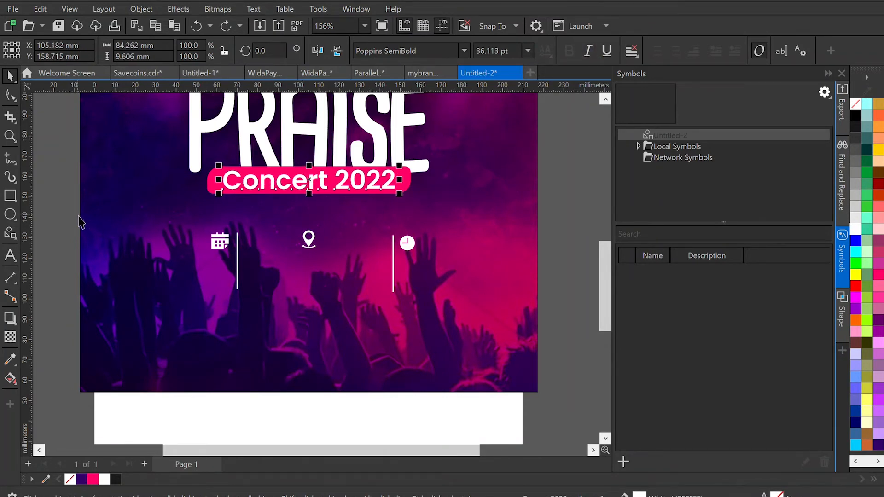
# - Scale the Concert 2022 text and its pink banner down together to about 93 mm wide
pyautogui.click(76, 179)
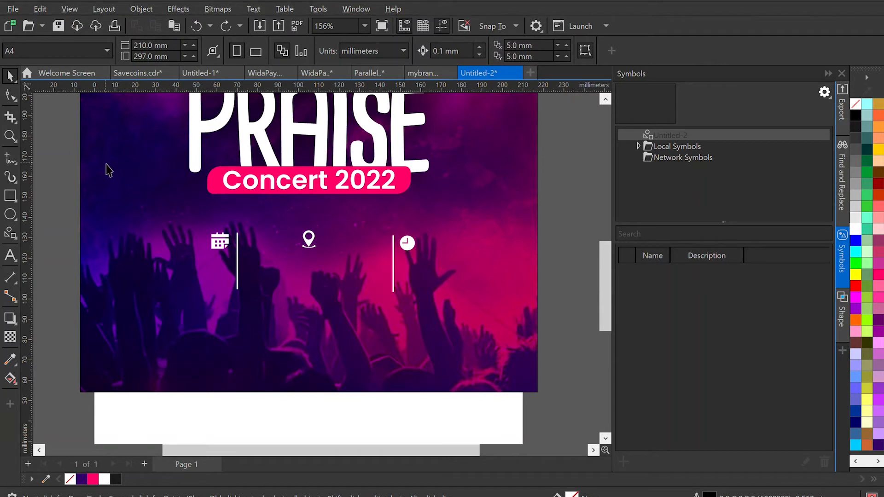
pyautogui.moveTo(67, 135); pyautogui.dragTo(410, 205)
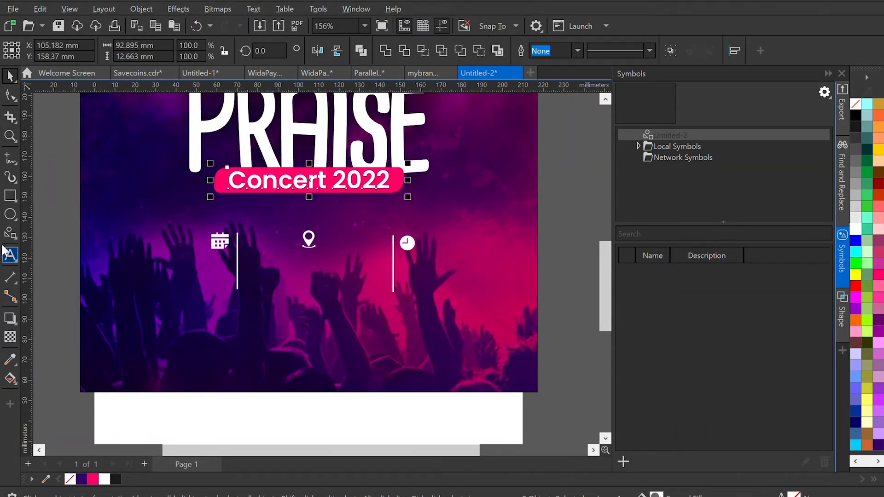
pyautogui.click(41, 229)
# - Copy the Concert 2022 text below the calendar icon, change it to "12" and scale it to about 51 pt
pyautogui.click(262, 189)
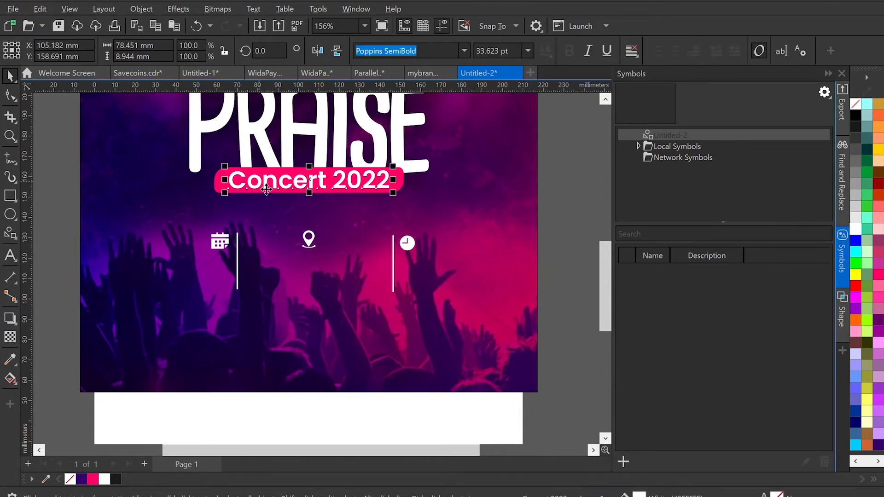
pyautogui.hotkey('ctrl', 'd')
pyautogui.moveTo(299, 174); pyautogui.dragTo(199, 267)
pyautogui.doubleClick(196, 272)
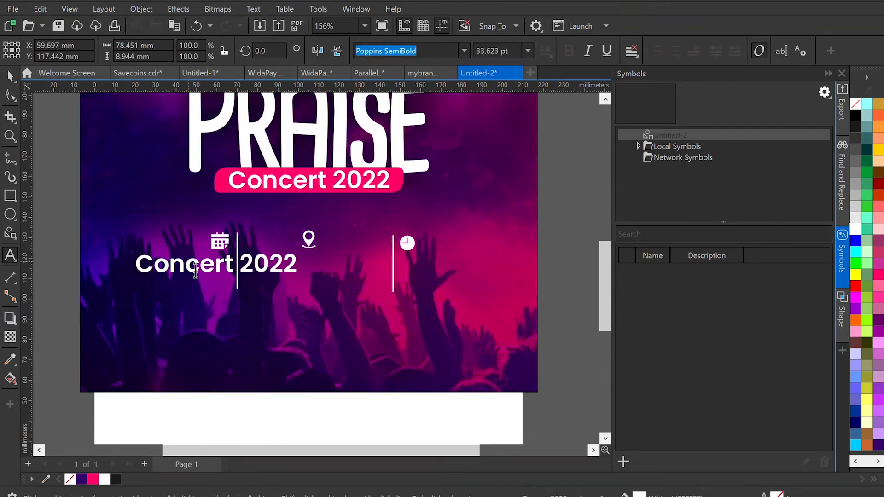
pyautogui.hotkey('ctrl', 'a')
pyautogui.write('12')
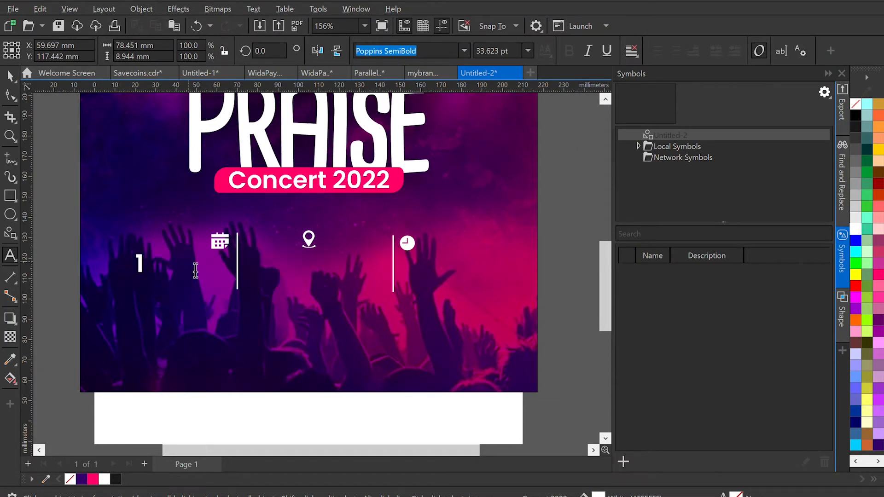
pyautogui.hotkey('ctrl', 'space')
pyautogui.moveTo(160, 276); pyautogui.dragTo(193, 304)
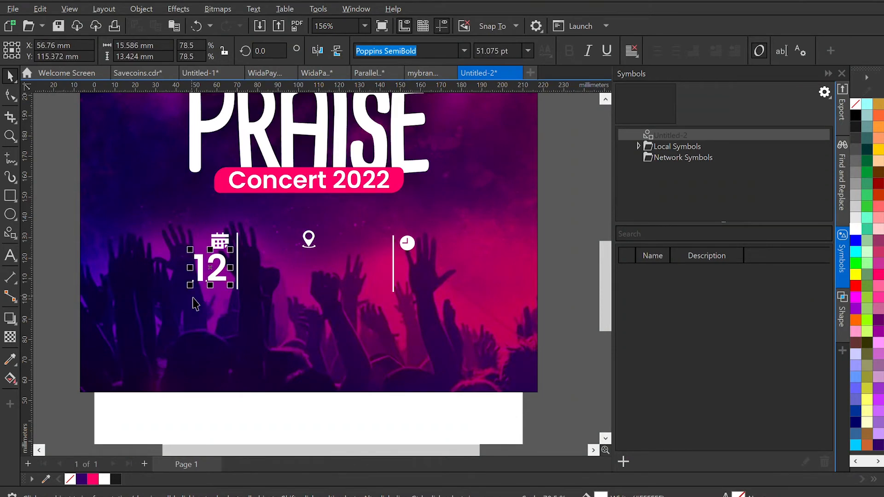
# - Place a smaller copy of the "12" text at about 18 pt beneath it and change it to "Oct. 22"
pyautogui.scroll(1, 194, 304)
pyautogui.moveTo(211, 267); pyautogui.dragTo(227, 335)
pyautogui.press('F8')
pyautogui.doubleClick(222, 293)
pyautogui.write('Oct')
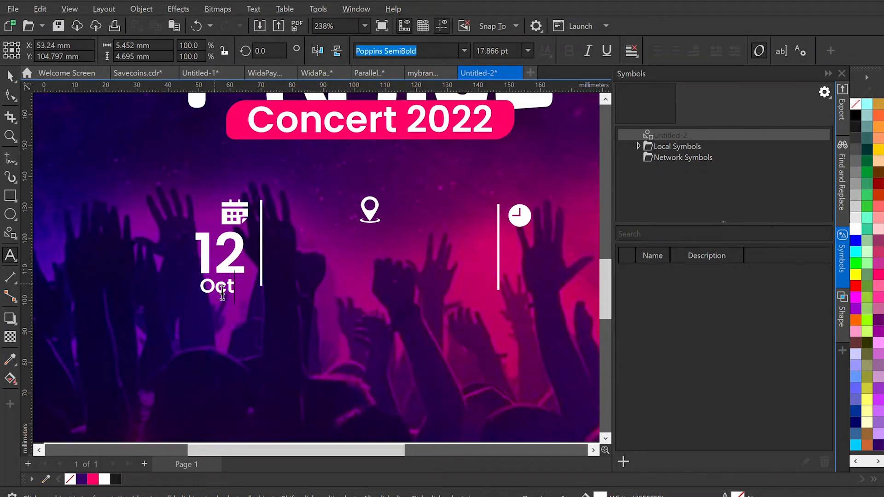
pyautogui.write('. 2')
pyautogui.press('Escape')
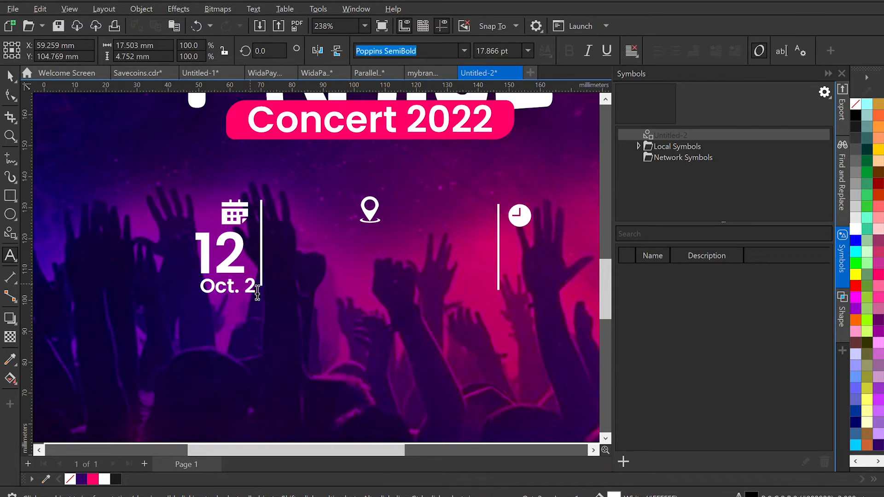
pyautogui.write('2')
pyautogui.press('Escape')
pyautogui.press('space')
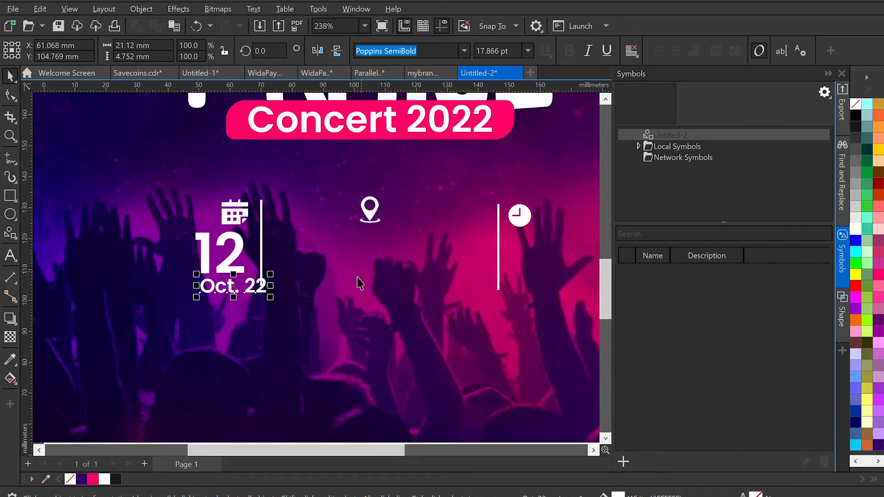
# - Scale down the "Oct. 22" text to fit under the 12, and set the 12 in Poppins ExtraBold
pyautogui.moveTo(270, 297); pyautogui.dragTo(251, 307)
pyautogui.click(234, 252)
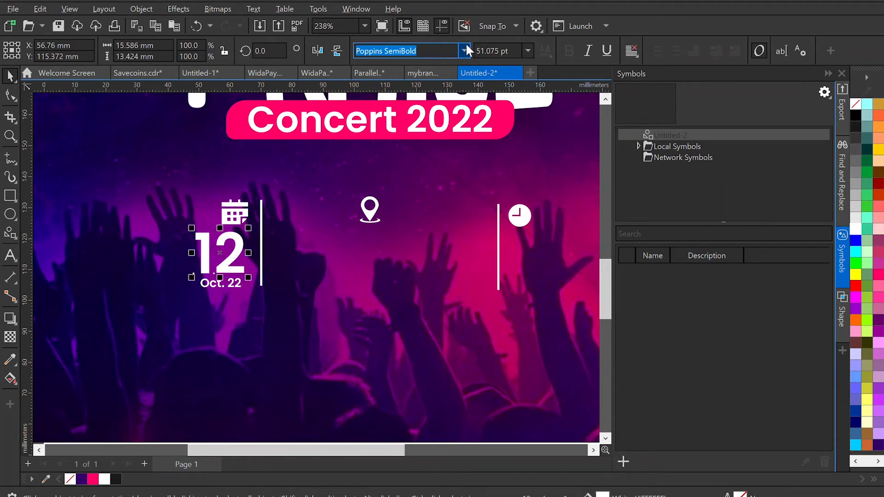
pyautogui.click(457, 137)
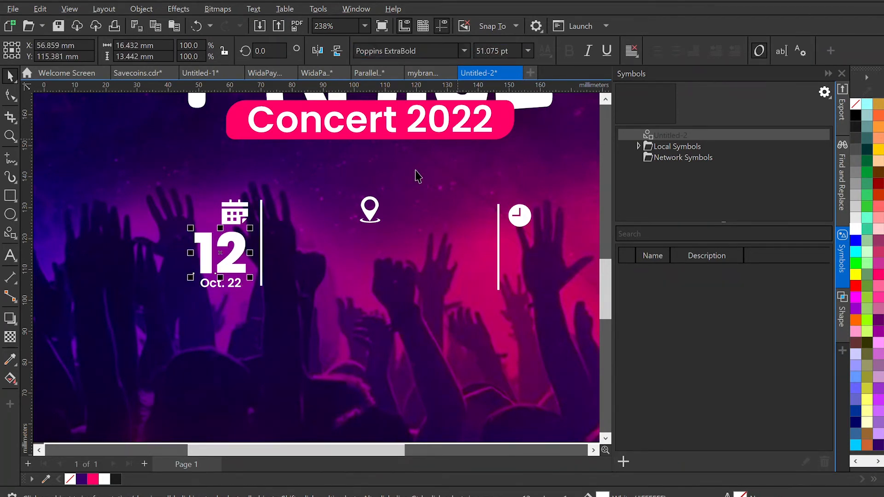
# - Enlarge the "Oct. 22" text beneath the 12 to about 14 pt so it spans the number's width
pyautogui.click(254, 293)
pyautogui.click(235, 287)
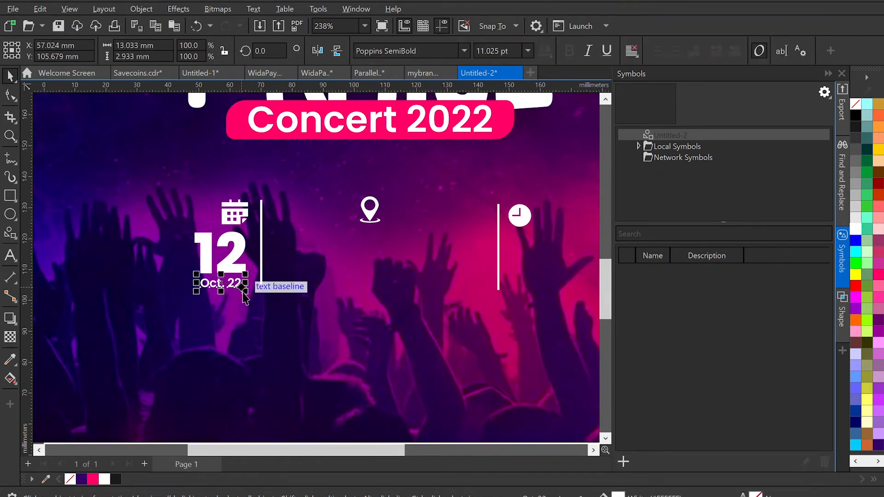
pyautogui.moveTo(247, 293); pyautogui.dragTo(256, 298)
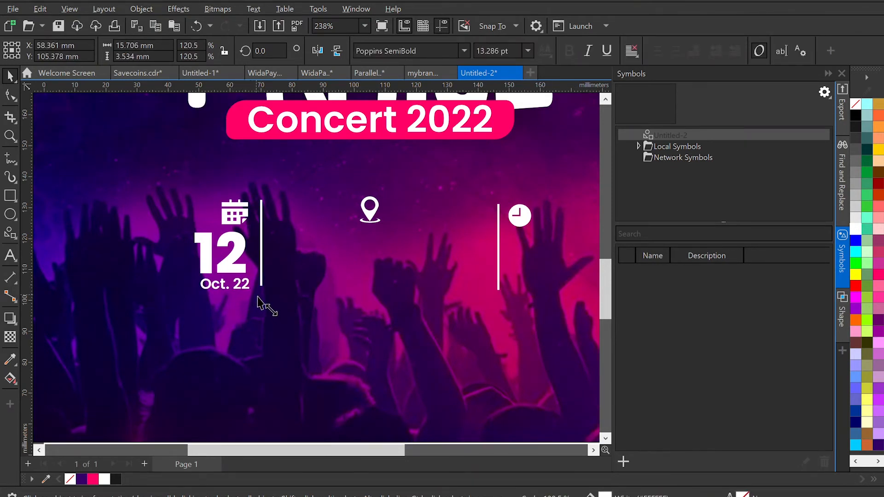
pyautogui.moveTo(198, 283); pyautogui.dragTo(195, 282)
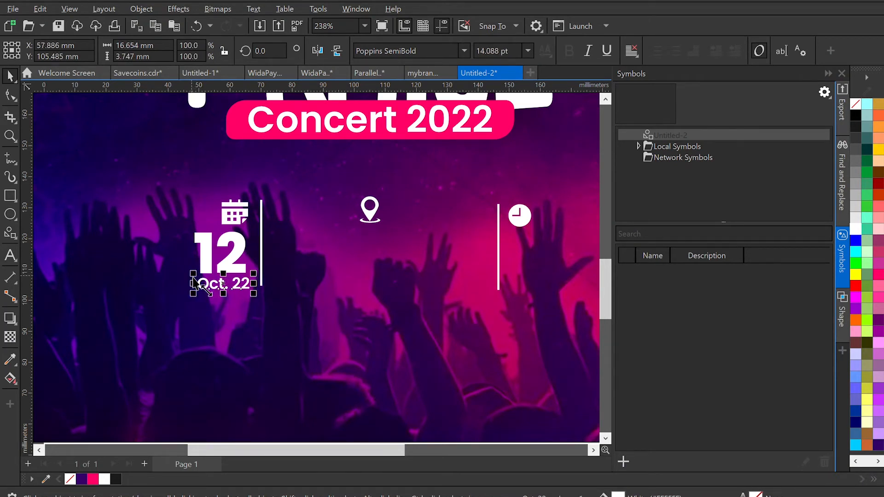
# - Copy the 12 and "Oct. 22" texts together and place the copies below the clock icon, beside the second divider line
pyautogui.keyDown('shift'); pyautogui.click(210, 258); pyautogui.keyUp('shift')
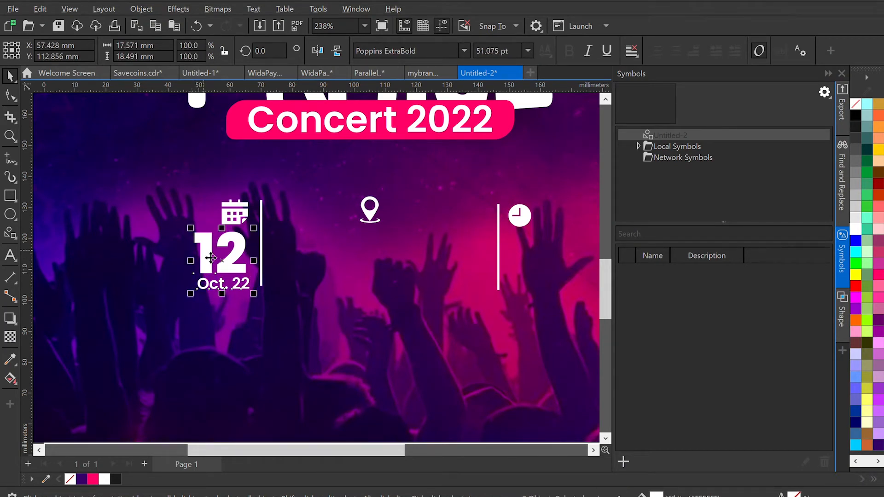
pyautogui.click(210, 290)
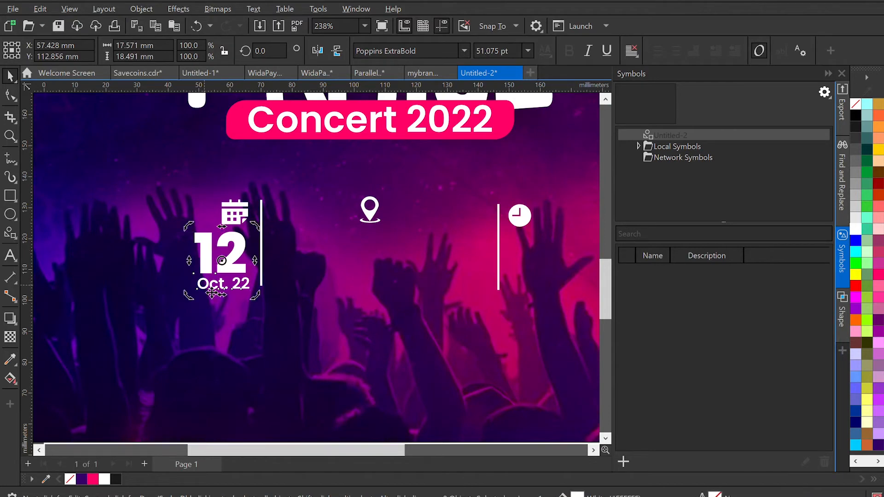
pyautogui.moveTo(244, 252); pyautogui.dragTo(568, 260)
pyautogui.click(546, 262)
pyautogui.click(552, 265)
pyautogui.hotkey('ctrl', 'z')
pyautogui.click(523, 307)
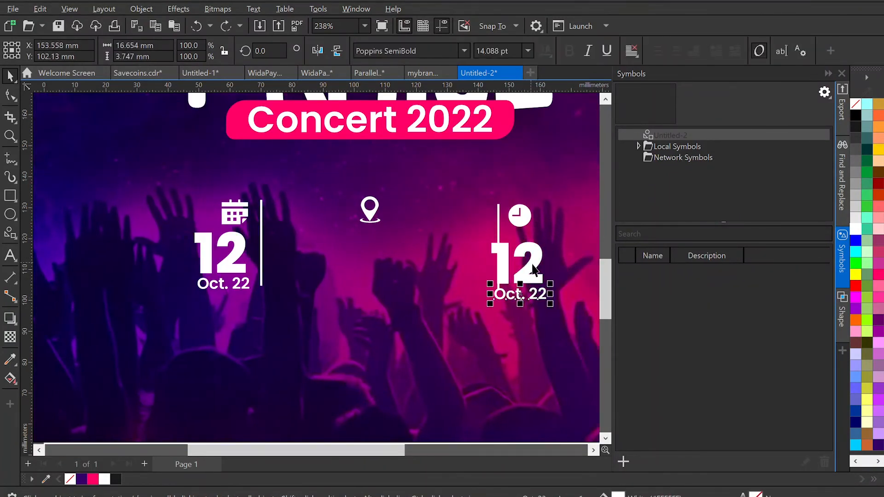
pyautogui.press('F8')
pyautogui.hotkey('ctrl', 'space')
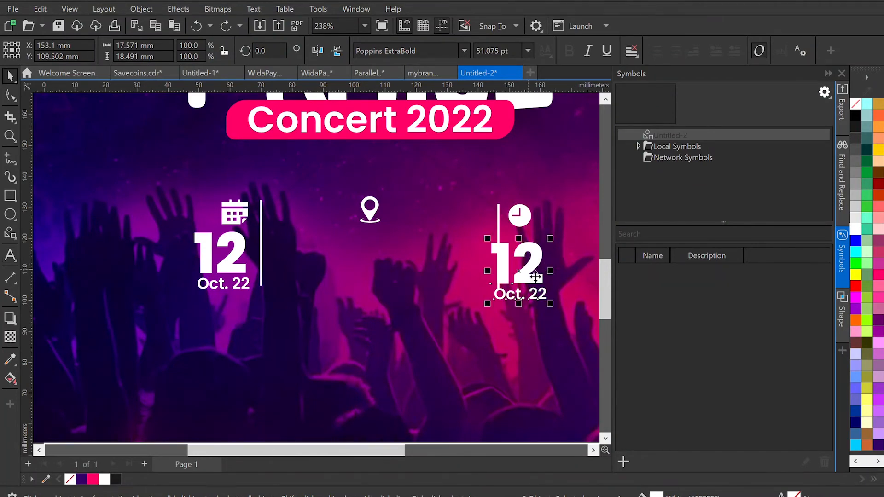
pyautogui.moveTo(536, 277); pyautogui.dragTo(551, 264)
pyautogui.click(563, 192)
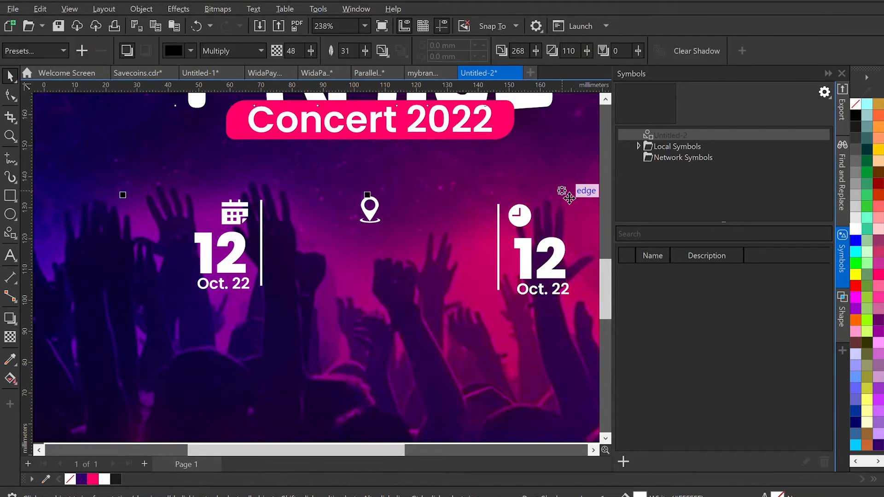
# - Change the copied 12 below the clock icon to "3PM"
pyautogui.doubleClick(559, 239)
pyautogui.hotkey('ctrl', 'a')
pyautogui.write('3pm')
pyautogui.press('BackSpace')
pyautogui.press('BackSpace')
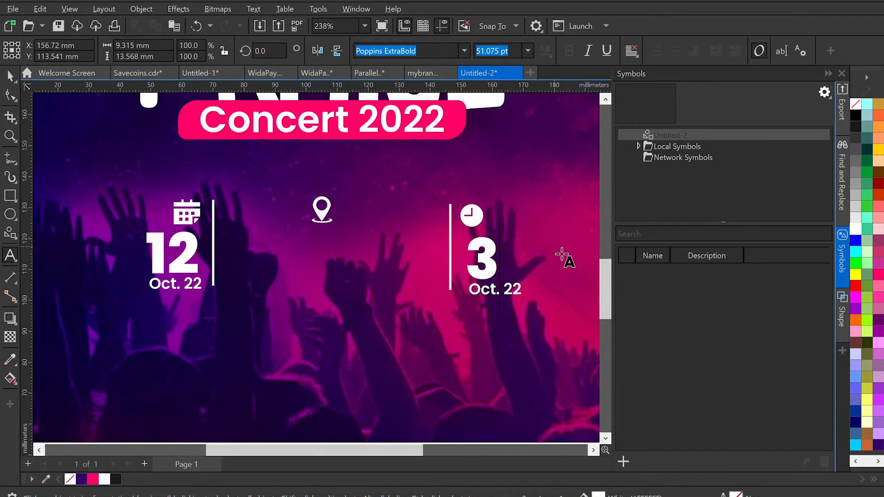
pyautogui.write('PM')
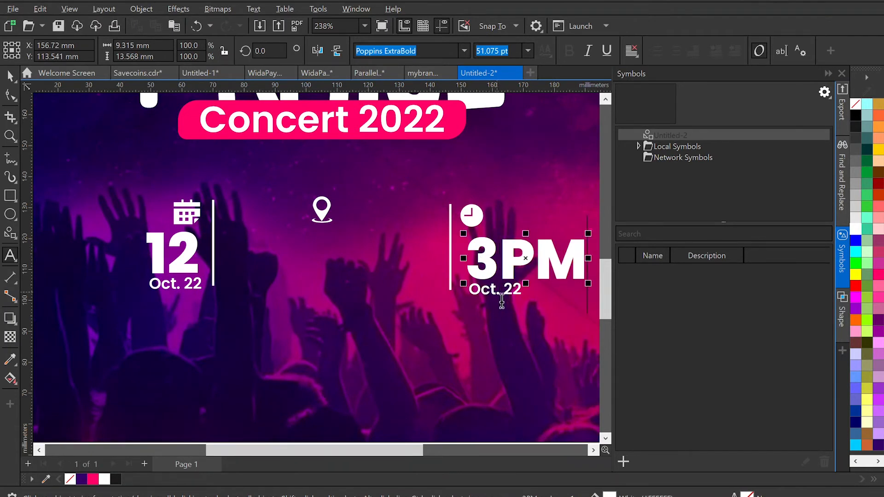
# - Try a space between the 3 and PM in the time text, and remove it again
pyautogui.press('Left')
pyautogui.press('Left')
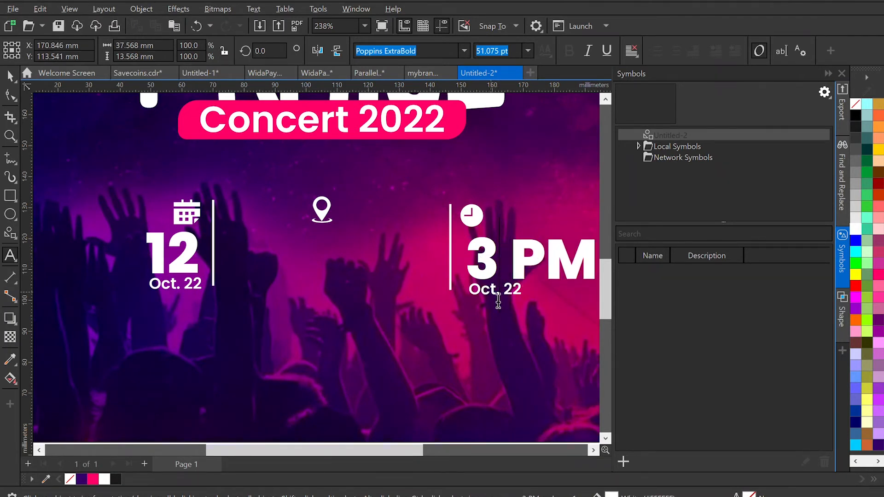
pyautogui.press('BackSpace')
pyautogui.press('BackSpace')
pyautogui.hotkey('ctrl', 'z')
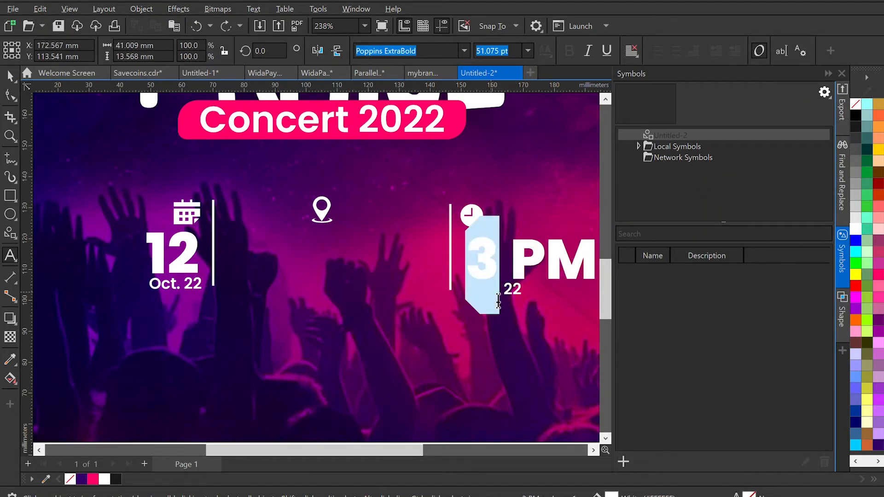
pyautogui.click(519, 270)
pyautogui.press('BackSpace')
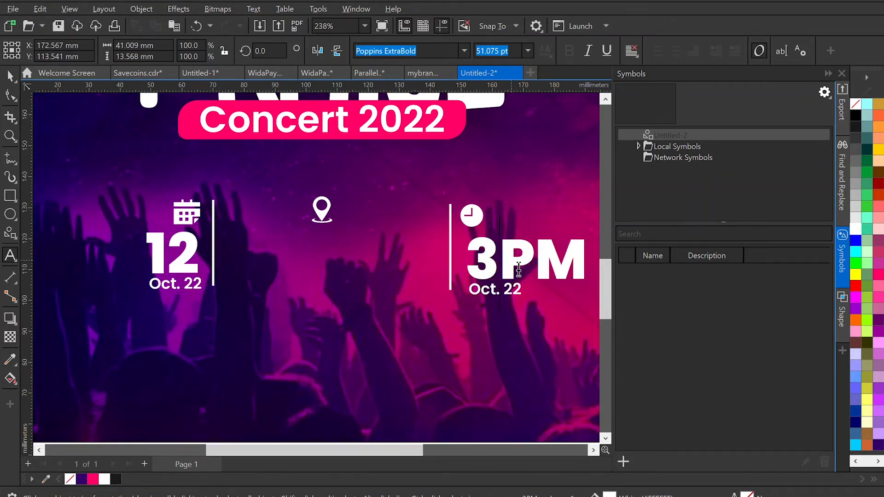
# - Change the copied "Oct. 22" text beneath the time to "Prompt"
pyautogui.click(517, 299)
pyautogui.hotkey('ctrl', 'a')
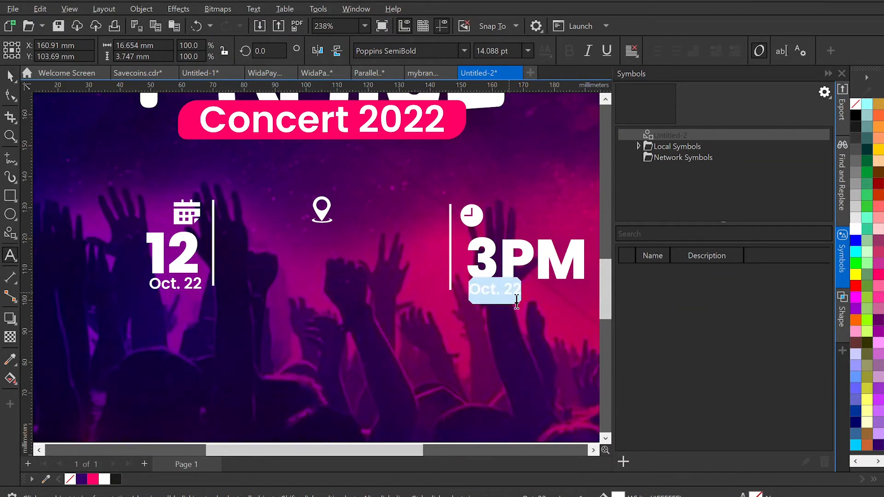
pyautogui.write('Prompt')
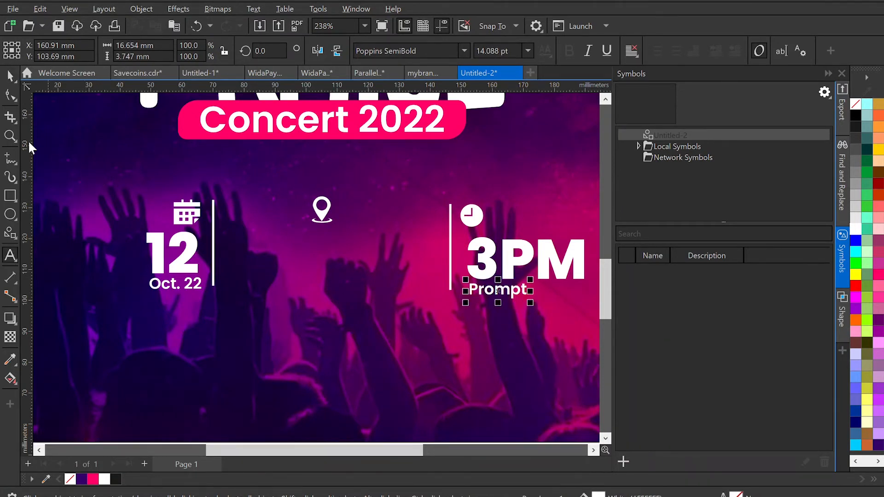
pyautogui.click(14, 74)
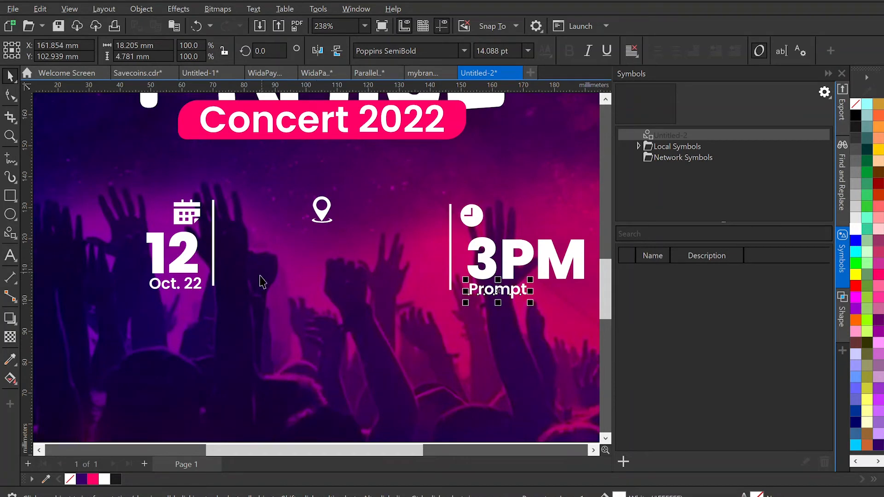
# - Duplicate the "Oct. 22" text in the date section
pyautogui.click(160, 294)
pyautogui.hotkey('ctrl', 'd')
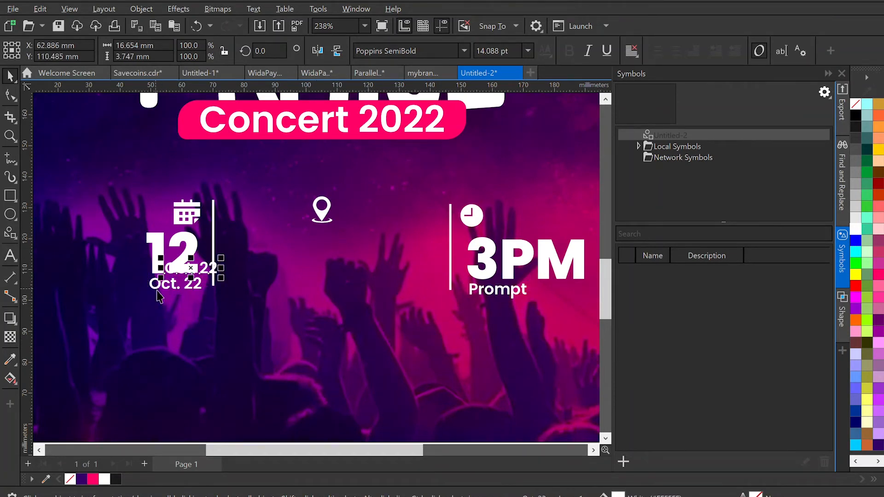
# - Move the copied "Oct. 22" text below the location icon and change its wording to "CHURCH AUDITORIUM"
pyautogui.moveTo(252, 268); pyautogui.dragTo(269, 251)
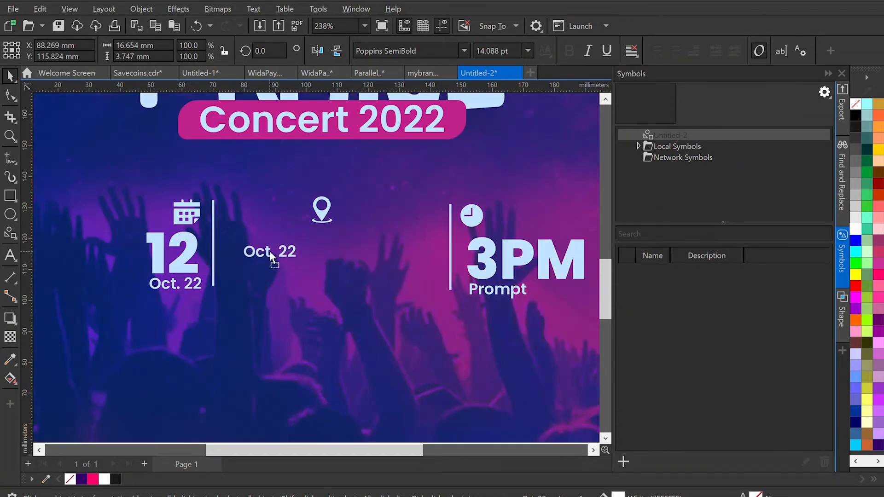
pyautogui.doubleClick(276, 259)
pyautogui.hotkey('ctrl', 'a')
pyautogui.write('C')
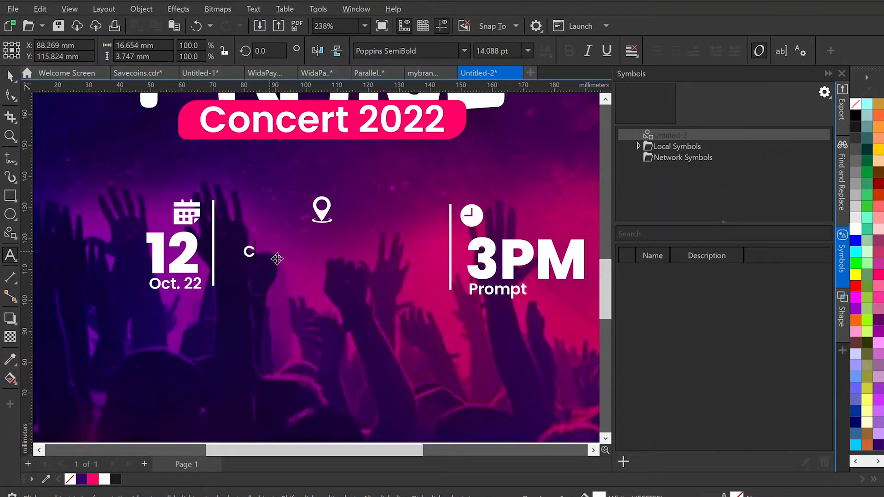
pyautogui.write('HURCH A')
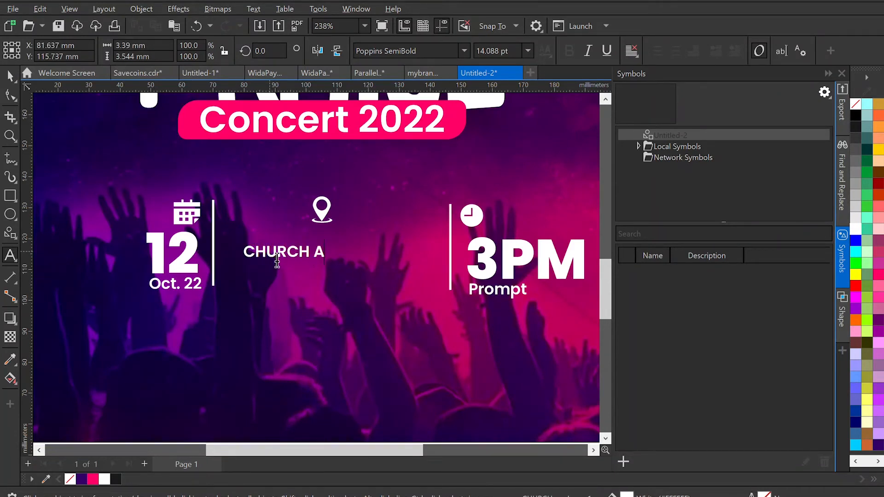
pyautogui.write('UDITORIUM')
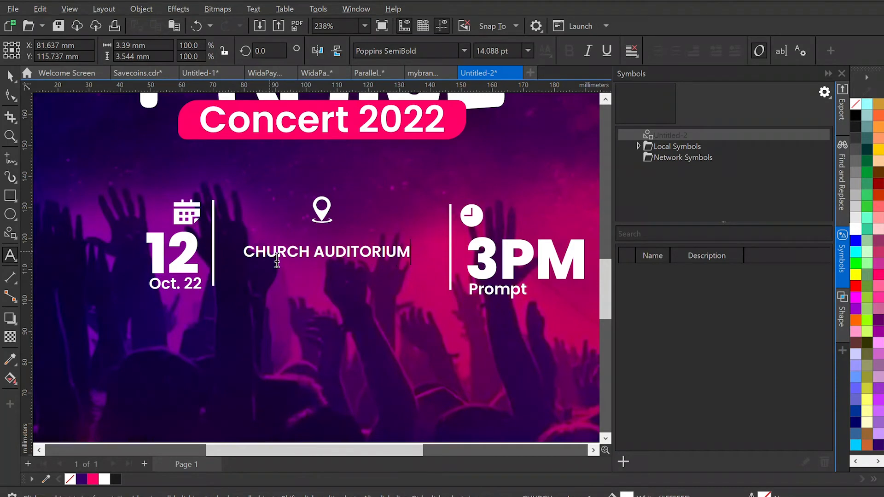
# - Enlarge the "CHURCH AUDITORIUM" text to about 71 mm wide so it fills the space between the two divider lines
pyautogui.hotkey('ctrl', 'space')
pyautogui.moveTo(416, 266); pyautogui.dragTo(449, 269)
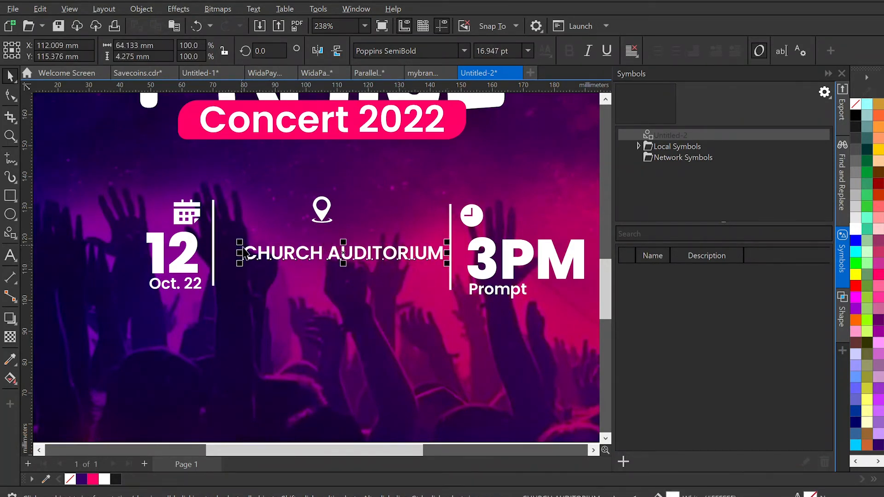
pyautogui.moveTo(240, 253); pyautogui.dragTo(217, 252)
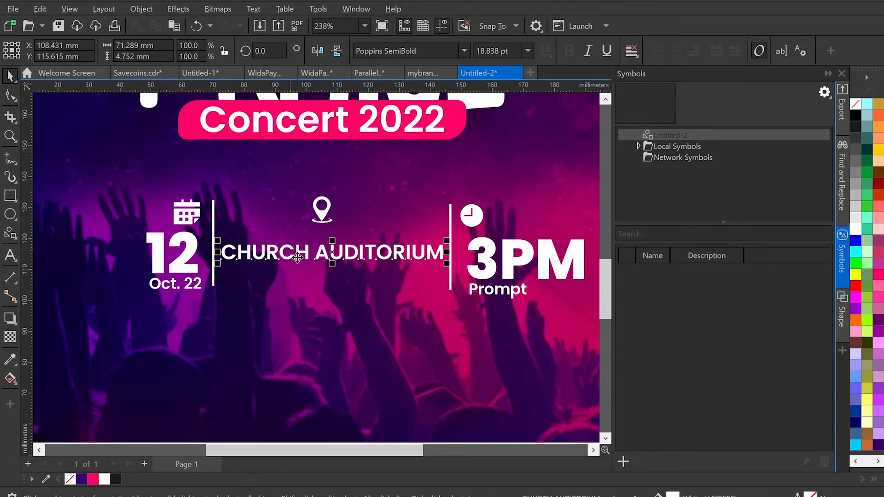
# - Duplicate "CHURCH AUDITORIUM" directly below itself and scale the copy down to about 14.7 pt, close under the original
pyautogui.moveTo(298, 259); pyautogui.dragTo(296, 280)
pyautogui.moveTo(449, 288); pyautogui.dragTo(429, 304)
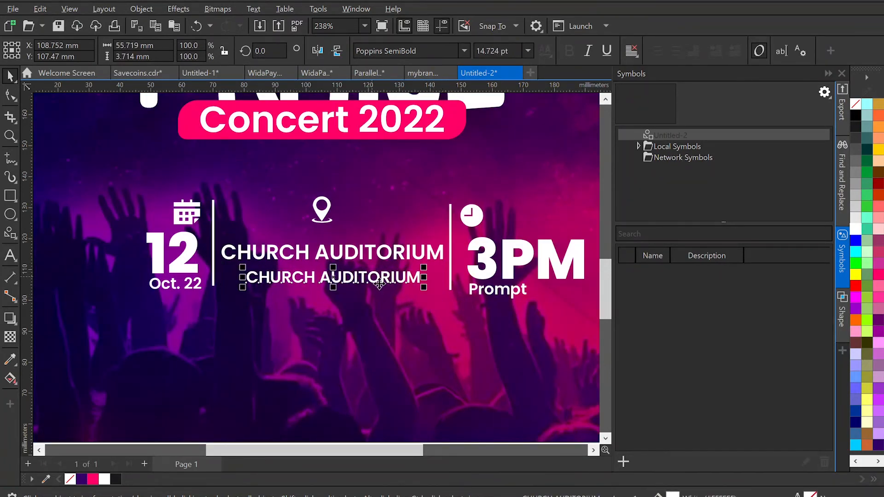
pyautogui.moveTo(373, 278)
pyautogui.mouseDown()
pyautogui.moveTo(371, 266)
pyautogui.moveTo(372, 273)
pyautogui.mouseUp()
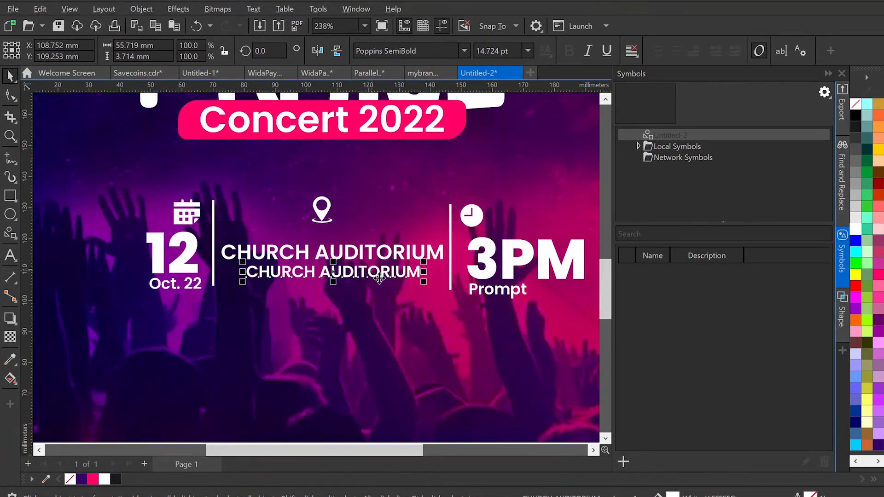
# - Replace the duplicate's wording with the venue's street address, broken over two lines
pyautogui.doubleClick(379, 279)
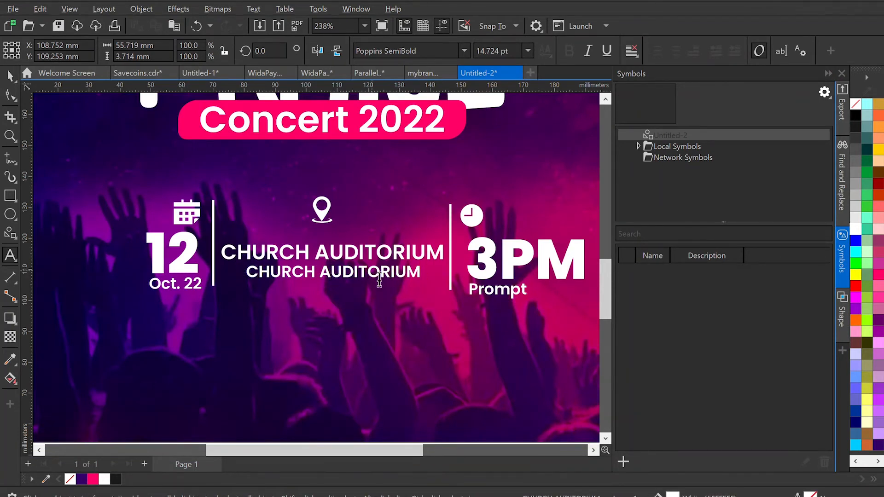
pyautogui.hotkey('ctrl', 'a')
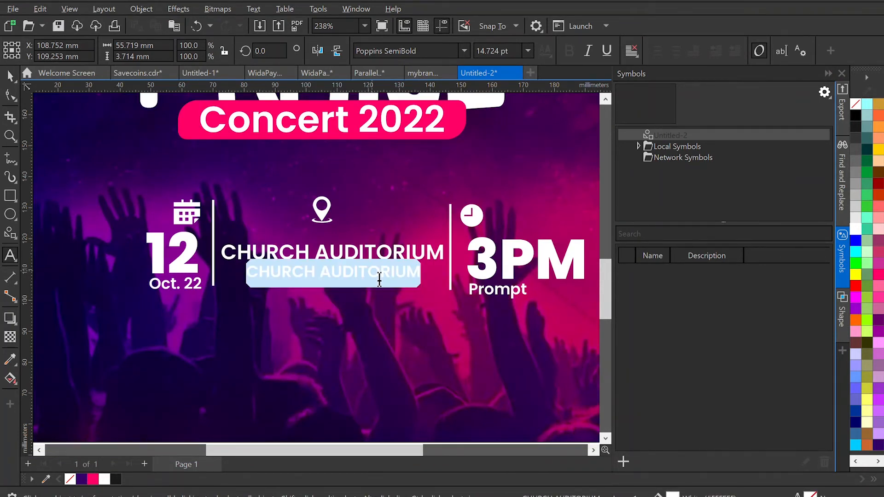
pyautogui.write('No. 29')
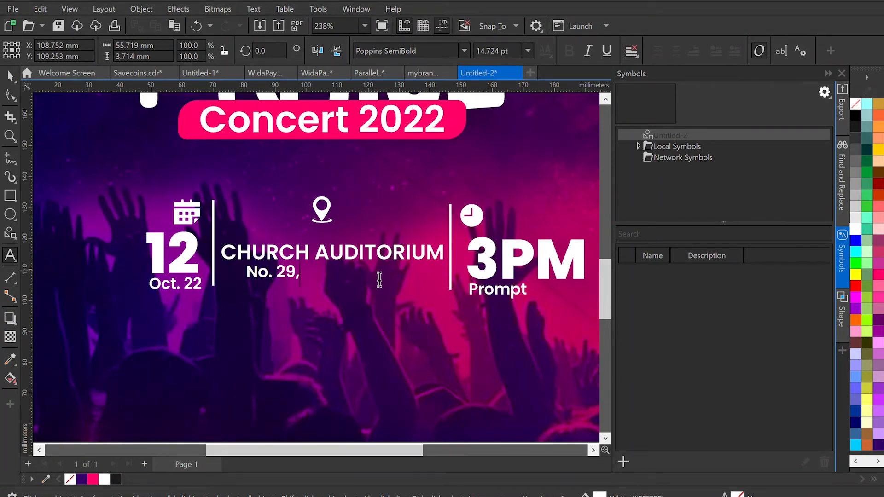
pyautogui.write(', August Street,')
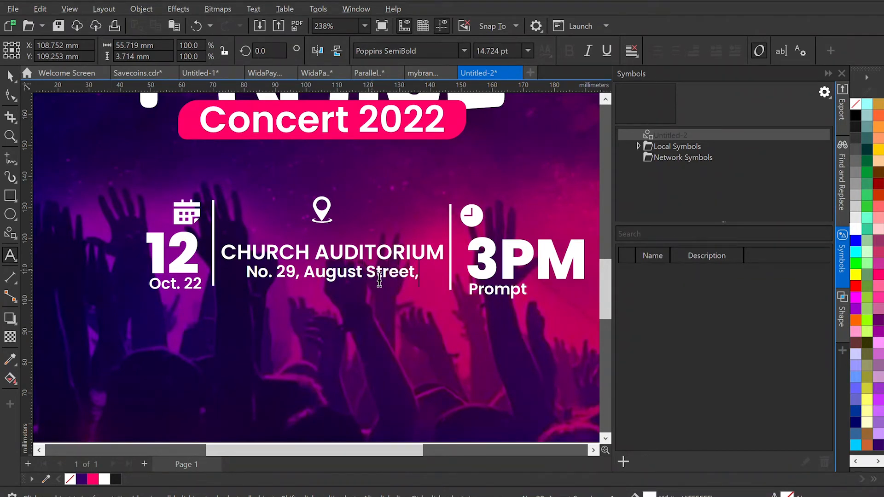
pyautogui.write(' June')
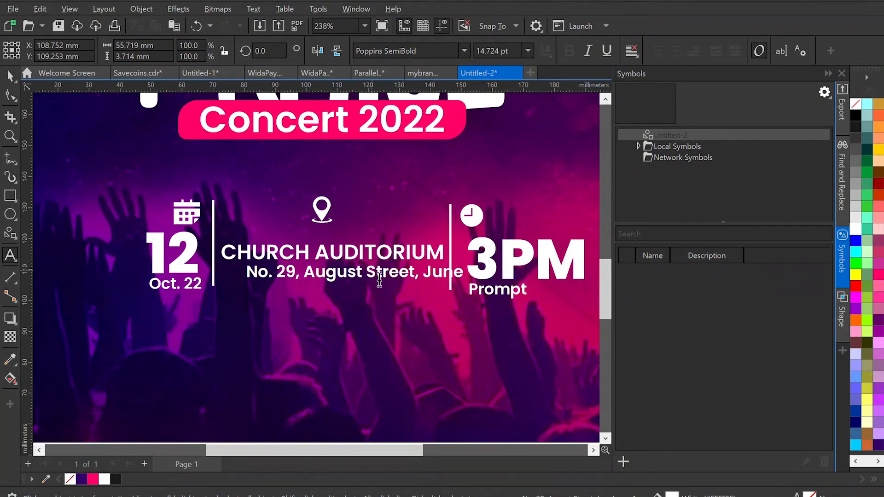
pyautogui.press('BackSpace')
pyautogui.press('BackSpace')
pyautogui.press('BackSpace')
pyautogui.press('BackSpace')
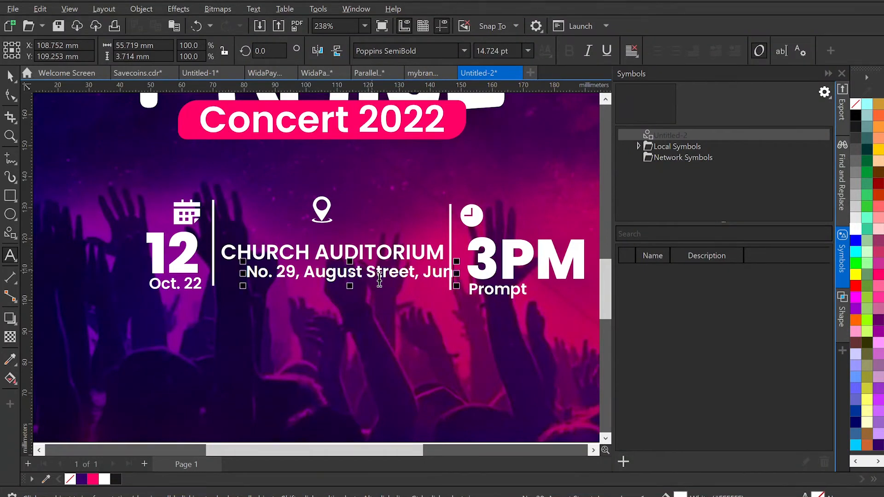
pyautogui.write('Opp')
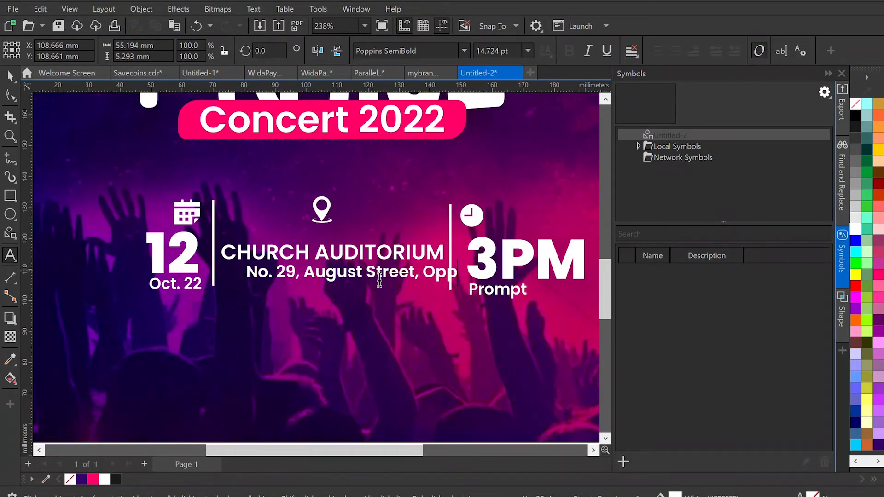
pyautogui.write('.')
pyautogui.press('Return')
pyautogui.write('Staight Station,')
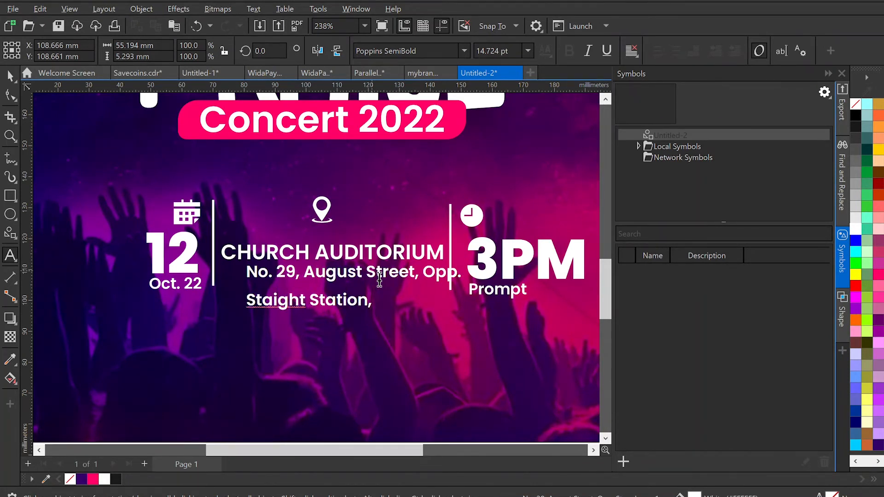
pyautogui.write(' New York')
# - Center-align the two-line venue address and tighten its line spacing
pyautogui.click(11, 76)
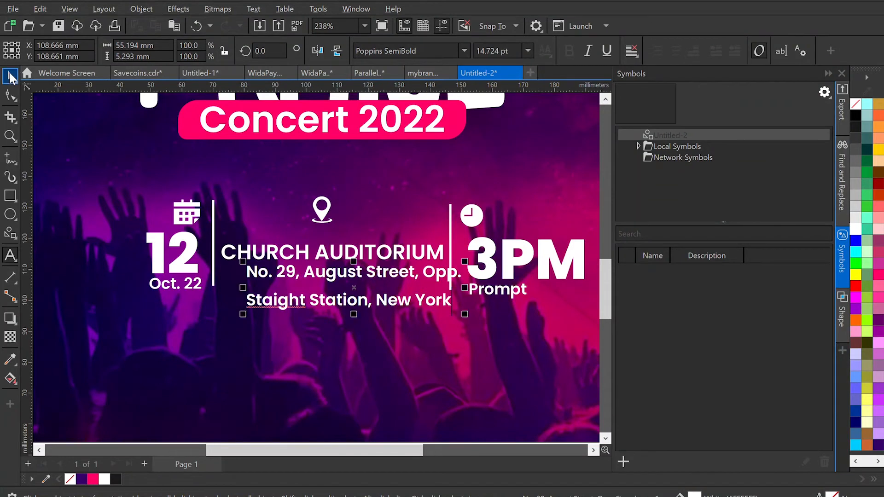
pyautogui.hotkey('ctrl', 'e')
pyautogui.click(9, 95)
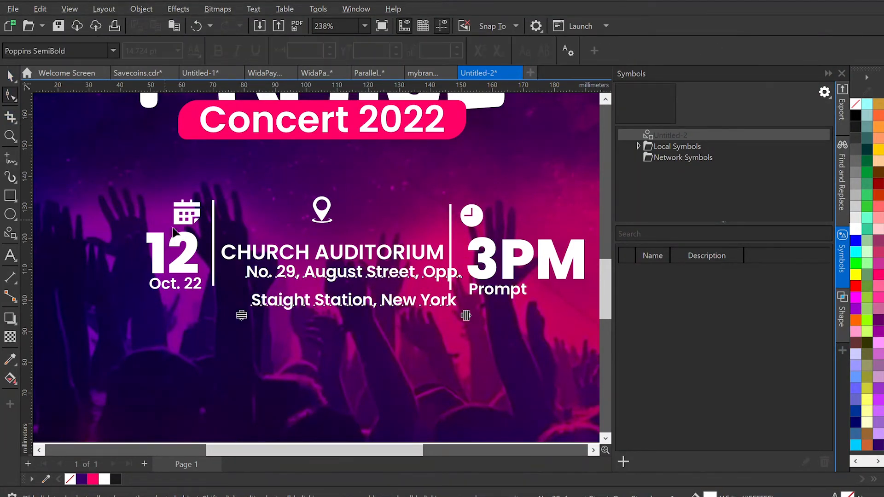
pyautogui.moveTo(242, 318); pyautogui.dragTo(243, 300)
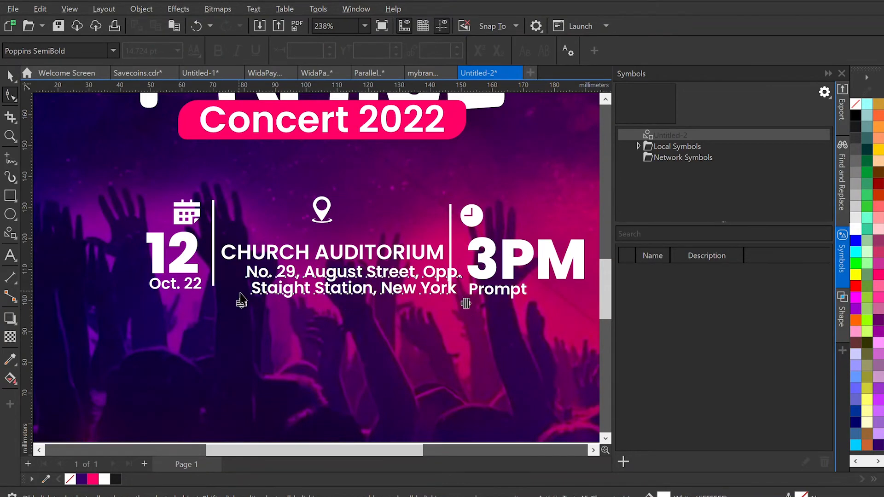
# - Shrink the address text to about 12 pt and shift both venue texts up beneath the location icon
pyautogui.press('space')
pyautogui.moveTo(464, 302); pyautogui.dragTo(427, 305)
pyautogui.click(342, 260)
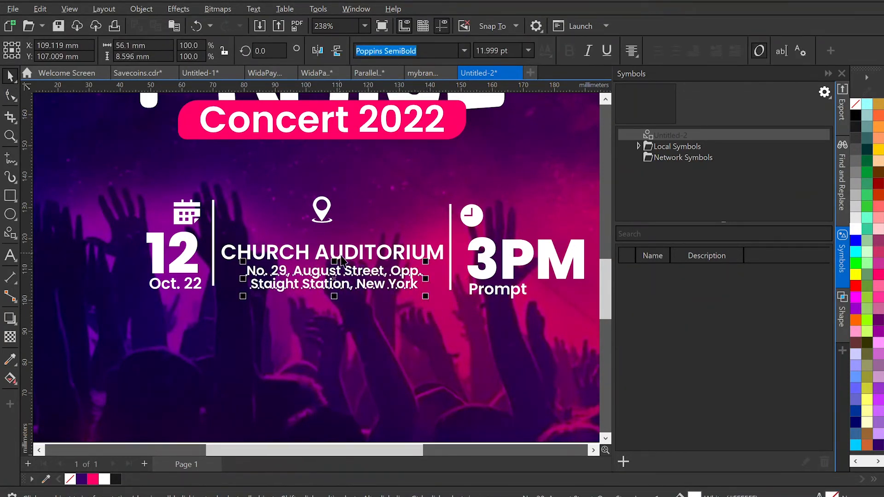
pyautogui.moveTo(342, 260); pyautogui.dragTo(342, 252)
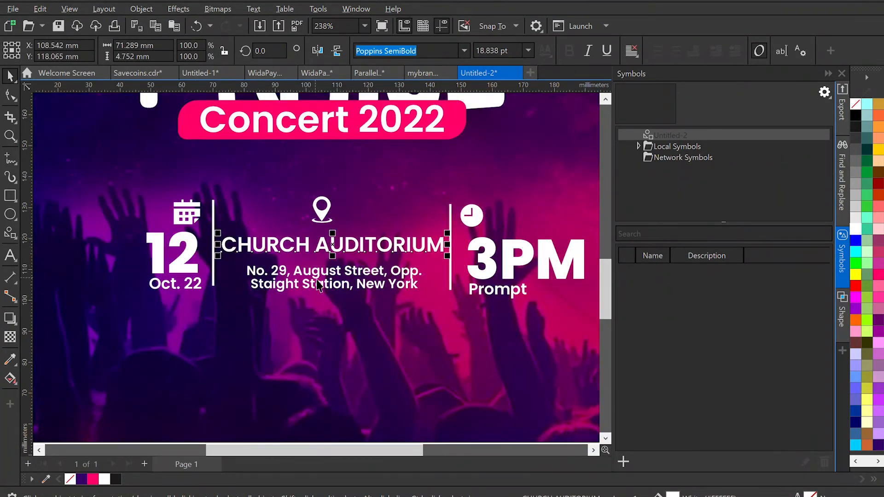
pyautogui.moveTo(310, 286); pyautogui.dragTo(308, 281)
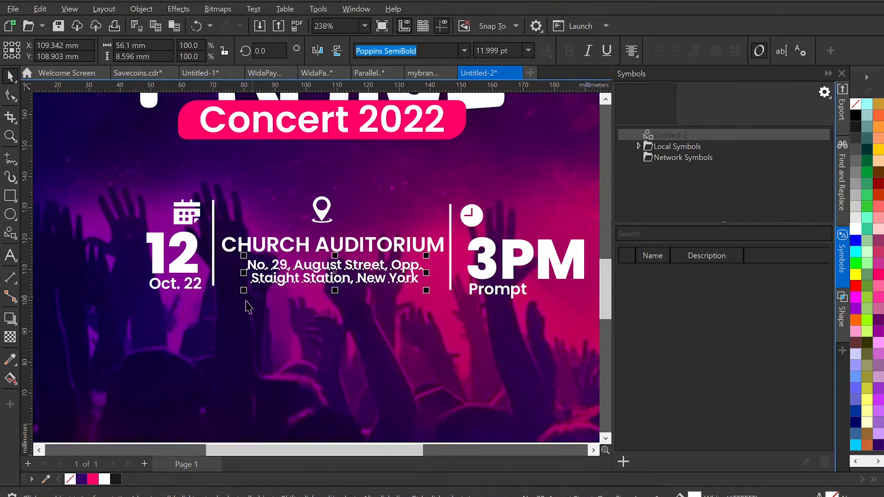
pyautogui.press('Down')
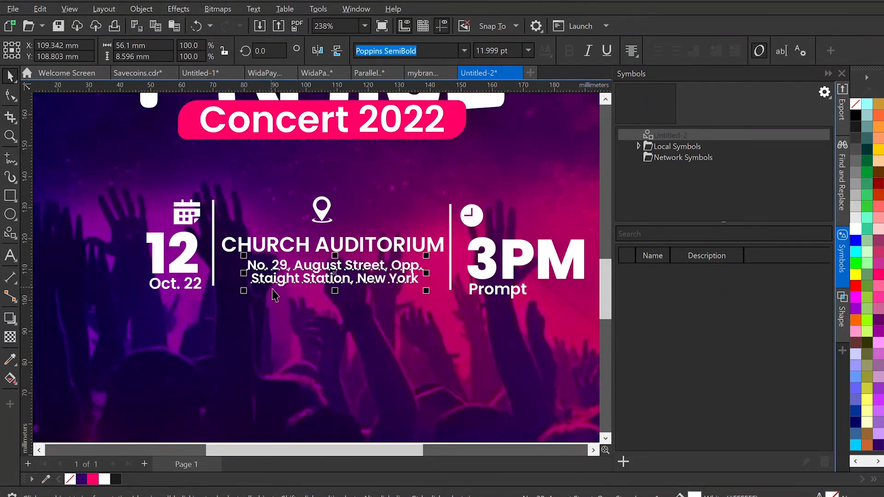
# - Move the date block, with its calendar icon and divider line, slightly left of the venue text
pyautogui.scroll(-2, 232, 245)
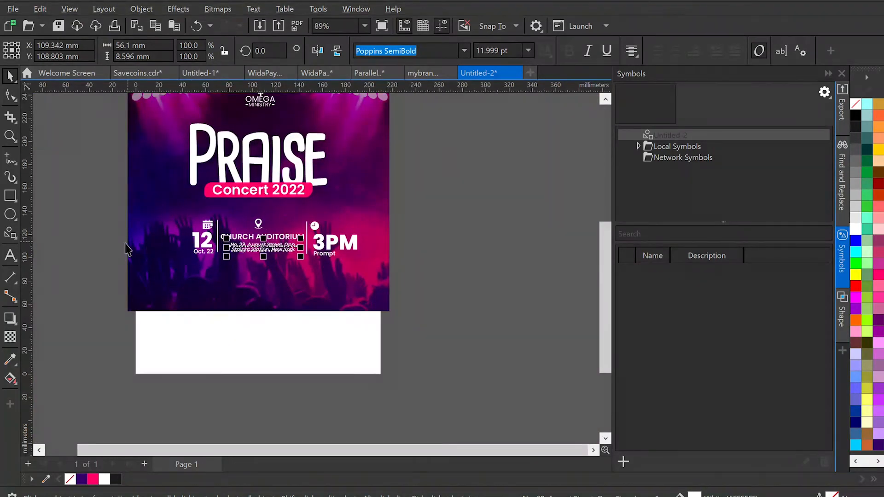
pyautogui.moveTo(92, 226); pyautogui.dragTo(409, 298)
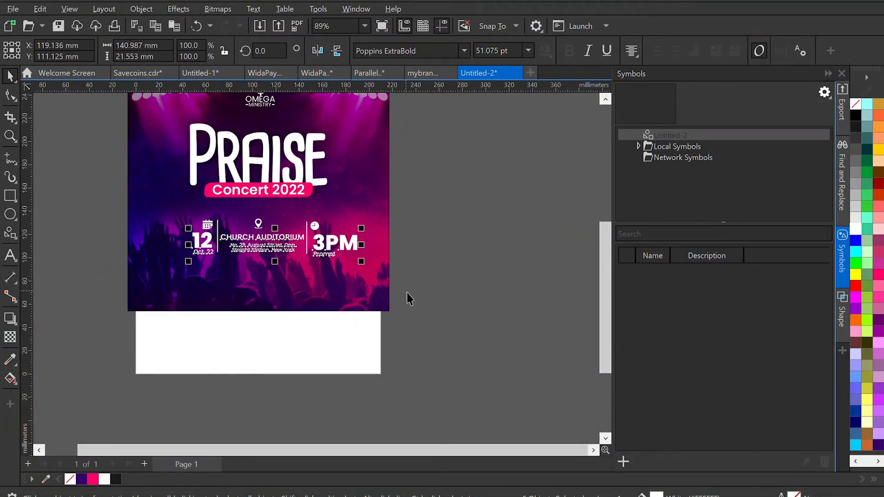
pyautogui.click(415, 233)
pyautogui.moveTo(422, 215); pyautogui.dragTo(396, 239)
pyautogui.moveTo(118, 215); pyautogui.dragTo(234, 288)
pyautogui.moveTo(202, 240); pyautogui.dragTo(196, 246)
# - Shift the time block, with its clock icon and divider line, slightly right of the venue text
pyautogui.moveTo(424, 203); pyautogui.dragTo(305, 278)
pyautogui.moveTo(333, 249); pyautogui.dragTo(355, 256)
pyautogui.moveTo(429, 205); pyautogui.dragTo(303, 286)
pyautogui.press('Right')
pyautogui.press('Right')
pyautogui.press('Right')
pyautogui.press('Right')
pyautogui.press('Right')
pyautogui.press('Right')
pyautogui.press('Right')
pyautogui.press('Right')
pyautogui.press('Right')
pyautogui.press('Right')
pyautogui.press('Right')
pyautogui.press('Right')
pyautogui.press('Right')
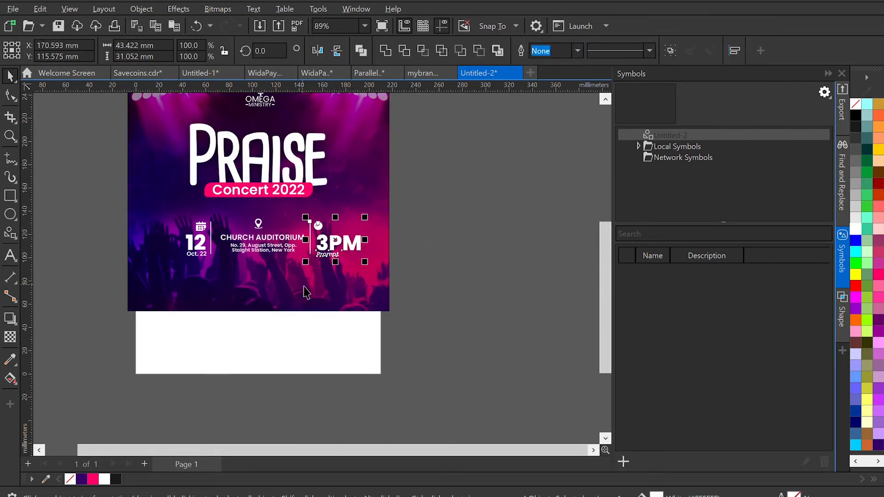
# - Nudge the "3PM" and "Prompt" texts left toward their divider and left-align them with the clock icon
pyautogui.moveTo(416, 233); pyautogui.dragTo(304, 278)
pyautogui.press('Left')
pyautogui.press('Left')
pyautogui.press('Left')
pyautogui.press('Left')
pyautogui.press('Left')
pyautogui.press('Left')
pyautogui.press('Left')
pyautogui.press('Left')
pyautogui.press('Left')
pyautogui.press('Left')
pyautogui.press('Left')
pyautogui.press('Left')
pyautogui.press('Left')
pyautogui.press('Left')
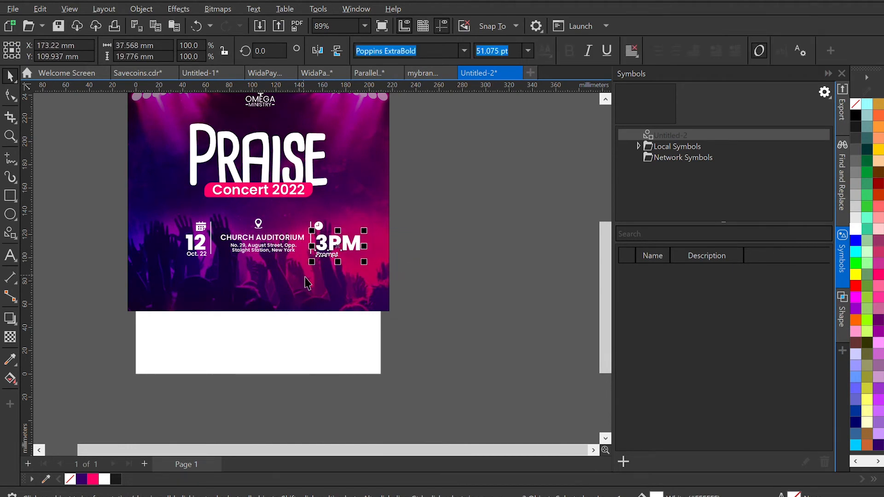
pyautogui.keyDown('shift'); pyautogui.click(320, 227); pyautogui.keyUp('shift')
pyautogui.press('l')
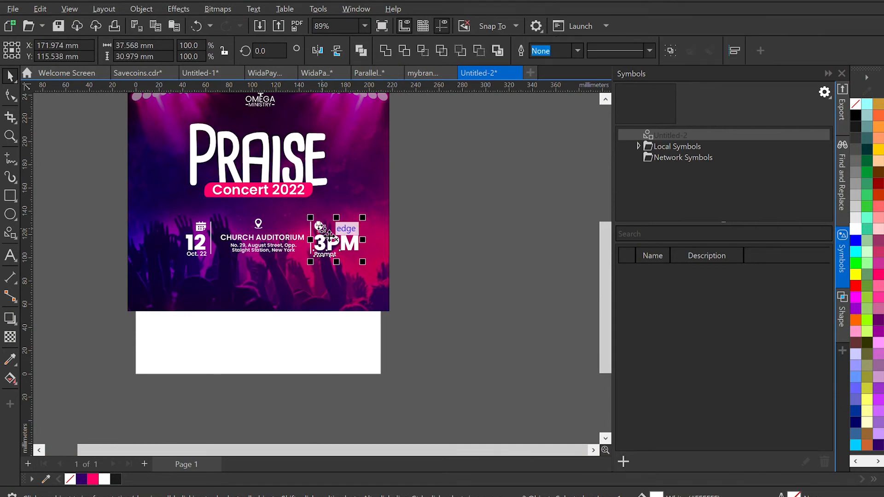
# - Center the "CHURCH AUDITORIUM" and address texts horizontally on the location icon
pyautogui.click(244, 239)
pyautogui.keyDown('shift'); pyautogui.click(244, 248); pyautogui.keyUp('shift')
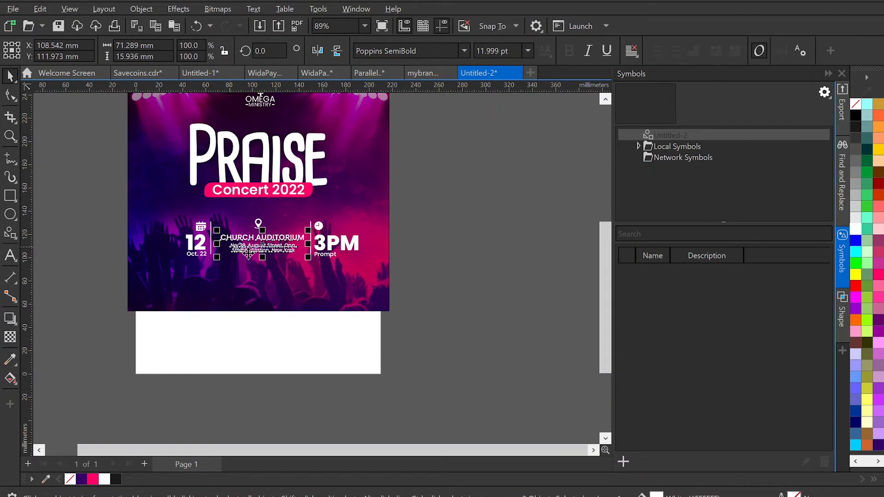
pyautogui.keyDown('shift'); pyautogui.click(260, 224); pyautogui.keyUp('shift')
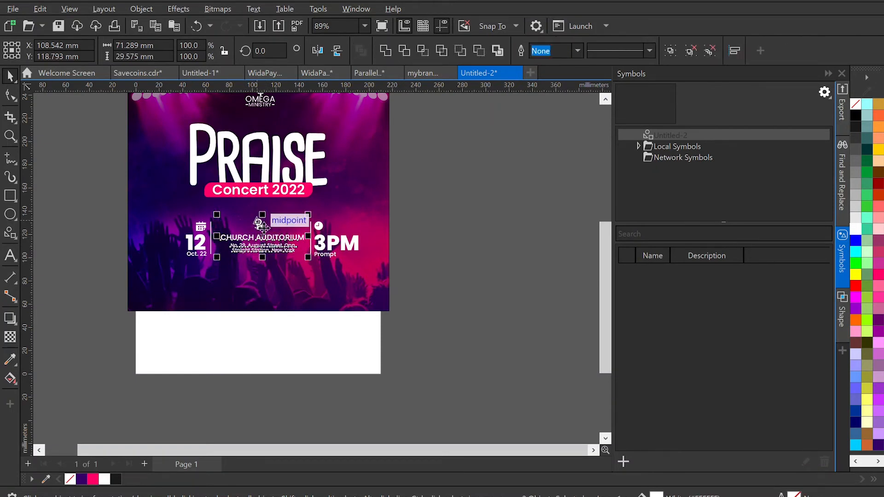
pyautogui.press('c')
pyautogui.click(462, 233)
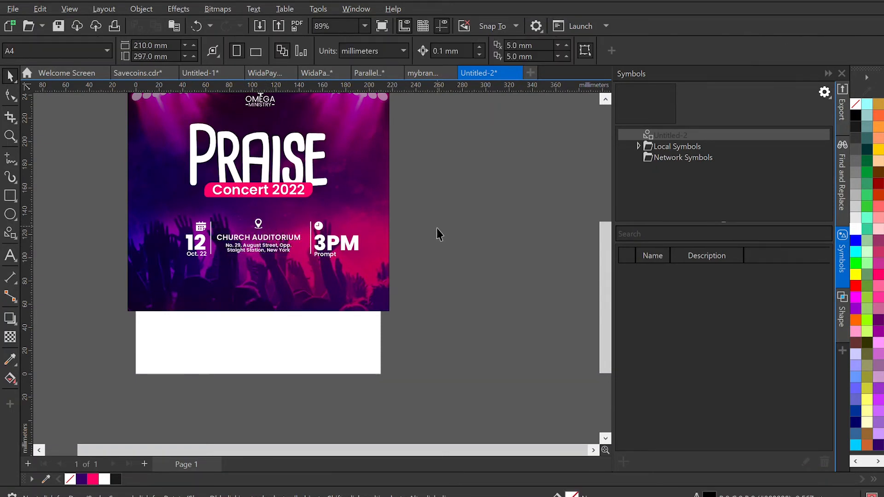
# - Nudge the date block, with its calendar icon and divider, left to widen the gap before "CHURCH AUDITORIUM"
pyautogui.moveTo(84, 206); pyautogui.dragTo(224, 295)
pyautogui.press('Left')
pyautogui.press('Left')
pyautogui.press('Left')
pyautogui.press('Left')
pyautogui.press('Left')
pyautogui.press('Left')
pyautogui.press('Left')
pyautogui.press('Left')
pyautogui.press('Left')
pyautogui.press('Left')
pyautogui.press('Left')
pyautogui.press('Left')
pyautogui.press('Left')
pyautogui.press('Left')
pyautogui.press('Left')
pyautogui.press('Left')
pyautogui.press('Left')
pyautogui.press('Left')
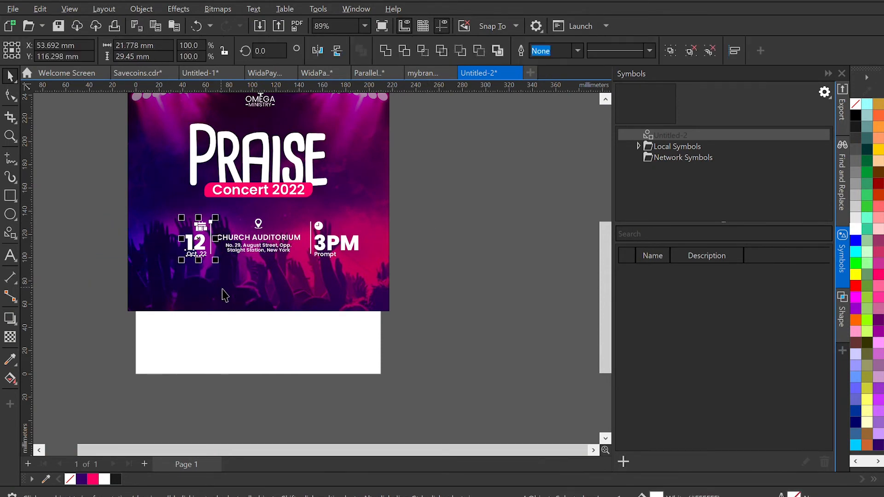
pyautogui.click(422, 263)
pyautogui.moveTo(74, 193); pyautogui.dragTo(228, 290)
pyautogui.press('Left')
pyautogui.press('Left')
pyautogui.press('Left')
pyautogui.press('Left')
pyautogui.press('Left')
pyautogui.press('Left')
pyautogui.press('Left')
pyautogui.press('Left')
pyautogui.press('Left')
pyautogui.press('Left')
pyautogui.press('Left')
pyautogui.press('Left')
# - Group all the date, venue and time elements and center the group horizontally on the flyer background
pyautogui.click(88, 183)
pyautogui.moveTo(89, 183); pyautogui.dragTo(398, 288)
pyautogui.keyDown('shift'); pyautogui.click(366, 288); pyautogui.keyUp('shift')
pyautogui.press('c')
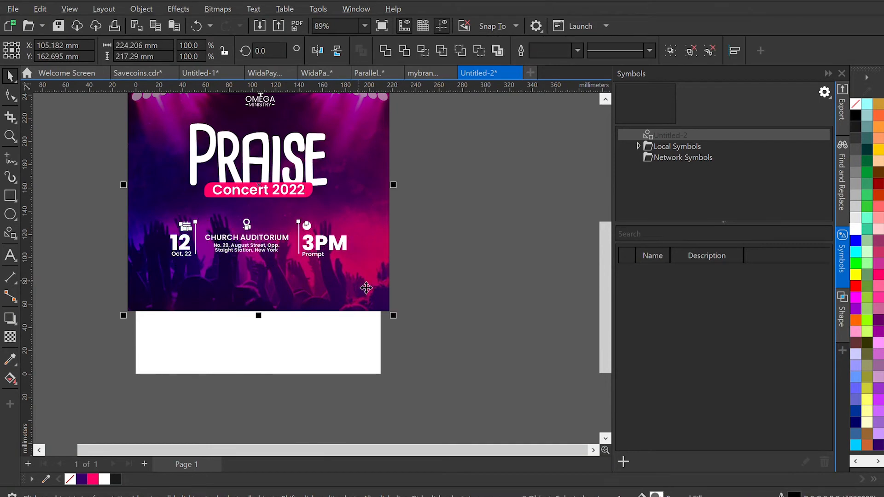
pyautogui.click(454, 263)
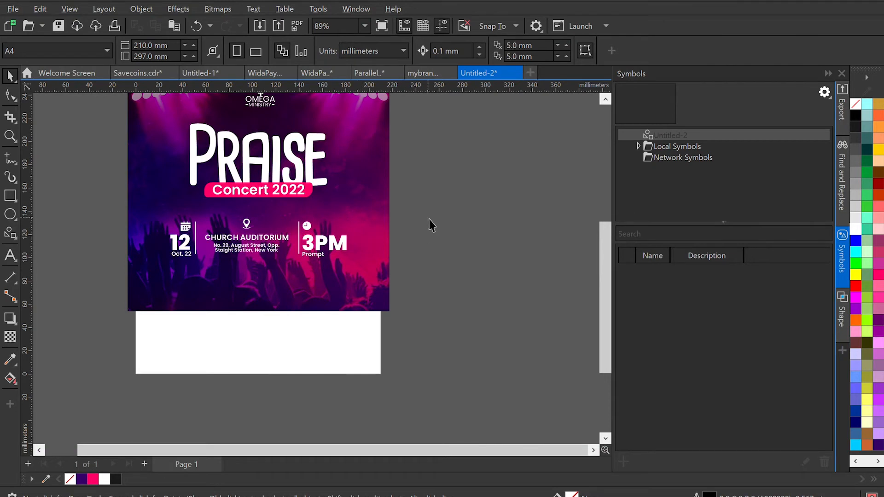
# - Nudge the grouped event details slightly up toward the "Concert 2022" banner
pyautogui.moveTo(418, 212); pyautogui.dragTo(79, 278)
pyautogui.press('Up')
pyautogui.press('Up')
pyautogui.press('Up')
pyautogui.press('Up')
pyautogui.press('Up')
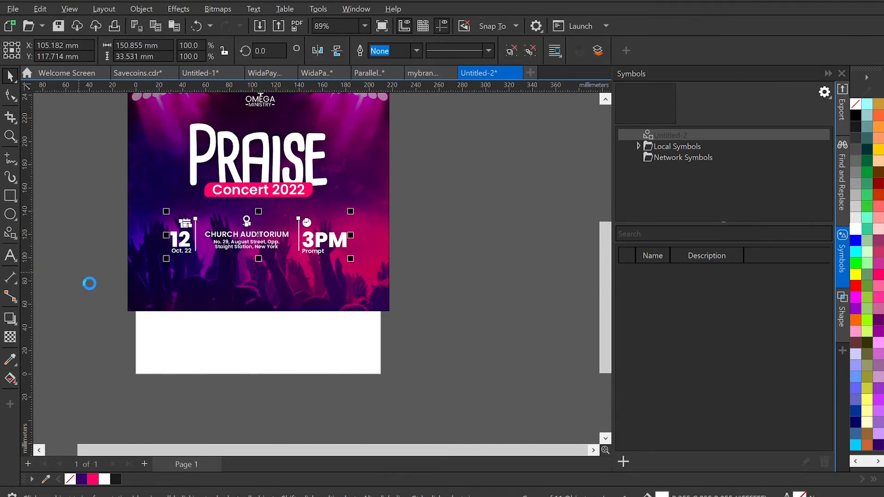
# - Nudge the grouped event details up about 8 mm, closer to the "Concert 2022" banner
pyautogui.press('Up')
pyautogui.press('Up')
pyautogui.press('Up')
pyautogui.press('Up')
pyautogui.press('Up')
pyautogui.press('Up')
pyautogui.press('Up')
pyautogui.press('Up')
pyautogui.press('Up')
pyautogui.press('Up')
pyautogui.press('Up')
pyautogui.press('Up')
pyautogui.press('Up')
pyautogui.press('Up')
pyautogui.press('Up')
pyautogui.press('Up')
pyautogui.press('Up')
pyautogui.press('Up')
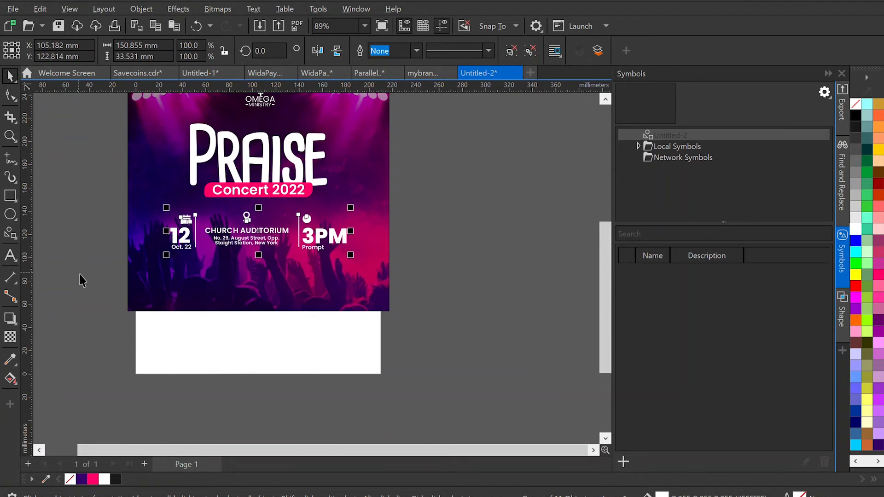
pyautogui.press('Up')
pyautogui.press('Up')
pyautogui.press('Up')
pyautogui.press('Up')
pyautogui.press('Up')
pyautogui.press('Up')
pyautogui.press('Up')
pyautogui.press('Up')
pyautogui.press('Up')
pyautogui.press('Up')
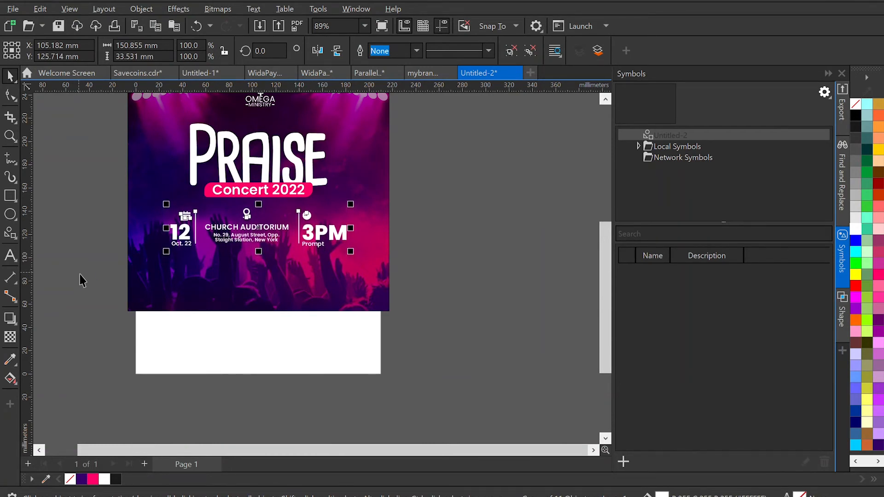
pyautogui.click(84, 228)
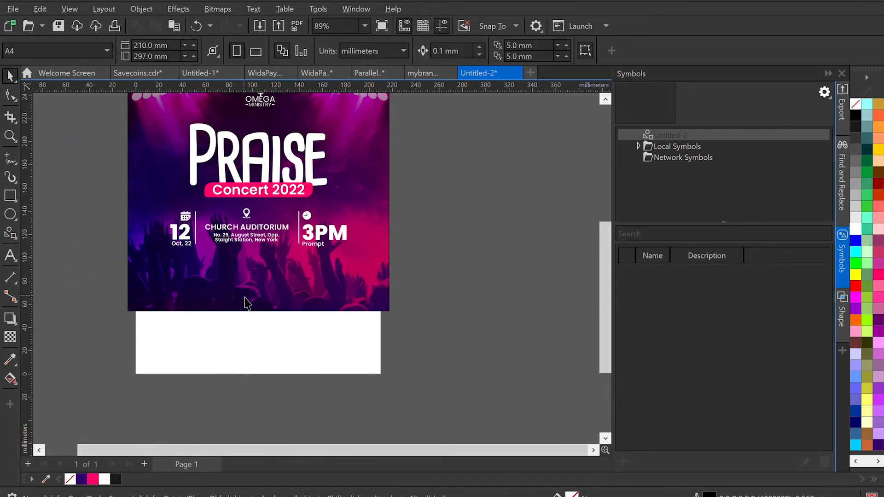
# - Draw a straight horizontal line about 188 mm long beneath the date, venue and time details with the Pen tool
pyautogui.scroll(4, 246, 302)
pyautogui.scroll(-1, 246, 302)
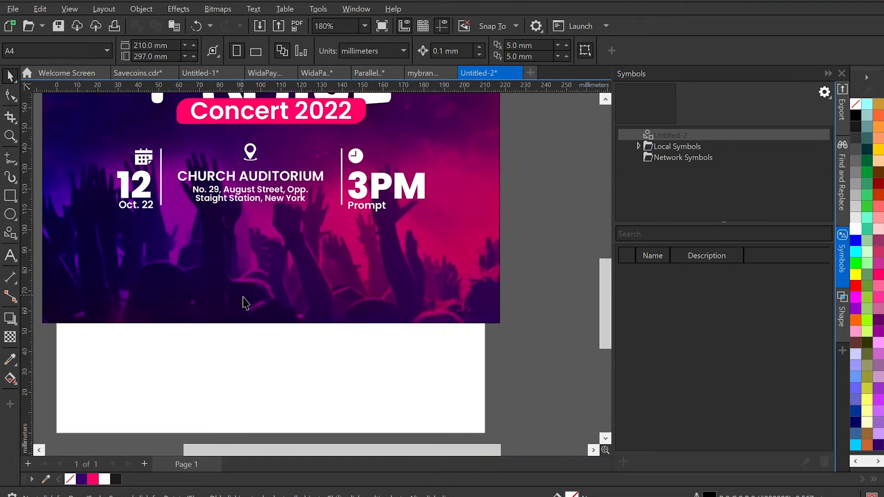
pyautogui.scroll(-1, 246, 302)
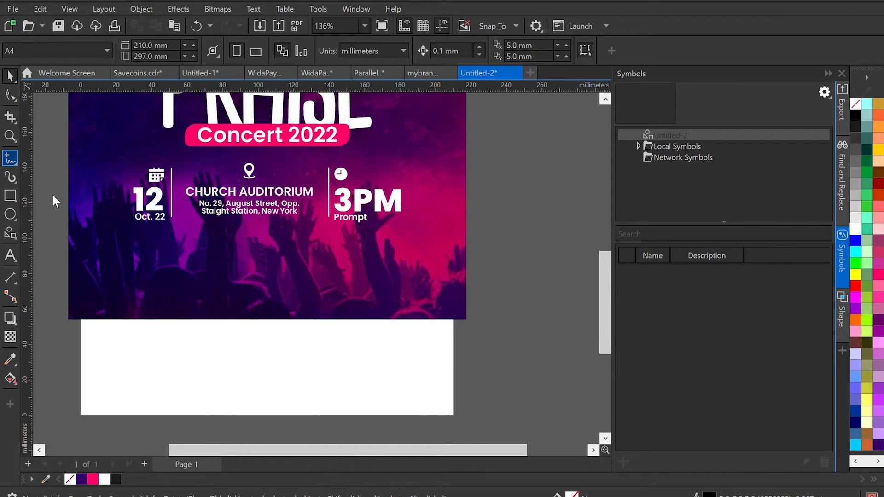
pyautogui.click(94, 227)
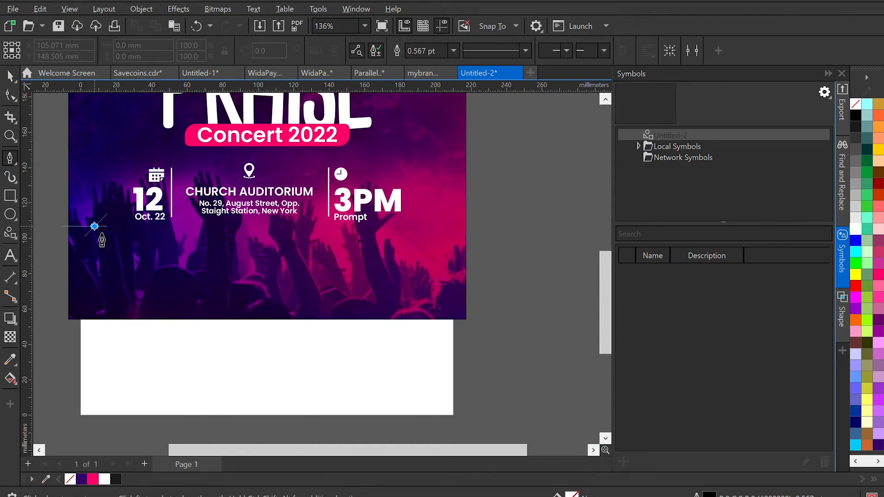
pyautogui.doubleClick(432, 251)
pyautogui.press('space')
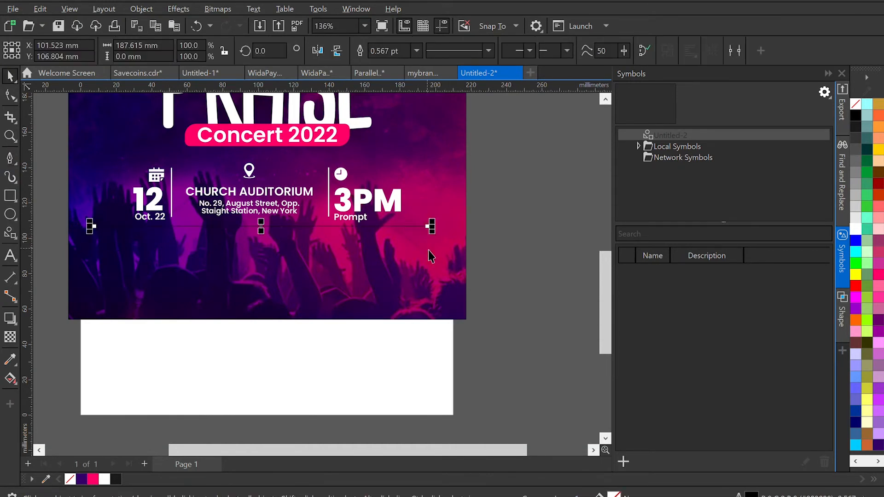
# - Set the horizontal line's outline width to 2 pt and give it a dashed line style
pyautogui.click(418, 51)
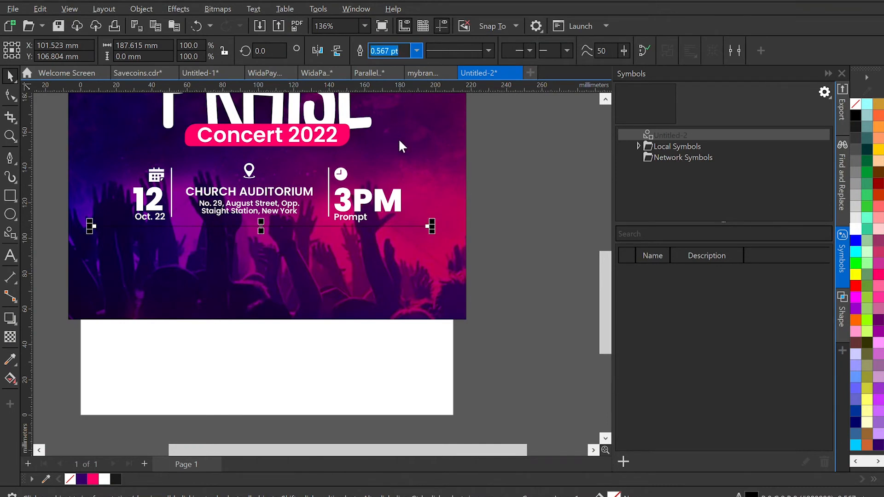
pyautogui.write('3')
pyautogui.press('Return')
pyautogui.click(417, 52)
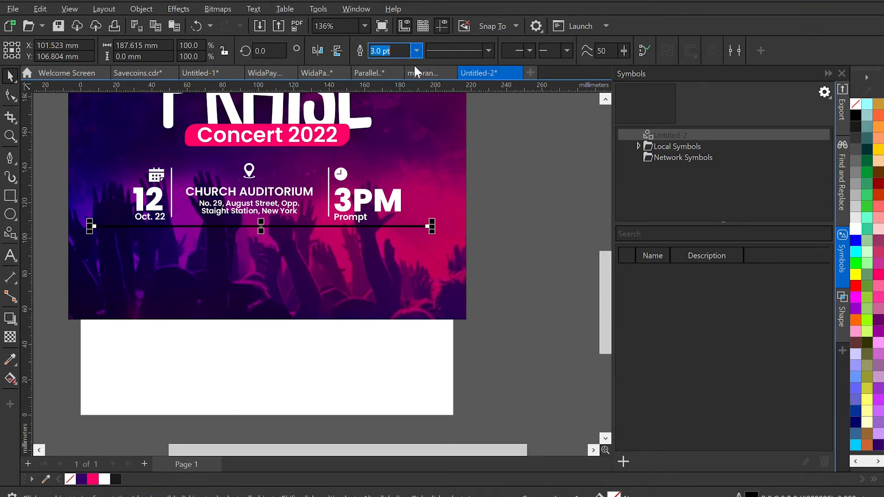
pyautogui.write('2')
pyautogui.press('Return')
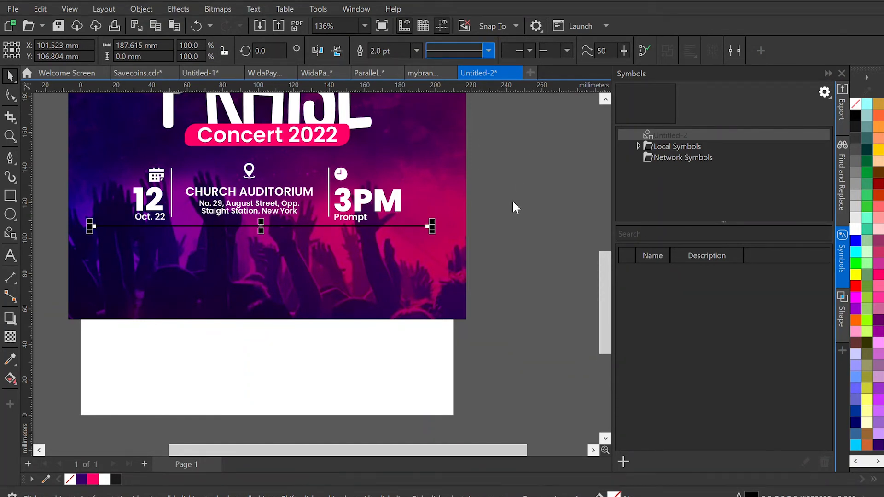
pyautogui.click(472, 77)
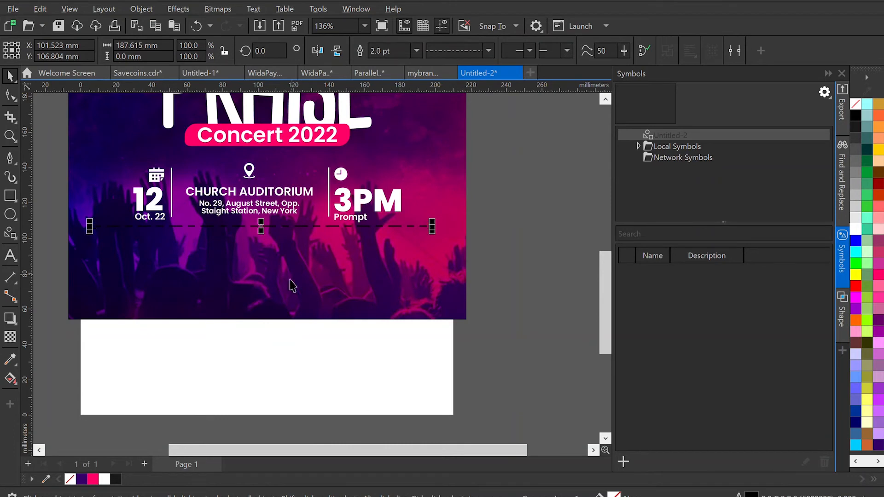
# - Color the dashed line the banner's hot pink and set its outline width to 1.5 pt
pyautogui.rightClick(104, 480)
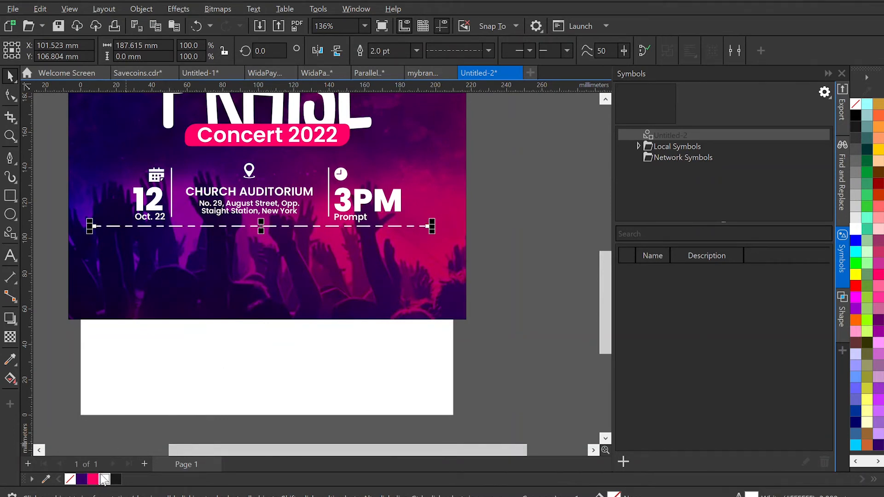
pyautogui.rightClick(95, 481)
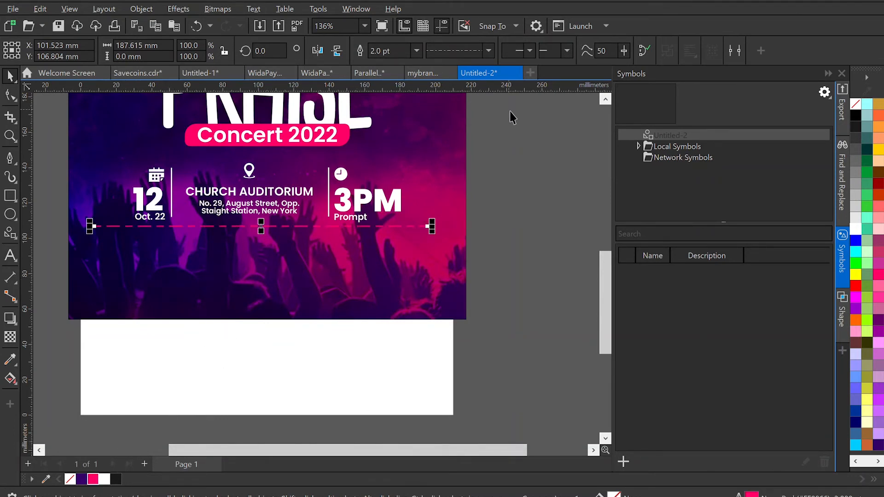
pyautogui.click(410, 50)
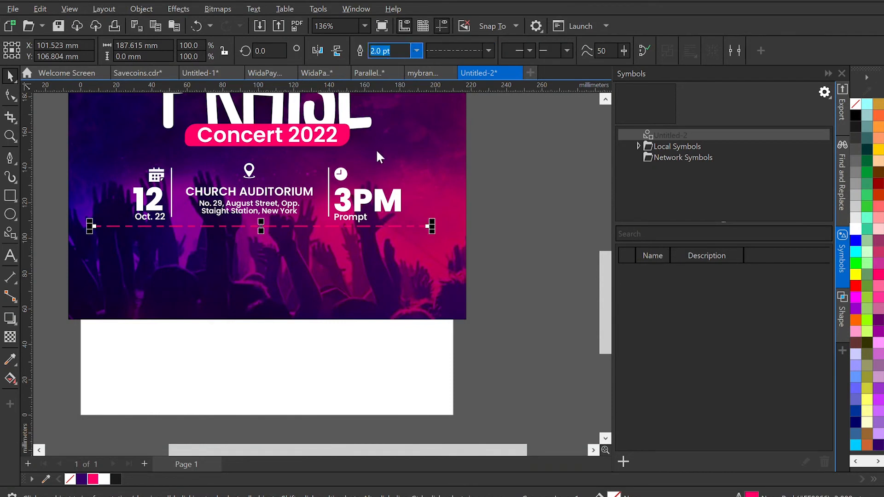
pyautogui.write('1.5')
pyautogui.press('Return')
# - Shorten the dashed line evenly to about 155 mm and move it slightly down from the event details
pyautogui.moveTo(433, 239); pyautogui.dragTo(405, 250)
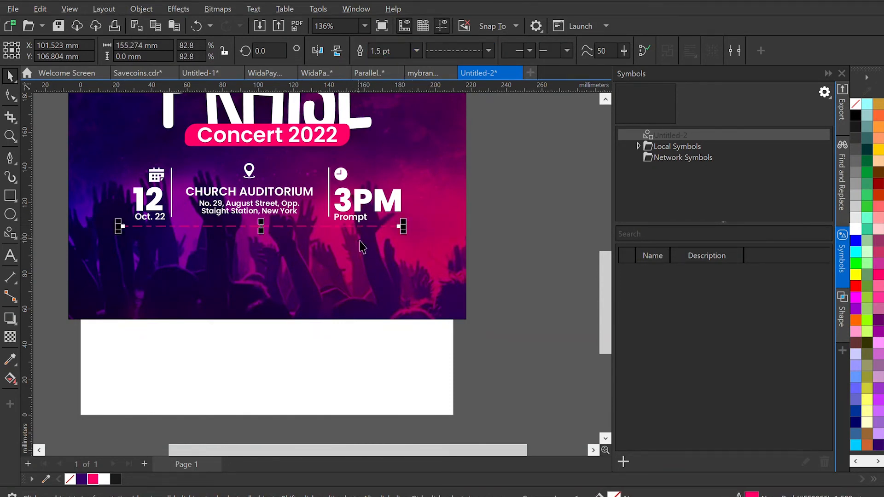
pyautogui.moveTo(355, 228); pyautogui.dragTo(354, 234)
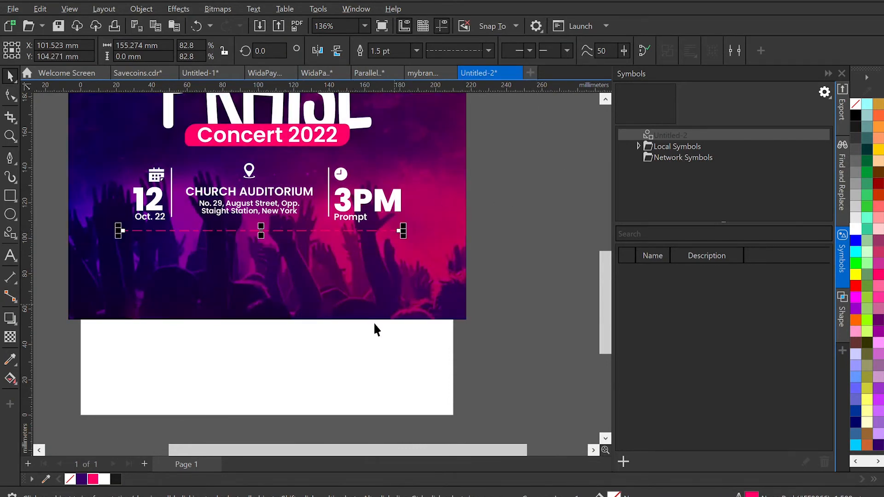
# - Recolor the dashed line's outline a light pink
pyautogui.click(102, 449)
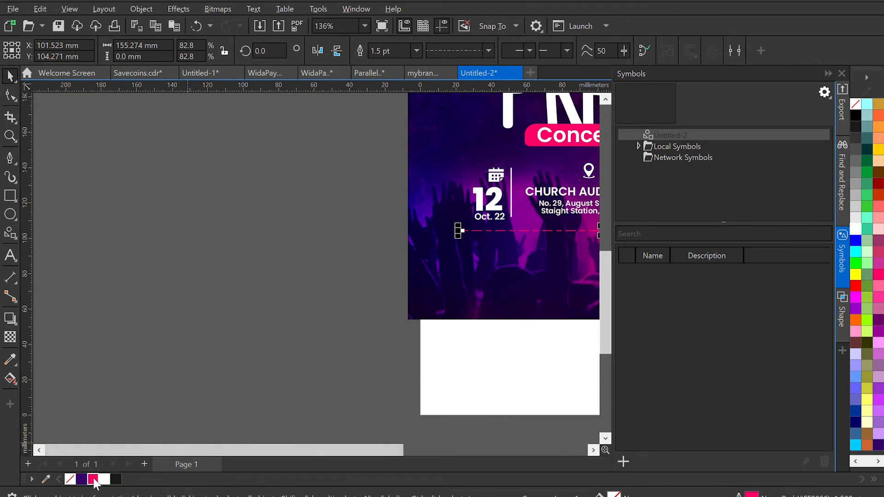
pyautogui.click(101, 452)
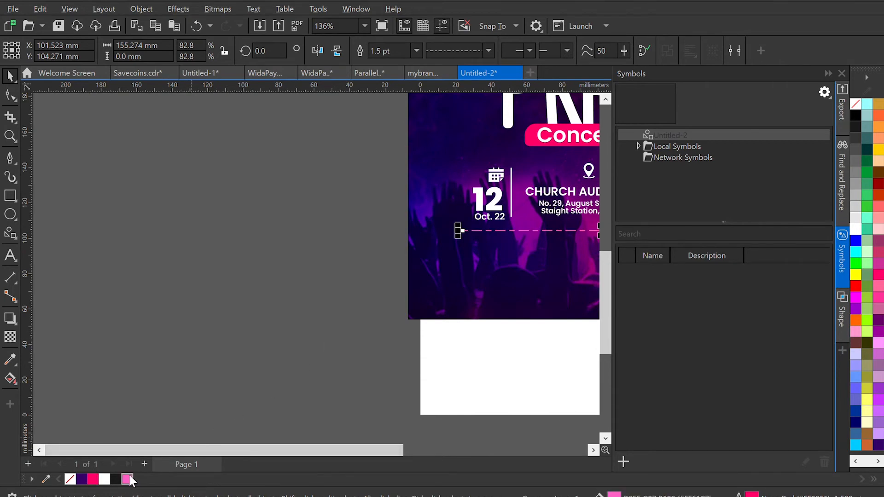
pyautogui.click(257, 326)
pyautogui.scroll(-3, 257, 325)
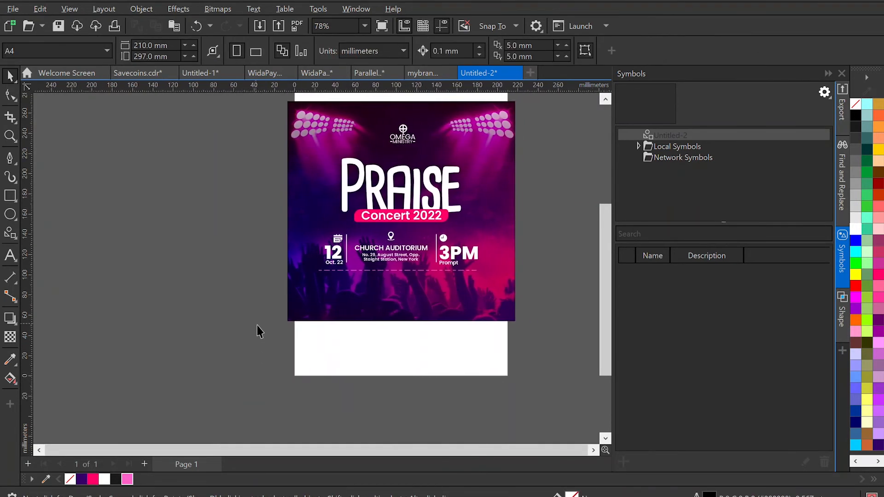
# - Move the "PRAISE" title and "Concert 2022" banner together slightly down toward the event details
pyautogui.scroll(3, 404, 282)
pyautogui.scroll(-3, 404, 283)
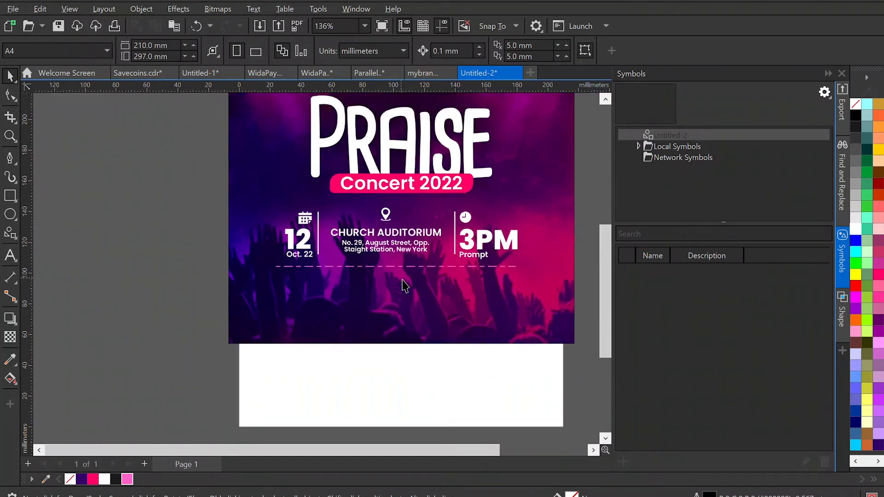
pyautogui.moveTo(256, 135); pyautogui.dragTo(499, 236)
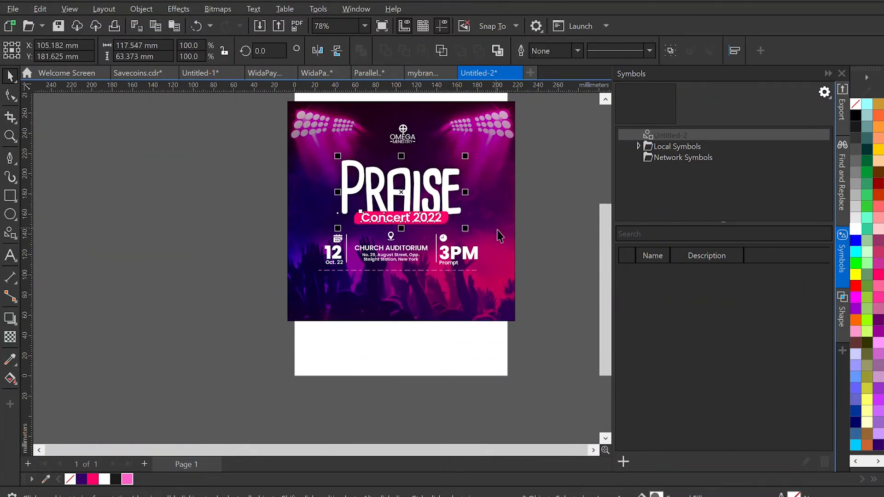
pyautogui.click(540, 251)
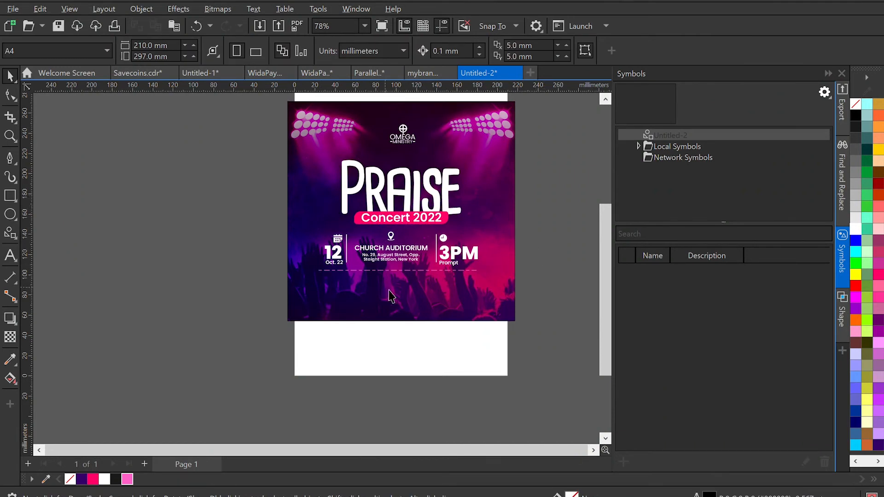
# - Ungroup the date, venue and time details
pyautogui.scroll(4, 400, 313)
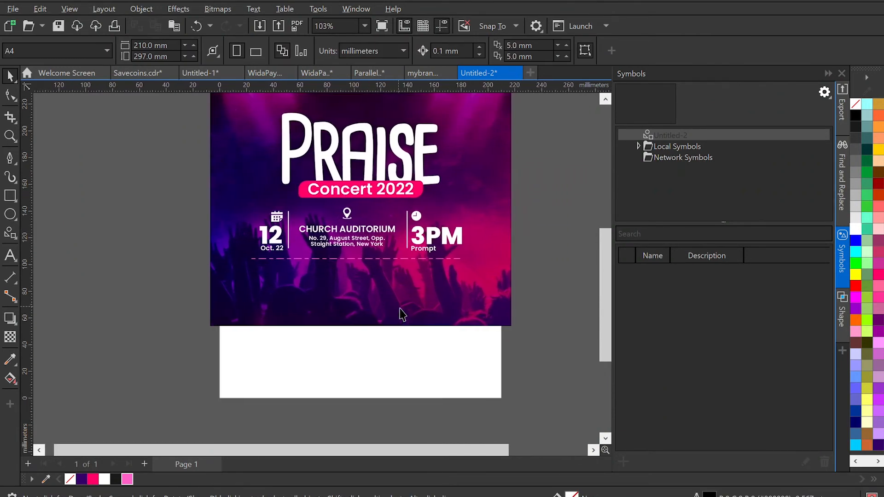
pyautogui.click(362, 237)
pyautogui.click(364, 234)
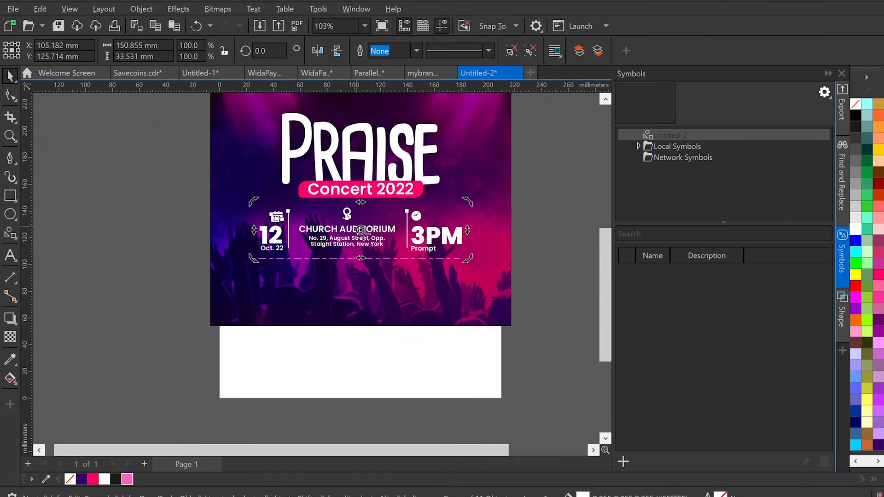
pyautogui.click(514, 55)
pyautogui.click(530, 193)
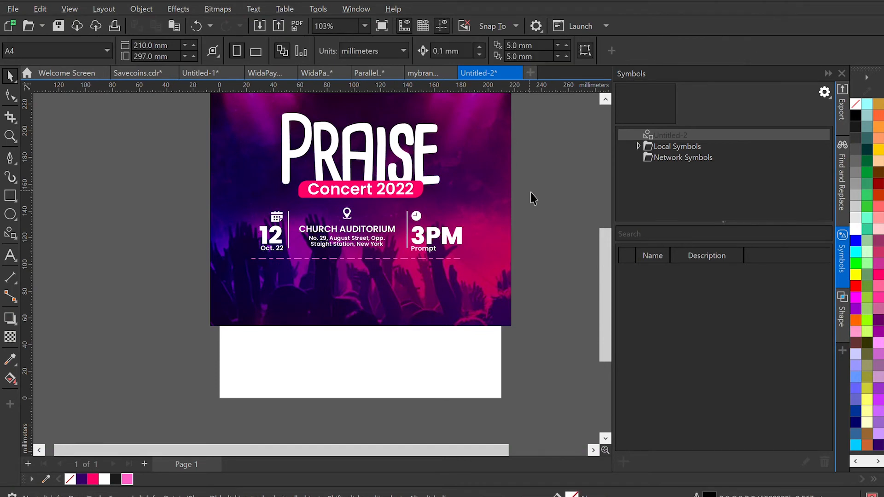
# - Duplicate the "CHURCH AUDITORIUM" text below the dashed line and change the copy's wording to "Ministering"
pyautogui.click(332, 239)
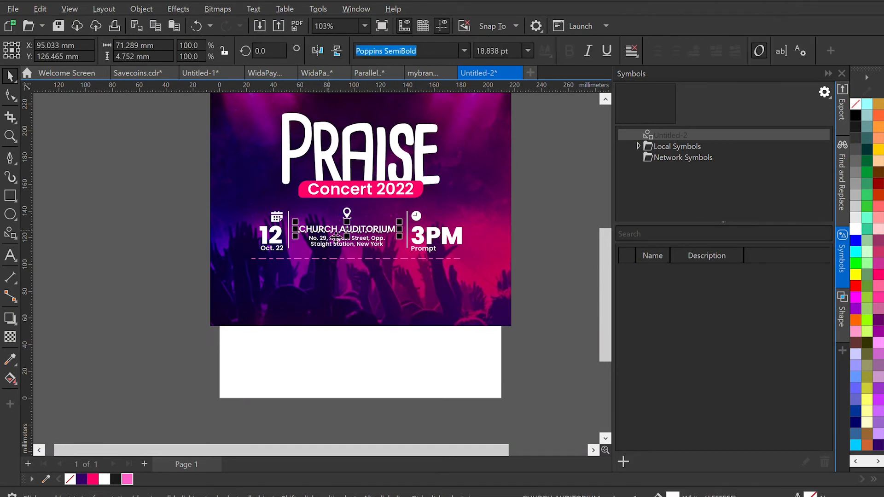
pyautogui.moveTo(336, 237); pyautogui.dragTo(352, 271)
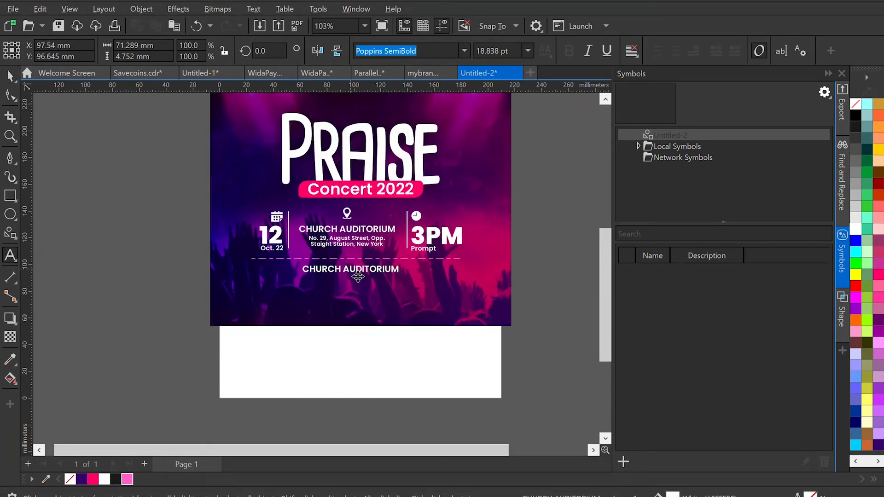
pyautogui.hotkey('ctrl', 'a')
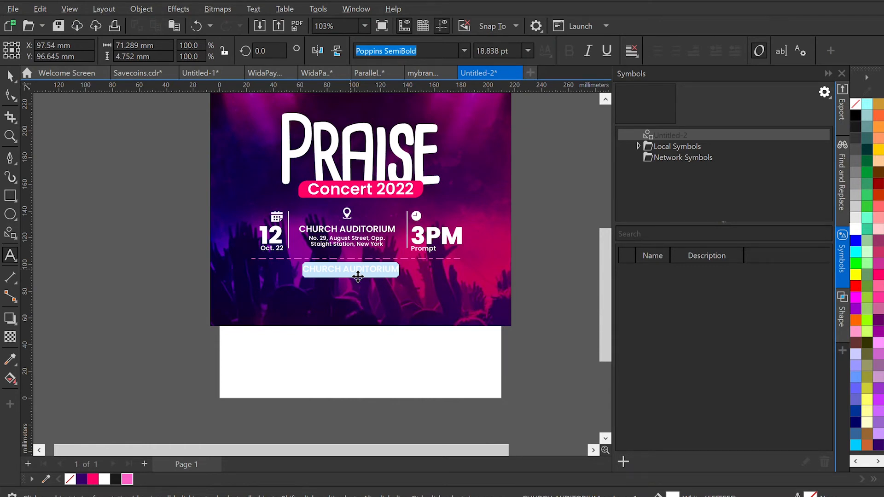
pyautogui.write('Ministering')
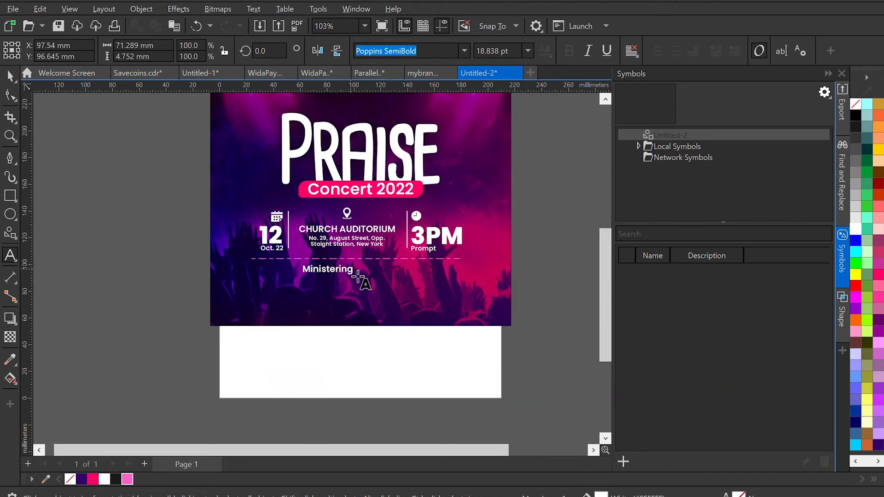
# - Center the "Ministering" text horizontally on the flyer background and scale it down to about 15.6 pt
pyautogui.hotkey('ctrl', 'space')
pyautogui.click(381, 278)
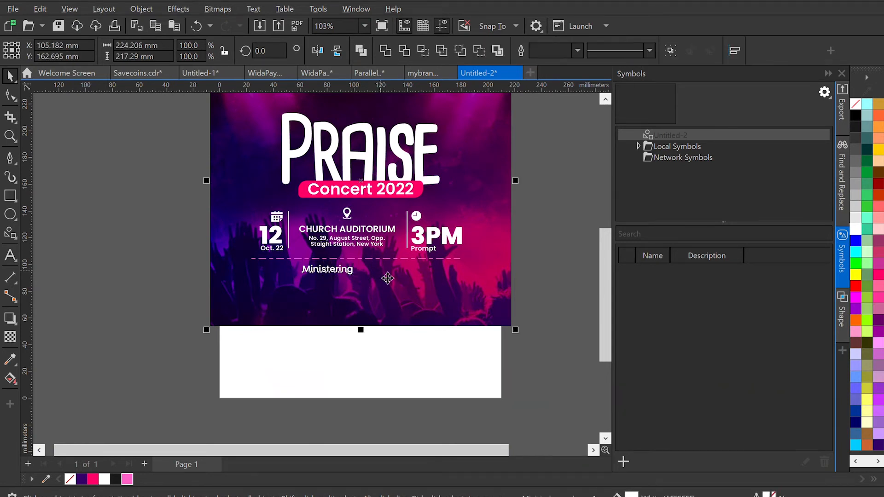
pyautogui.press('c')
pyautogui.click(151, 281)
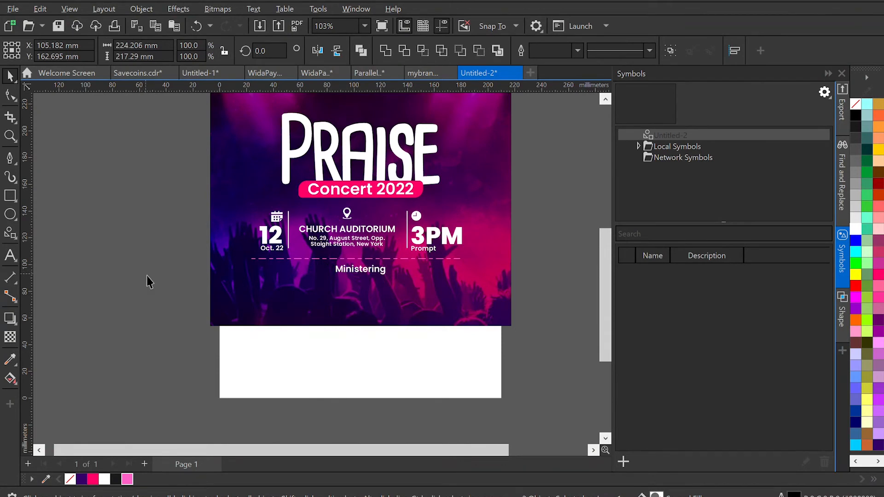
pyautogui.click(367, 281)
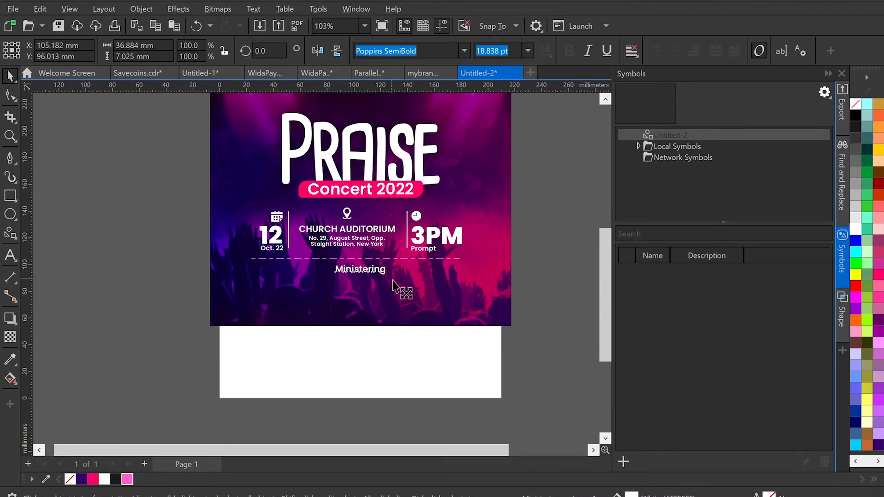
pyautogui.click(166, 280)
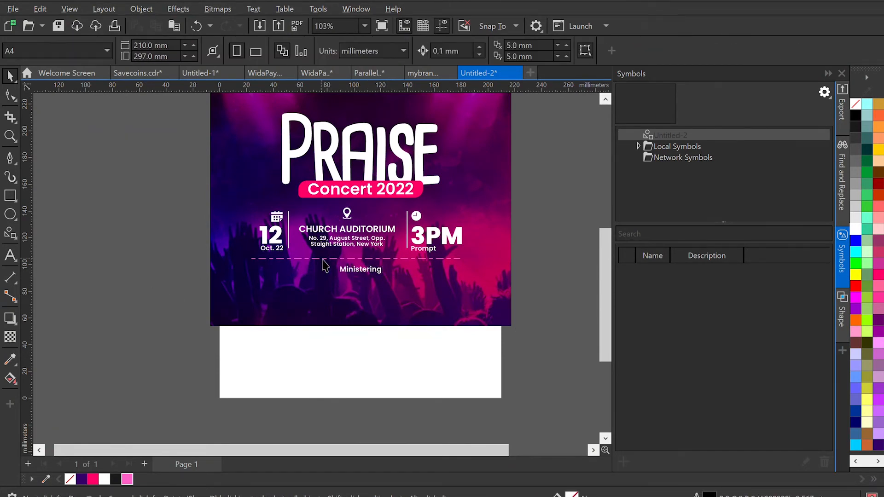
# - Duplicate the "Ministering" text below the start of the dashed line and change the copy's wording to "Glorious Voices"
pyautogui.click(356, 278)
pyautogui.moveTo(359, 276); pyautogui.dragTo(276, 284)
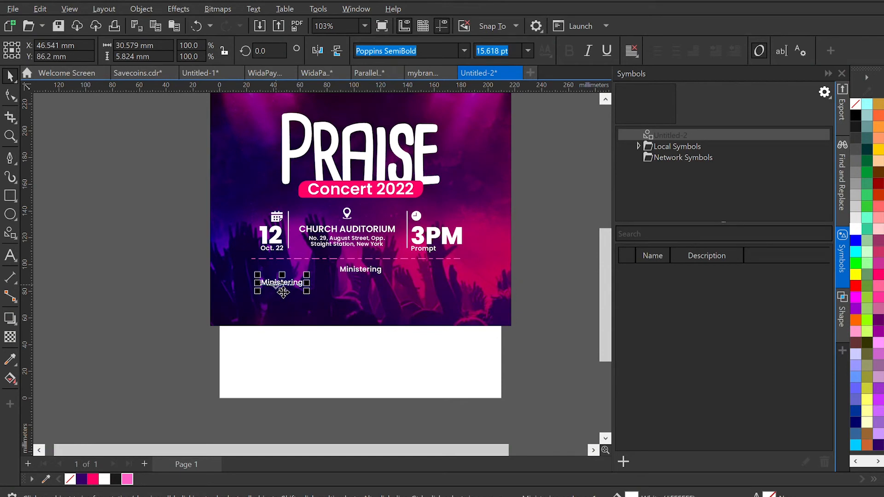
pyautogui.doubleClick(283, 292)
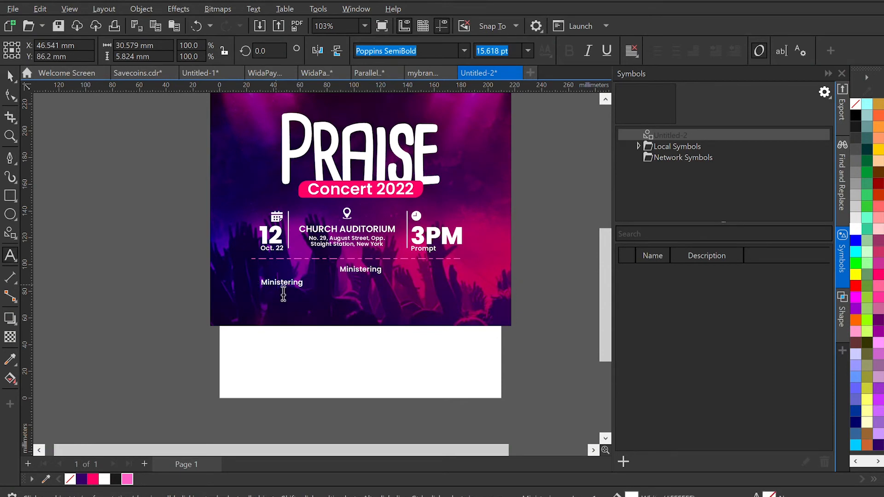
pyautogui.hotkey('ctrl', 'a')
pyautogui.write('Glo')
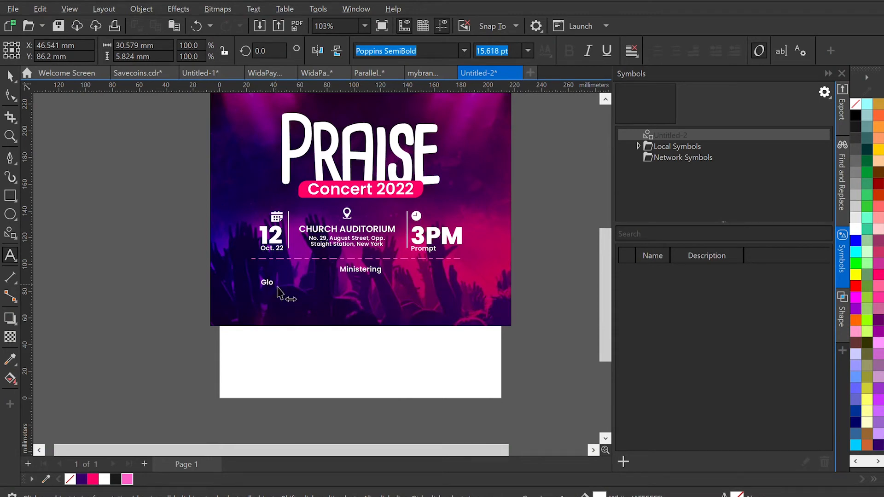
pyautogui.write('rious Voices')
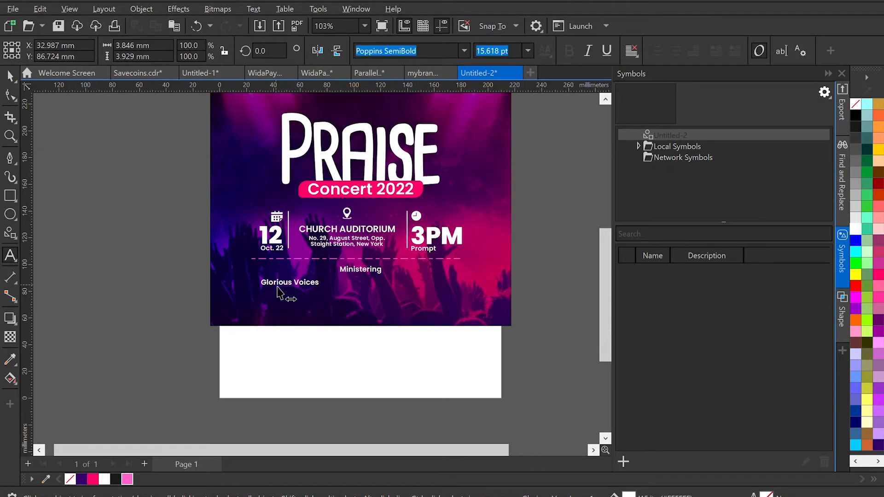
pyautogui.moveTo(277, 287); pyautogui.dragTo(266, 282)
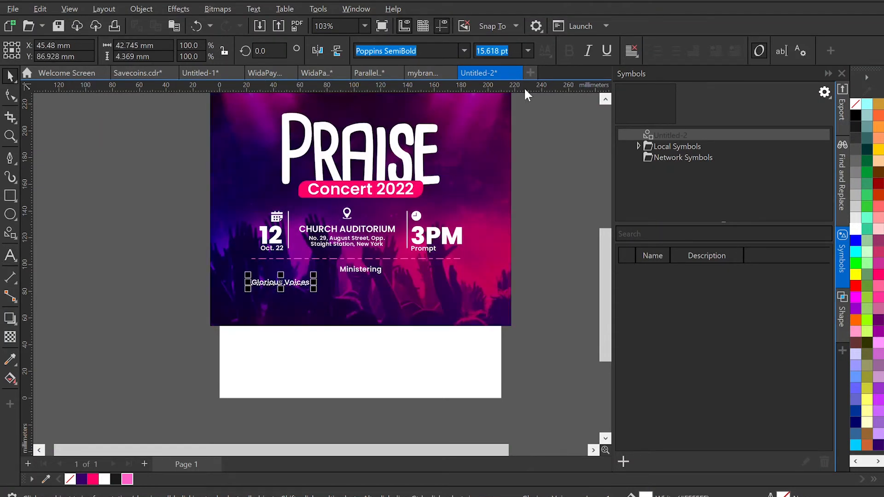
# - Change the font of the "Glorious Voices" text to Poppins
pyautogui.click(466, 51)
pyautogui.click(449, 138)
pyautogui.click(168, 283)
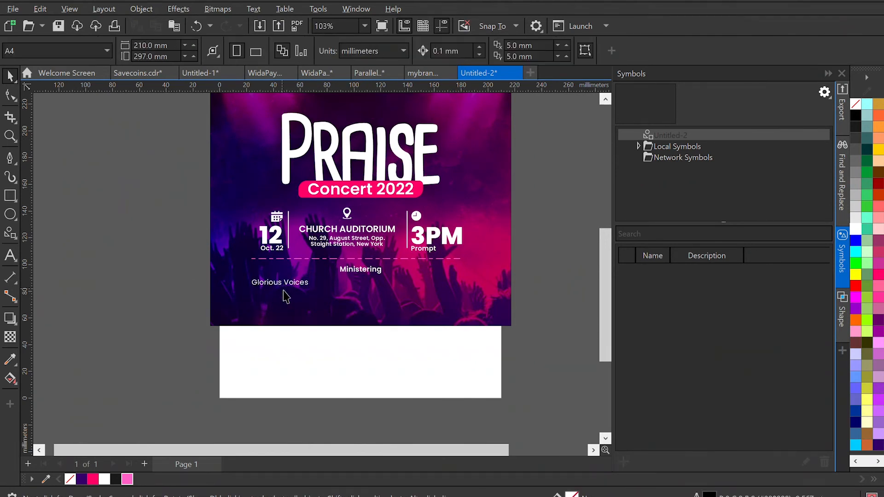
# - Duplicate "Glorious Voices" beneath "Ministering" and center the copy horizontally on the flyer background
pyautogui.scroll(3, 282, 296)
pyautogui.click(285, 282)
pyautogui.moveTo(285, 285); pyautogui.dragTo(435, 276)
pyautogui.keyDown('shift'); pyautogui.click(503, 290); pyautogui.keyUp('shift')
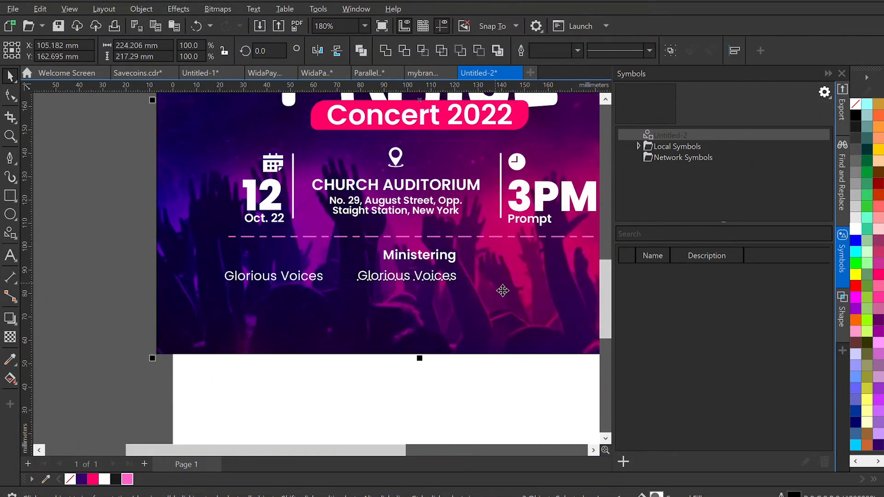
pyautogui.press('c')
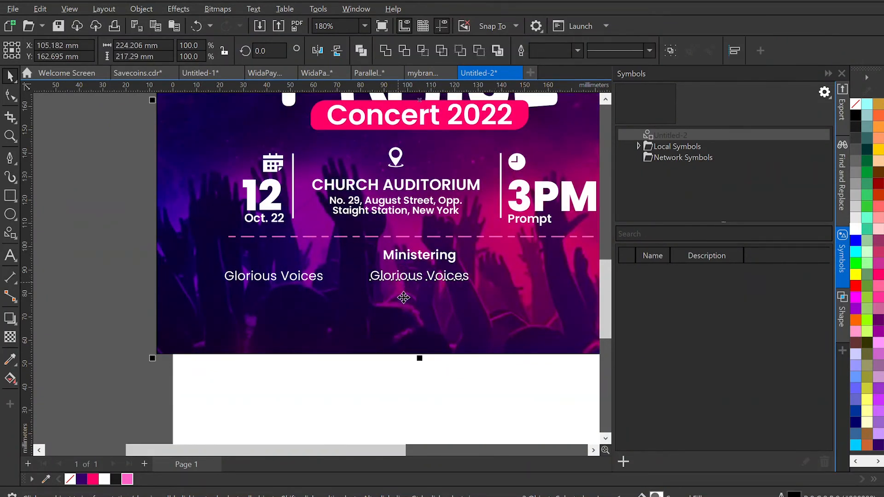
pyautogui.click(446, 412)
# - Change the centered copy's wording to "The Expendible" and center it horizontally on the flyer background again
pyautogui.doubleClick(423, 288)
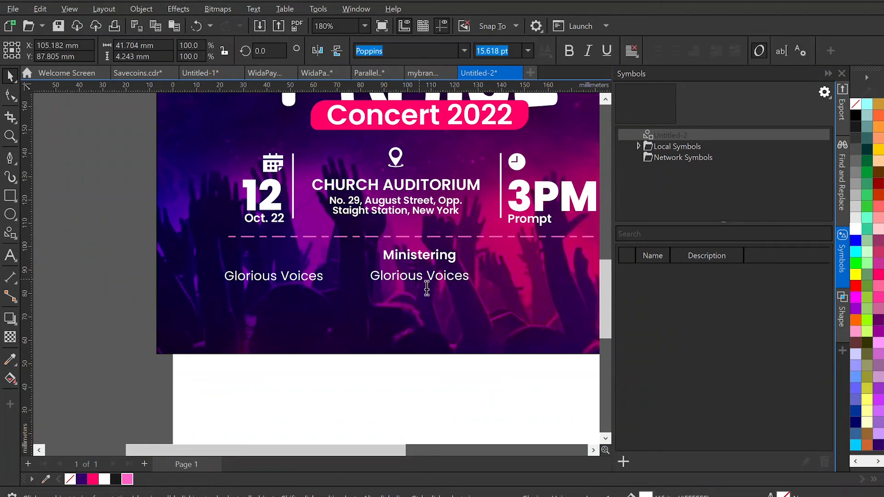
pyautogui.hotkey('ctrl', 'a')
pyautogui.write('The')
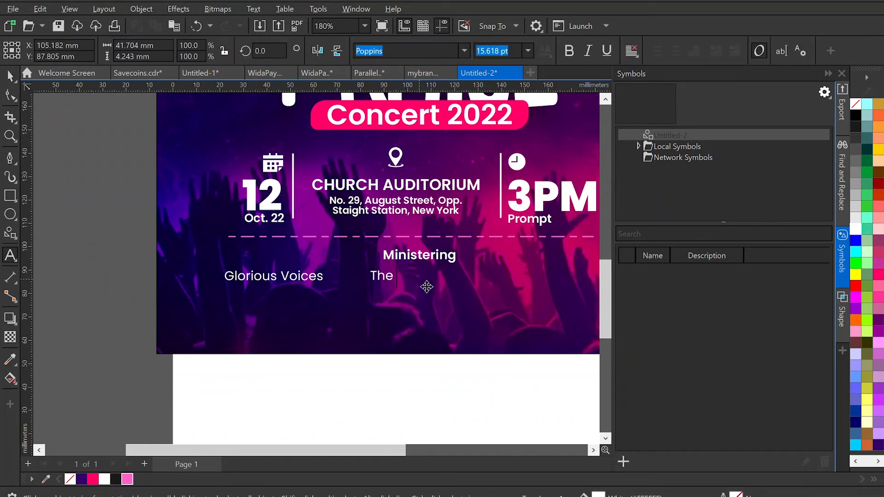
pyautogui.write(' Expendible')
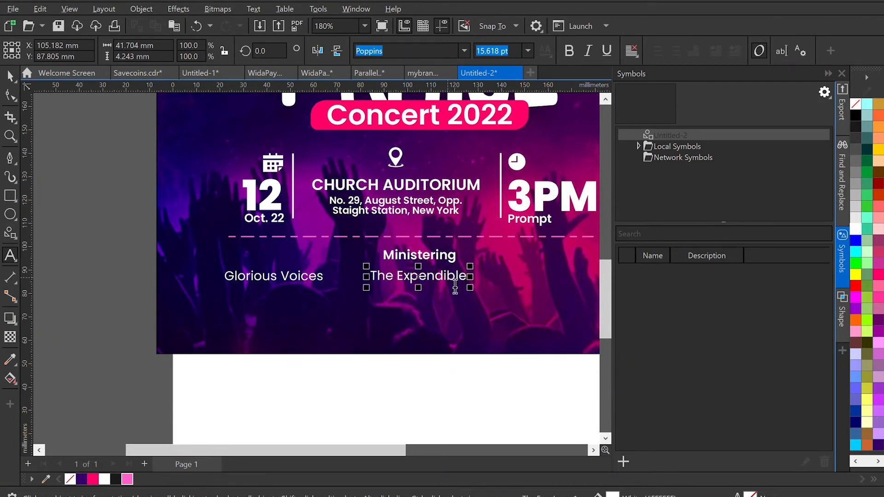
pyautogui.hotkey('ctrl', 'space')
pyautogui.click(451, 311)
pyautogui.press('c')
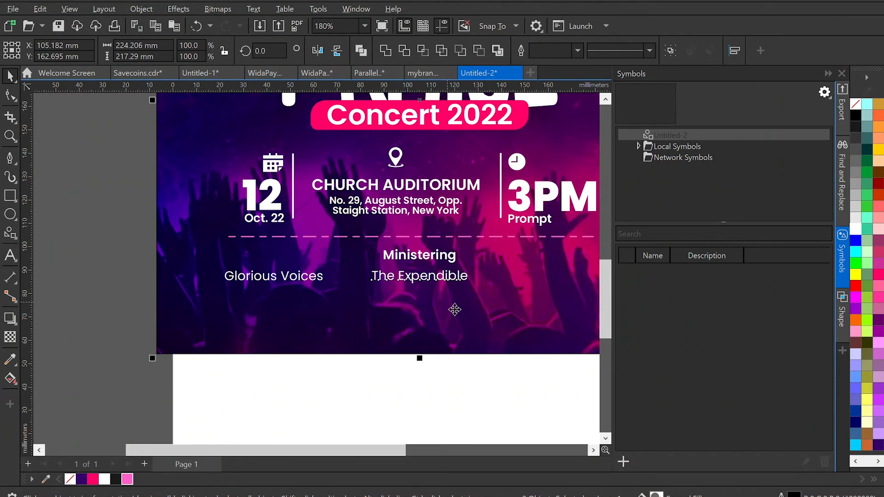
pyautogui.hscroll(3, 455, 309)
pyautogui.click(397, 388)
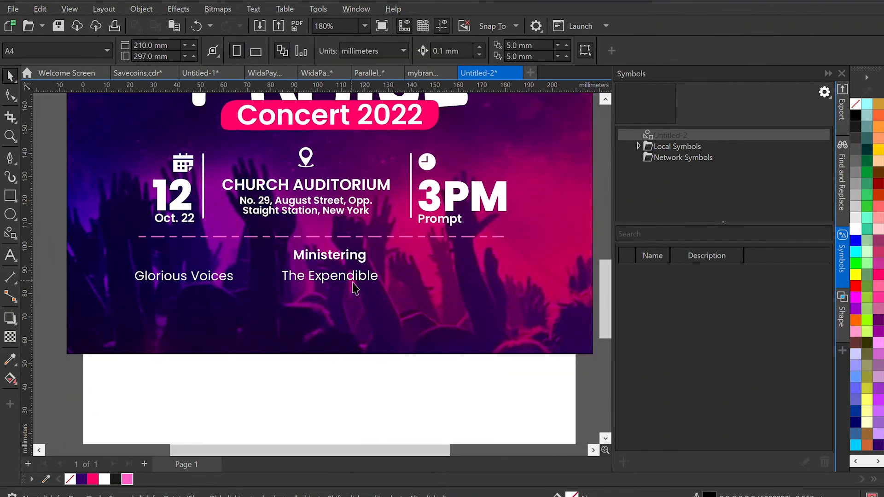
pyautogui.click(345, 256)
pyautogui.keyDown('shift'); pyautogui.click(441, 282); pyautogui.keyUp('shift')
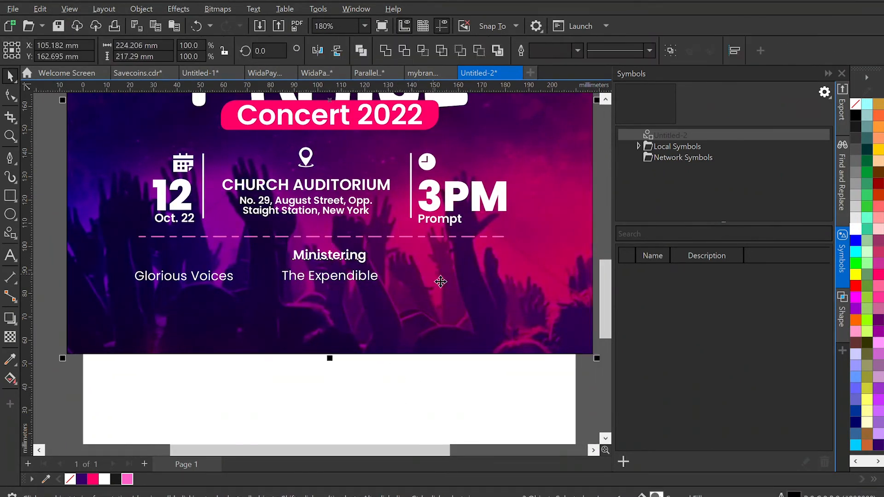
# - Duplicate "The Expendible" to the area below "3PM" and change the copy's wording to "Unsolicided Praiser"
pyautogui.click(324, 287)
pyautogui.hotkey('ctrl', 'd')
pyautogui.moveTo(347, 268); pyautogui.dragTo(483, 281)
pyautogui.doubleClick(484, 281)
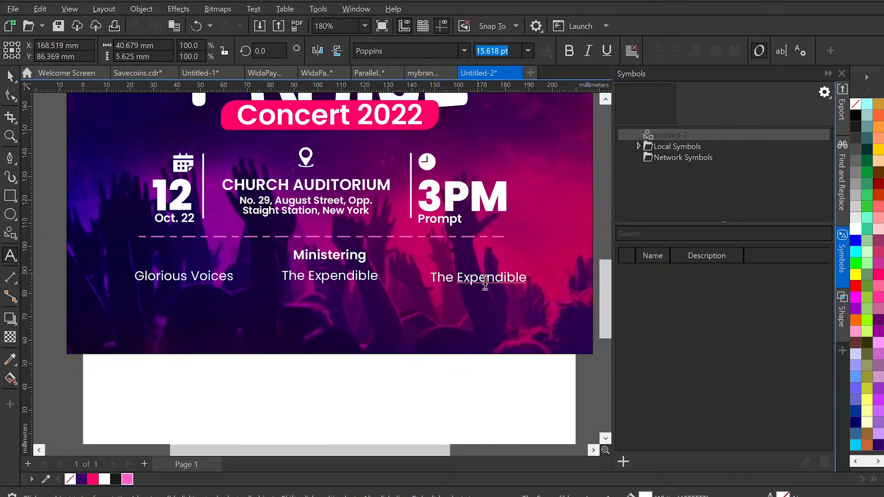
pyautogui.hotkey('ctrl', 'a')
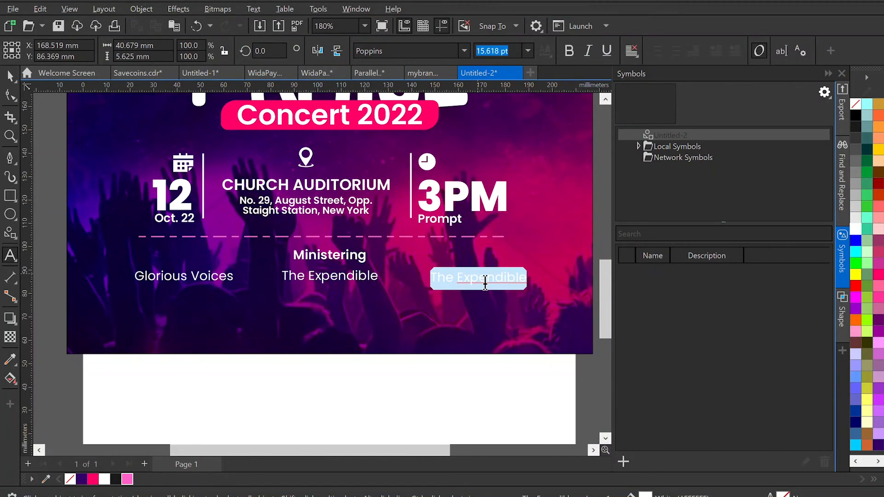
pyautogui.write('Unsolicided Praiser')
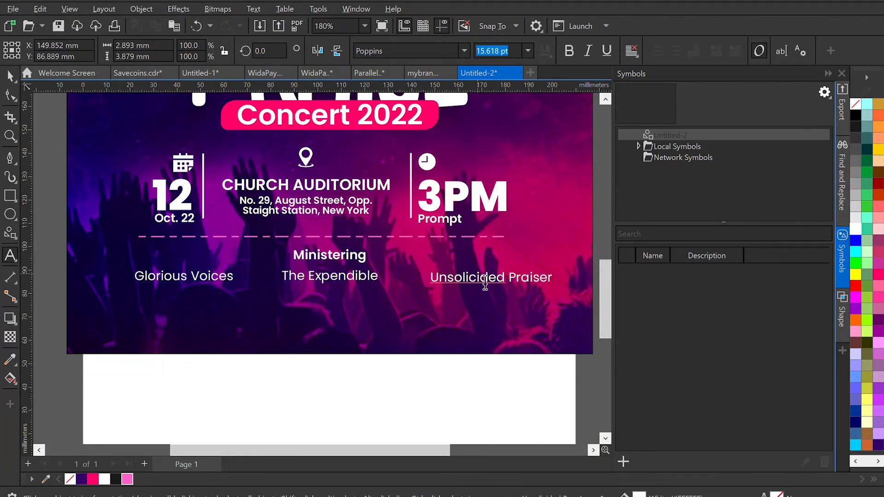
# - Correct the wording of the third ministering name to "Undiluted Praizers"
pyautogui.moveTo(505, 282); pyautogui.dragTo(444, 288)
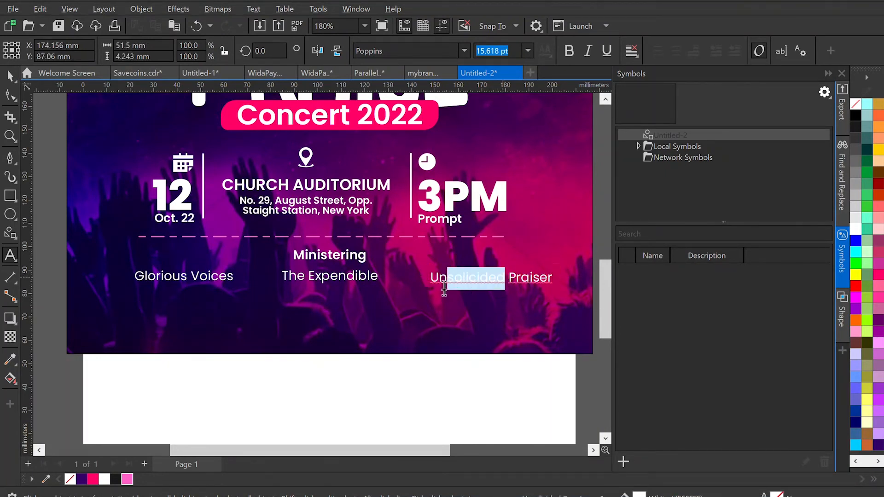
pyautogui.write('dai')
pyautogui.press('BackSpace')
pyautogui.press('BackSpace')
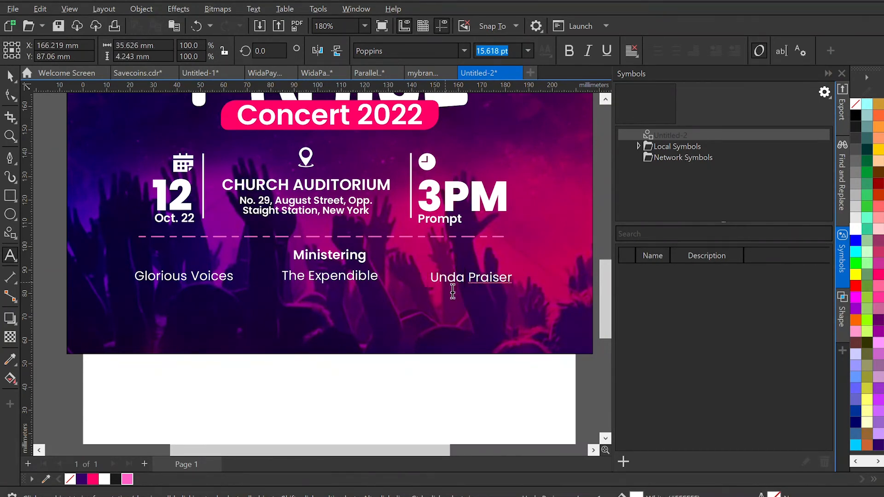
pyautogui.write('ilu')
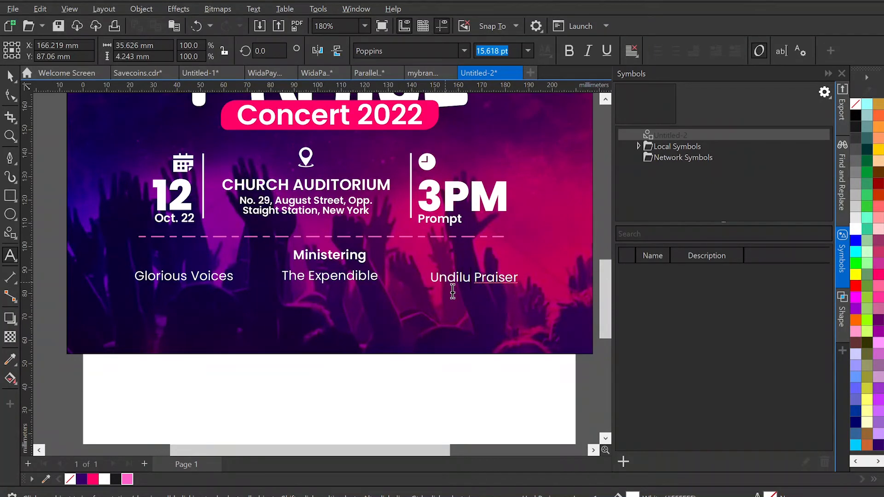
pyautogui.write('ted')
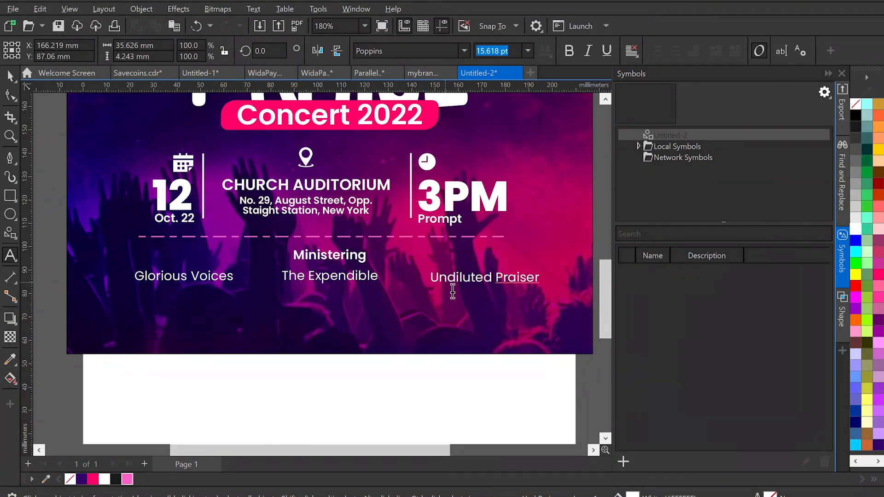
pyautogui.click(540, 288)
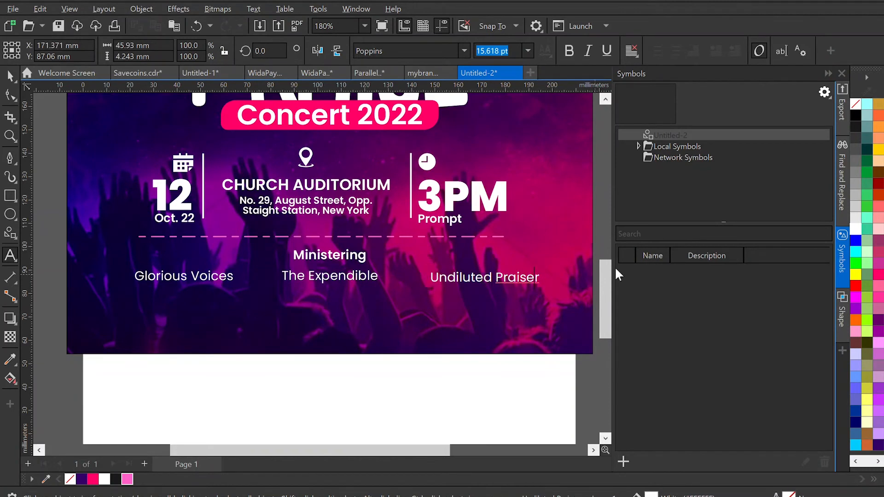
pyautogui.press('BackSpace')
pyautogui.press('Delete')
pyautogui.press('BackSpace')
pyautogui.write('zers')
pyautogui.hotkey('ctrl', 'space')
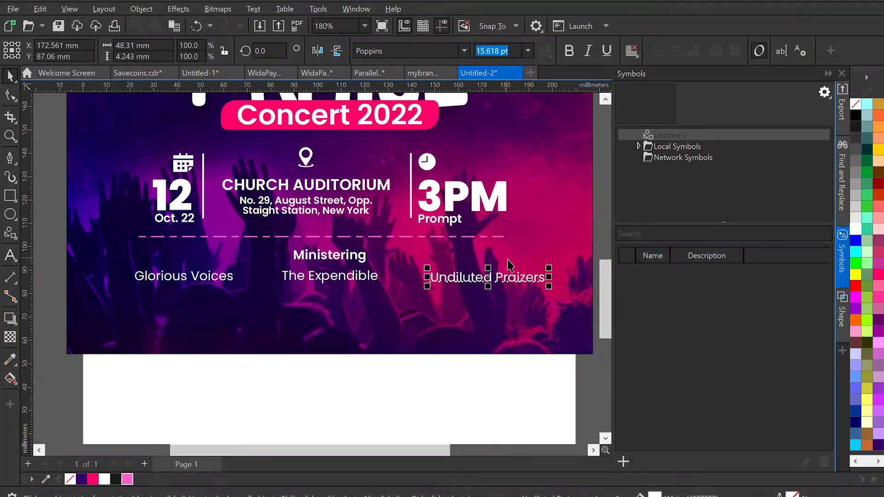
# - Draw a rectangle about 3.5 × 5.5 mm between "Glorious Voices" and "The Expendible", filled light pink with no outline
pyautogui.click(6, 198)
pyautogui.moveTo(250, 268); pyautogui.dragTo(265, 287)
pyautogui.press('space')
pyautogui.click(127, 480)
pyautogui.rightClick(69, 479)
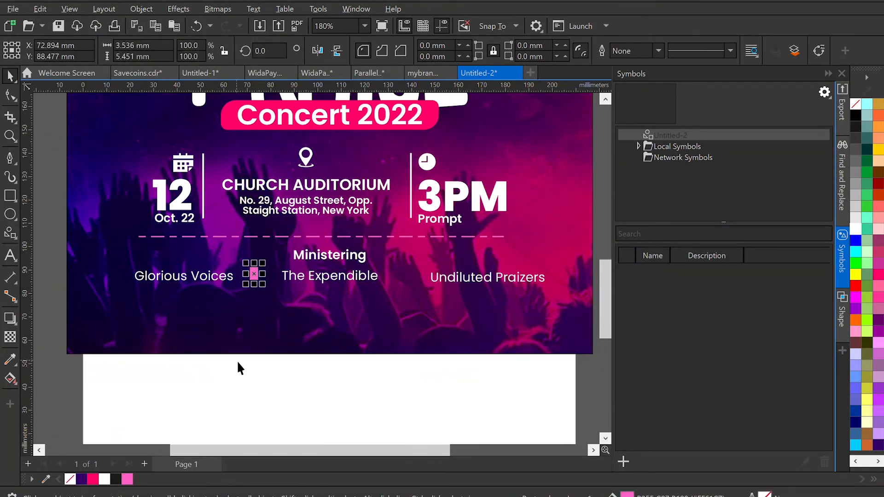
# - Narrow the pink bar to about 2.3 mm wide and place a copy between "The Expendible" and "Undiluted Praizers"
pyautogui.scroll(4, 260, 282)
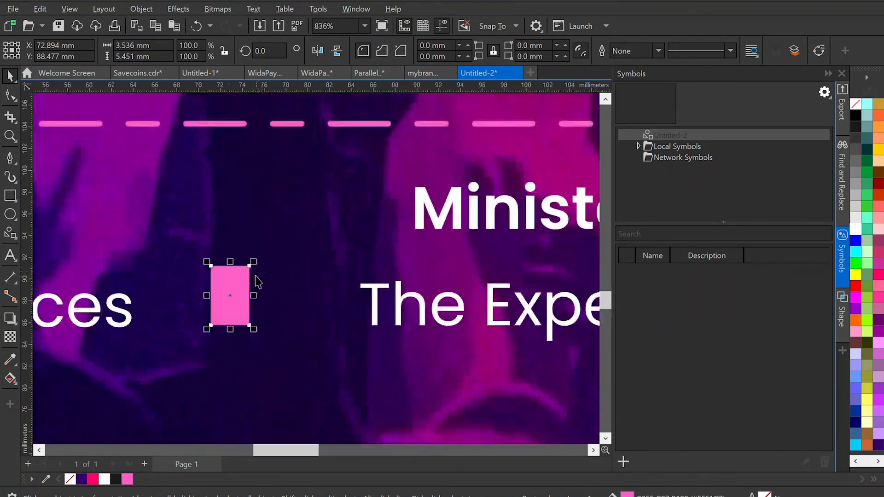
pyautogui.moveTo(256, 304); pyautogui.dragTo(242, 308)
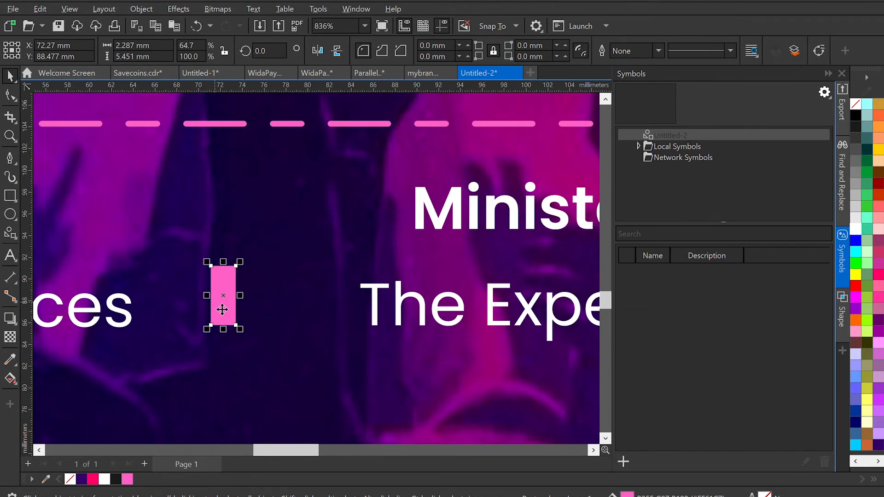
pyautogui.moveTo(223, 310); pyautogui.dragTo(528, 279)
pyautogui.scroll(-2, 293, 251)
# - Align the three ministering names and both pink bars along one horizontal line and center the row on the flyer background
pyautogui.keyDown('shift'); pyautogui.click(185, 279); pyautogui.keyUp('shift')
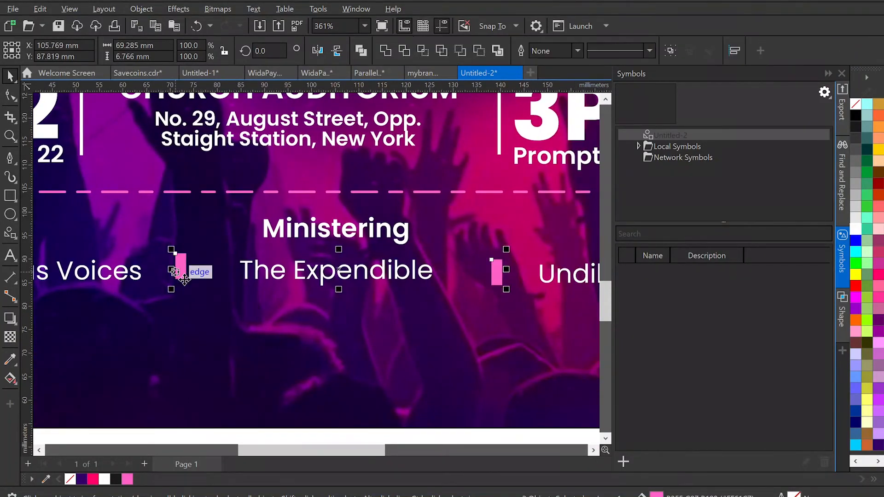
pyautogui.scroll(-3, 184, 278)
pyautogui.moveTo(469, 263); pyautogui.dragTo(76, 314)
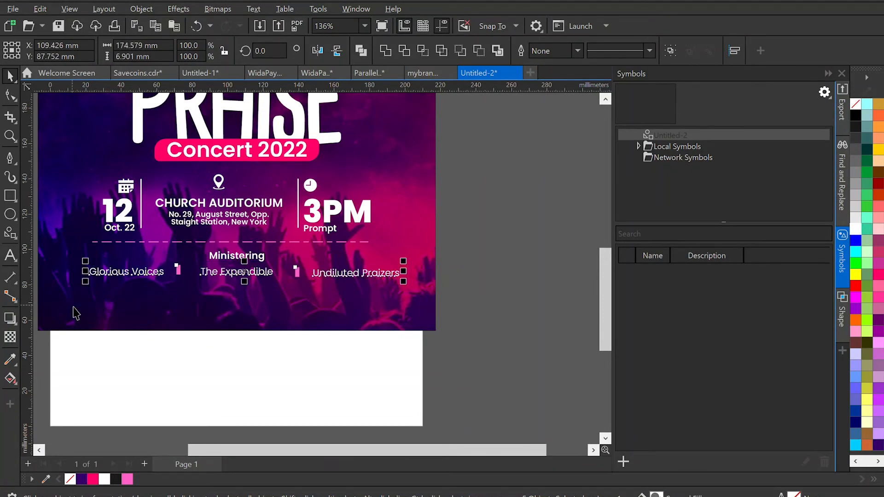
pyautogui.press('e')
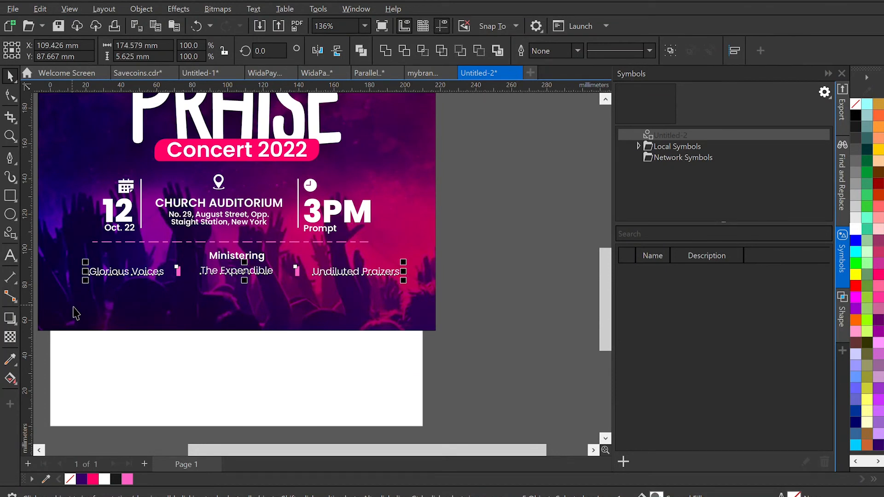
pyautogui.press('Escape')
pyautogui.click(144, 315)
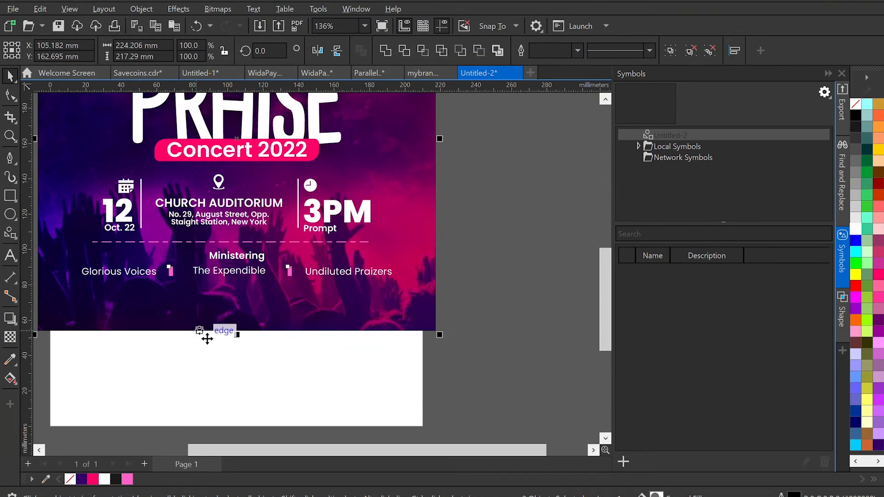
pyautogui.click(489, 299)
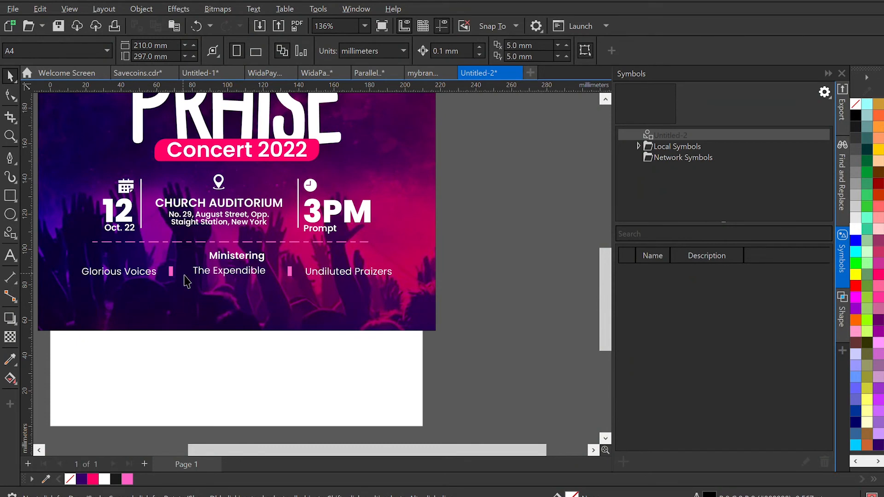
# - Shift "The Expendible" back under "Ministering" and nudge "Undiluted Praizers" with its pink bar slightly to the right
pyautogui.click(240, 271)
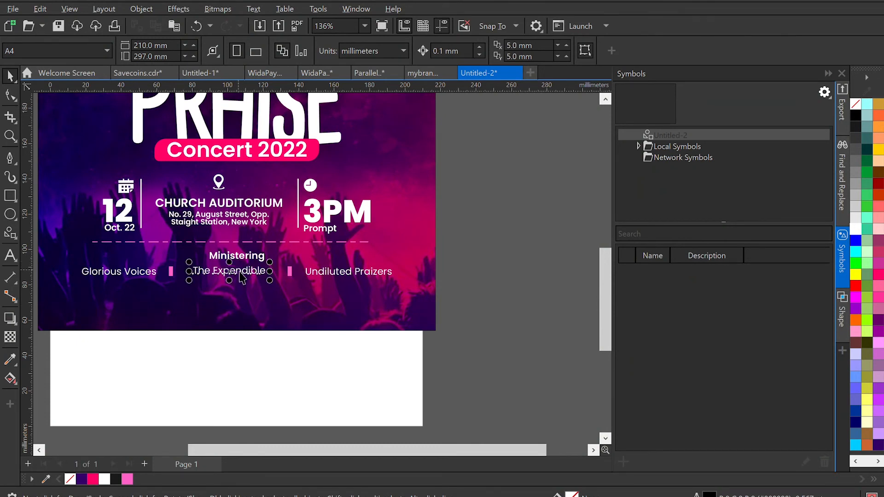
pyautogui.moveTo(241, 274); pyautogui.dragTo(246, 277)
pyautogui.click(290, 272)
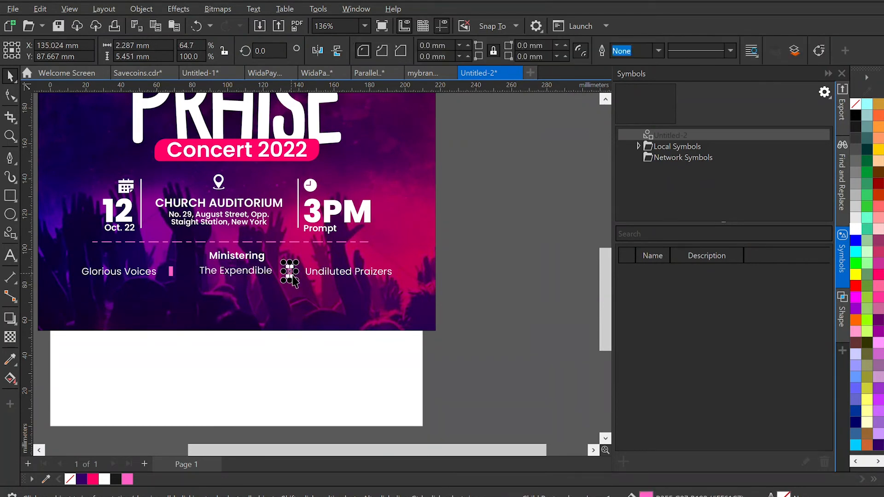
pyautogui.keyDown('shift'); pyautogui.click(334, 279); pyautogui.keyUp('shift')
pyautogui.press('Right')
pyautogui.press('Right')
pyautogui.press('Right')
pyautogui.press('Right')
pyautogui.press('Right')
pyautogui.press('Right')
pyautogui.press('Right')
pyautogui.press('Right')
pyautogui.press('Right')
pyautogui.press('Right')
pyautogui.press('Right')
pyautogui.press('Right')
pyautogui.press('Right')
pyautogui.press('Right')
pyautogui.press('Right')
pyautogui.press('Right')
pyautogui.press('Right')
pyautogui.press('Right')
pyautogui.press('Right')
pyautogui.press('Right')
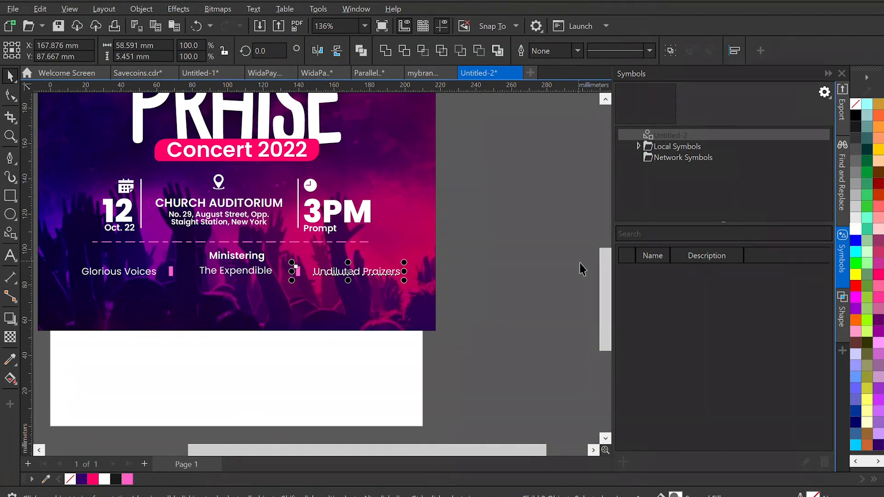
pyautogui.click(518, 265)
pyautogui.scroll(-1, 321, 317)
pyautogui.scroll(-1, 321, 317)
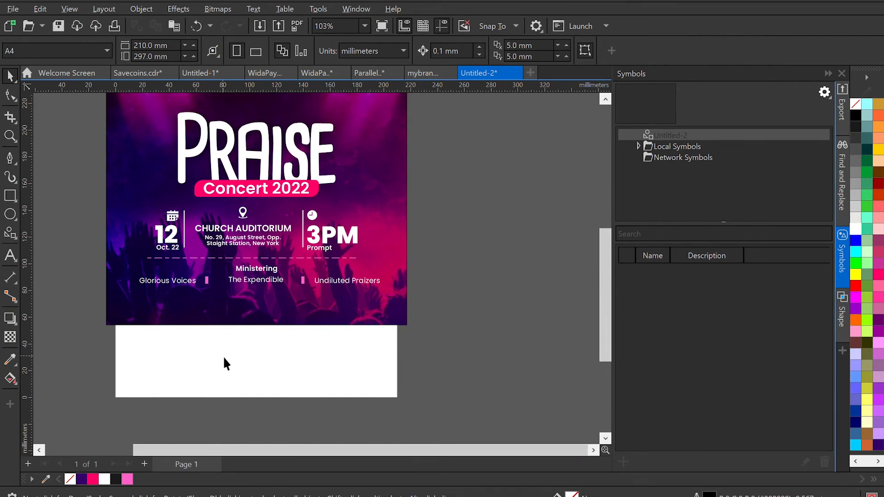
# - Draw a rectangle about 224 × 10 mm across the flyer's full width below the ministering names, filled dark purple with no outline
pyautogui.scroll(2, 224, 358)
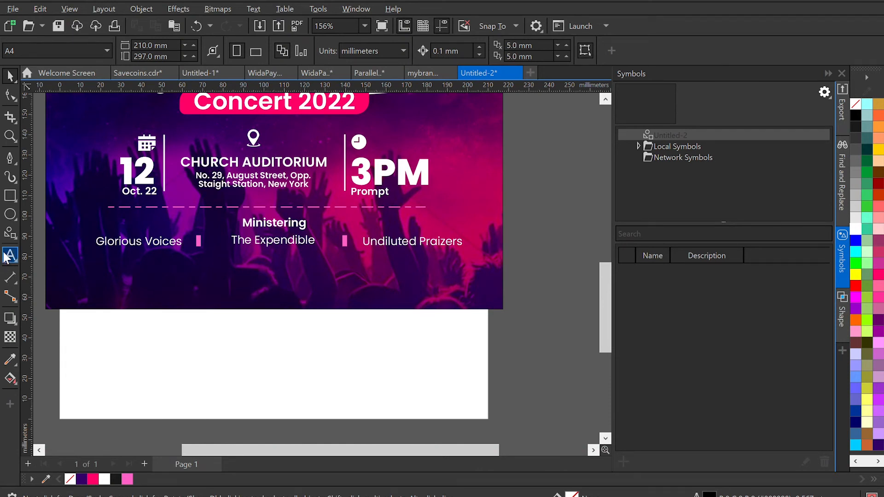
pyautogui.click(10, 195)
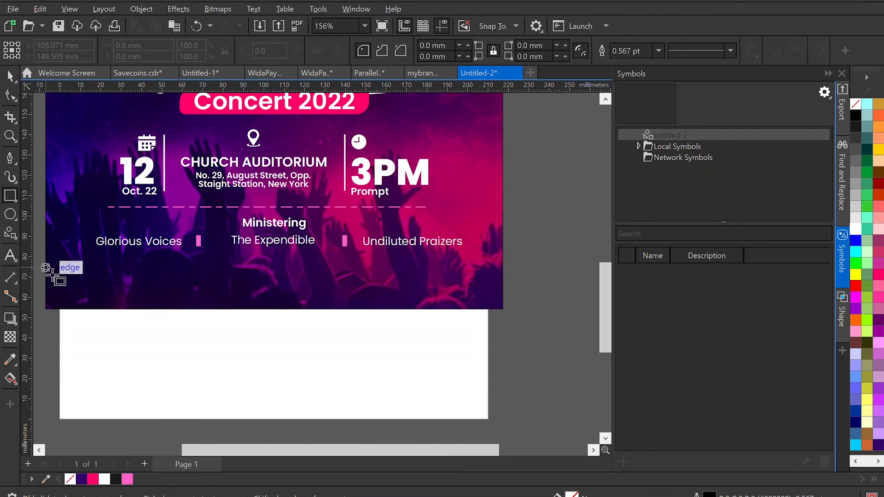
pyautogui.moveTo(46, 268)
pyautogui.mouseDown()
pyautogui.moveTo(423, 307)
pyautogui.moveTo(486, 291)
pyautogui.moveTo(506, 301)
pyautogui.moveTo(503, 288)
pyautogui.mouseUp()
pyautogui.press('space')
pyautogui.click(81, 480)
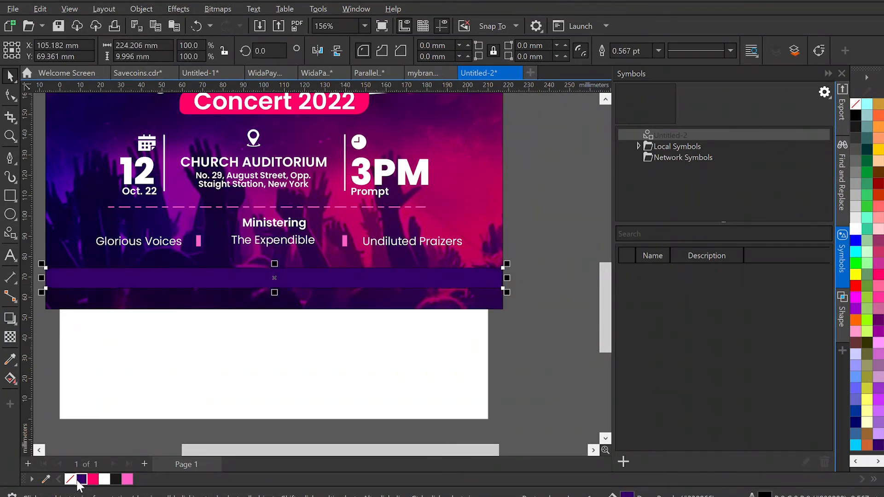
pyautogui.rightClick(72, 480)
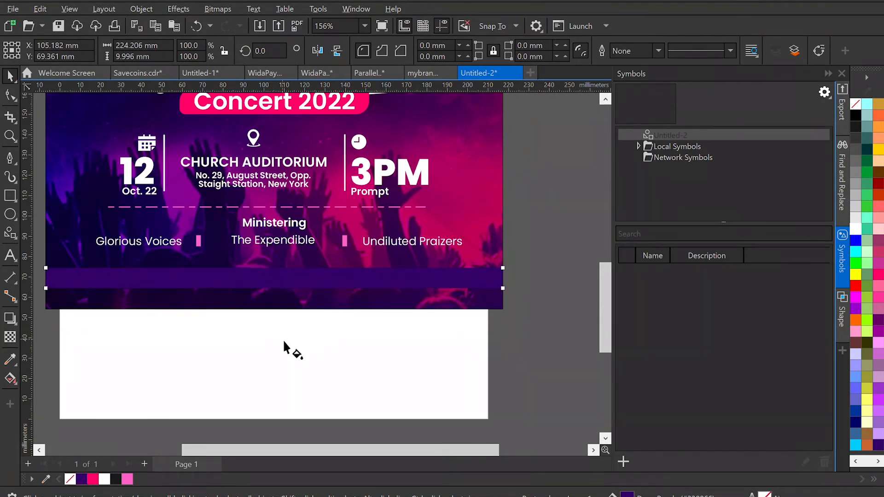
# - Give the strip a vertical gradient from dark purple at the base to hot pink, extending the pink end above the strip
pyautogui.press('g')
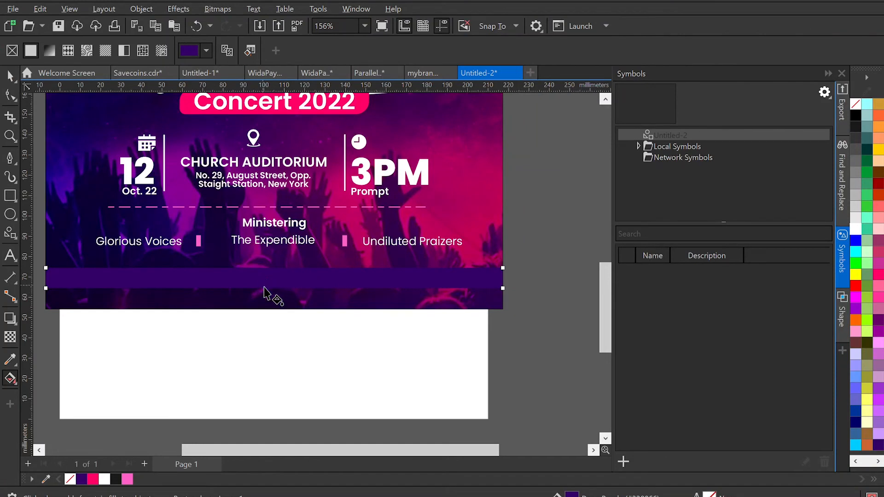
pyautogui.moveTo(267, 303); pyautogui.dragTo(267, 269)
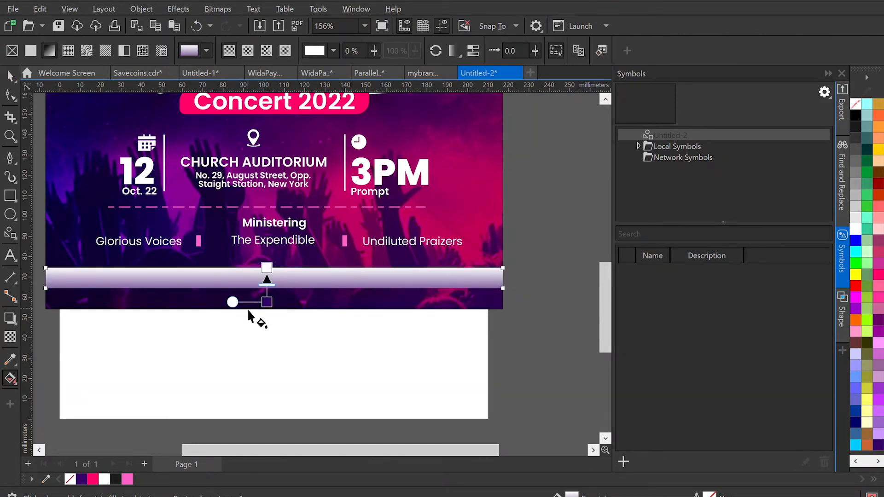
pyautogui.click(127, 480)
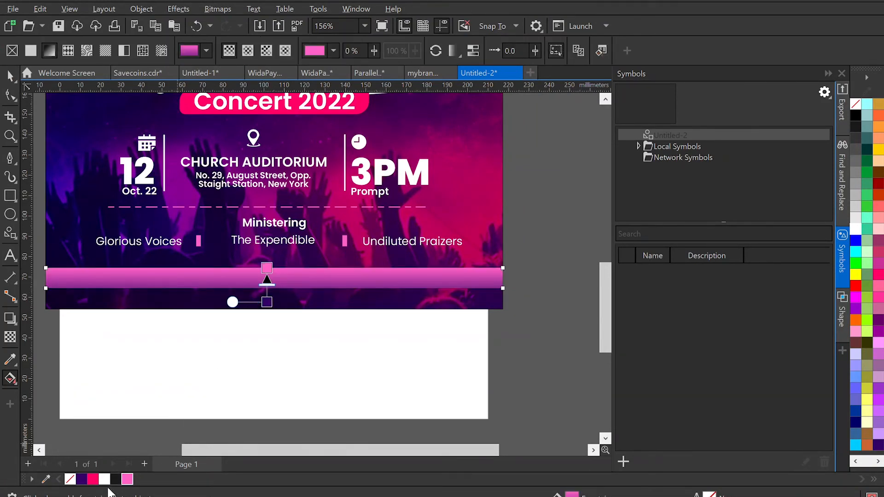
pyautogui.click(93, 480)
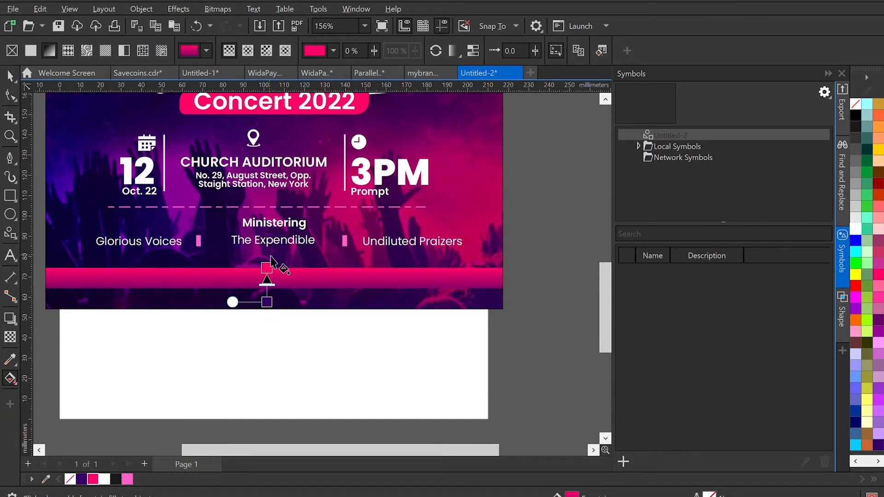
pyautogui.moveTo(268, 265); pyautogui.dragTo(273, 249)
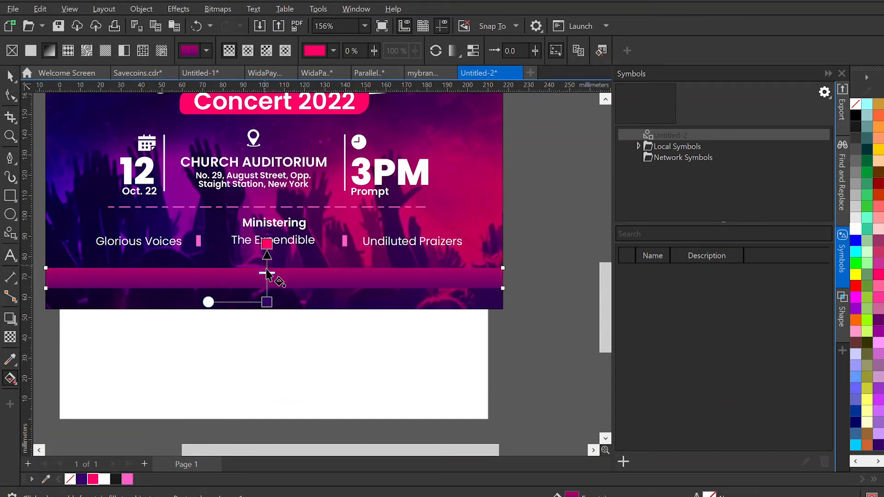
pyautogui.press('space')
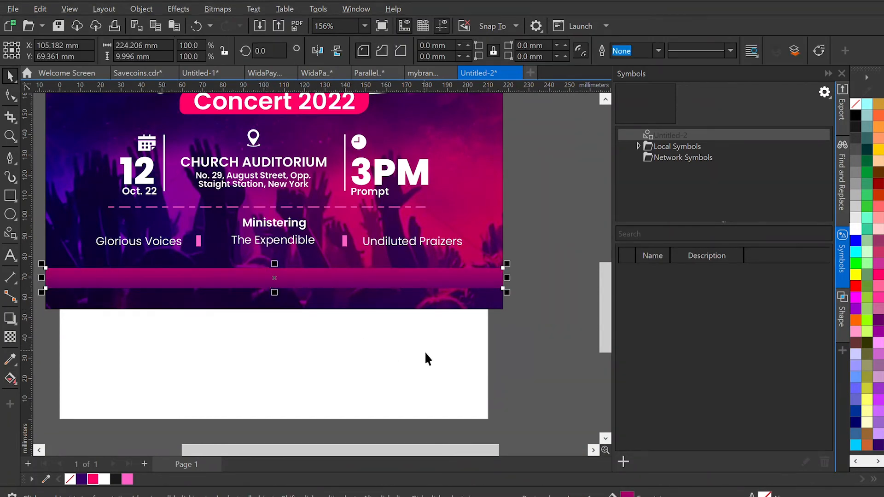
pyautogui.click(514, 332)
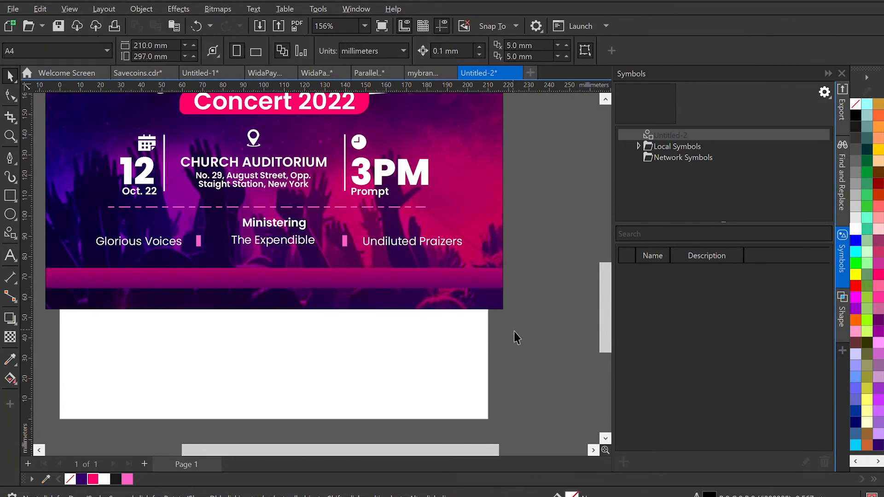
# - Place a copy of the "Ministering" text on the gradient strip and bring it to the front
pyautogui.click(302, 231)
pyautogui.moveTo(302, 230); pyautogui.dragTo(284, 278)
pyautogui.doubleClick(290, 284)
pyautogui.click(352, 349)
pyautogui.moveTo(352, 350); pyautogui.dragTo(188, 267)
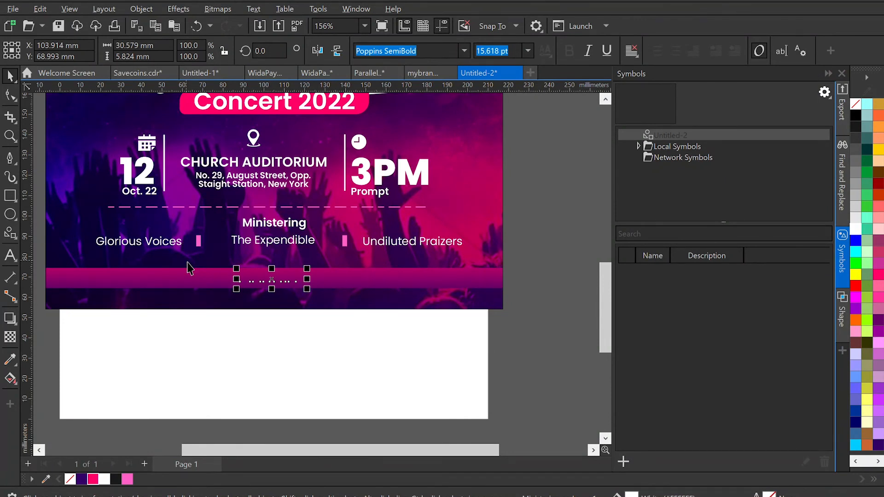
pyautogui.hotkey('shift', 'pageup')
pyautogui.doubleClick(258, 284)
pyautogui.doubleClick(260, 286)
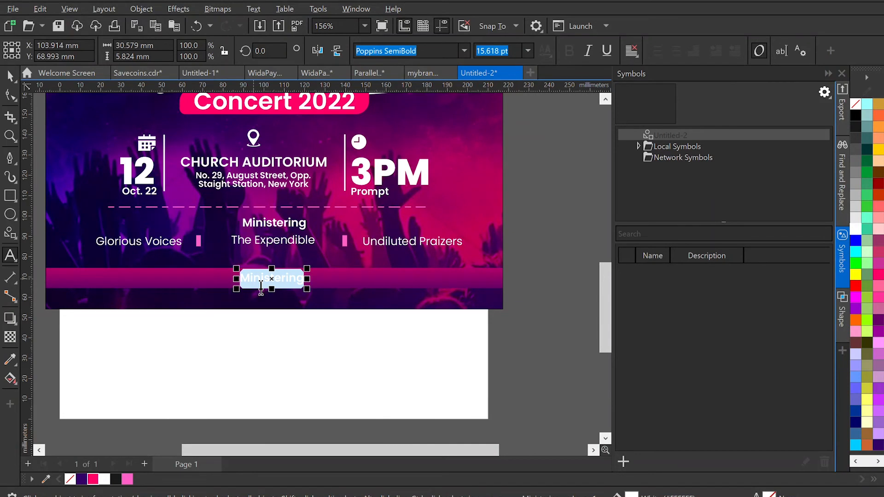
pyautogui.write('V')
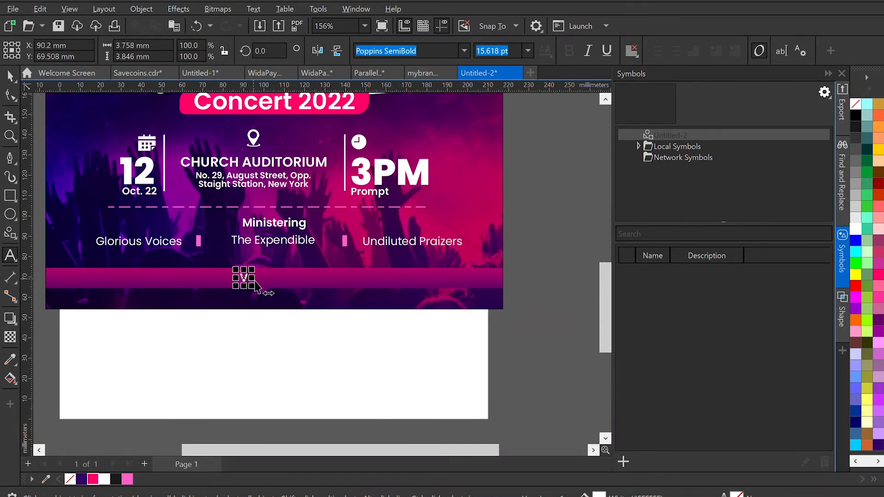
pyautogui.write('isit.')
pyautogui.press('BackSpace')
pyautogui.write('- www')
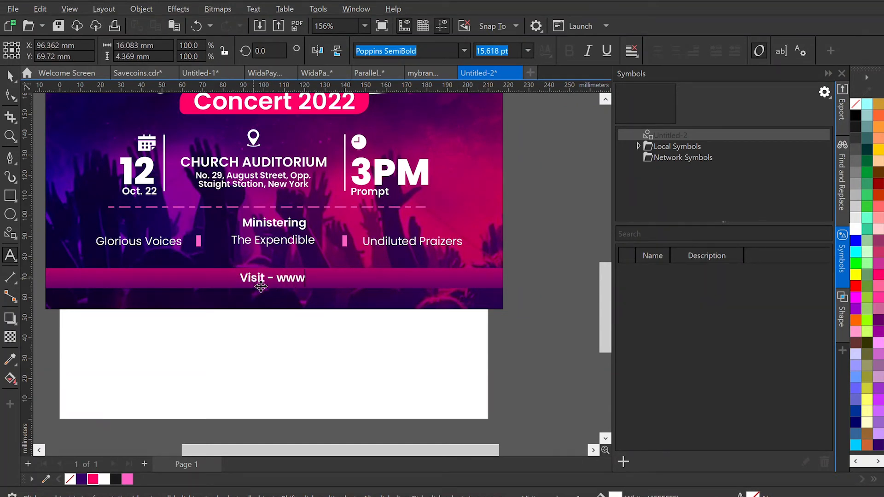
pyautogui.write('.omega')
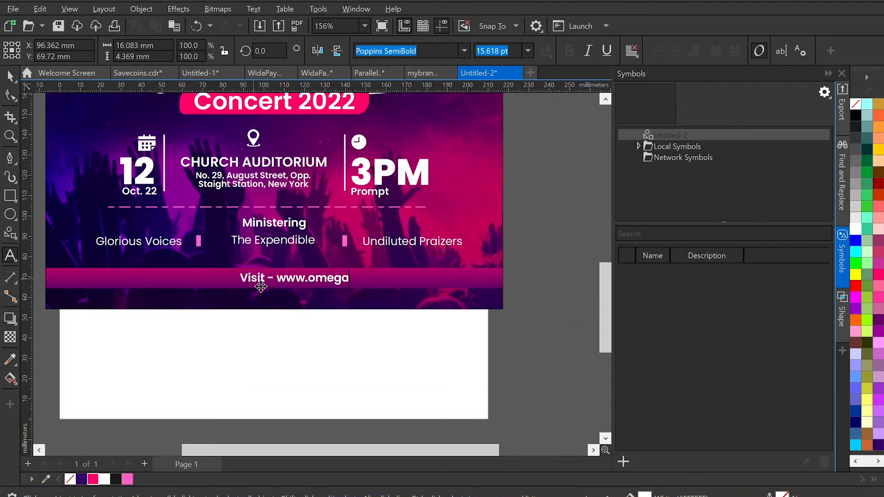
pyautogui.write('ministry.')
pyautogui.write('hea')
pyautogui.press('BackSpace')
pyautogui.press('BackSpace')
pyautogui.press('BackSpace')
pyautogui.write('ch')
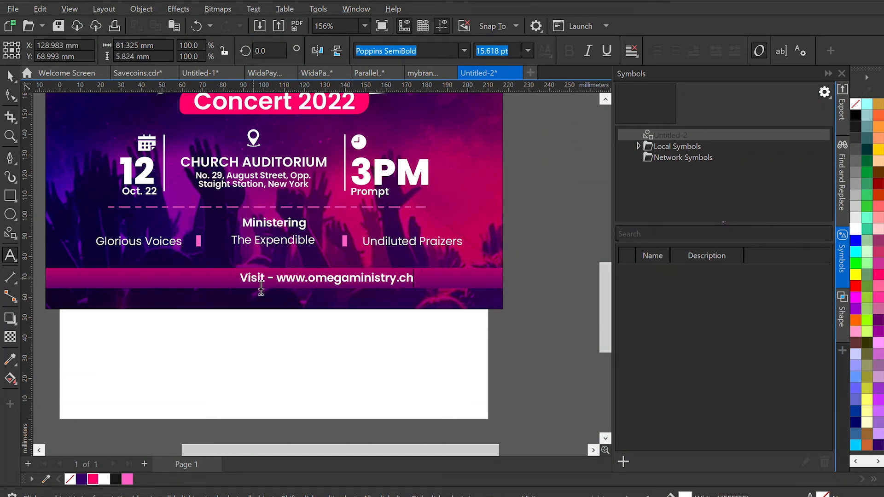
pyautogui.write('urch')
pyautogui.press('Escape')
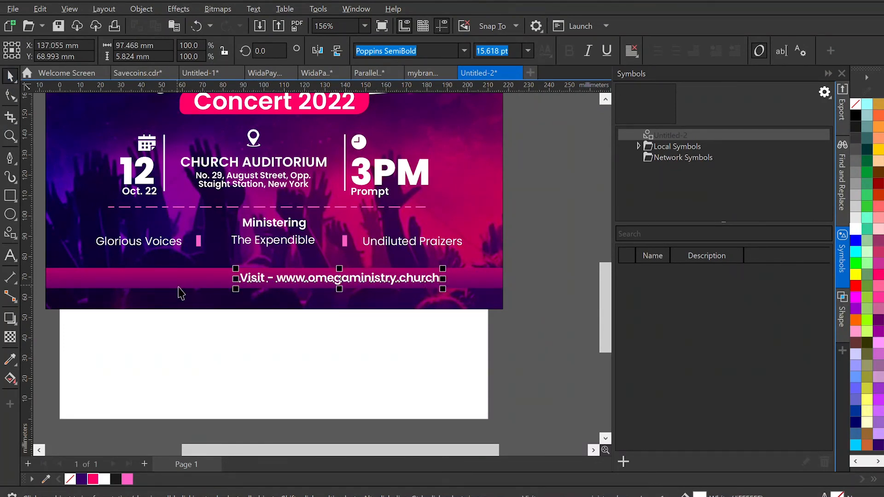
# - Center the website line horizontally on the strip and append "for more details" to it
pyautogui.keyDown('shift'); pyautogui.click(180, 290); pyautogui.keyUp('shift')
pyautogui.press('c')
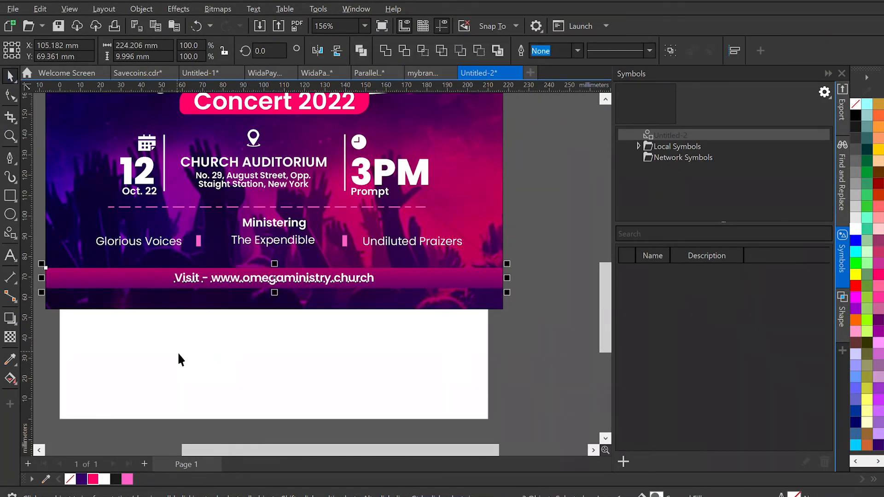
pyautogui.click(177, 352)
pyautogui.doubleClick(374, 286)
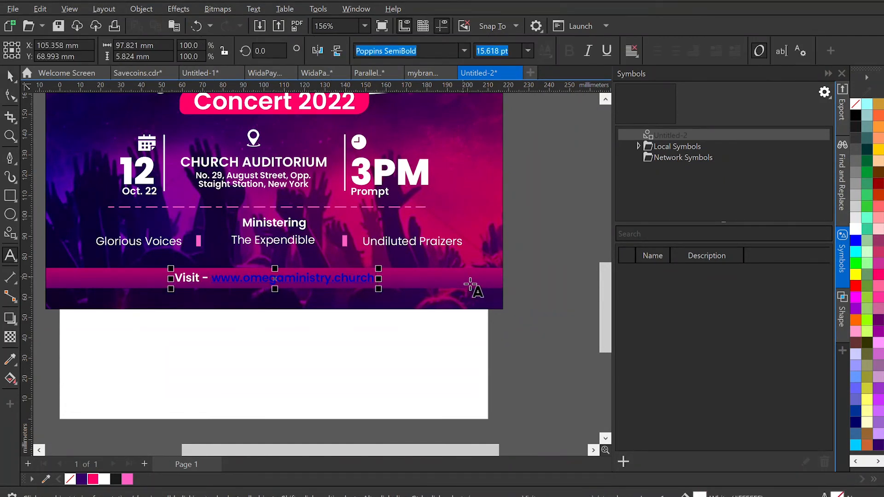
pyautogui.hotkey('ctrl', 'z')
pyautogui.write('for')
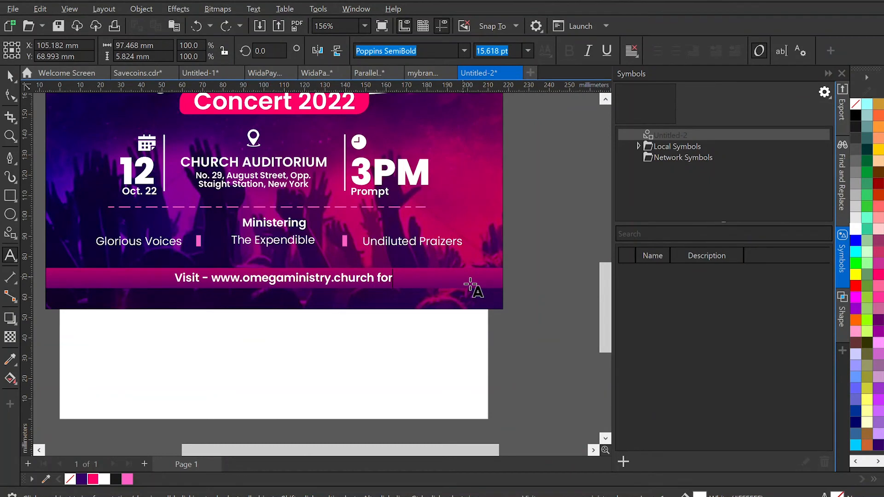
pyautogui.write(' more details')
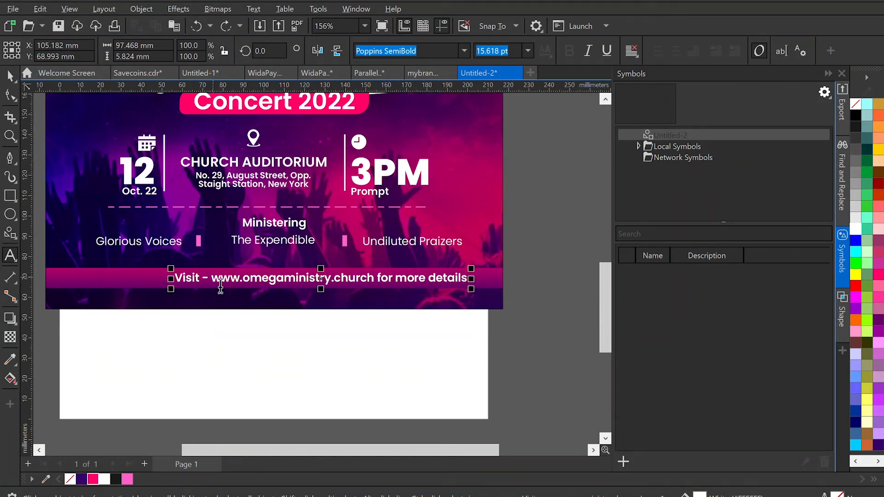
pyautogui.moveTo(212, 279); pyautogui.dragTo(380, 290)
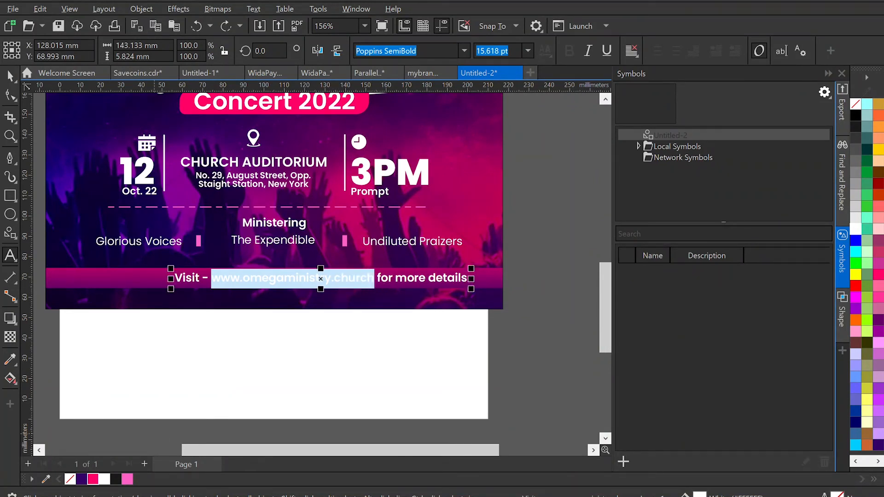
pyautogui.click(128, 480)
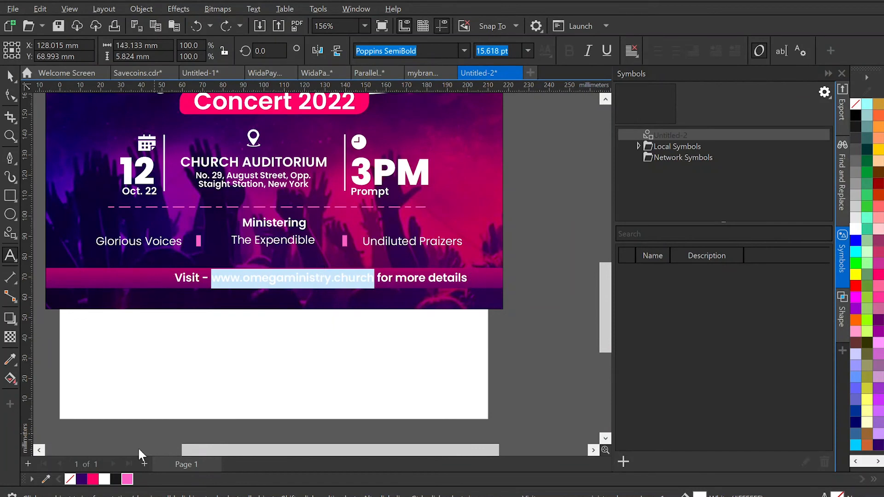
pyautogui.click(11, 76)
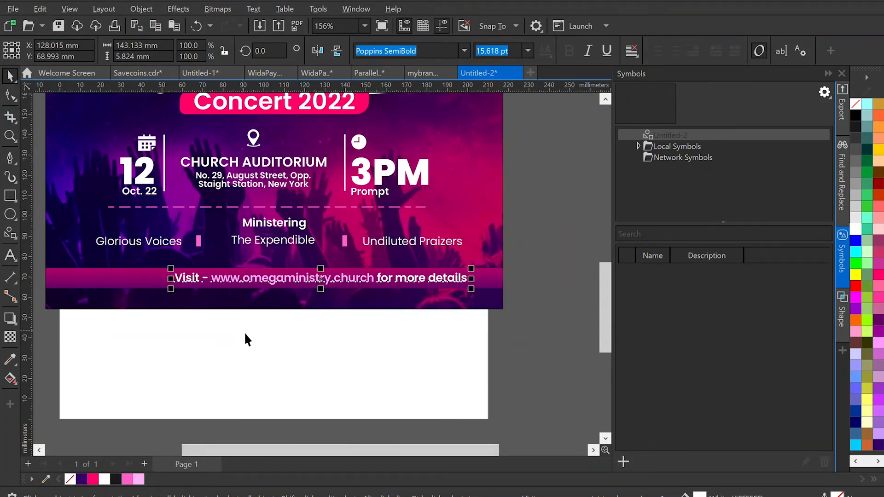
# - Center the full website line horizontally and vertically on the gradient strip
pyautogui.keyDown('shift'); pyautogui.click(140, 290); pyautogui.keyUp('shift')
pyautogui.press('c')
pyautogui.press('e')
pyautogui.click(295, 338)
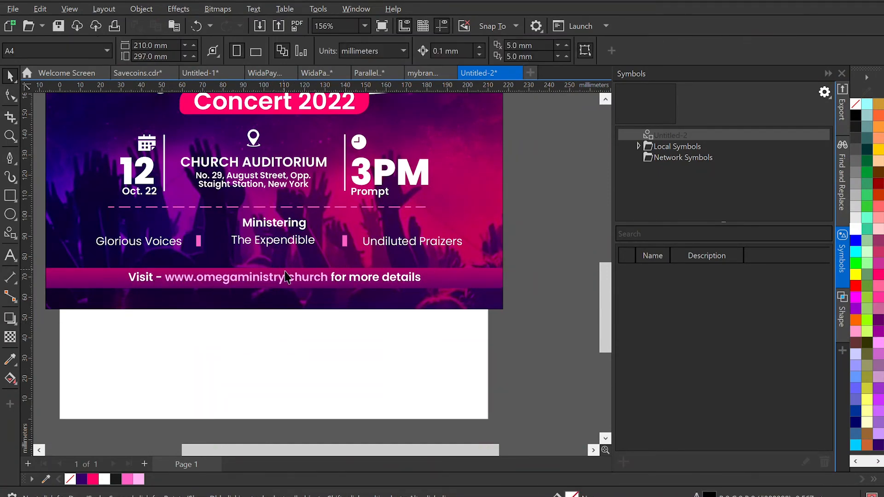
# - Nudge the gradient strip together with its website text up by about 1 mm
pyautogui.scroll(-1, 285, 271)
pyautogui.moveTo(454, 261); pyautogui.dragTo(100, 306)
pyautogui.press('Up')
pyautogui.press('Up')
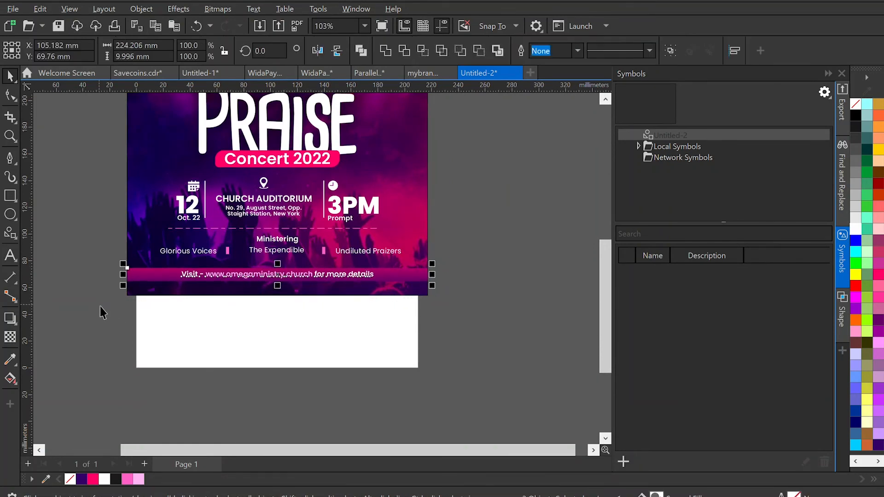
# - Nudge the title, event details and "Ministering" section together slightly upward, away from the website strip
pyautogui.scroll(-1, 281, 244)
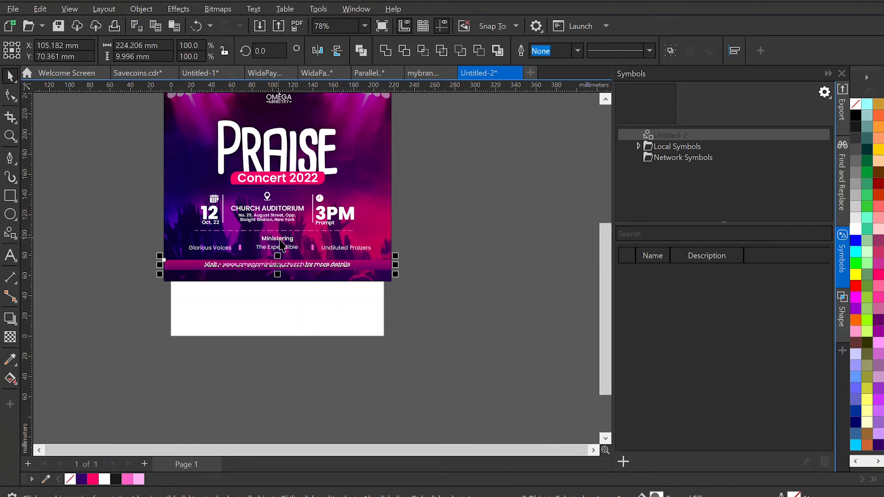
pyautogui.moveTo(605, 273); pyautogui.dragTo(604, 235)
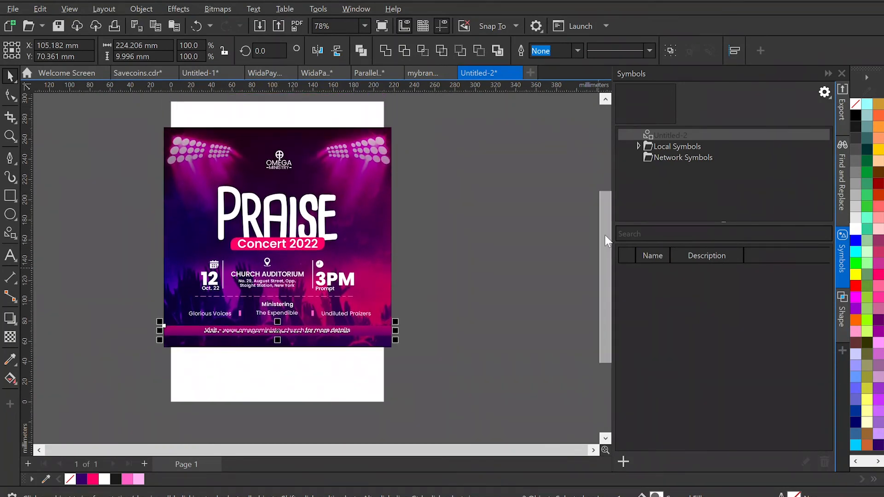
pyautogui.click(364, 214)
pyautogui.moveTo(440, 175); pyautogui.dragTo(138, 329)
pyautogui.press('Up')
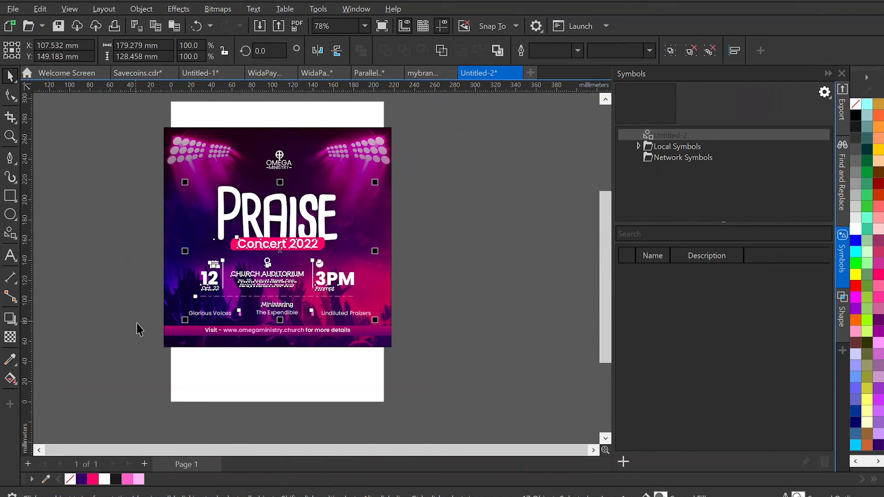
pyautogui.press('Up')
pyautogui.press('Up')
pyautogui.press('Up')
pyautogui.press('Up')
pyautogui.press('Up')
pyautogui.press('Up')
pyautogui.press('Up')
pyautogui.press('Up')
pyautogui.press('Up')
pyautogui.press('Up')
pyautogui.press('Up')
pyautogui.press('Up')
pyautogui.press('Up')
pyautogui.press('Up')
pyautogui.press('Up')
pyautogui.press('Up')
pyautogui.press('Up')
pyautogui.press('Up')
pyautogui.press('Up')
pyautogui.press('Up')
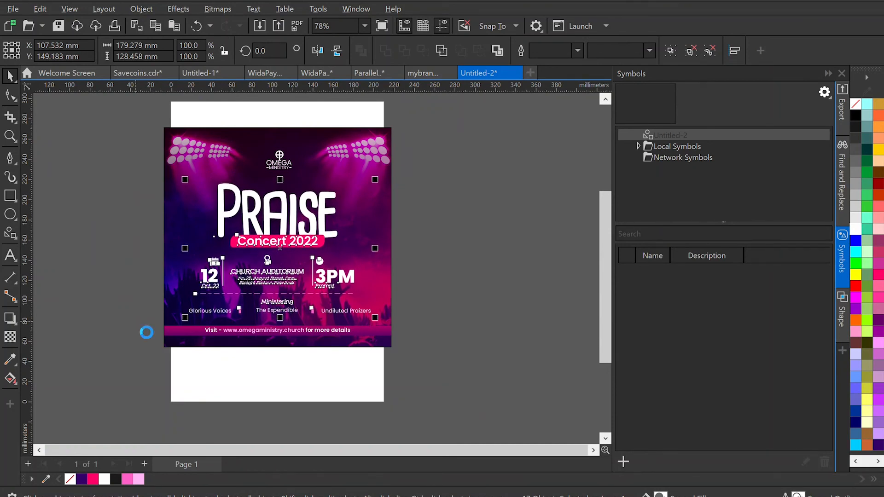
pyautogui.press('Escape')
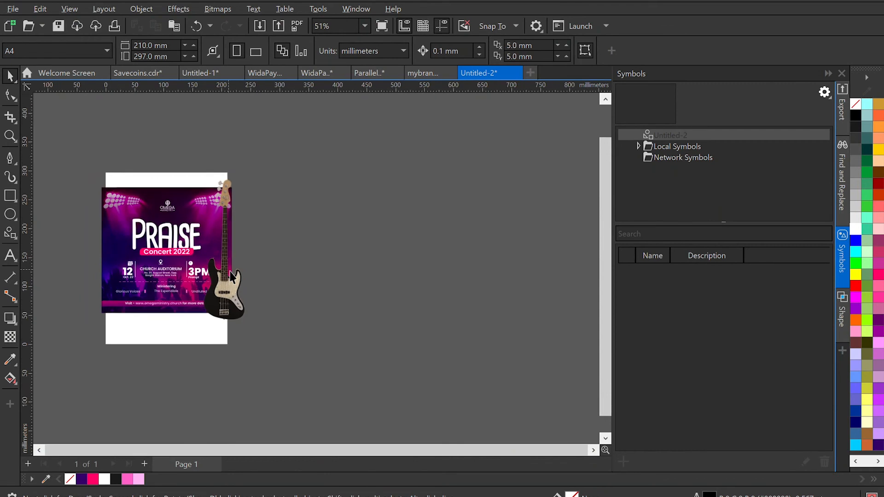
# - Place the bass guitar image inside the flyer background as a PowerClip, along the flyer's right edge
pyautogui.hscroll(-3, 297, 239)
pyautogui.click(298, 238)
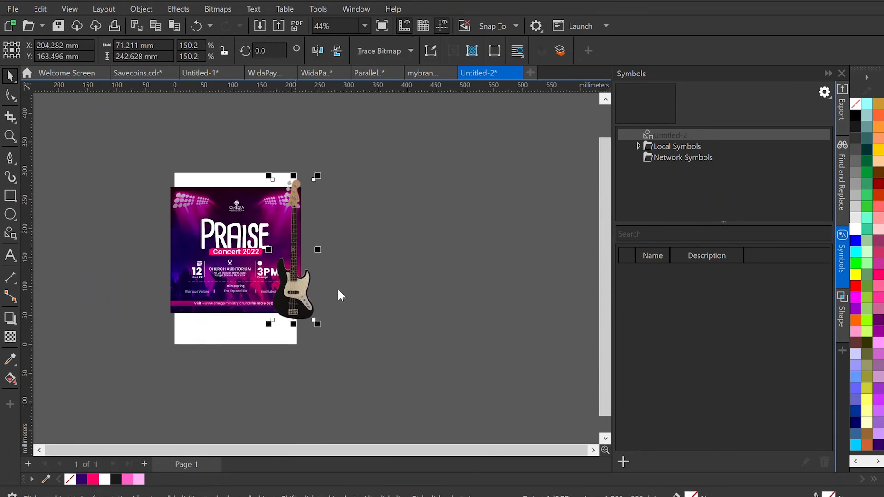
pyautogui.click(353, 330)
pyautogui.click(179, 246)
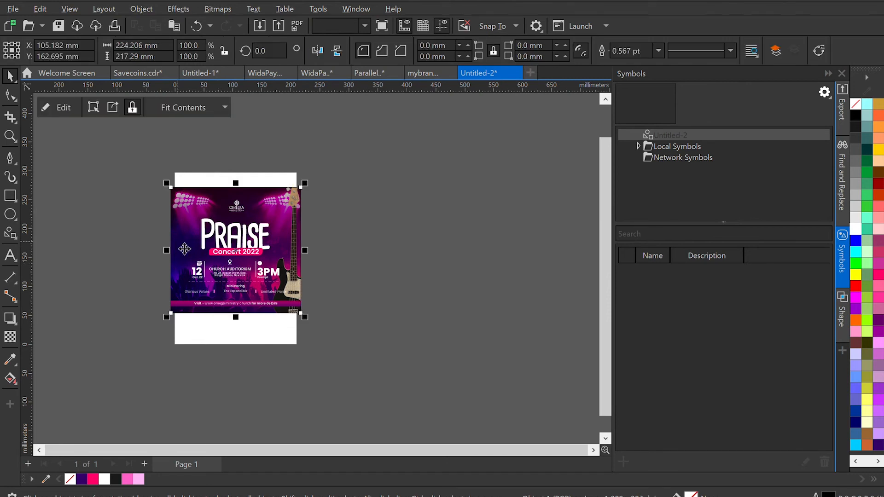
pyautogui.scroll(3, 306, 257)
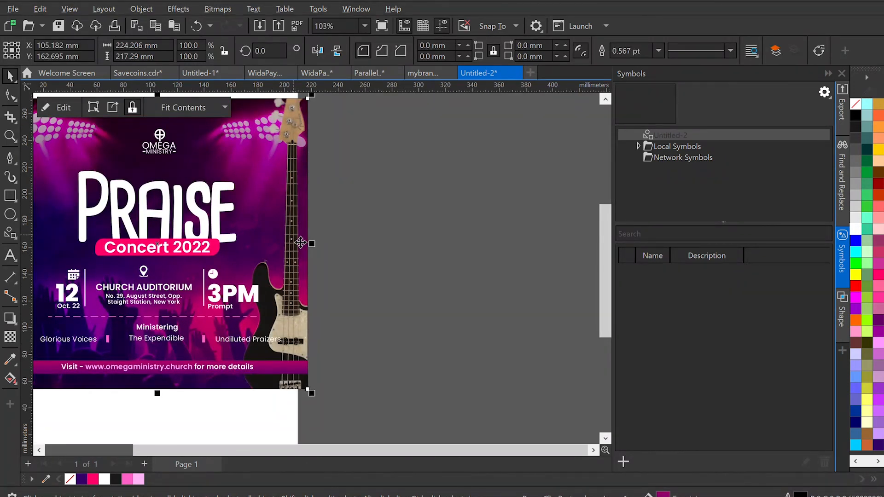
# - Move the clipped bass guitar from the flyer's right edge to its left edge, leaving only part of its body inside the frame
pyautogui.keyDown('ctrl'); pyautogui.click(301, 243); pyautogui.keyUp('ctrl')
pyautogui.moveTo(301, 242); pyautogui.dragTo(67, 238)
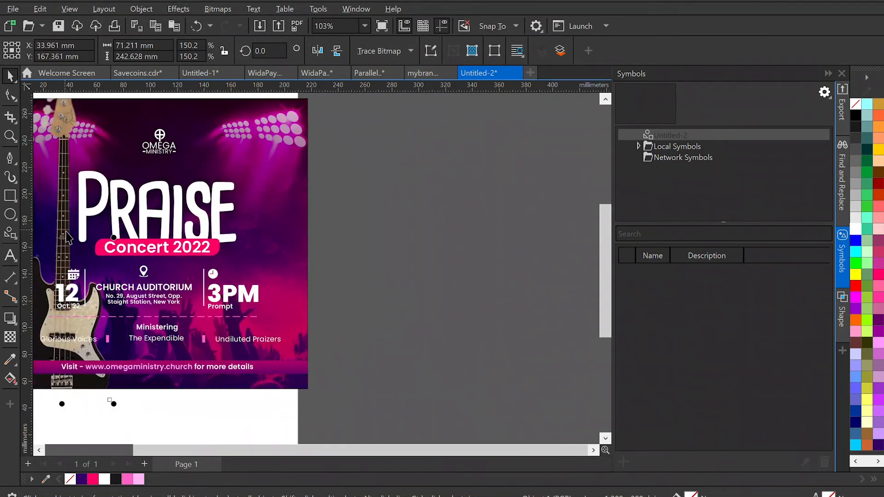
pyautogui.hscroll(-1, 66, 236)
pyautogui.click(136, 234)
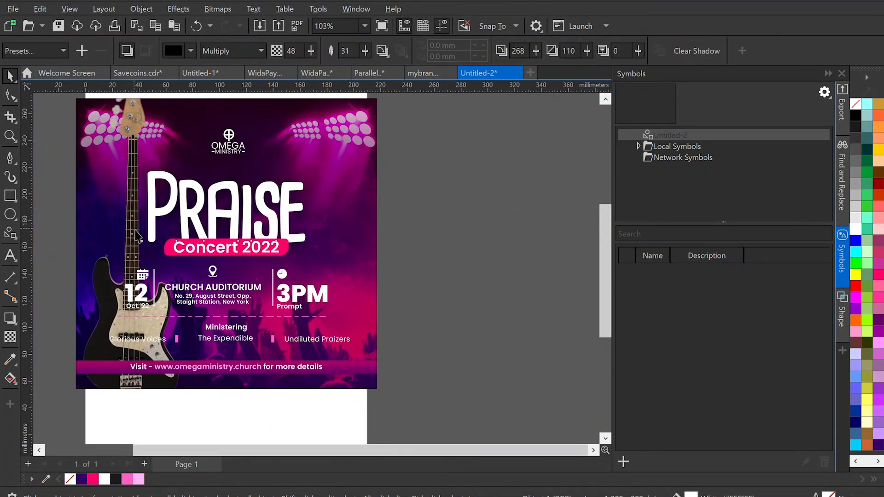
pyautogui.keyDown('ctrl'); pyautogui.click(107, 293); pyautogui.keyUp('ctrl')
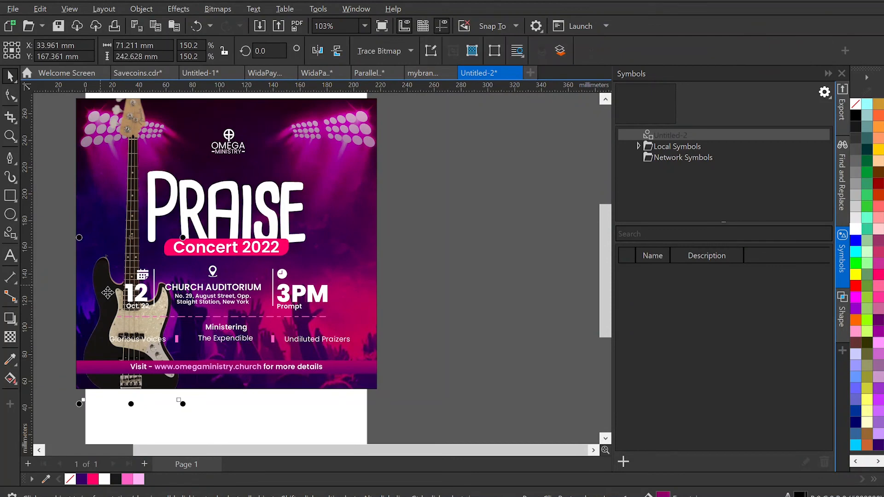
pyautogui.moveTo(107, 293); pyautogui.dragTo(66, 292)
pyautogui.scroll(-2, 86, 306)
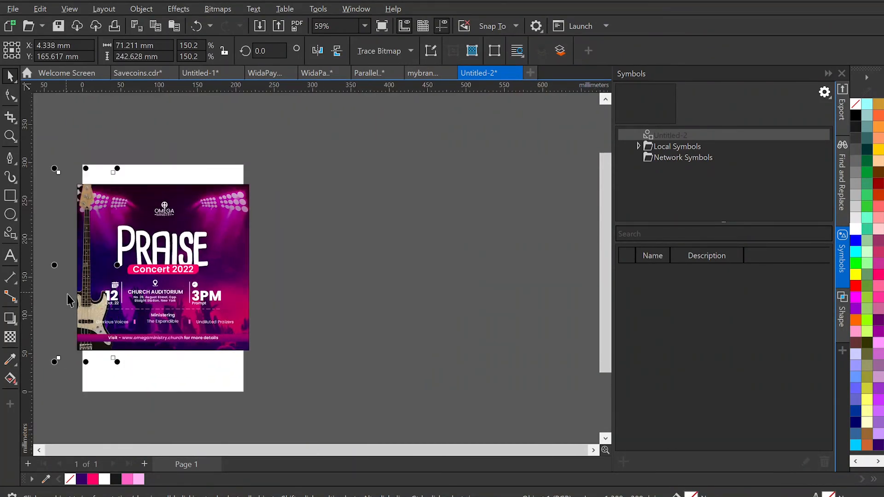
pyautogui.click(67, 294)
pyautogui.keyDown('ctrl'); pyautogui.click(85, 295); pyautogui.keyUp('ctrl')
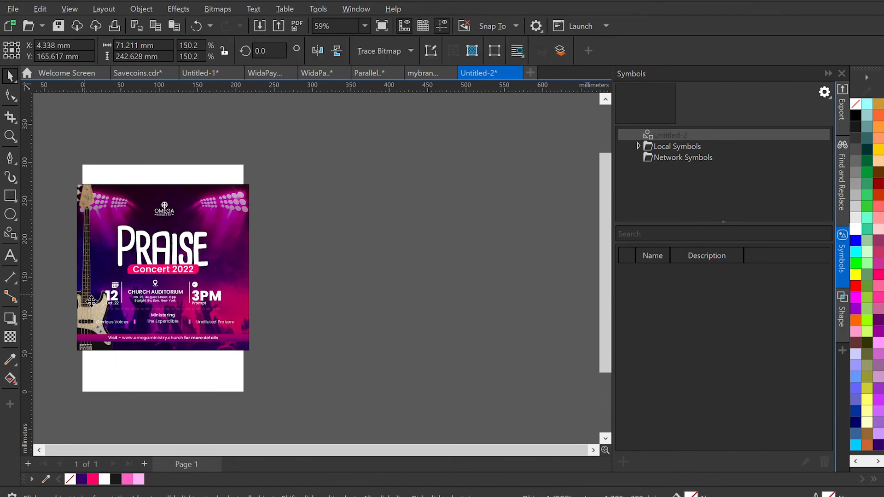
pyautogui.moveTo(91, 302); pyautogui.dragTo(70, 294)
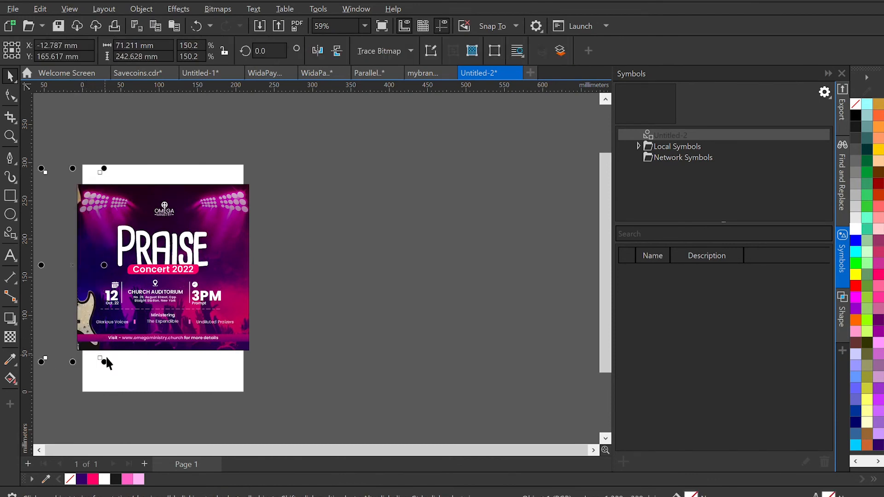
# - Nudge the clipped bass guitar inward from the flyer's left edge and enlarge it to about 75 × 255 mm
pyautogui.press('Right')
pyautogui.press('Right')
pyautogui.press('Right')
pyautogui.press('Right')
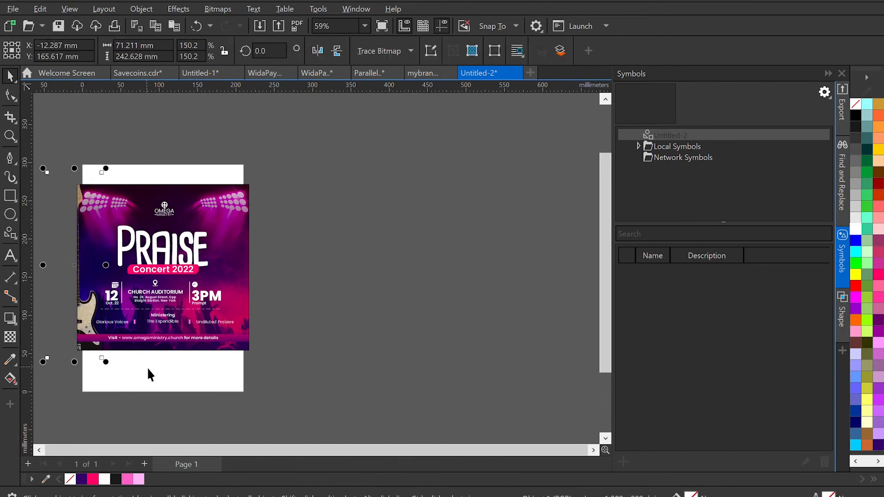
pyautogui.press('Right')
pyautogui.press('Right')
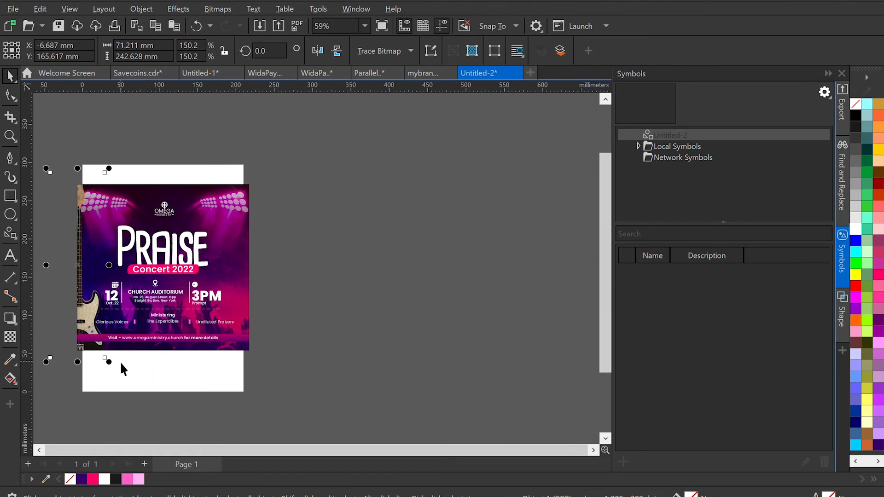
pyautogui.moveTo(109, 362); pyautogui.dragTo(113, 368)
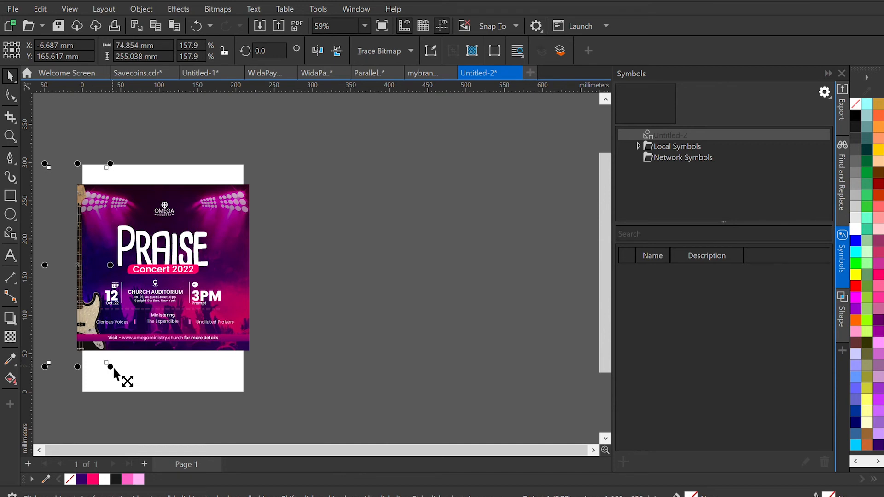
pyautogui.press('Left')
pyautogui.press('Left')
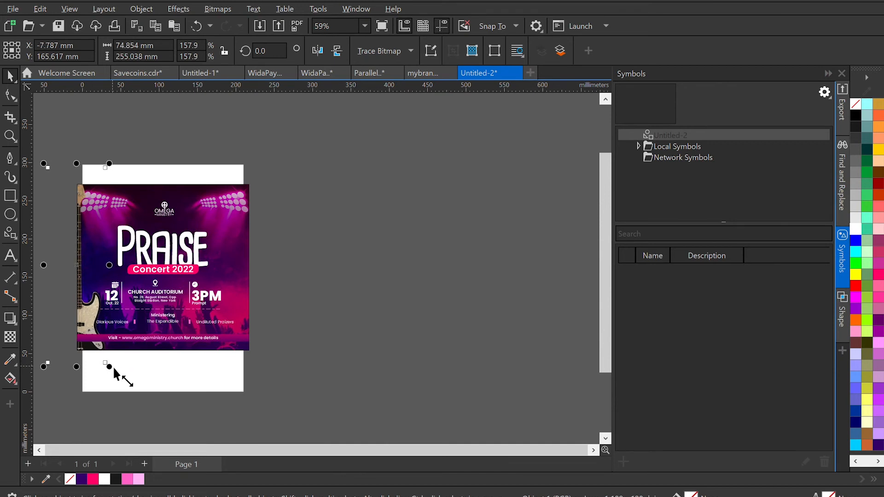
# - Resize the saxophone image to about 156 × 268 mm and move it beside the flyer's right edge
pyautogui.click(345, 312)
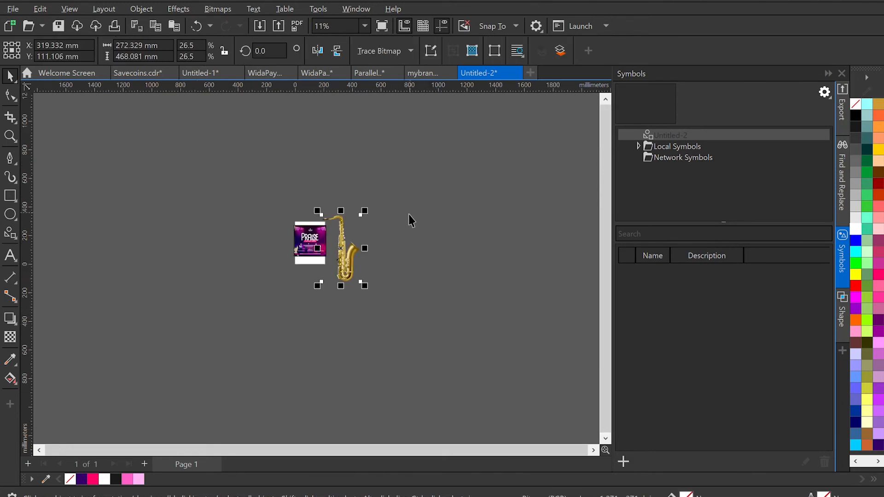
pyautogui.scroll(3, 339, 262)
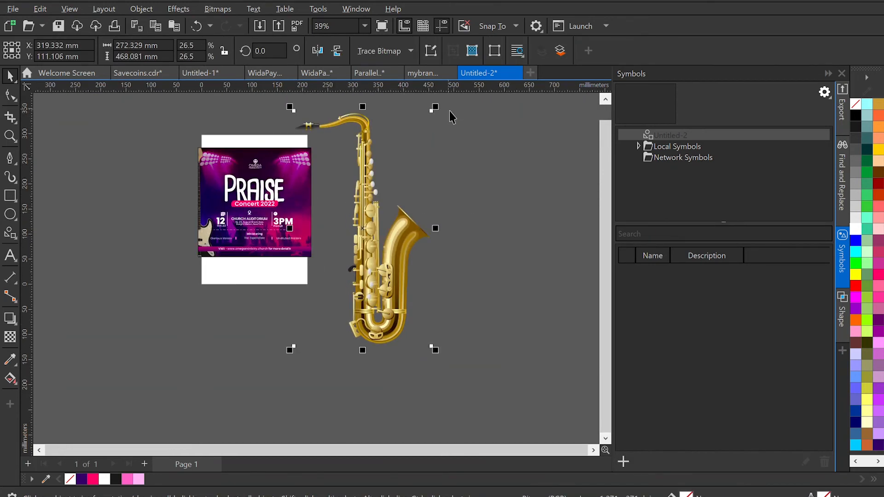
pyautogui.moveTo(436, 108); pyautogui.dragTo(332, 283)
pyautogui.moveTo(334, 319); pyautogui.dragTo(328, 193)
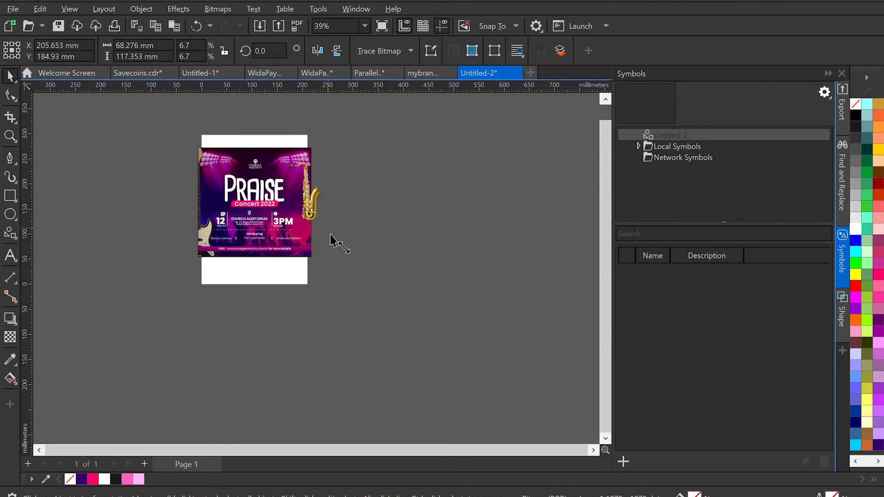
pyautogui.moveTo(331, 230); pyautogui.dragTo(381, 316)
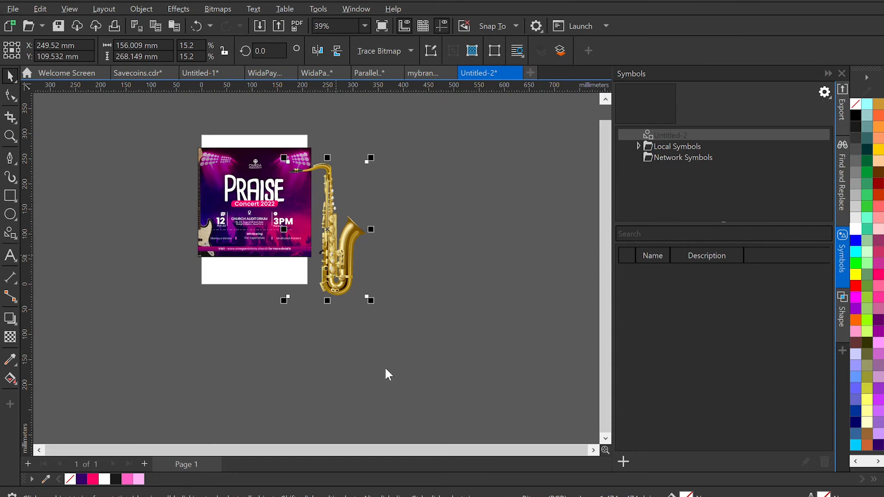
# - Place the saxophone inside the flyer background as a PowerClip along the right edge, at about 113 × 194 mm
pyautogui.click(403, 323)
pyautogui.moveTo(352, 206); pyautogui.dragTo(271, 165)
pyautogui.keyDown('ctrl'); pyautogui.click(310, 178); pyautogui.keyUp('ctrl')
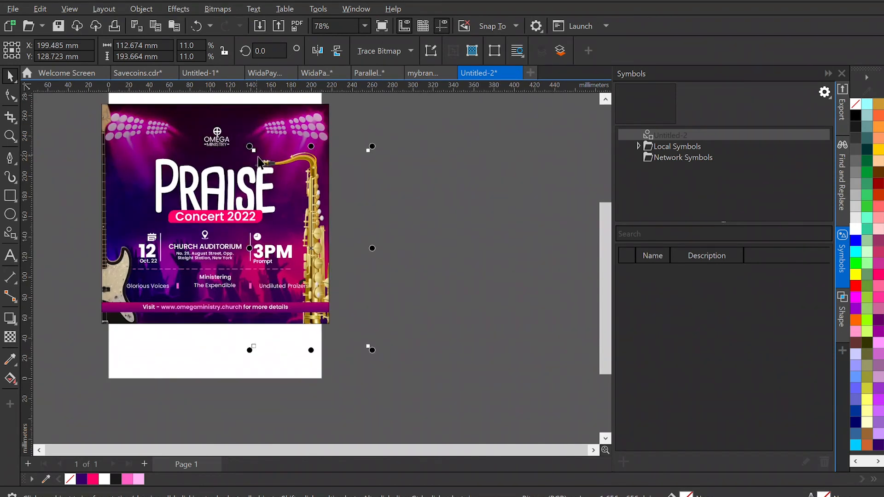
# - Resize the clipped saxophone to about 134 × 231 mm and shift it toward the flyer's right edge
pyautogui.moveTo(250, 146); pyautogui.dragTo(226, 106)
pyautogui.moveTo(327, 202); pyautogui.dragTo(324, 159)
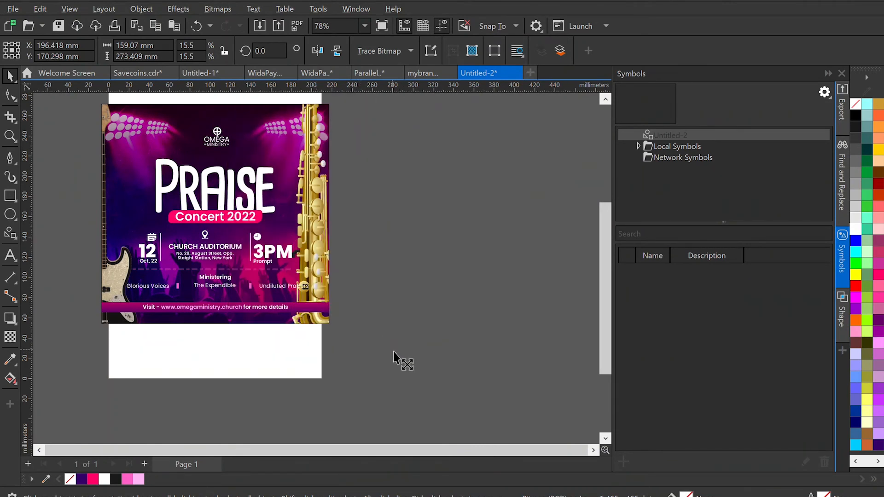
pyautogui.moveTo(392, 353); pyautogui.dragTo(381, 352)
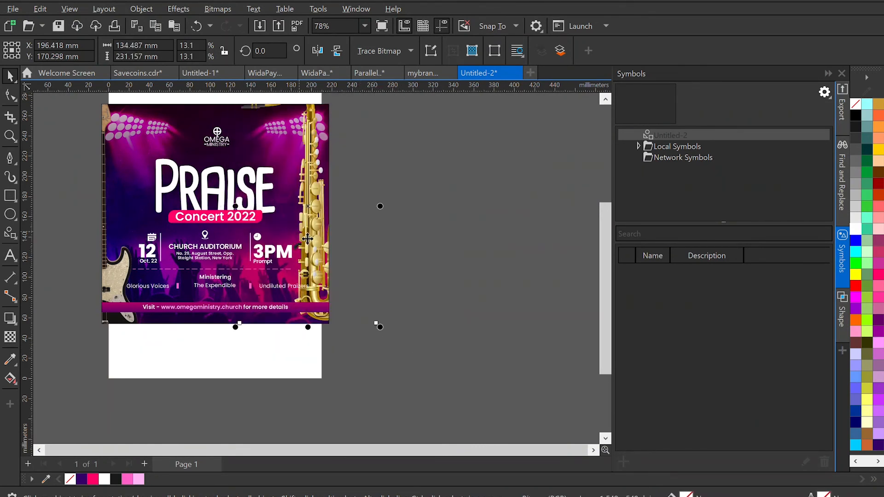
pyautogui.moveTo(312, 238); pyautogui.dragTo(332, 254)
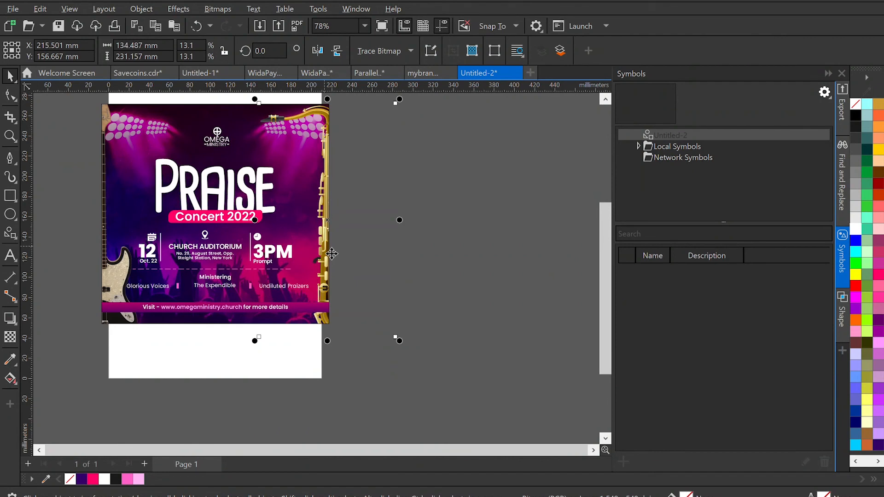
# - Rotate the clipped saxophone about 12° and position it so its mouthpiece points toward the logo and its body follows the right edge
pyautogui.click(328, 215)
pyautogui.moveTo(255, 105); pyautogui.dragTo(232, 121)
pyautogui.moveTo(311, 131); pyautogui.dragTo(290, 131)
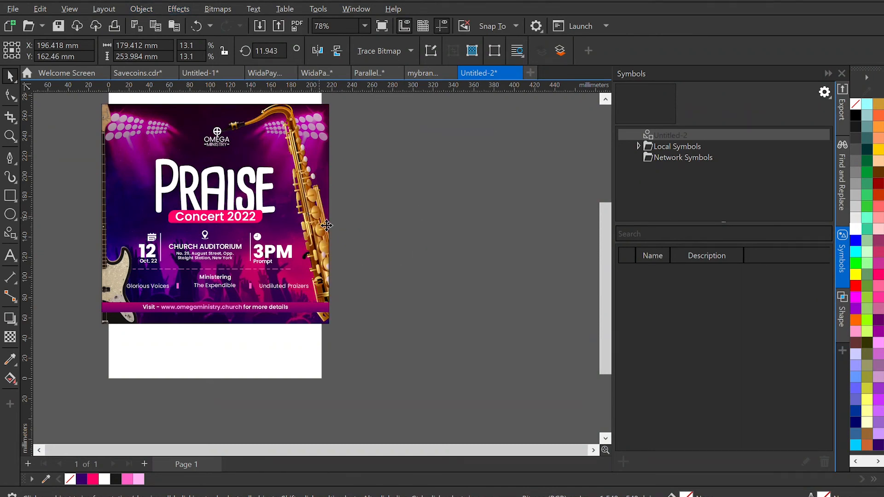
pyautogui.moveTo(320, 224); pyautogui.dragTo(320, 223)
pyautogui.click(144, 387)
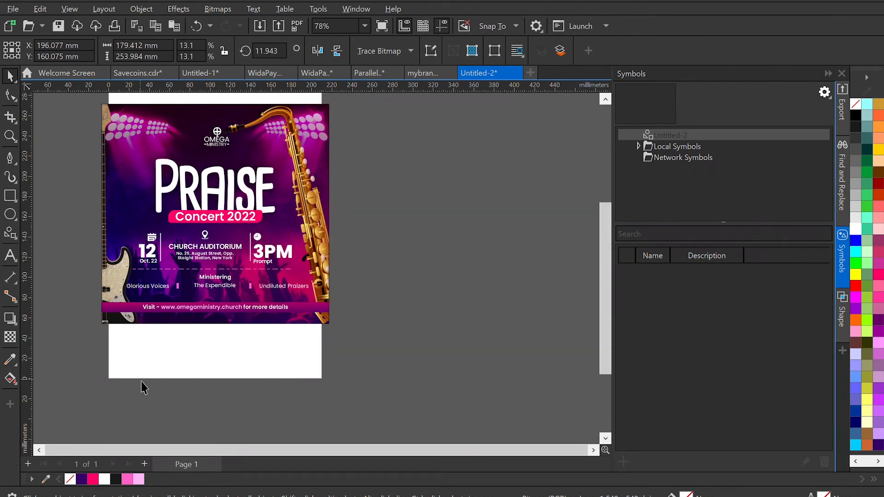
pyautogui.click(283, 310)
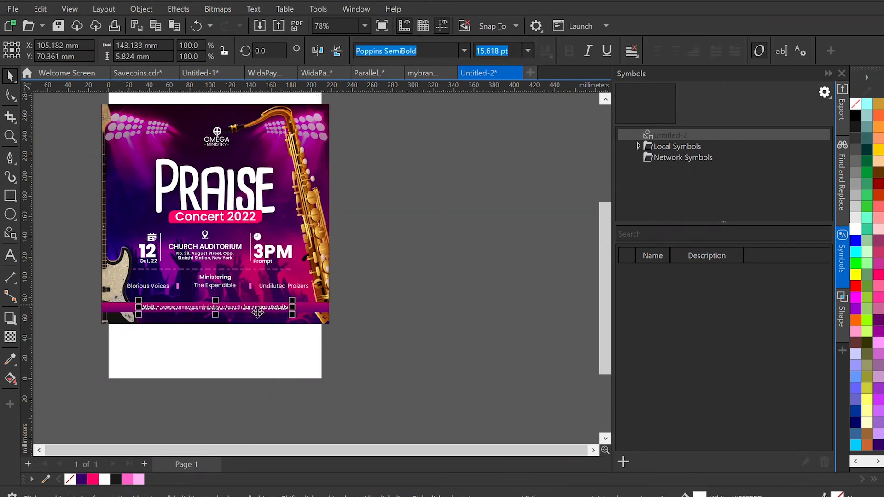
pyautogui.click(126, 316)
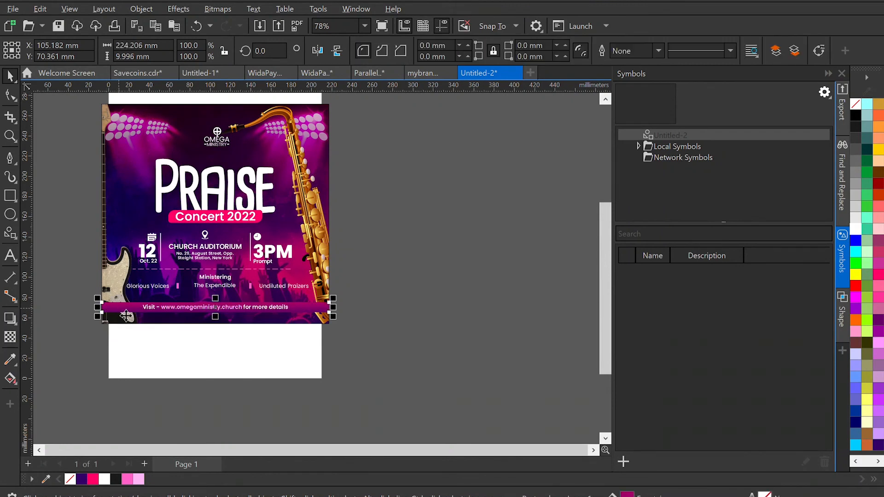
pyautogui.click(126, 316)
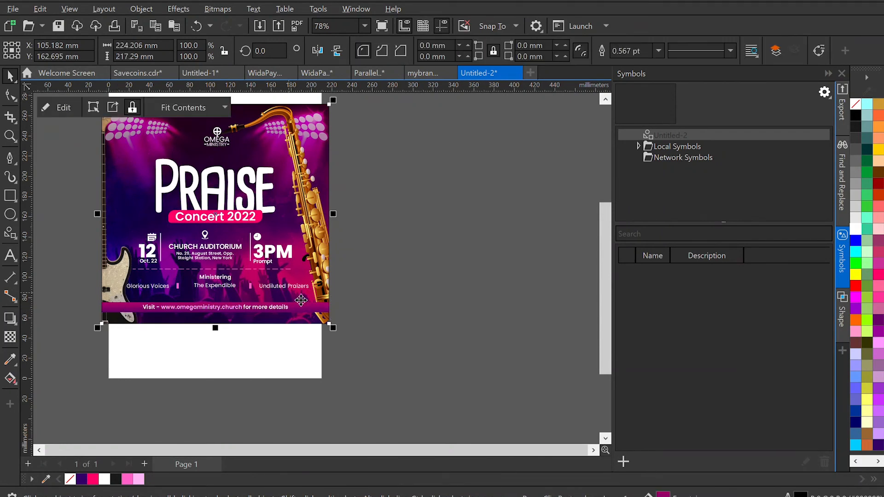
pyautogui.click(324, 294)
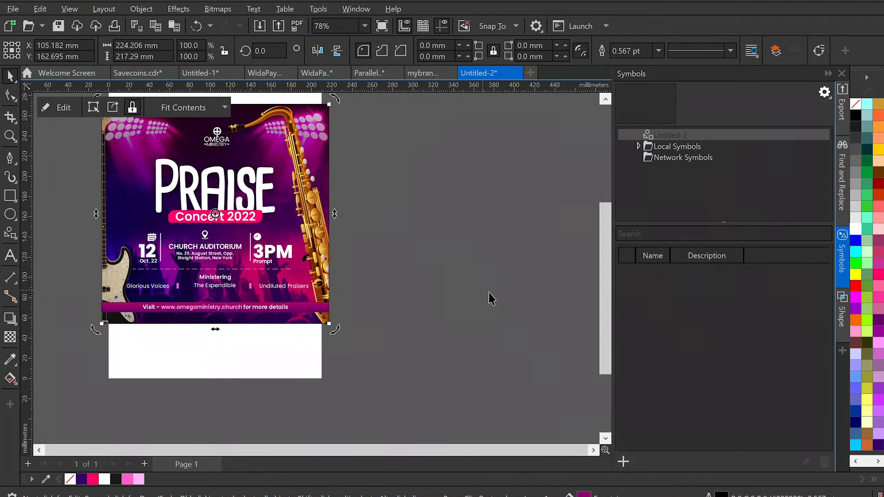
pyautogui.click(503, 298)
# - Cut the gradient website strip, paste it inside the flyer background's PowerClip and widen it from its centre to about 269 mm
pyautogui.click(317, 314)
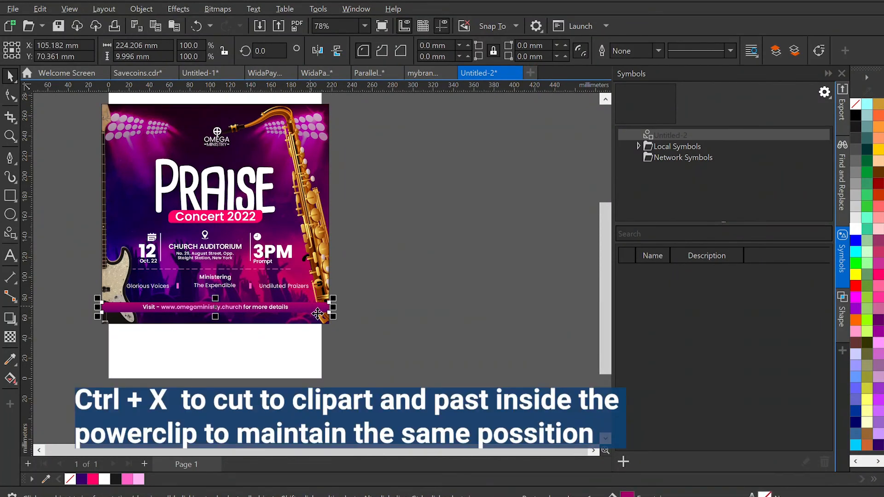
pyautogui.hotkey('ctrl', 'x')
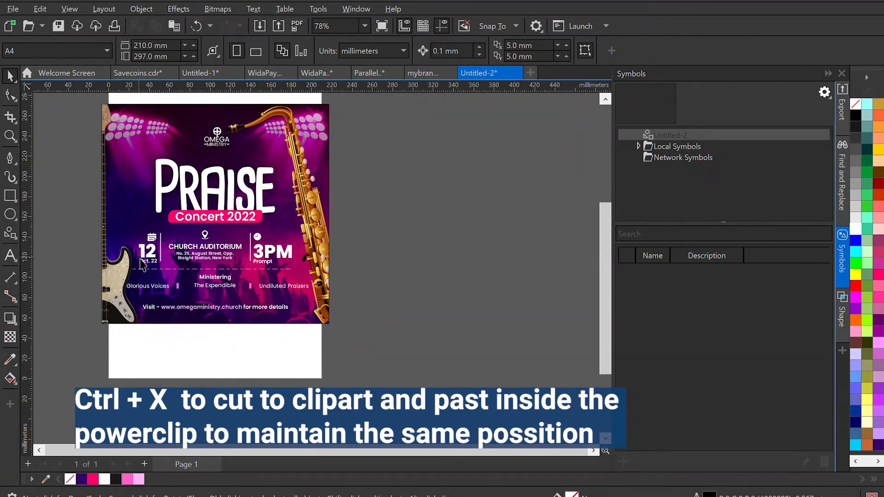
pyautogui.click(126, 207)
pyautogui.click(60, 109)
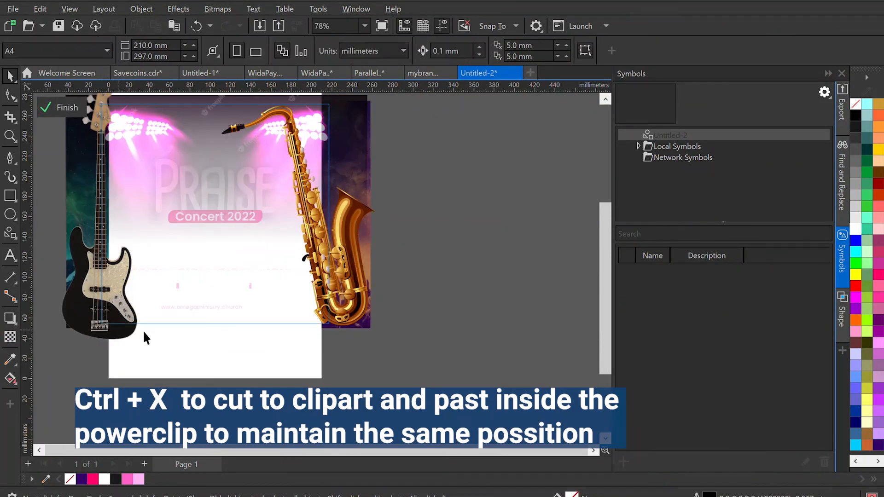
pyautogui.hotkey('ctrl', 'v')
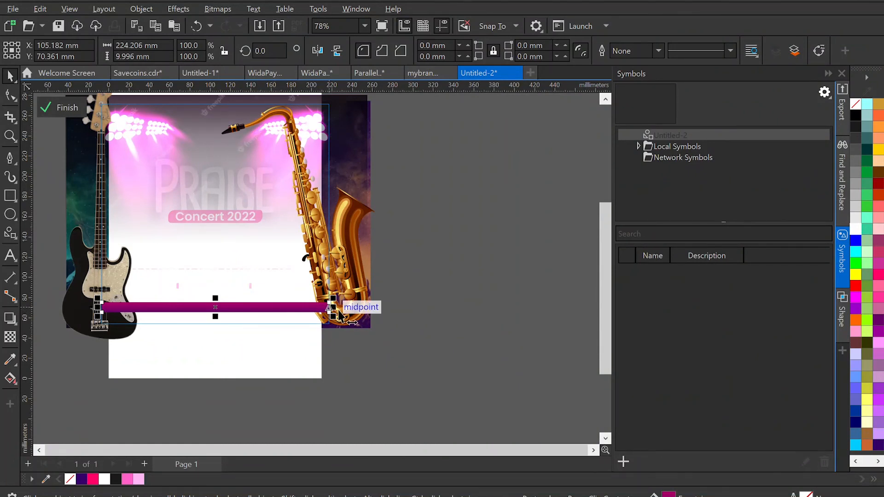
pyautogui.moveTo(332, 307); pyautogui.dragTo(355, 307)
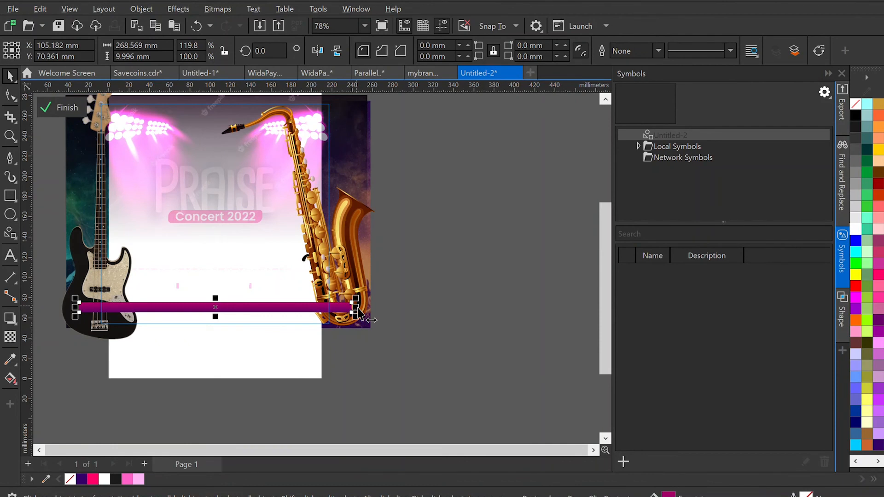
# - Bring the saxophone and bass guitar in front of the gradient strip and finish editing the PowerClip contents
pyautogui.keyDown('shift'); pyautogui.click(332, 253); pyautogui.keyUp('shift')
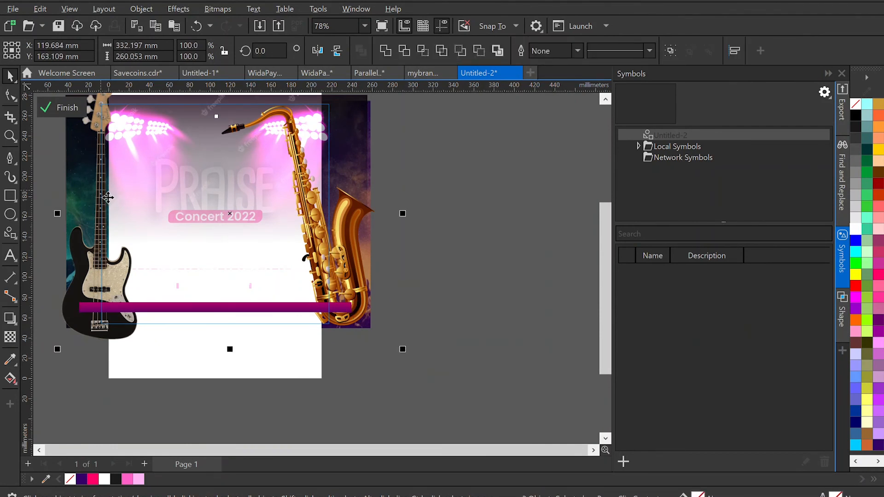
pyautogui.hotkey('shift', 'pageup')
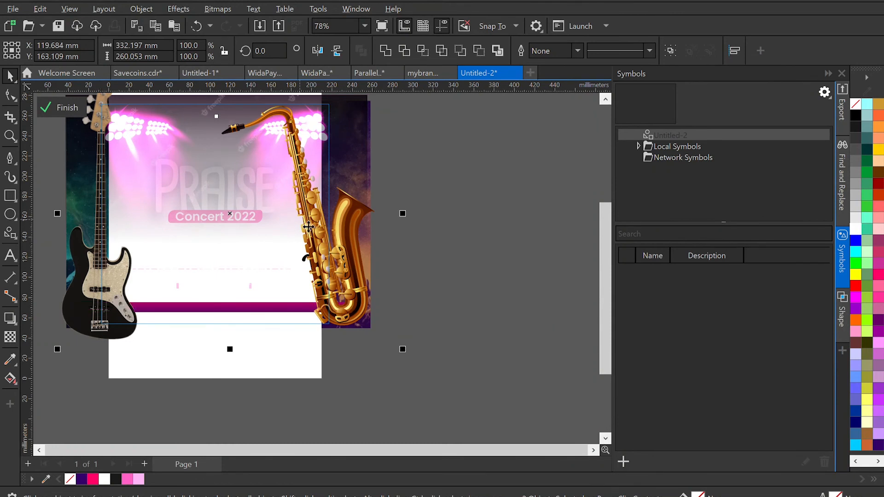
pyautogui.click(67, 107)
pyautogui.click(447, 289)
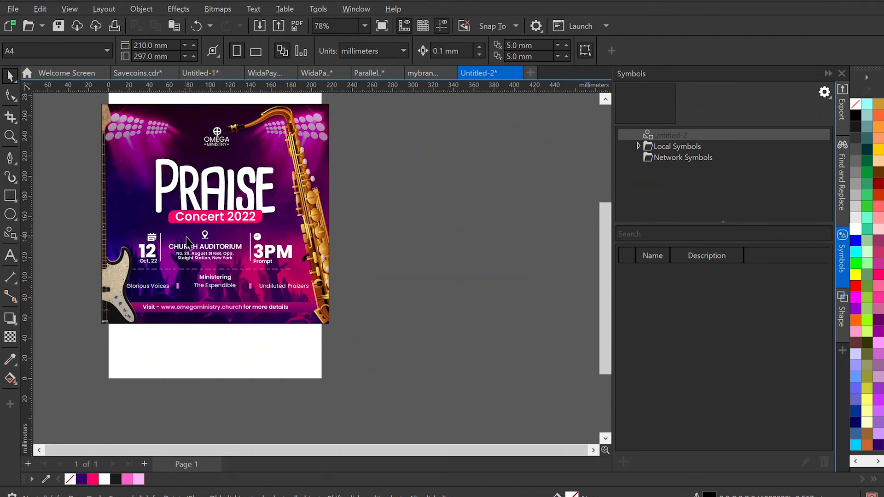
# - Nudge the Omega Ministry logo slightly down above the "PRAISE" title
pyautogui.moveTo(293, 113); pyautogui.dragTo(156, 161)
pyautogui.press('Down')
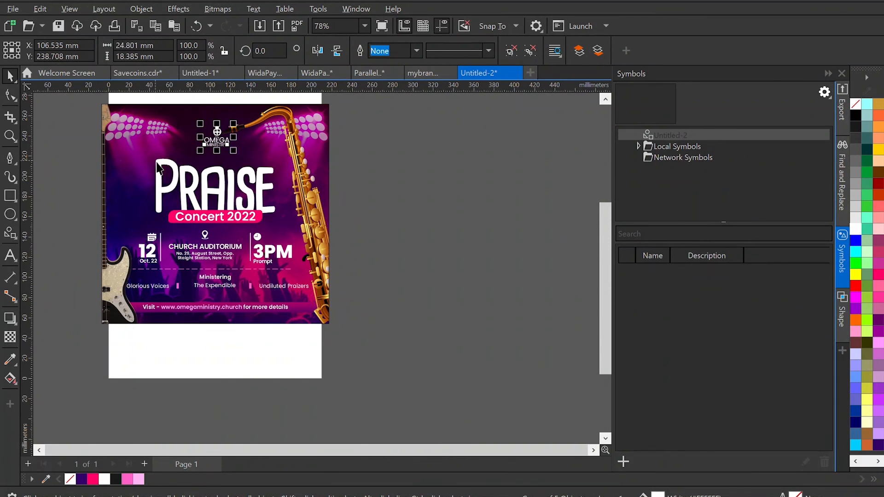
pyautogui.click(368, 175)
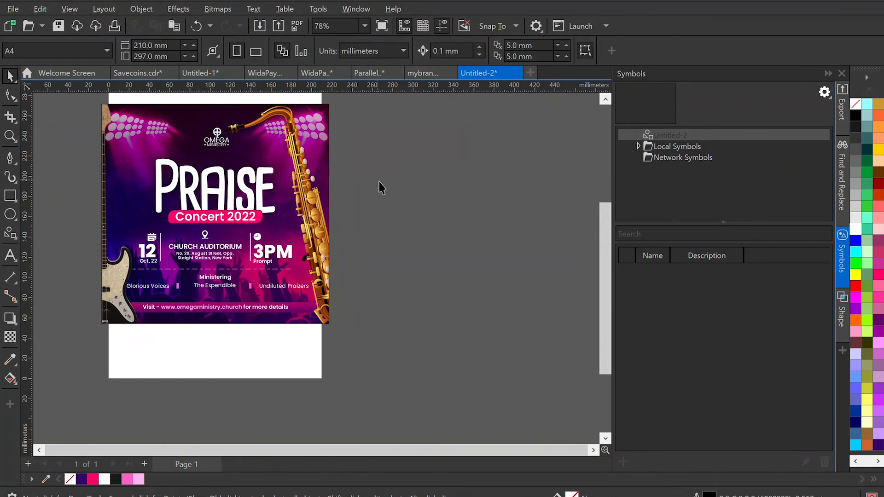
# - Draw a circle about 92 × 95 mm beside the flyer, filled with the document's pink and without an outline
pyautogui.click(11, 214)
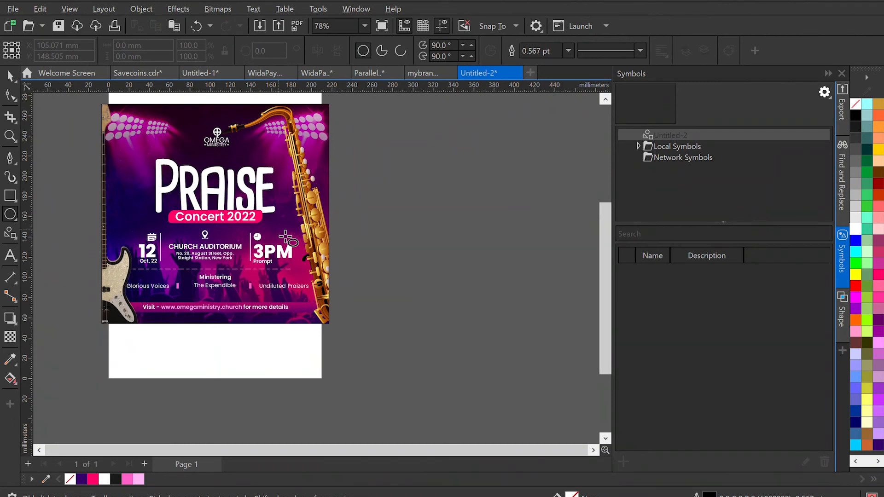
pyautogui.moveTo(363, 169); pyautogui.dragTo(460, 269)
pyautogui.press('space')
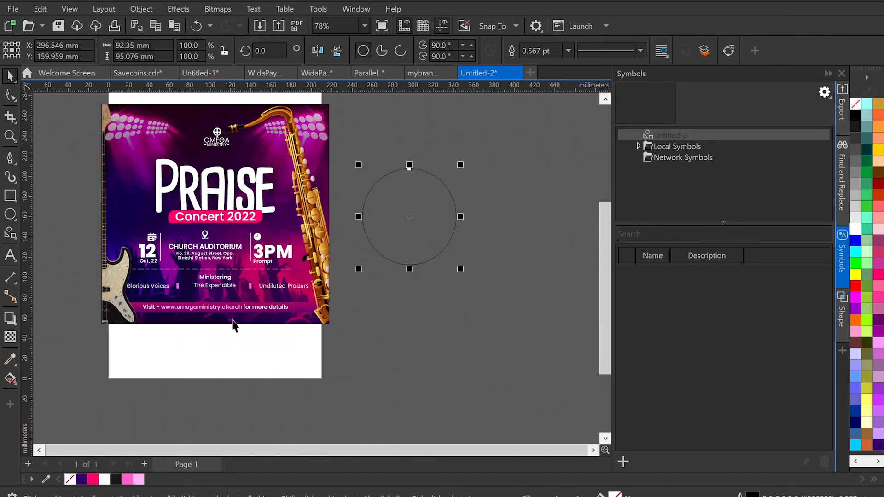
pyautogui.click(130, 480)
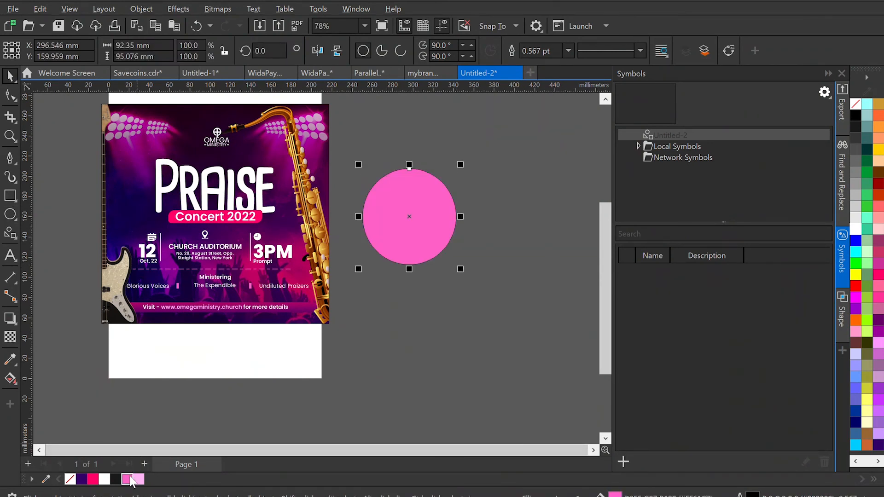
pyautogui.rightClick(70, 481)
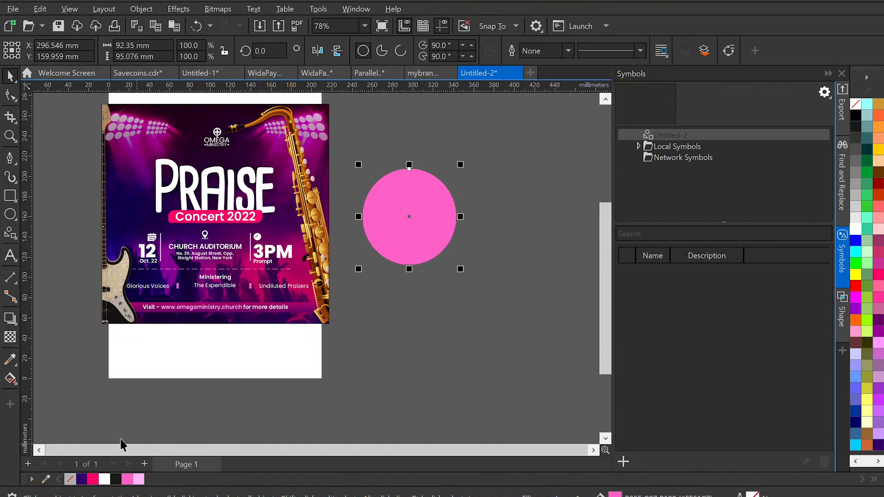
# - Shrink the pink circle to about 61 × 62 mm and soften it with a Gaussian blur
pyautogui.moveTo(456, 171)
pyautogui.mouseDown()
pyautogui.moveTo(466, 174)
pyautogui.moveTo(455, 173)
pyautogui.mouseUp()
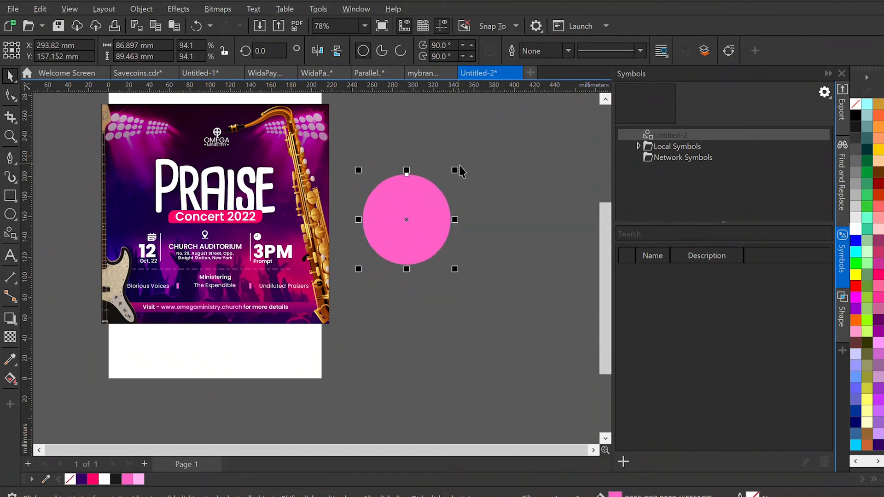
pyautogui.moveTo(456, 171); pyautogui.dragTo(441, 186)
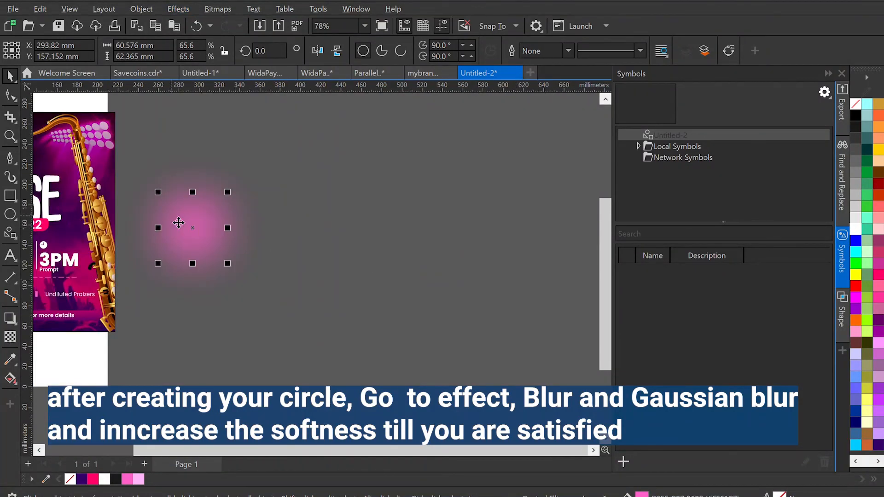
# - Move the blurred pink glow over the first letters of the "PRAISE" title and enlarge it to about 105 × 108 mm
pyautogui.scroll(-1, 179, 223)
pyautogui.hscroll(-4, 179, 223)
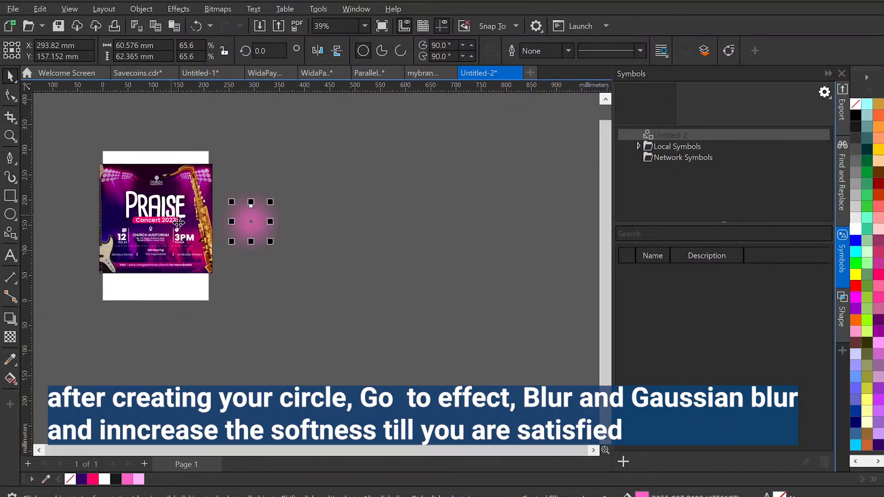
pyautogui.moveTo(271, 242); pyautogui.dragTo(143, 226)
pyautogui.click(142, 225)
pyautogui.scroll(2, 142, 226)
pyautogui.click(138, 203)
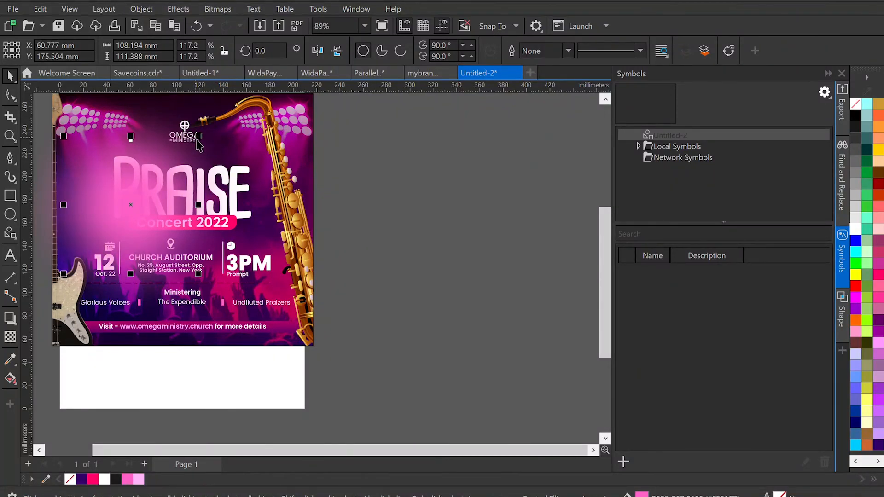
pyautogui.moveTo(198, 137); pyautogui.dragTo(194, 141)
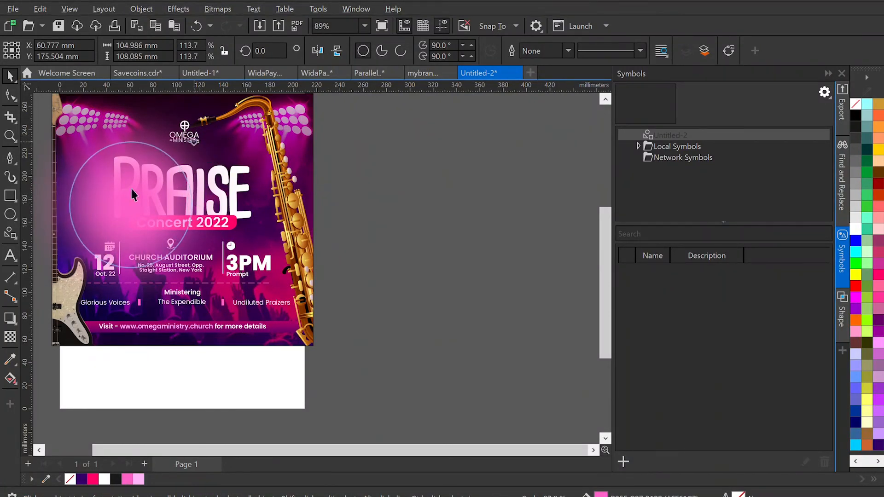
pyautogui.moveTo(146, 173); pyautogui.dragTo(145, 174)
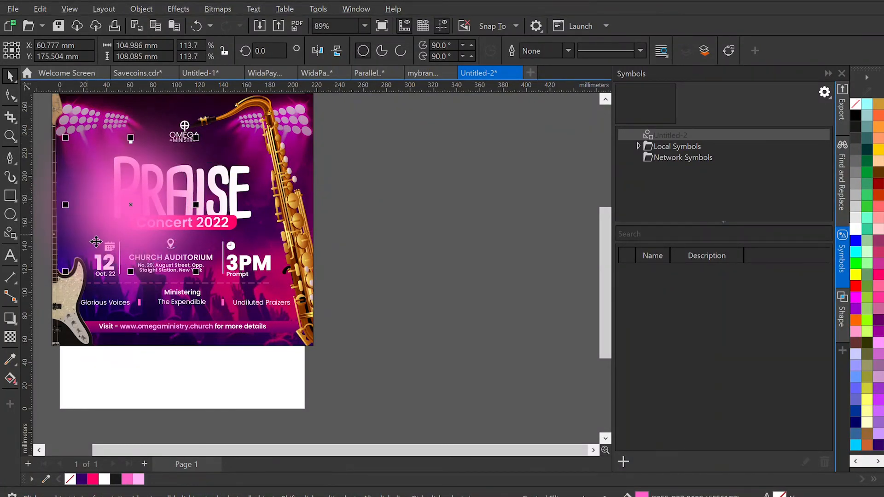
# - Apply a uniform transparency of 61 to the pink glow
pyautogui.click(9, 339)
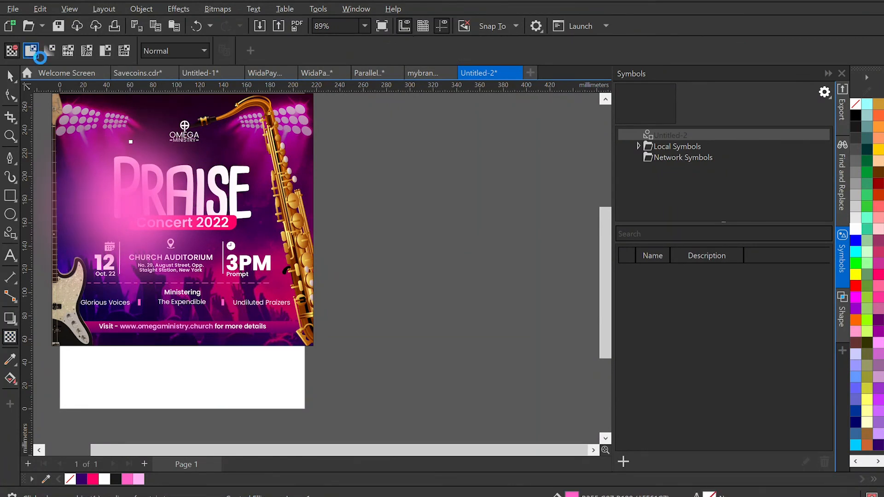
pyautogui.click(31, 52)
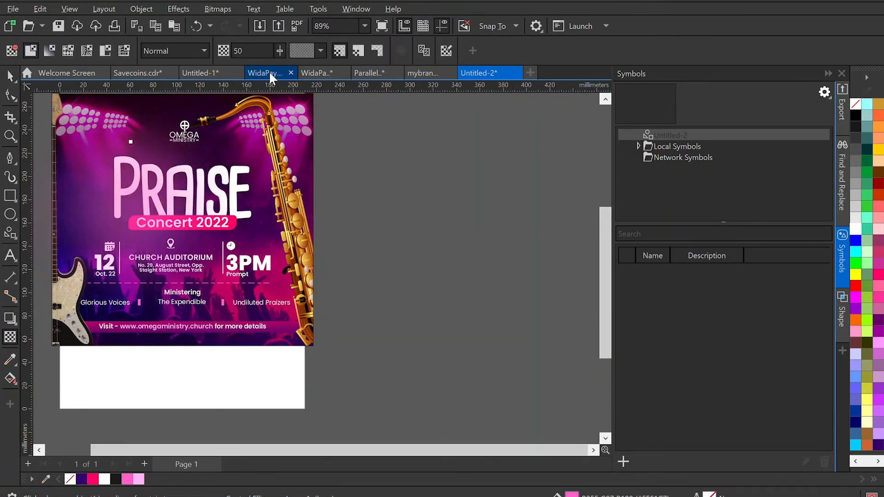
pyautogui.moveTo(284, 50); pyautogui.dragTo(290, 52)
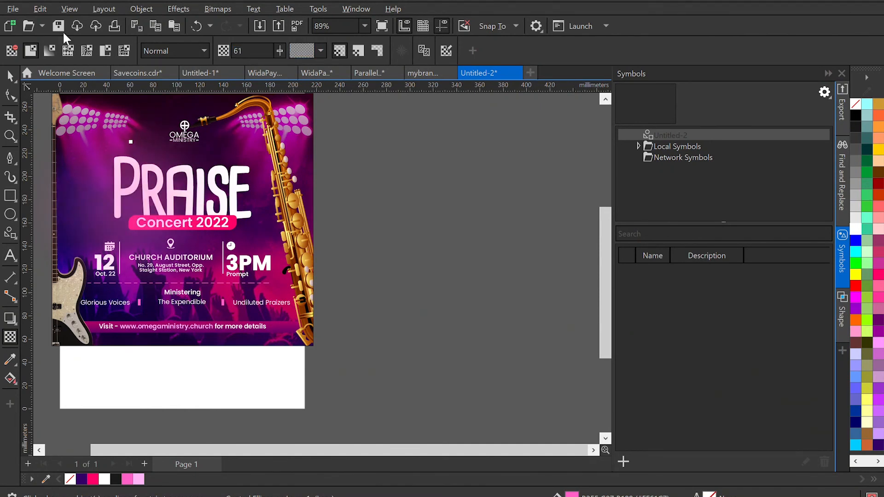
pyautogui.click(9, 75)
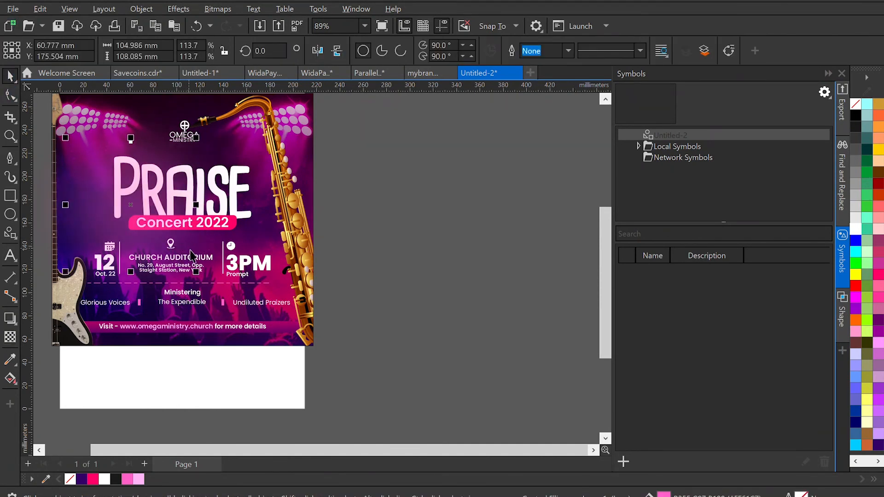
# - Centre the pink glow over the "PRAISE" title and enlarge it from its centre to about 113 × 116 mm
pyautogui.moveTo(147, 204); pyautogui.dragTo(176, 152)
pyautogui.click(435, 208)
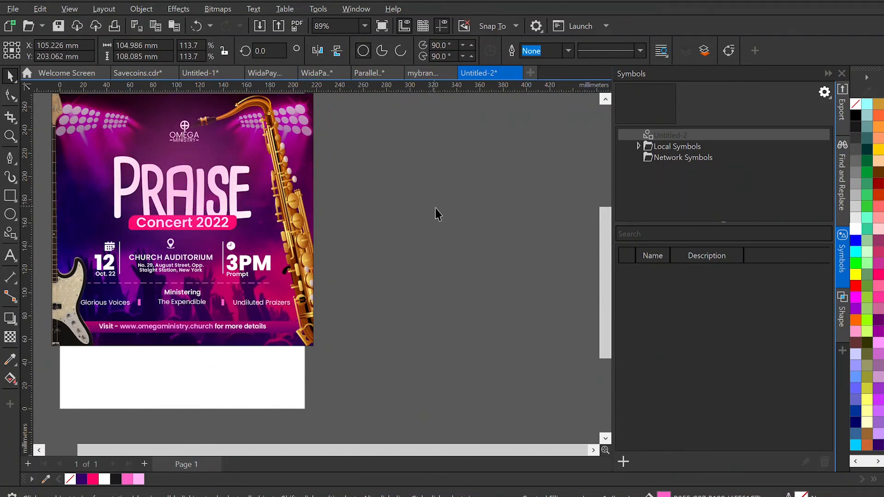
pyautogui.click(172, 208)
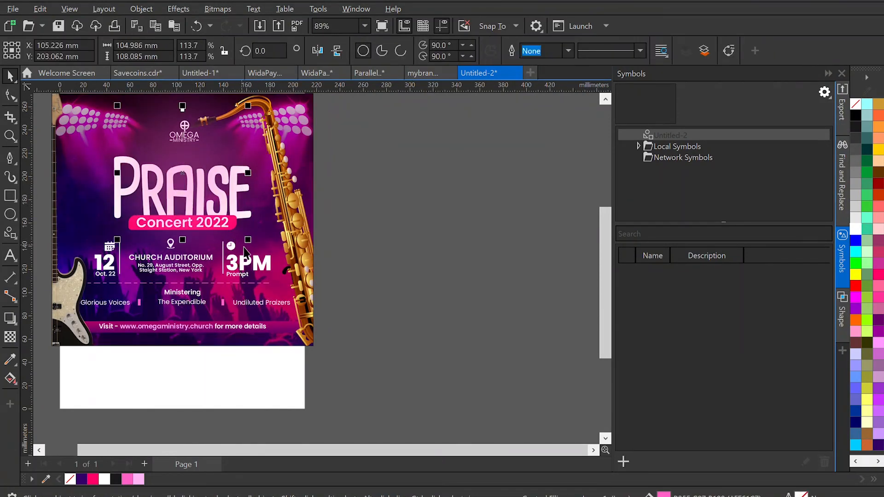
pyautogui.moveTo(261, 265); pyautogui.dragTo(259, 264)
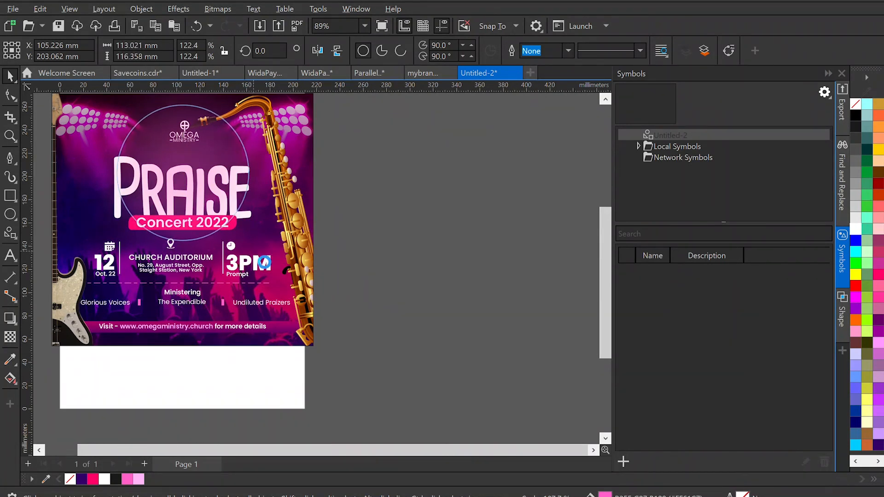
pyautogui.click(364, 212)
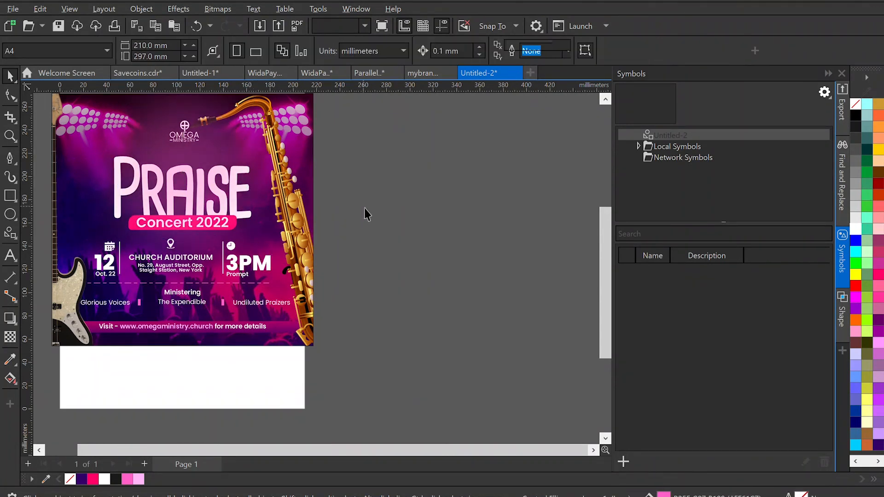
# - Reposition the pink glow around the event details and settle it over the "PRAISE" title, slightly lower than before
pyautogui.click(187, 147)
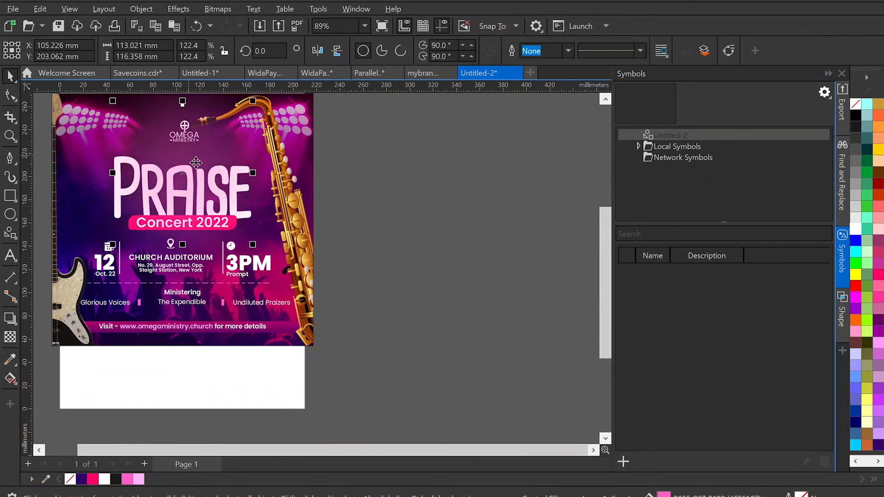
pyautogui.moveTo(195, 162); pyautogui.dragTo(226, 240)
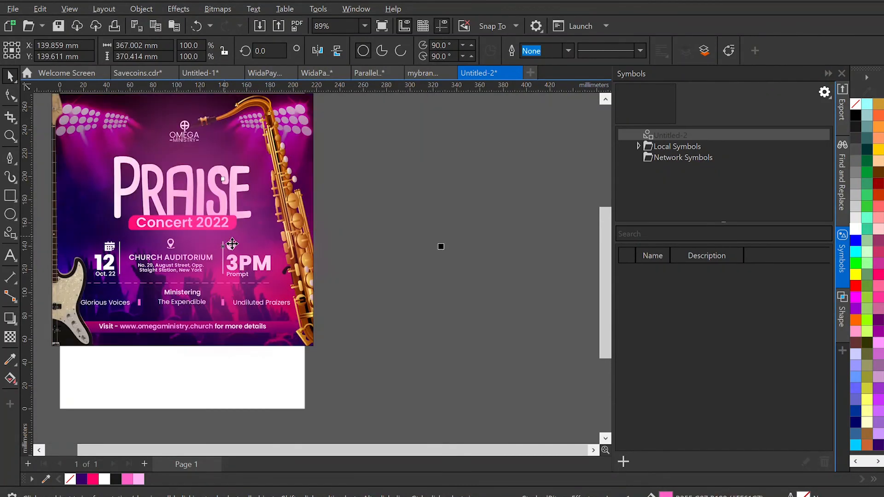
pyautogui.scroll(-1, 264, 250)
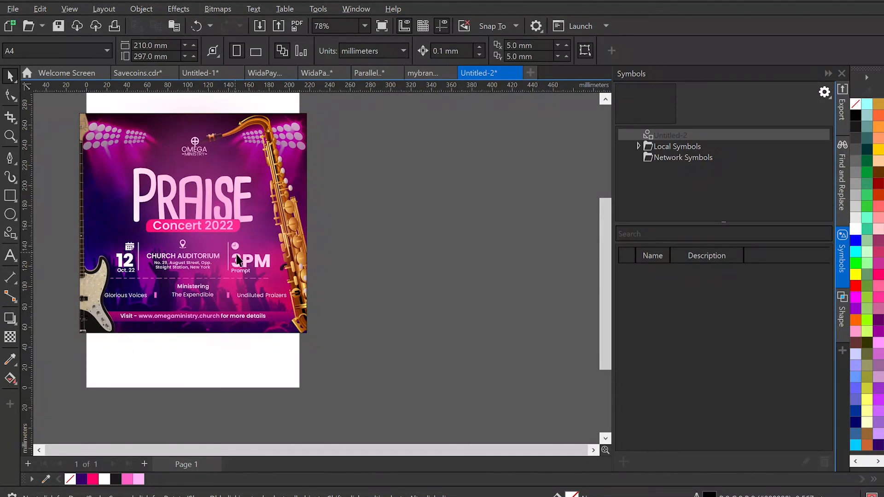
pyautogui.moveTo(295, 188); pyautogui.dragTo(275, 208)
pyautogui.moveTo(228, 253); pyautogui.dragTo(233, 285)
pyautogui.moveTo(275, 239); pyautogui.dragTo(259, 251)
pyautogui.moveTo(221, 297); pyautogui.dragTo(262, 291)
pyautogui.moveTo(302, 251); pyautogui.dragTo(250, 279)
pyautogui.click(382, 247)
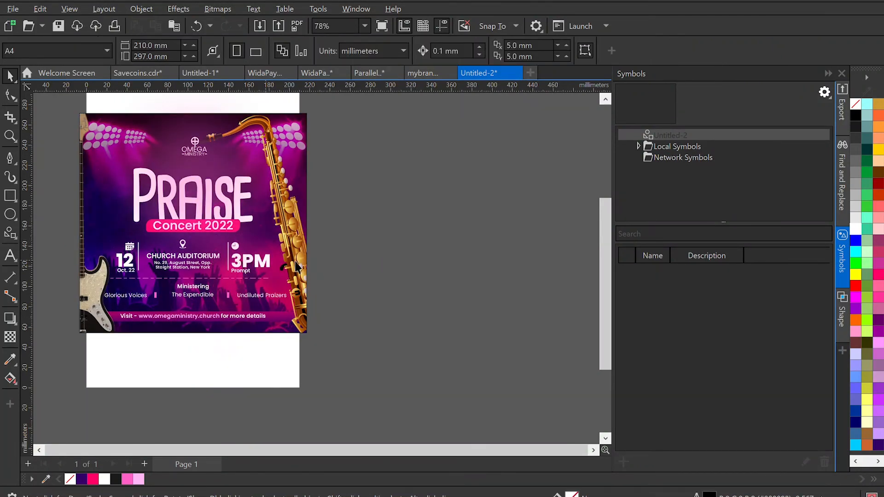
pyautogui.click(186, 209)
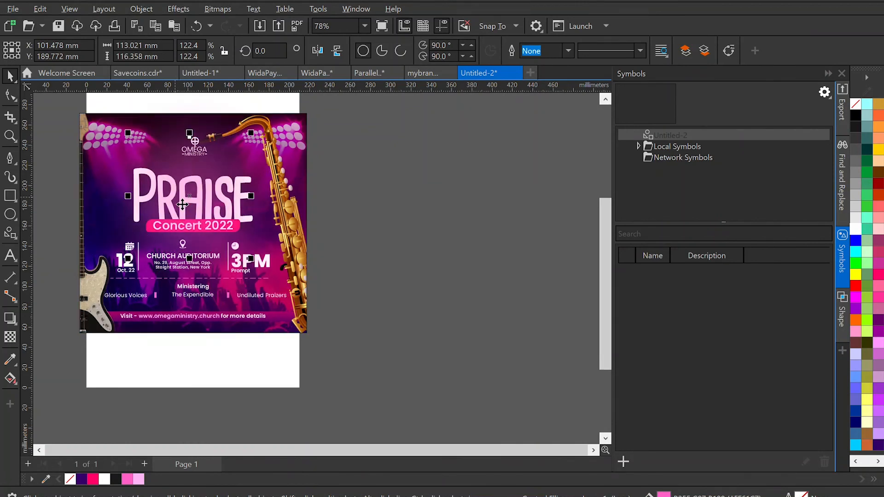
pyautogui.click(380, 209)
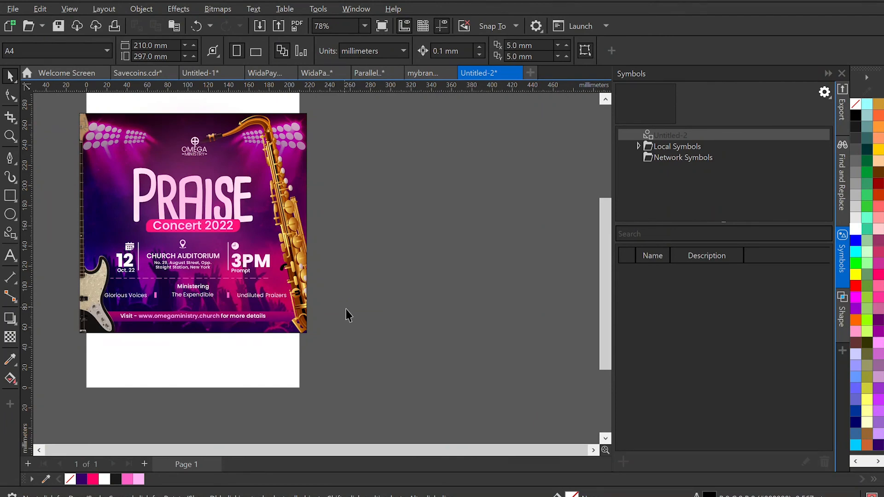
# - Place the orange lens flare on the lower edge of the "PRAISE" title and scale it to about 168 × 60 mm
pyautogui.moveTo(351, 330); pyautogui.dragTo(182, 221)
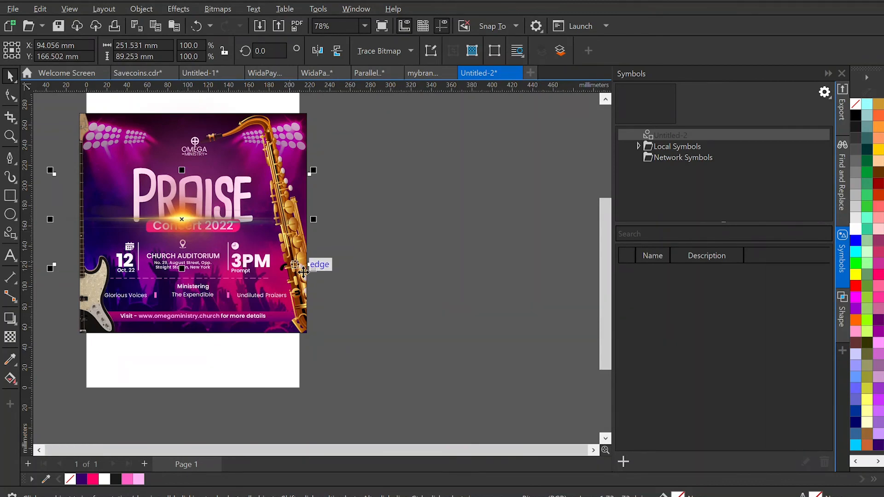
pyautogui.moveTo(304, 272); pyautogui.dragTo(286, 282)
pyautogui.moveTo(200, 227); pyautogui.dragTo(207, 224)
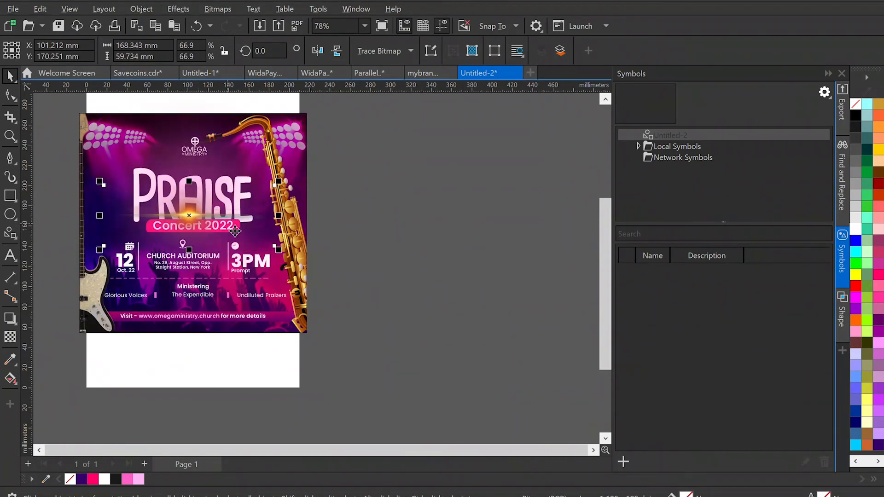
# - Shift the flare to the gap between "PRAISE" and the "Concert 2022" ribbon and shrink it to about 137 × 49 mm
pyautogui.scroll(2, 228, 226)
pyautogui.moveTo(175, 223); pyautogui.dragTo(191, 223)
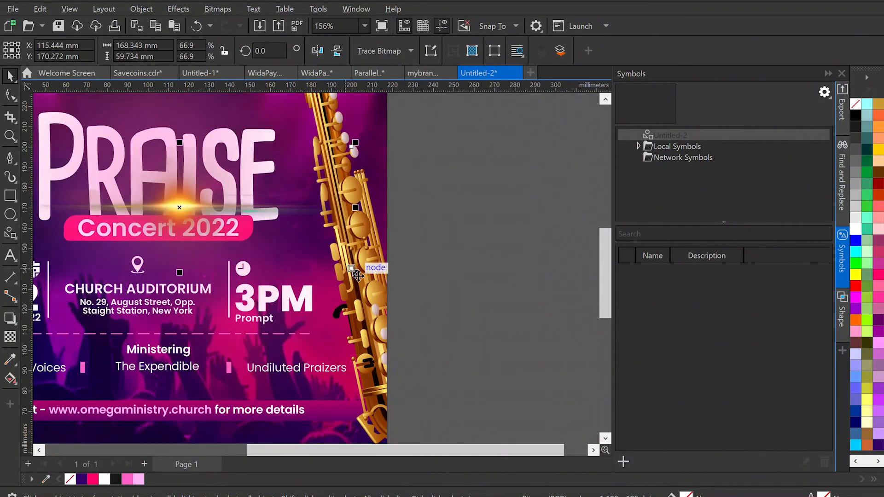
pyautogui.moveTo(355, 273); pyautogui.dragTo(323, 260)
pyautogui.moveTo(180, 216); pyautogui.dragTo(181, 222)
pyautogui.click(474, 239)
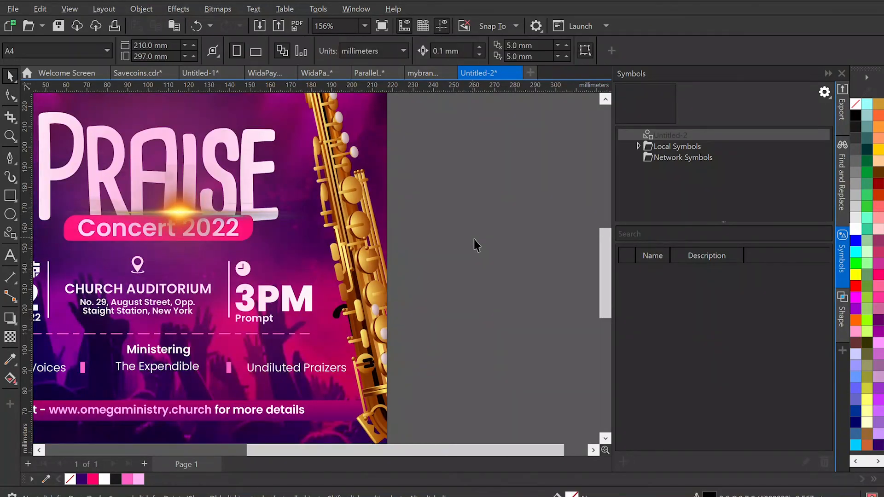
# - Enlarge the lens flare under the title from its centre to about 162 × 57 mm
pyautogui.scroll(-4, 159, 238)
pyautogui.click(158, 238)
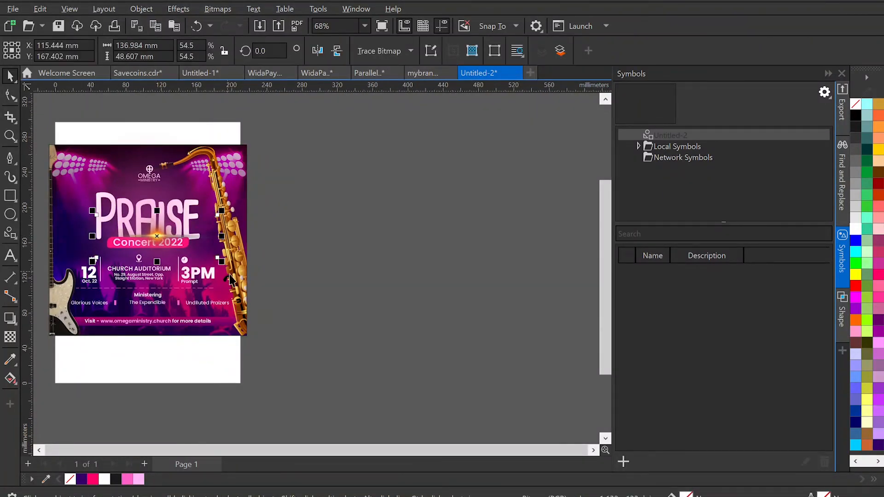
pyautogui.moveTo(217, 257); pyautogui.dragTo(233, 273)
pyautogui.click(309, 266)
pyautogui.click(170, 240)
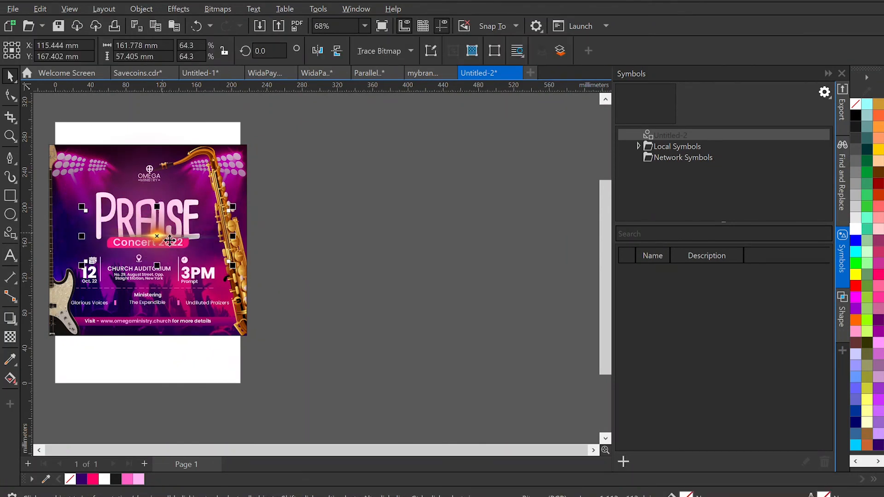
# - Copy the lens flare to the saxophone's upper body, rotated about 76.7° and scaled down to about 41 × 75 mm
pyautogui.moveTo(170, 240); pyautogui.dragTo(152, 210)
pyautogui.moveTo(215, 235)
pyautogui.mouseDown()
pyautogui.moveTo(110, 198)
pyautogui.moveTo(189, 173)
pyautogui.moveTo(178, 175)
pyautogui.moveTo(217, 196)
pyautogui.moveTo(202, 184)
pyautogui.moveTo(191, 188)
pyautogui.moveTo(211, 196)
pyautogui.moveTo(209, 242)
pyautogui.moveTo(223, 251)
pyautogui.mouseUp()
pyautogui.click(210, 198)
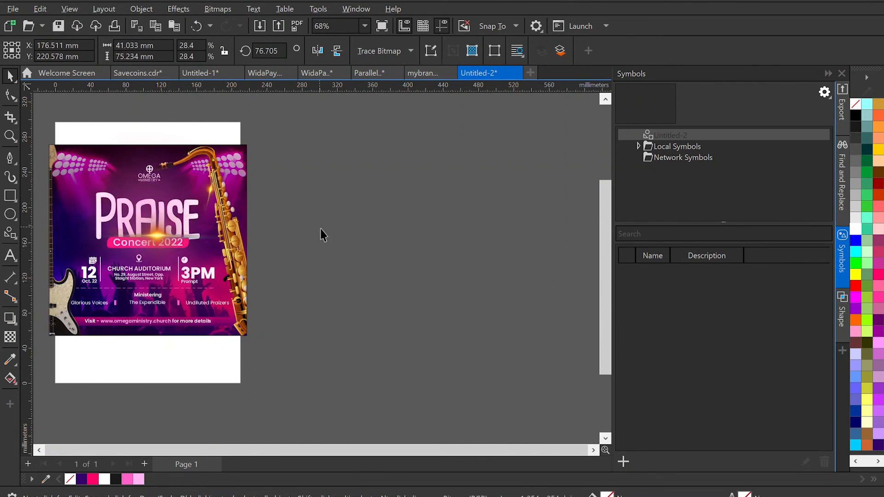
# - Move the small flare onto the saxophone's upper tube and give it a uniform transparency of 24
pyautogui.click(321, 229)
pyautogui.scroll(3, 222, 205)
pyautogui.click(213, 191)
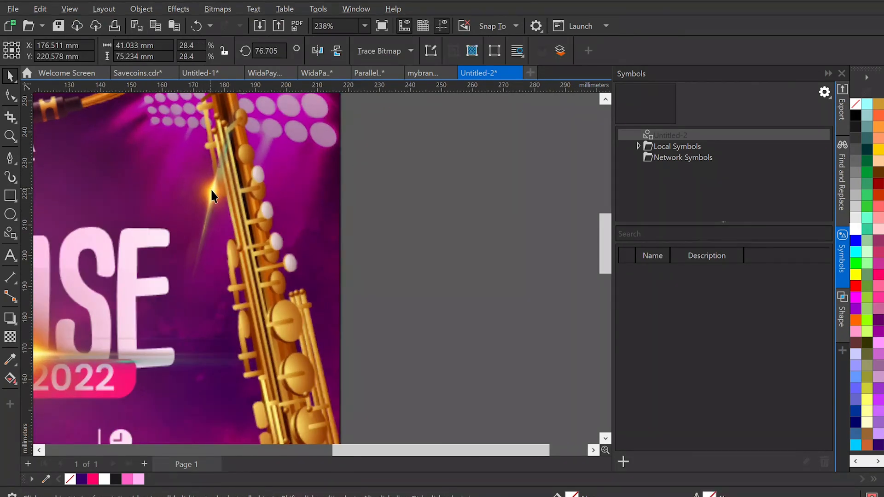
pyautogui.moveTo(220, 187); pyautogui.dragTo(220, 187)
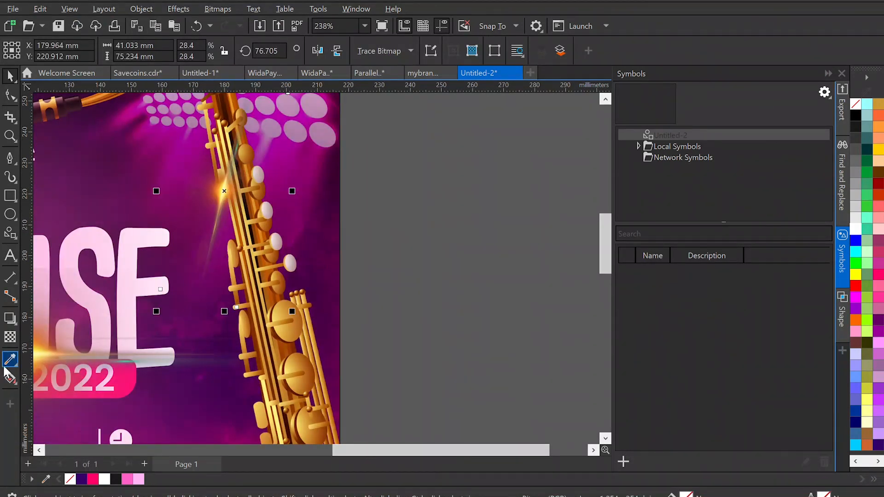
pyautogui.click(10, 339)
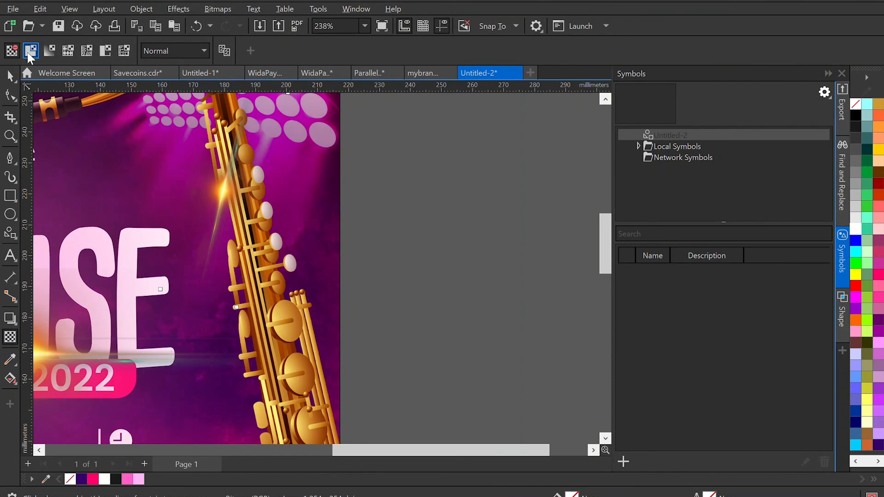
pyautogui.moveTo(281, 50); pyautogui.dragTo(255, 52)
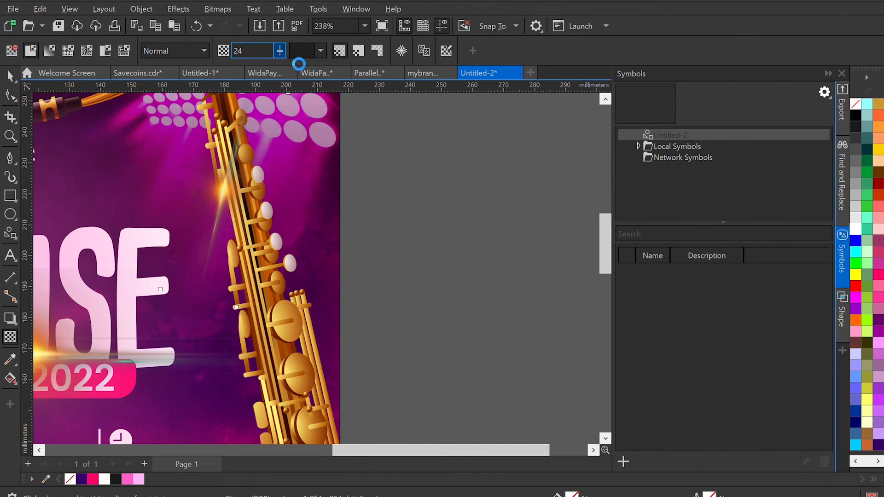
# - Shift the master hue of the lens flare under the title from orange to red using the Hue/Saturation/Lightness adjustment
pyautogui.click(10, 76)
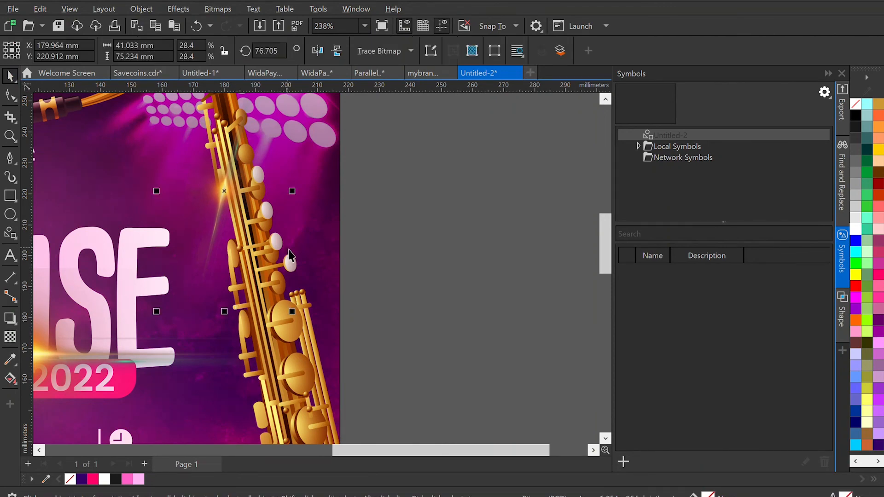
pyautogui.scroll(-5, 290, 255)
pyautogui.click(371, 243)
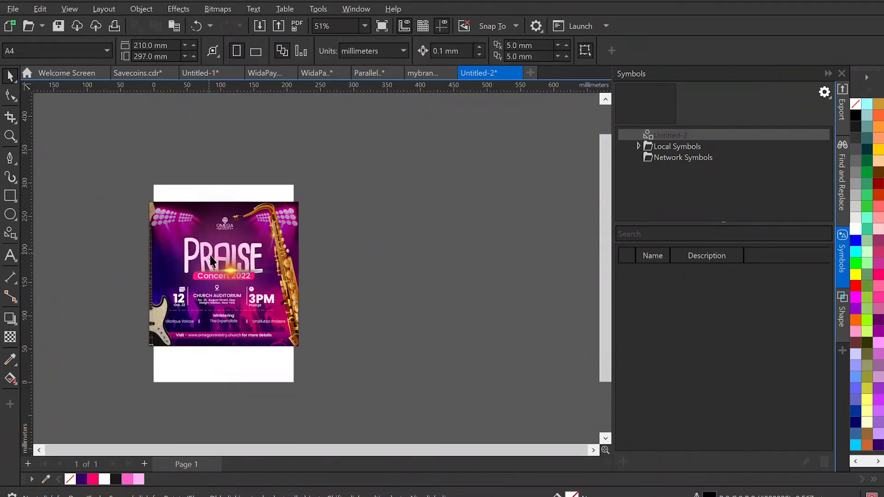
pyautogui.scroll(4, 210, 260)
pyautogui.click(284, 315)
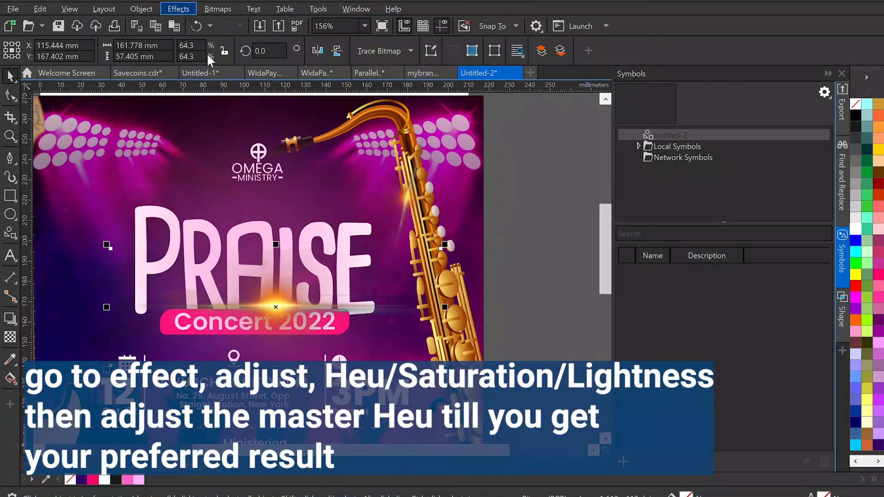
pyautogui.click(338, 200)
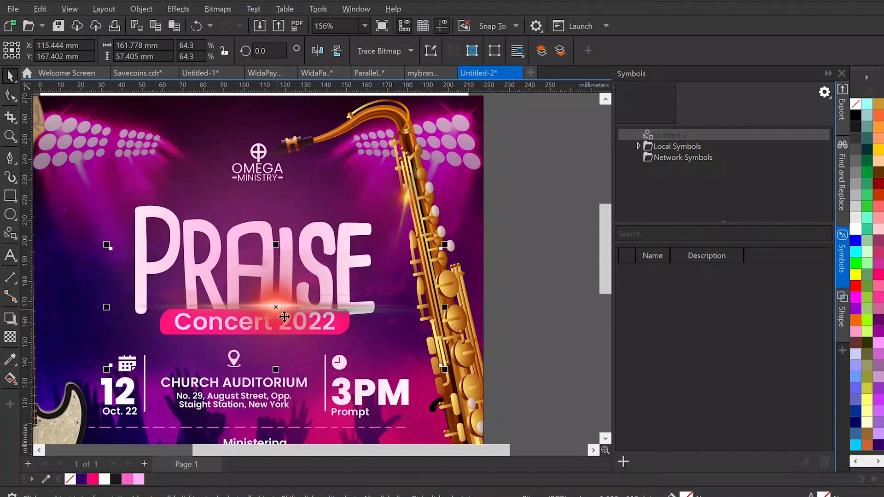
# - Lower the red flare slightly onto the upper edge of the "Concert 2022" ribbon, centred at about Y 166 mm
pyautogui.scroll(3, 284, 317)
pyautogui.scroll(1, 285, 317)
pyautogui.click(279, 318)
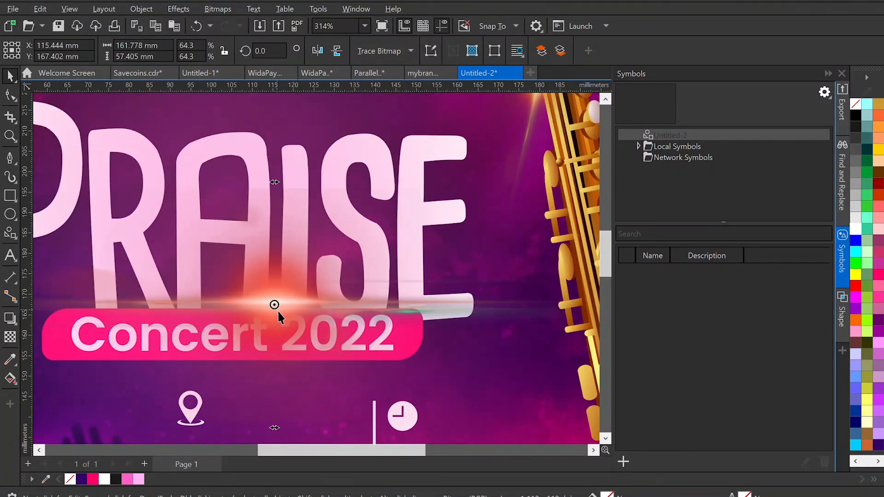
pyautogui.moveTo(302, 310); pyautogui.dragTo(303, 315)
pyautogui.scroll(-10, 303, 315)
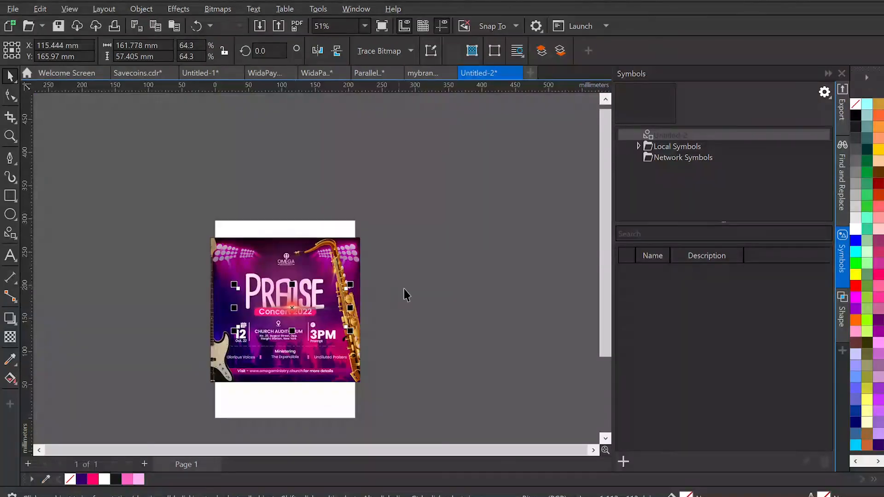
pyautogui.click(477, 300)
# - Reshape the red flare from its centre into a long, thin streak about 296 × 27 mm
pyautogui.scroll(6, 310, 316)
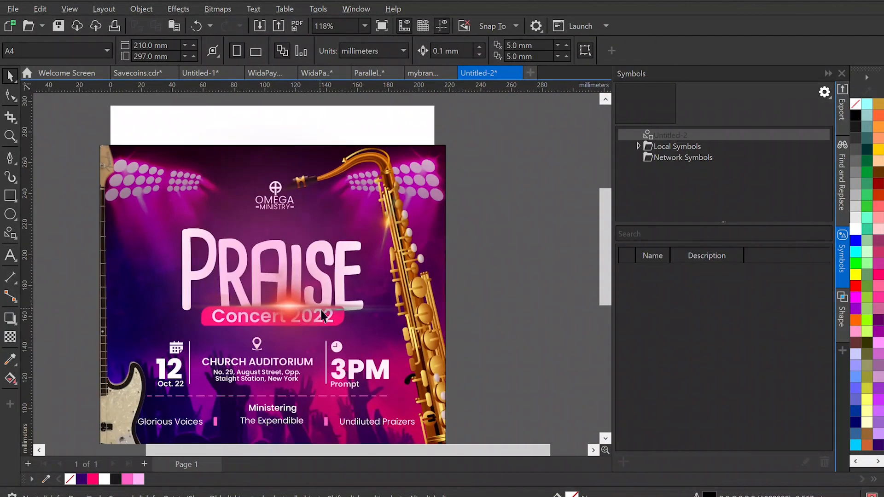
pyautogui.click(302, 312)
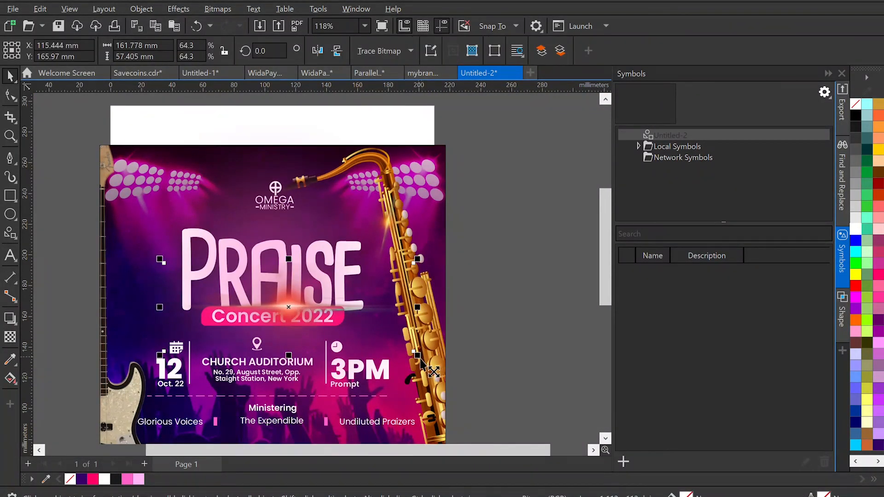
pyautogui.moveTo(417, 355); pyautogui.dragTo(367, 394)
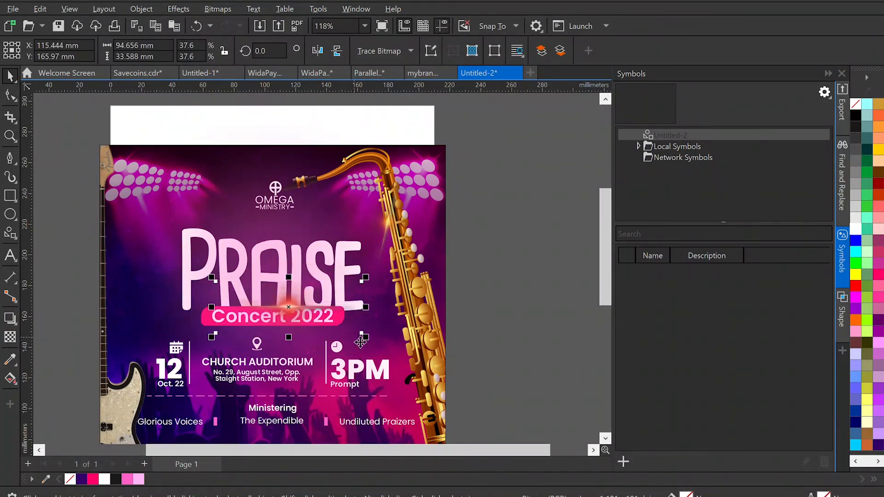
pyautogui.moveTo(369, 308); pyautogui.dragTo(435, 309)
pyautogui.moveTo(146, 309); pyautogui.dragTo(57, 308)
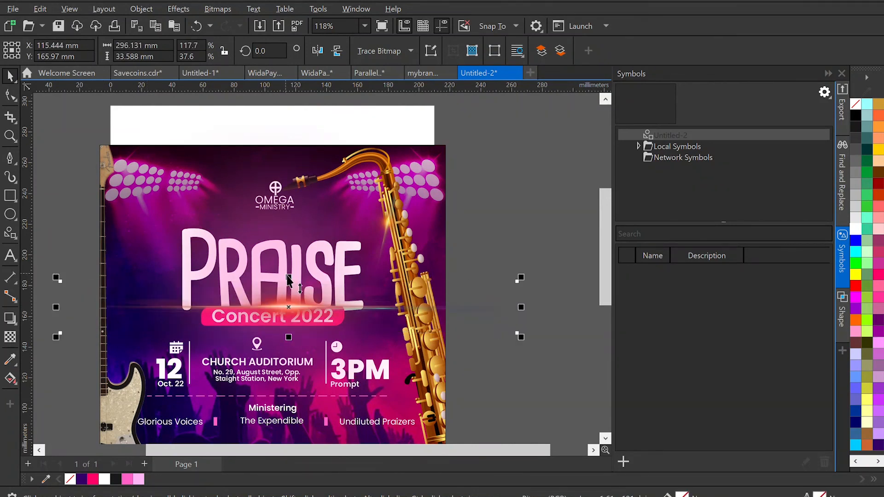
pyautogui.moveTo(289, 278); pyautogui.dragTo(289, 282)
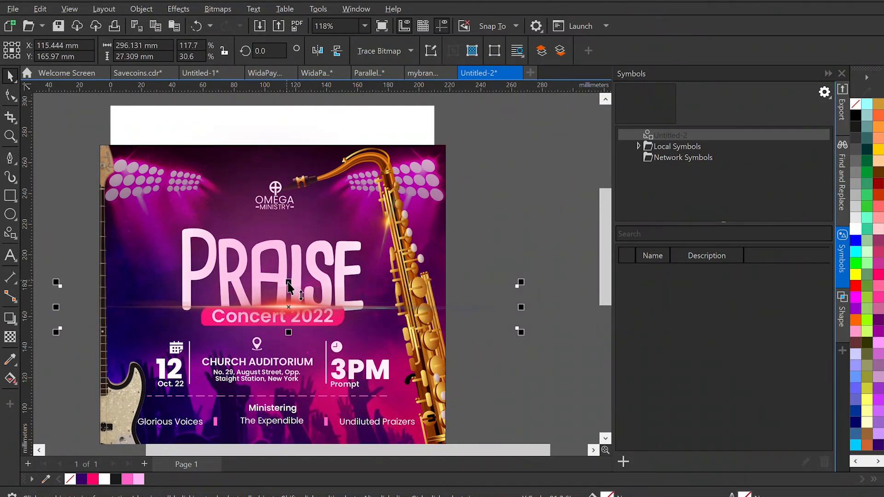
# - Trim both ends of the flare bitmap to the flyer's side edges with the Shape tool, making it about 224 mm wide
pyautogui.click(11, 96)
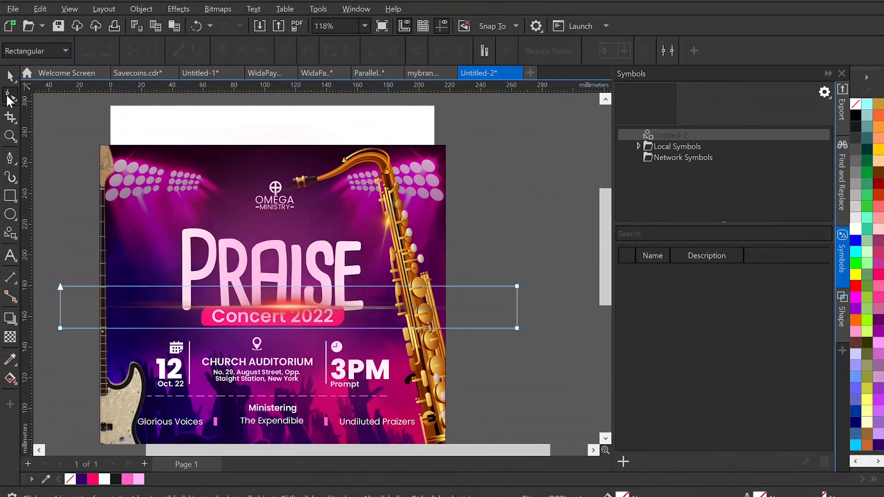
pyautogui.moveTo(51, 248); pyautogui.dragTo(78, 367)
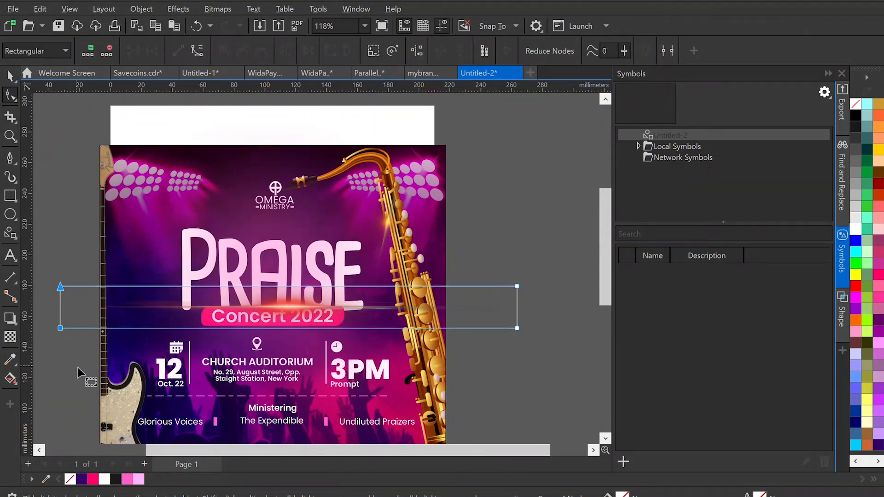
pyautogui.moveTo(59, 329); pyautogui.dragTo(100, 329)
pyautogui.moveTo(488, 259); pyautogui.dragTo(536, 366)
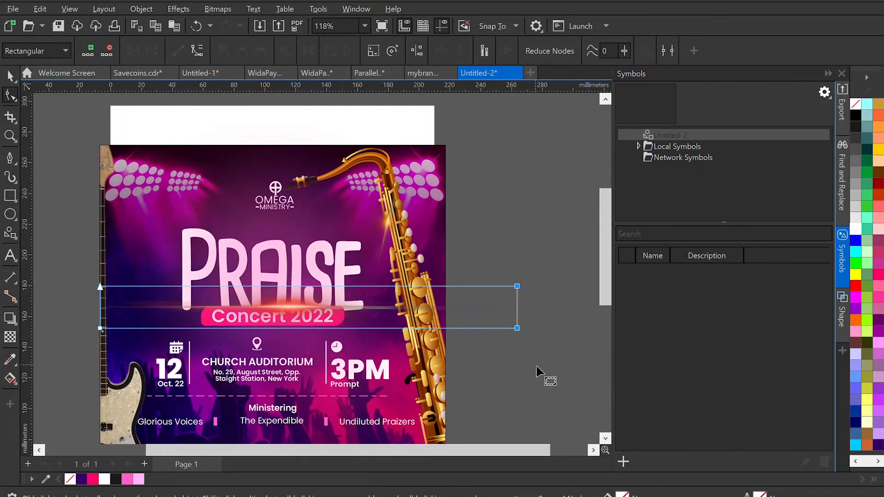
pyautogui.moveTo(518, 330); pyautogui.dragTo(447, 317)
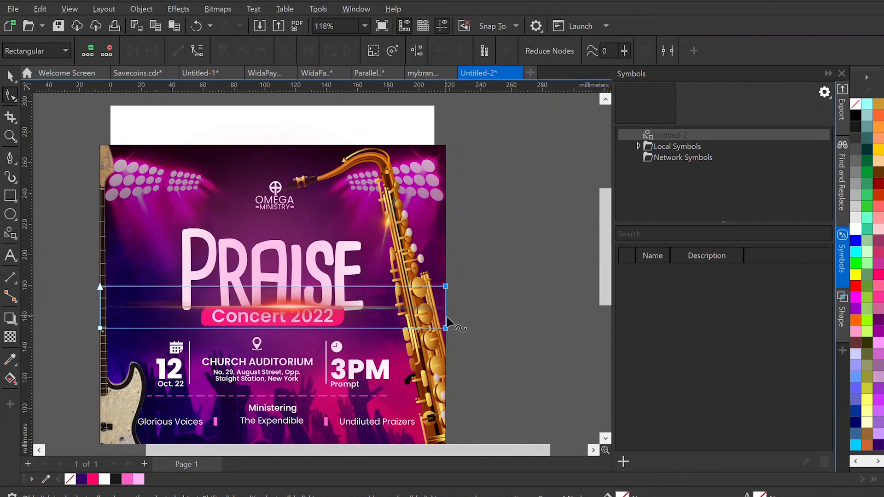
pyautogui.press('space')
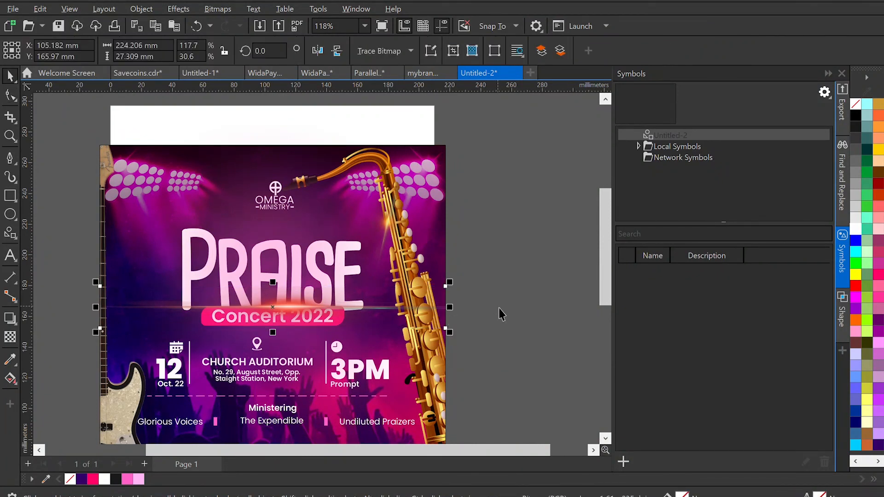
pyautogui.scroll(-1, 297, 312)
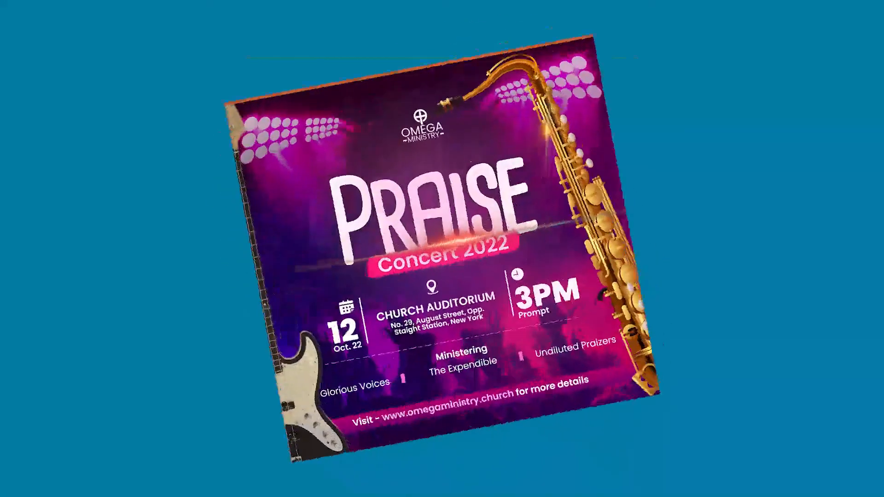